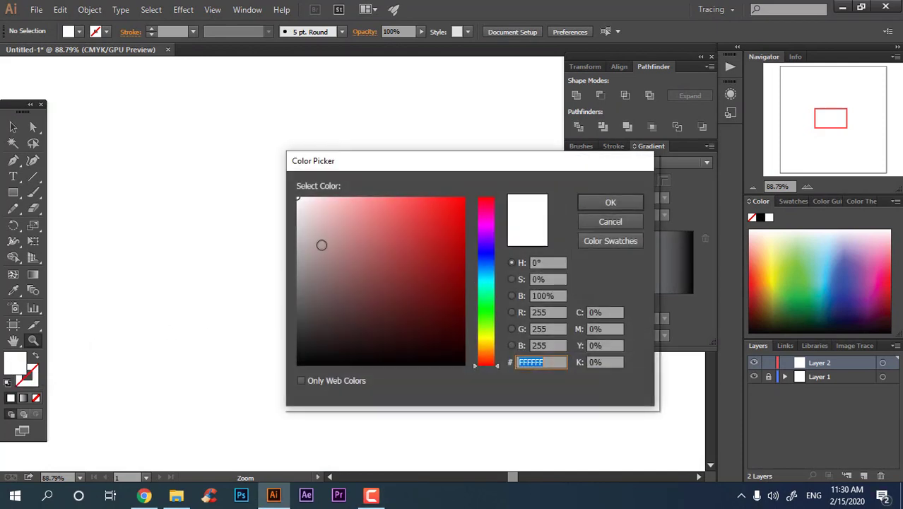
Set the fill colour to the yellow-orange #FFC200.
drag(493, 366, 493, 351)
mouse_move(404, 248)
mouse_down()
mouse_move(417, 205)
mouse_move(468, 178)
mouse_up()
drag(485, 353, 487, 347)
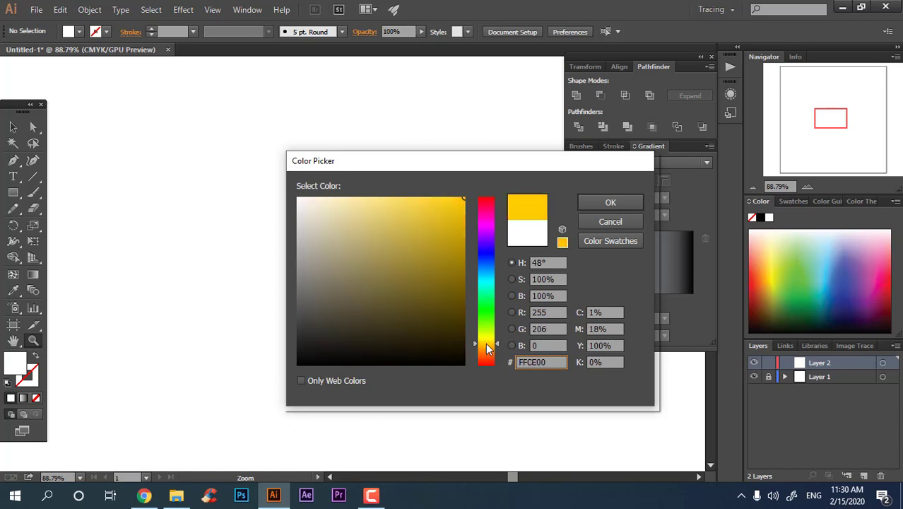
click(610, 203)
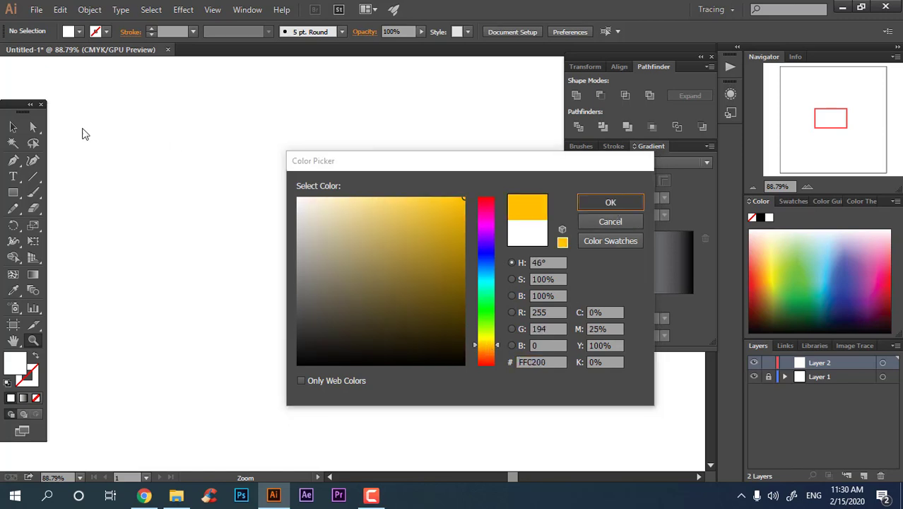
Draw a large, nearly square yellow rectangle and centre it horizontally and vertically on the artboard.
click(12, 192)
drag(190, 112, 477, 379)
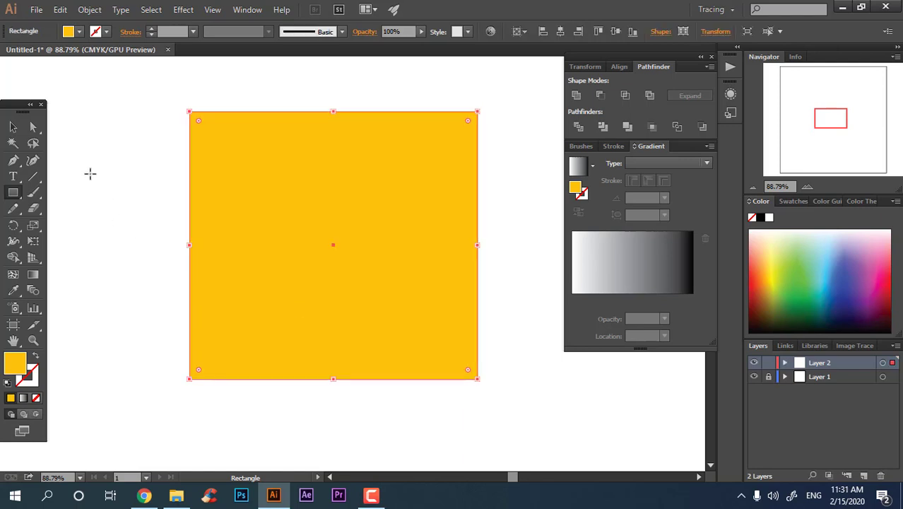
click(14, 127)
click(560, 31)
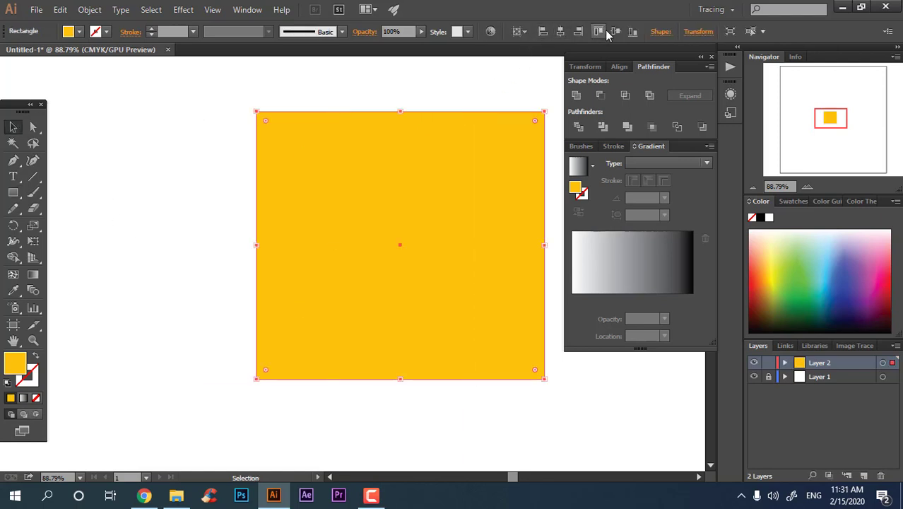
click(615, 31)
drag(502, 238, 417, 148)
click(501, 293)
Draw a hexagon over the lower part of the yellow rectangle and give it a light tan fill.
drag(499, 323, 498, 335)
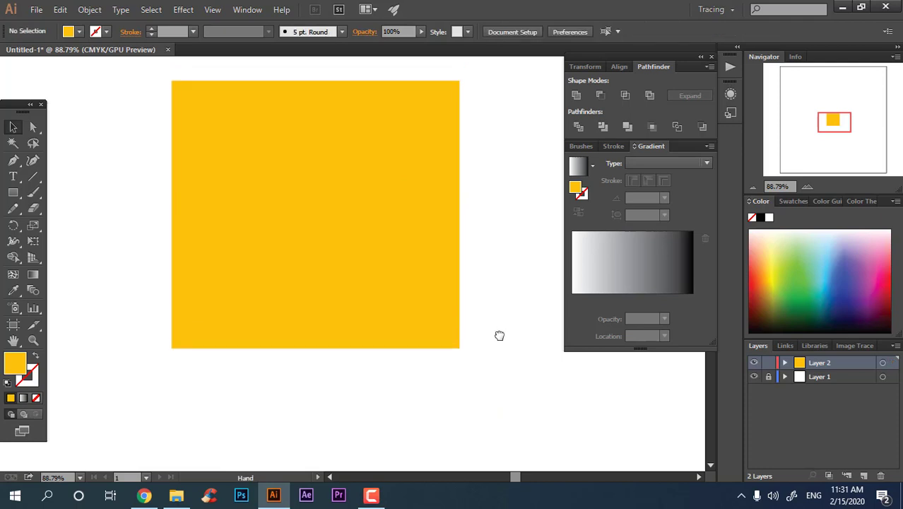
drag(16, 197, 71, 236)
drag(296, 272, 346, 317)
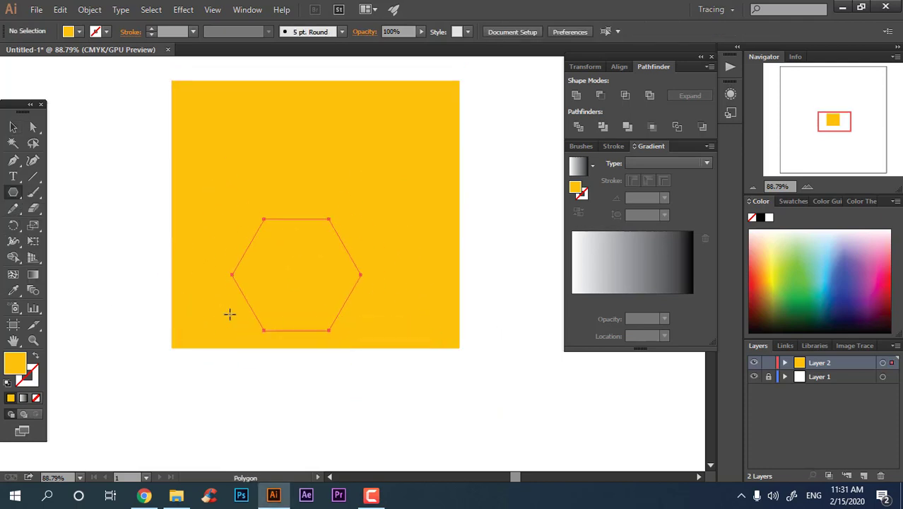
double_click(15, 362)
mouse_move(375, 208)
mouse_down()
mouse_move(389, 205)
mouse_move(386, 213)
mouse_up()
click(584, 204)
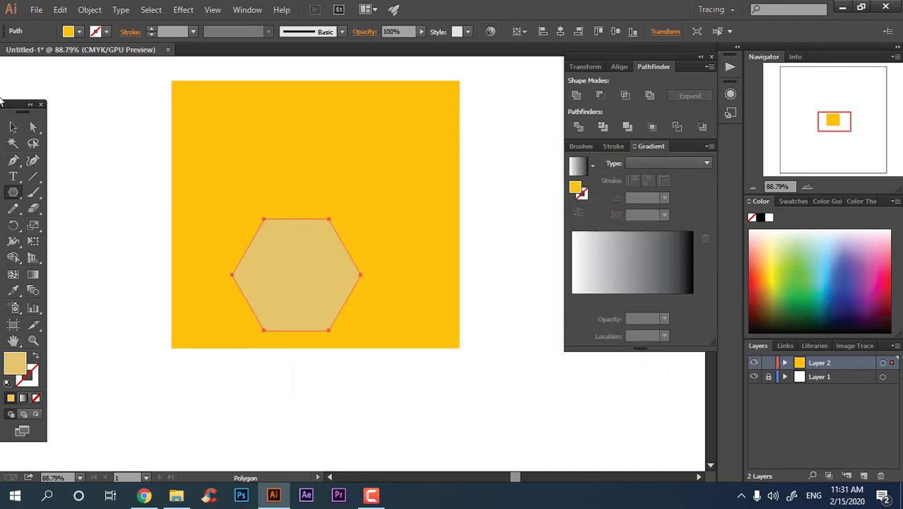
Move the hexagon so it straddles the lower edge of the yellow rectangle and lighten its tan fill.
drag(291, 276, 375, 346)
click(505, 423)
drag(491, 416, 512, 354)
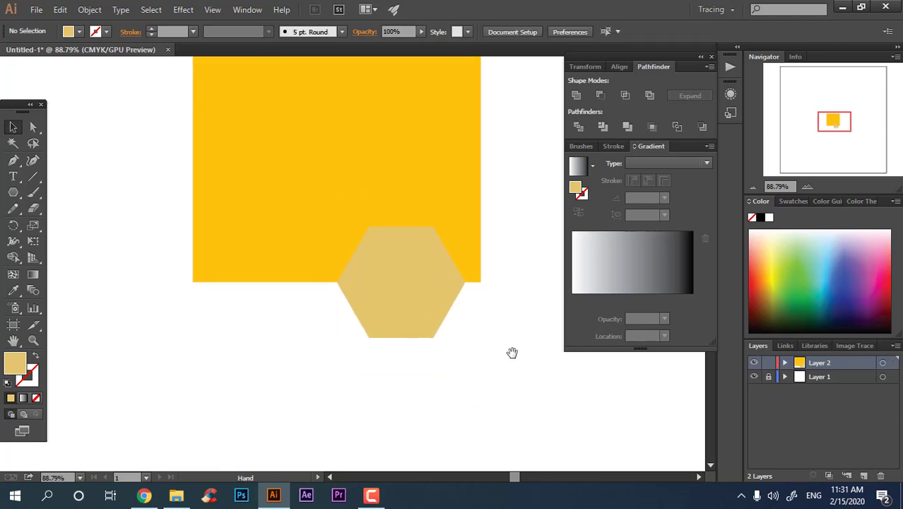
key(ctrl+a)
double_click(15, 362)
drag(378, 212, 377, 204)
key(Return)
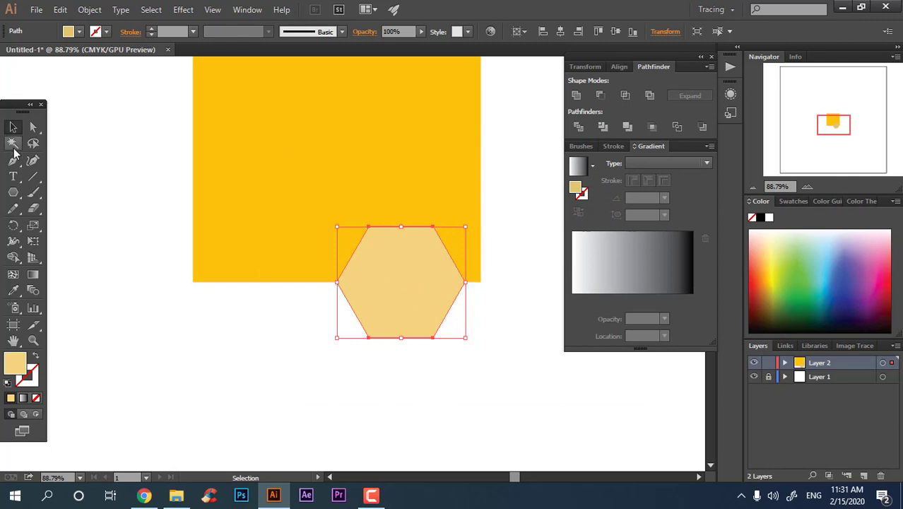
Round all corners of the hexagon to a radius of about 41 pt.
click(36, 127)
drag(378, 243, 390, 260)
click(461, 369)
click(398, 308)
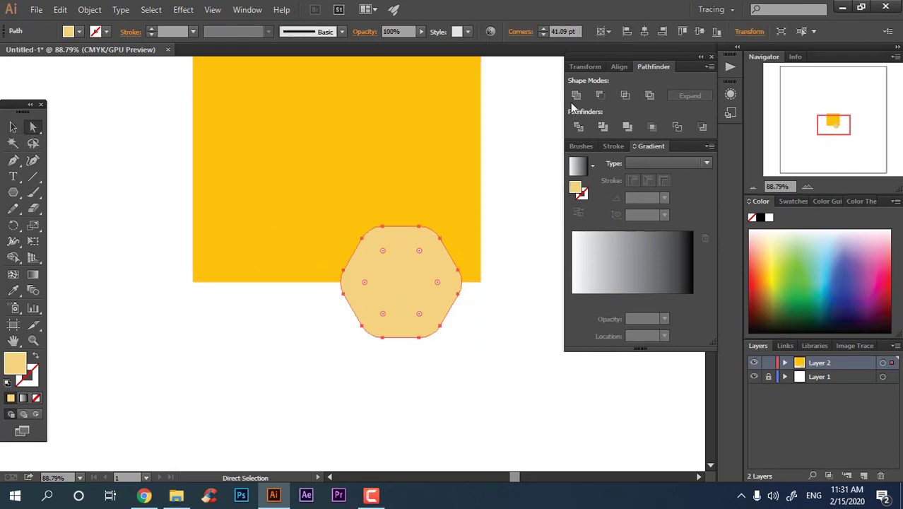
Duplicate the rounded hexagon to its left and shift the copy so the two hexagons overlap slightly.
drag(413, 300, 429, 351)
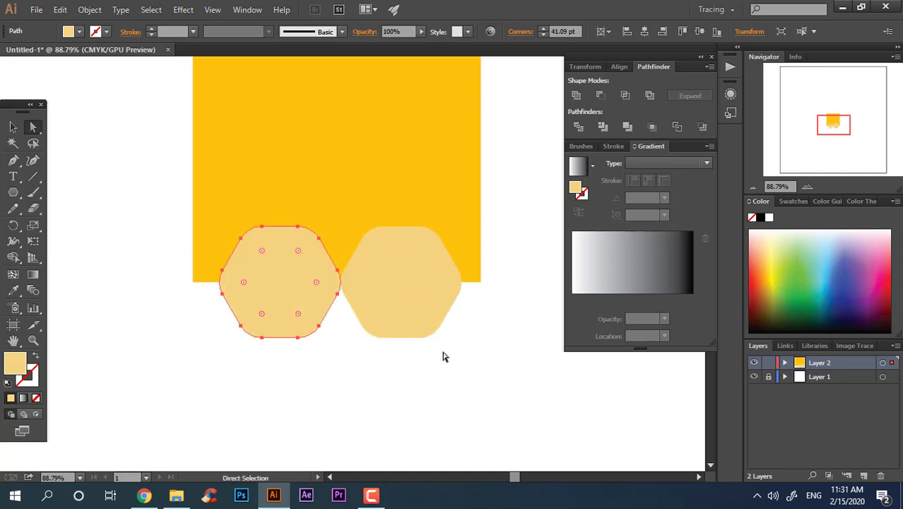
click(12, 125)
click(334, 413)
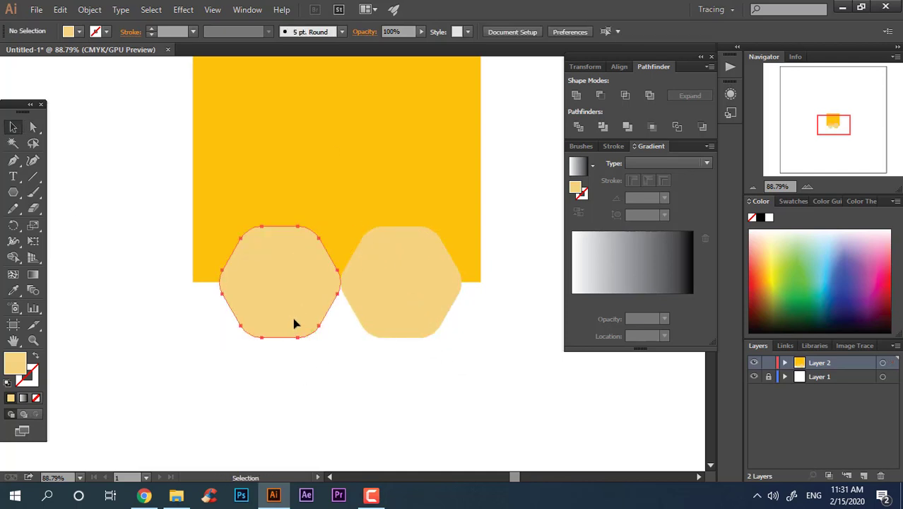
drag(295, 322, 327, 322)
click(534, 405)
Unite the two overlapping hexagons into one shape and centre it horizontally with the yellow rectangle.
click(413, 296)
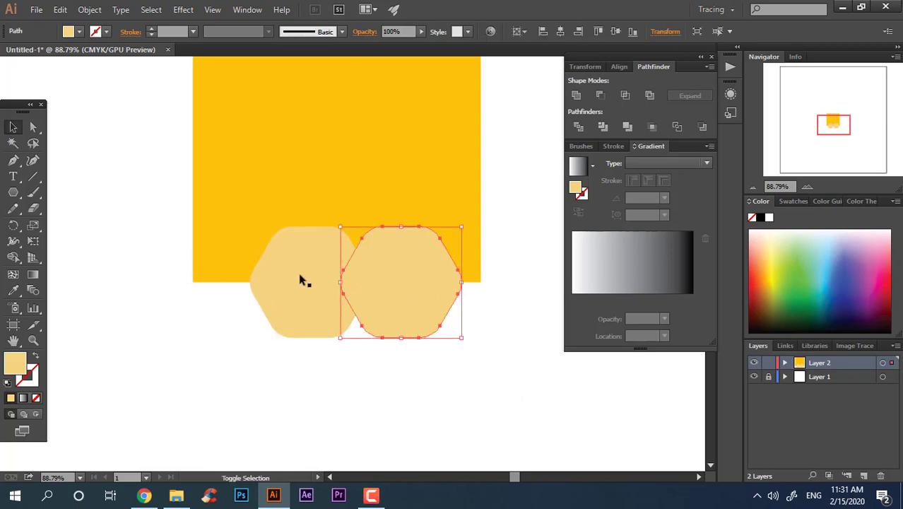
shift+click(303, 279)
click(576, 94)
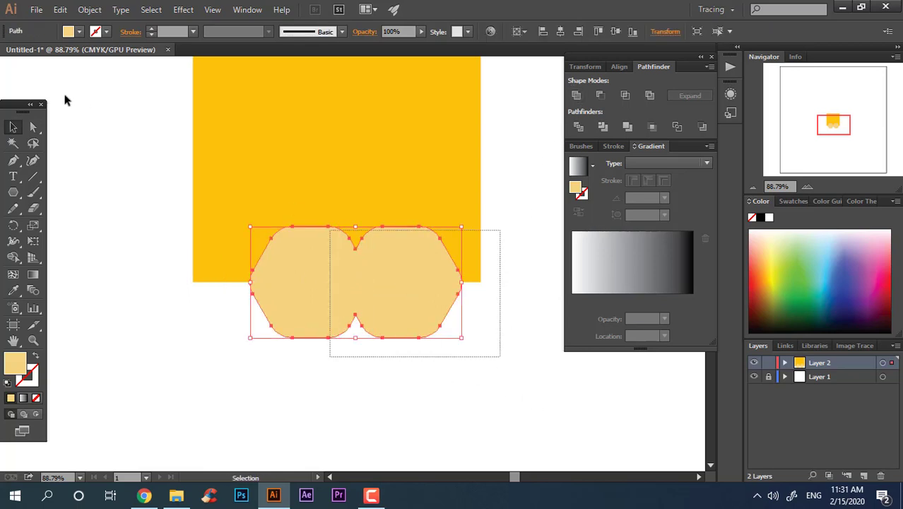
key(ctrl+a)
click(560, 32)
Draw a rectangle about 264 by 77 pt across the united shape's lower edge and round its two bottom corners to about 30 pt.
key(z)
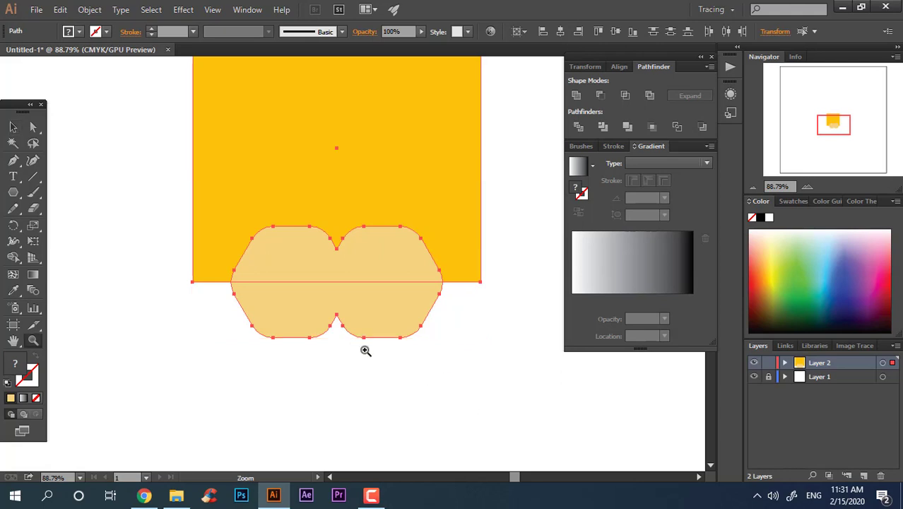
drag(365, 351, 399, 368)
drag(14, 188, 56, 186)
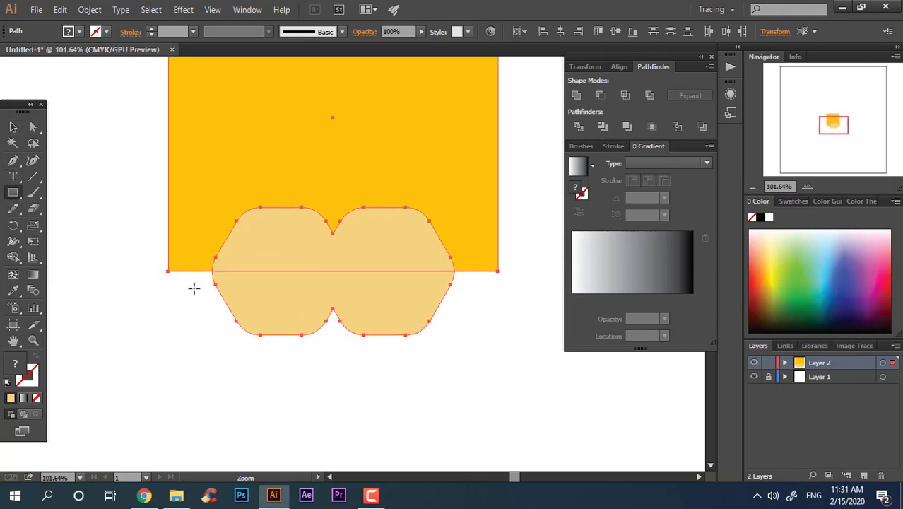
drag(243, 313, 421, 364)
click(32, 127)
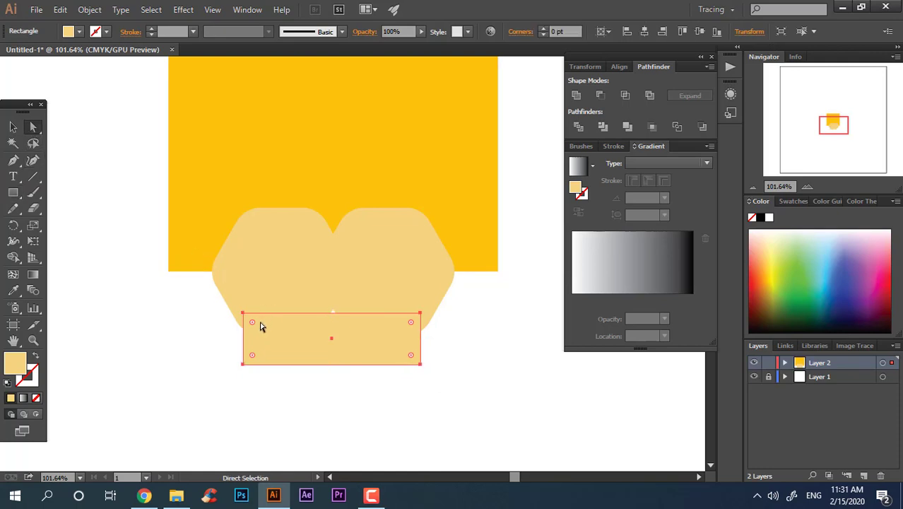
drag(521, 421, 262, 346)
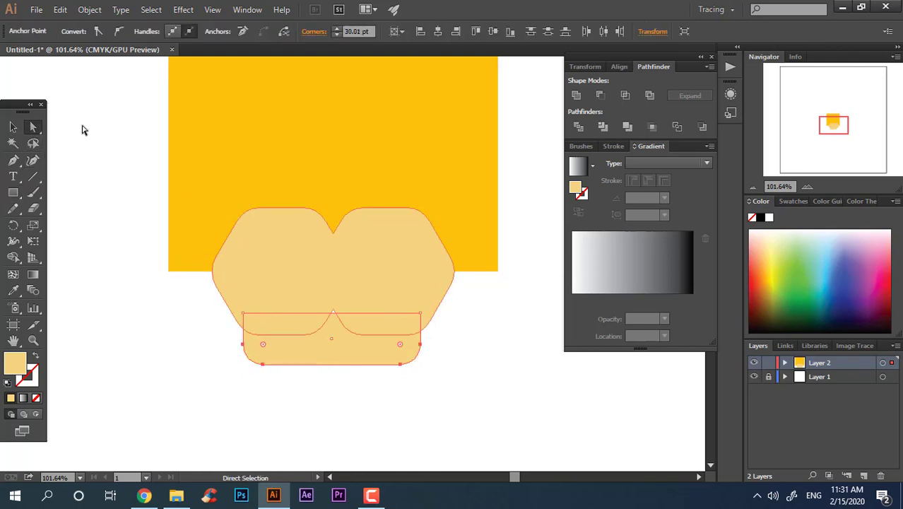
Give the round-bottomed rectangle a darker tan fill and place it behind the united hexagon shape.
click(20, 130)
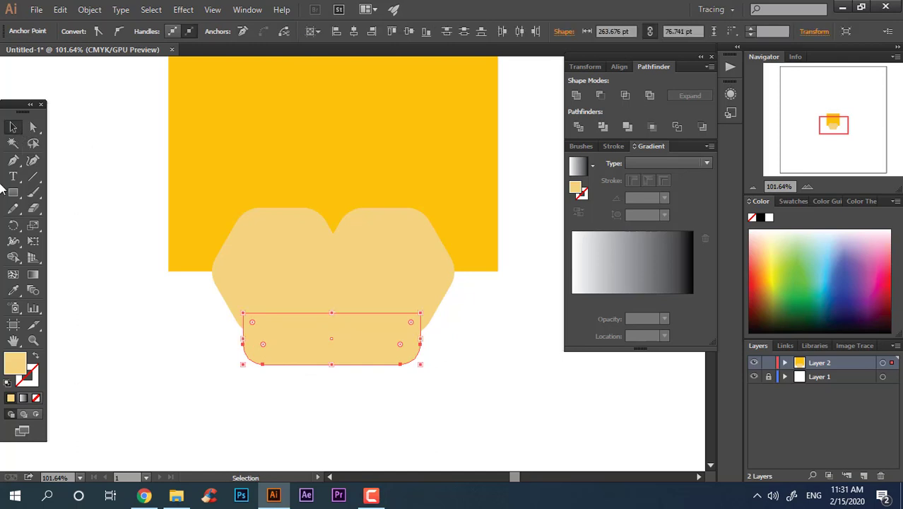
drag(382, 203, 387, 219)
click(597, 203)
click(452, 372)
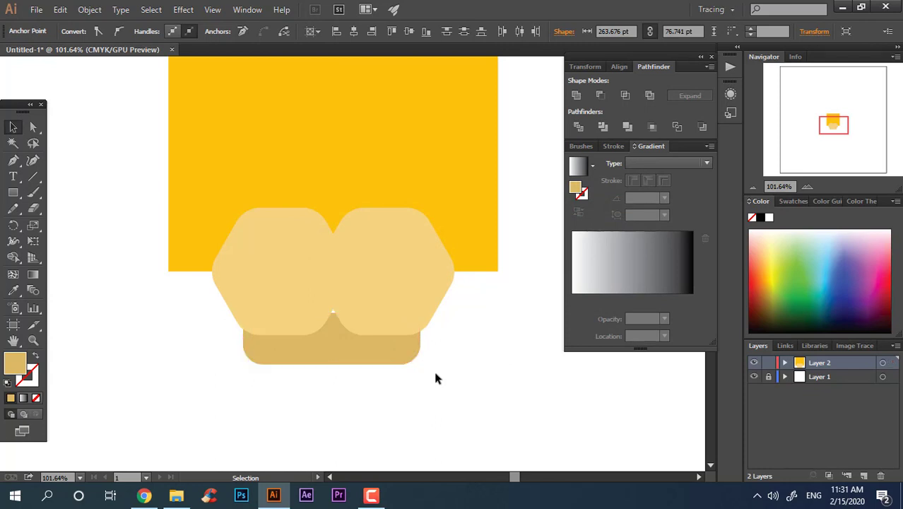
Stretch the top edge of the darker tan rectangle upward to close the white gap below the hexagons' notch.
key(z)
scroll(396, 363, up, 1)
click(13, 127)
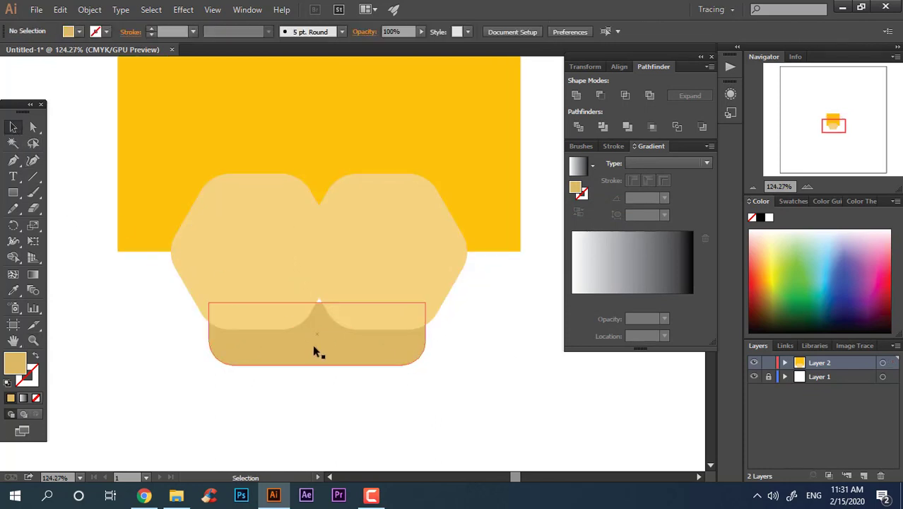
click(312, 344)
drag(316, 303, 317, 291)
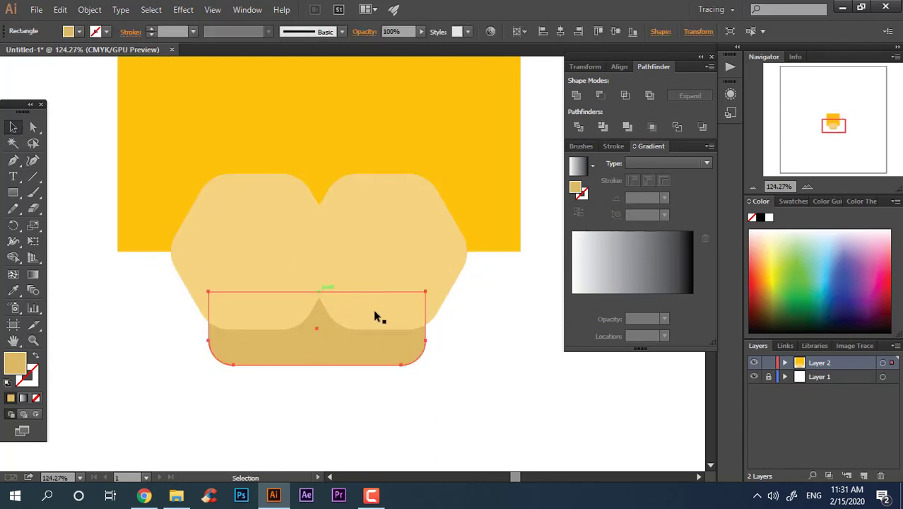
click(484, 354)
click(353, 356)
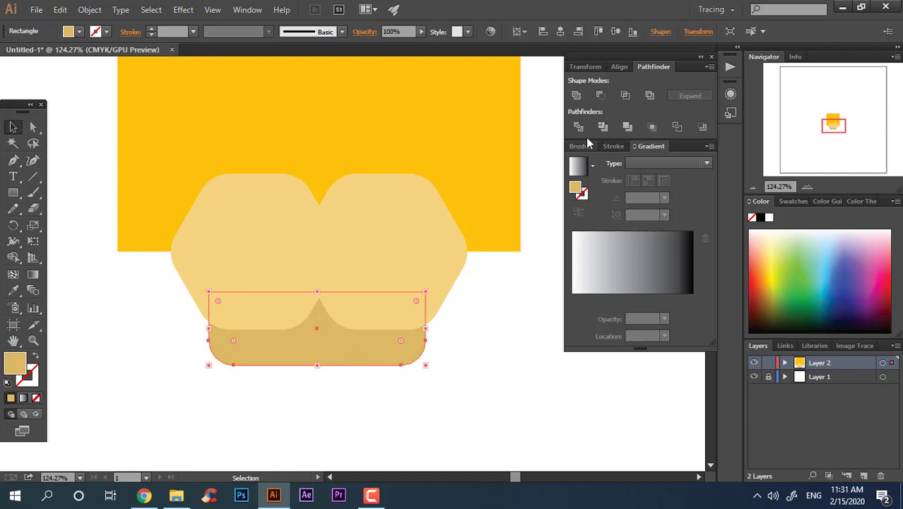
click(525, 300)
Draw a narrower rectangle over the darker tan shape and stretch its top edge upward, making it about 242 by 73 pt.
key(z)
scroll(411, 404, up, 3)
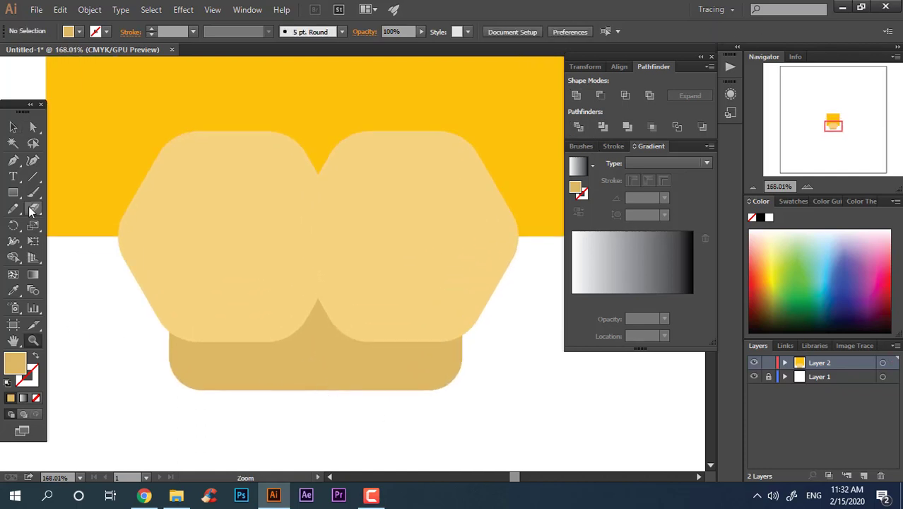
drag(177, 324, 447, 360)
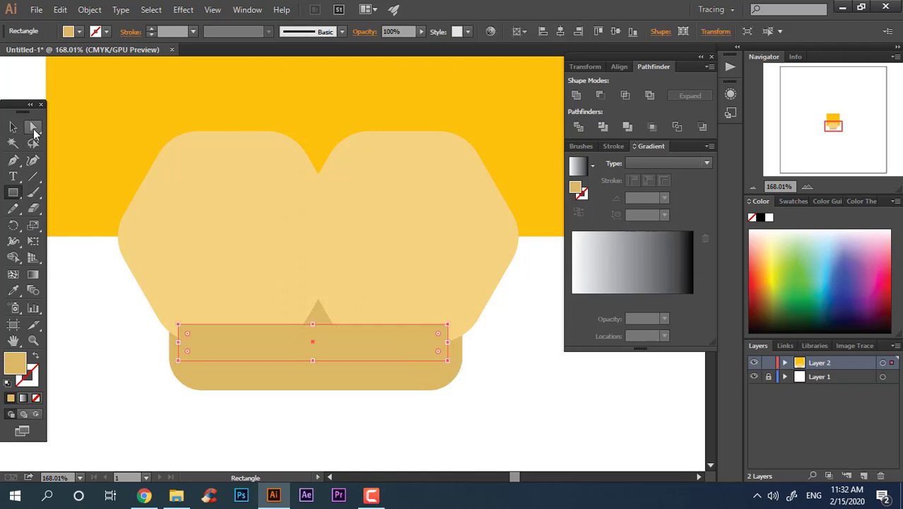
click(12, 128)
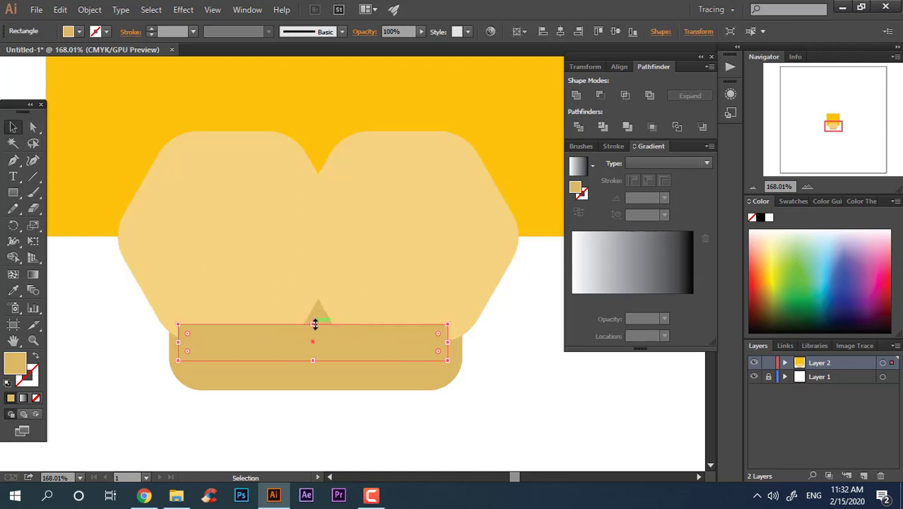
drag(315, 323, 315, 279)
Round the two bottom corners of the narrower rectangle to about 20 pt.
click(32, 127)
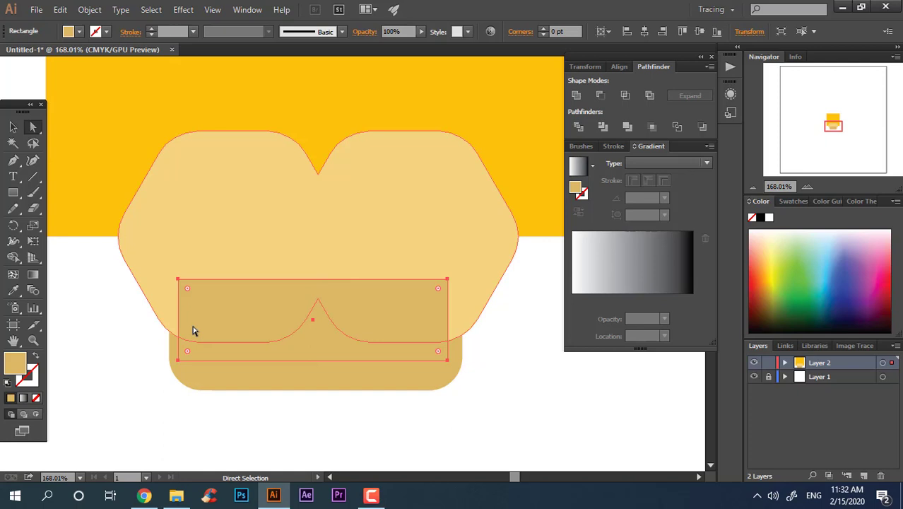
click(177, 359)
shift+click(446, 359)
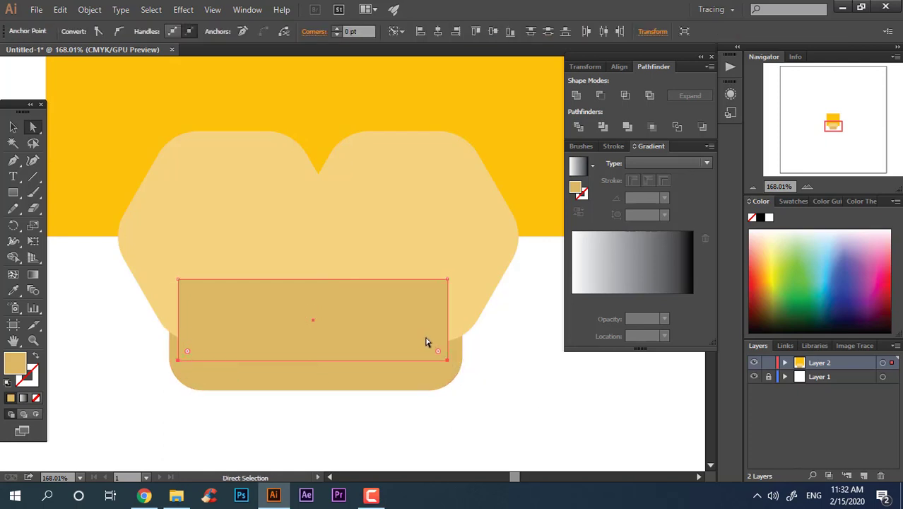
drag(439, 352, 426, 337)
Fill the narrower rectangle with #D1A650 and place it behind the united hexagon shape.
double_click(15, 364)
click(401, 227)
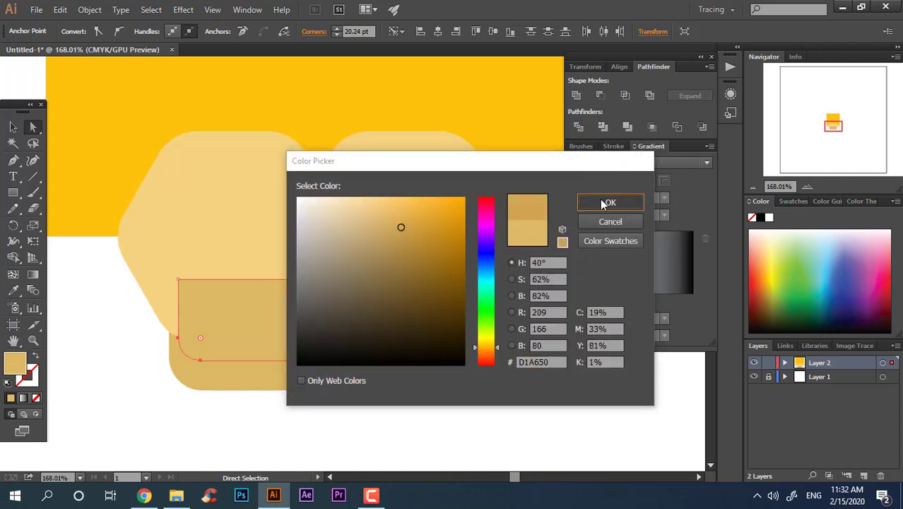
click(606, 203)
click(13, 126)
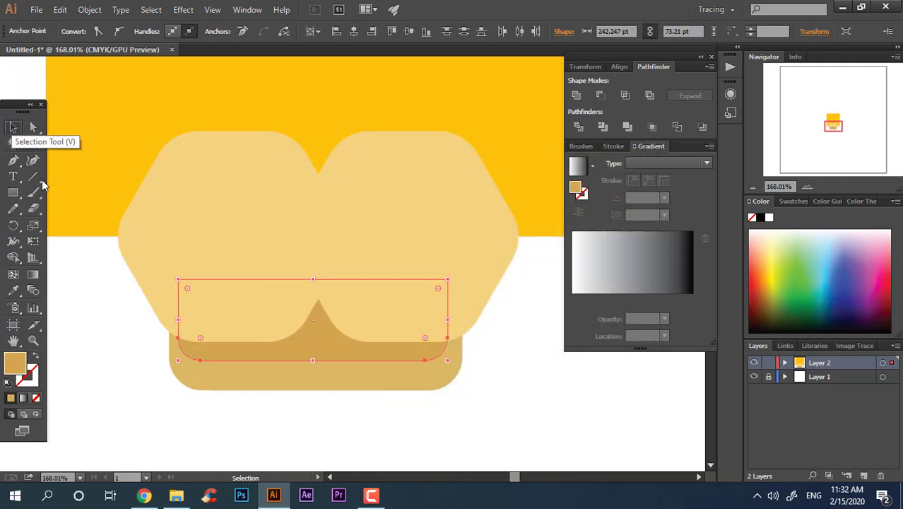
click(466, 406)
Draw a small wide rectangle over the notch between the hexagons' lower lobes and fill it with dark brown #3F392F.
key(z)
drag(467, 395, 417, 297)
key(space)
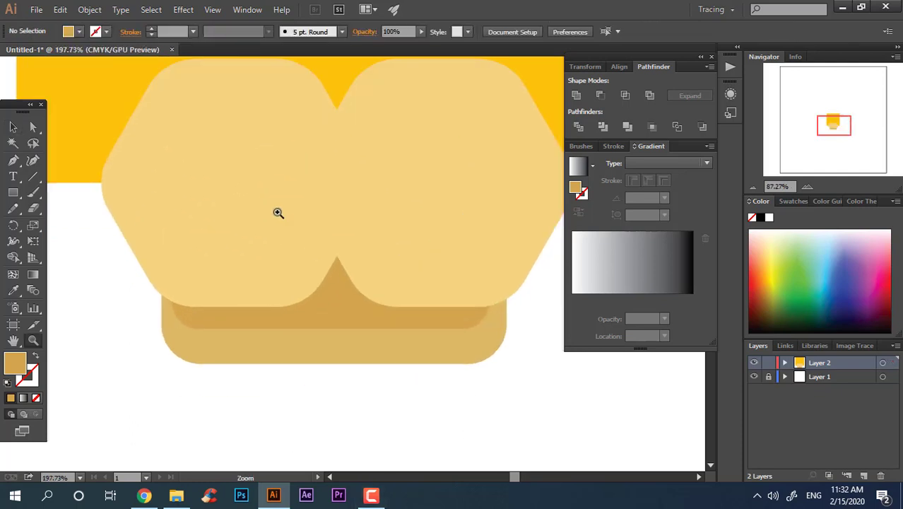
drag(257, 281, 397, 318)
double_click(22, 363)
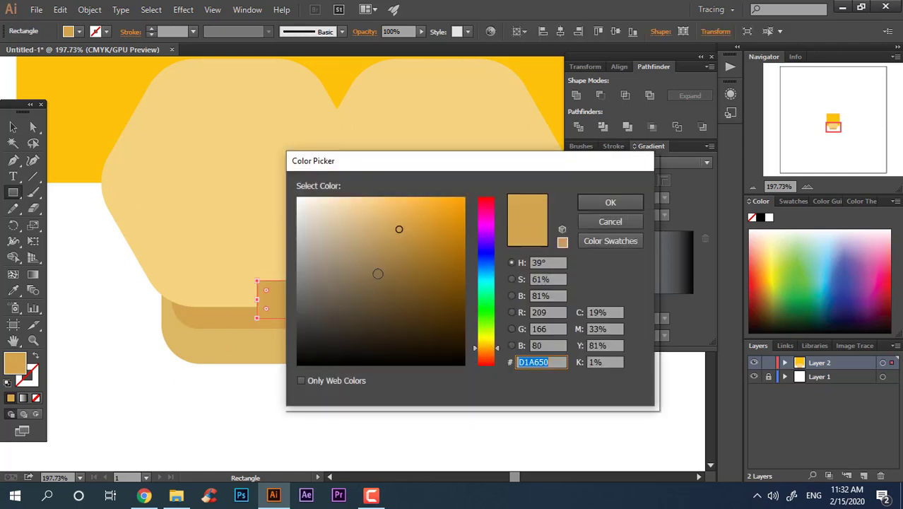
drag(376, 272, 337, 323)
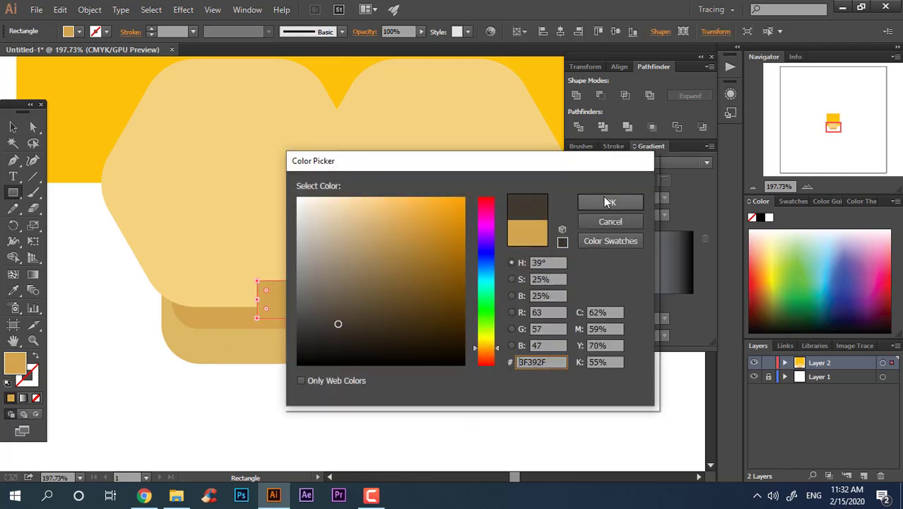
click(609, 203)
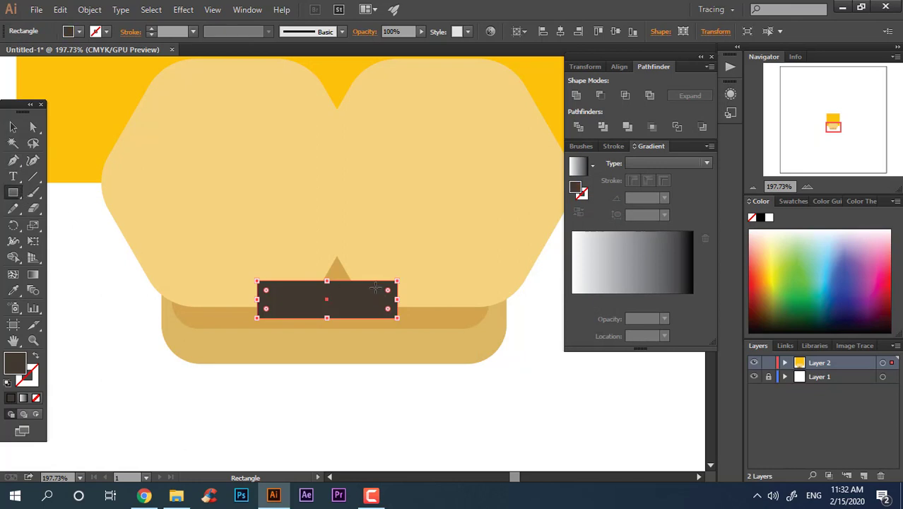
Draw a smaller dark brown rectangle above the wide brown one and fully round the ends of the wide one.
drag(375, 282, 290, 233)
click(32, 126)
shift+click(372, 311)
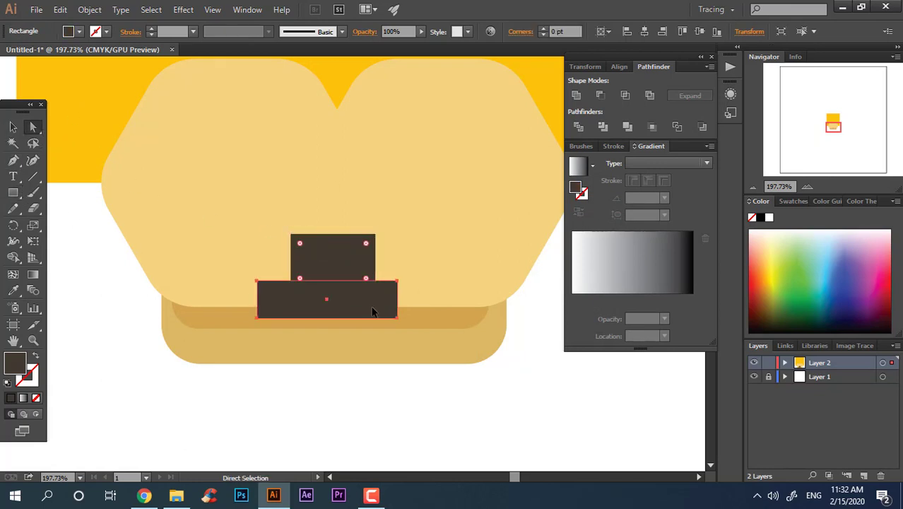
drag(388, 291, 378, 290)
key(v)
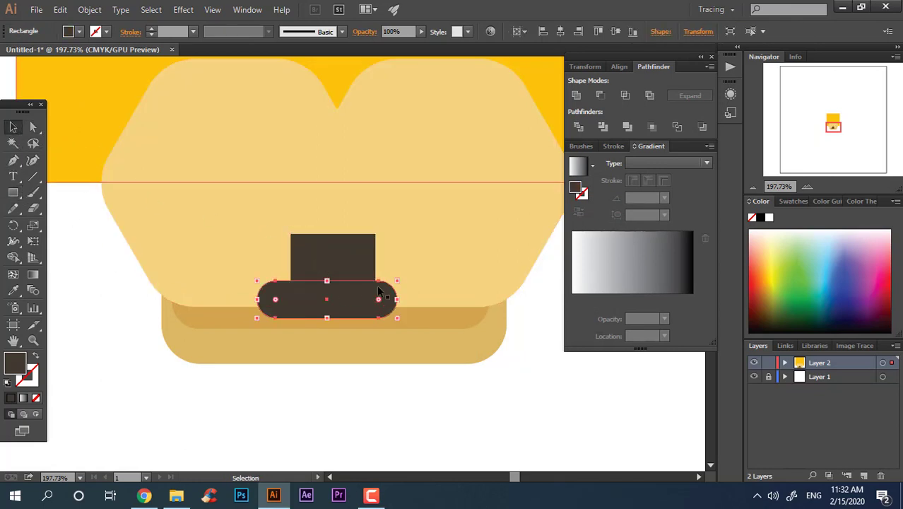
Select all the artwork and align it by horizontal centres.
drag(538, 402, 115, 71)
key(ctrl+space)
drag(412, 377, 228, 302)
click(11, 125)
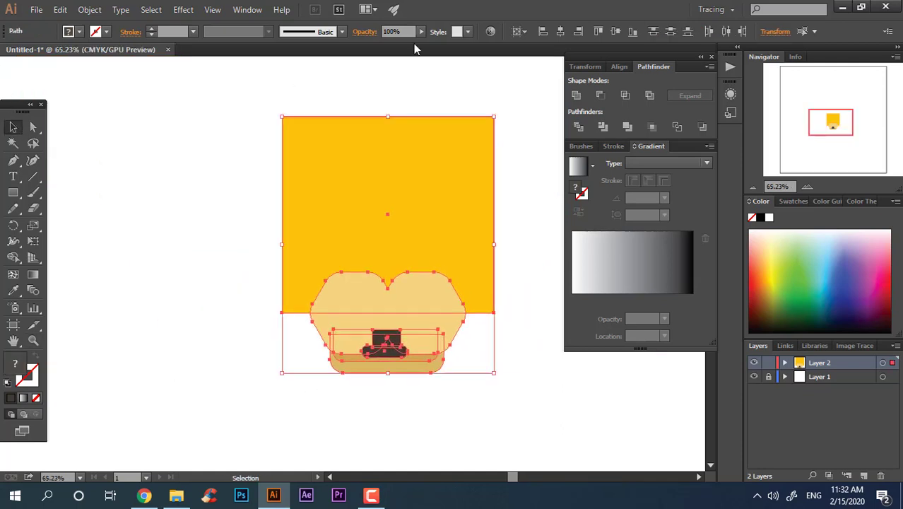
click(563, 33)
click(508, 397)
Unite the dark rectangle and the rounded bar into one mouth shape and place it behind the muzzle.
key(z)
drag(400, 371, 504, 421)
drag(370, 371, 397, 382)
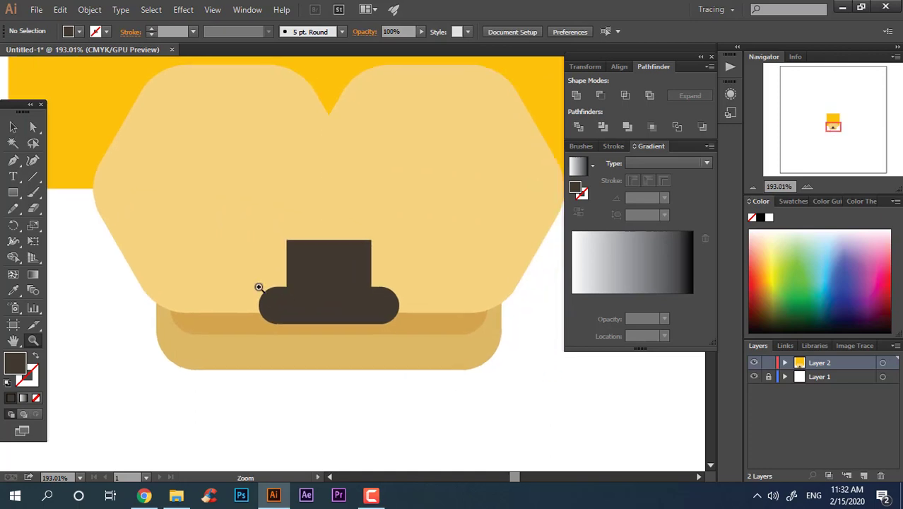
drag(259, 287, 271, 287)
shift+click(338, 304)
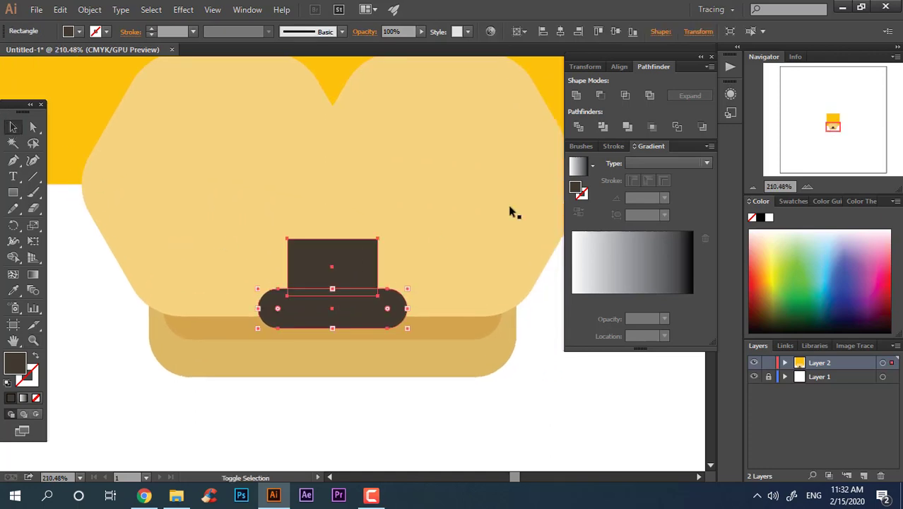
click(577, 96)
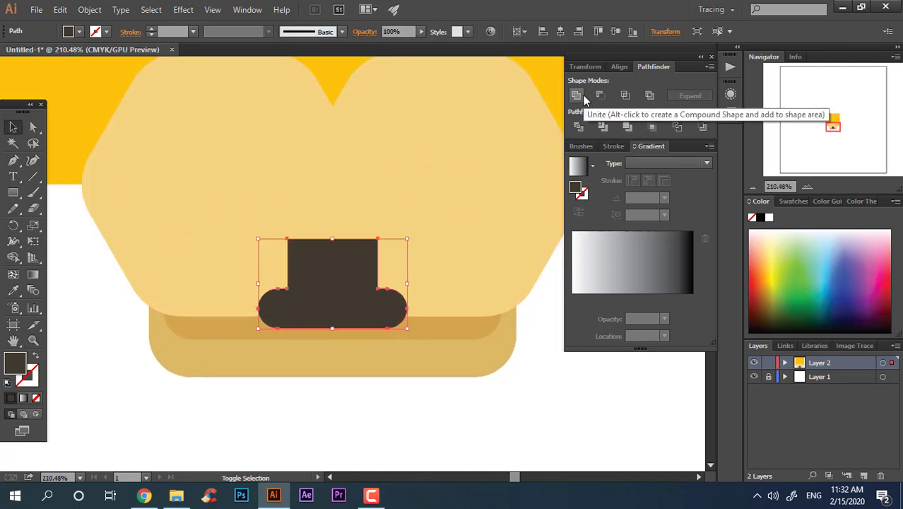
click(588, 399)
Draw a rectangle about 82 by 113 pt at the muzzle's lower right, place it behind the muzzle and fill it with the chin's darker tan.
key(z)
drag(523, 399, 452, 272)
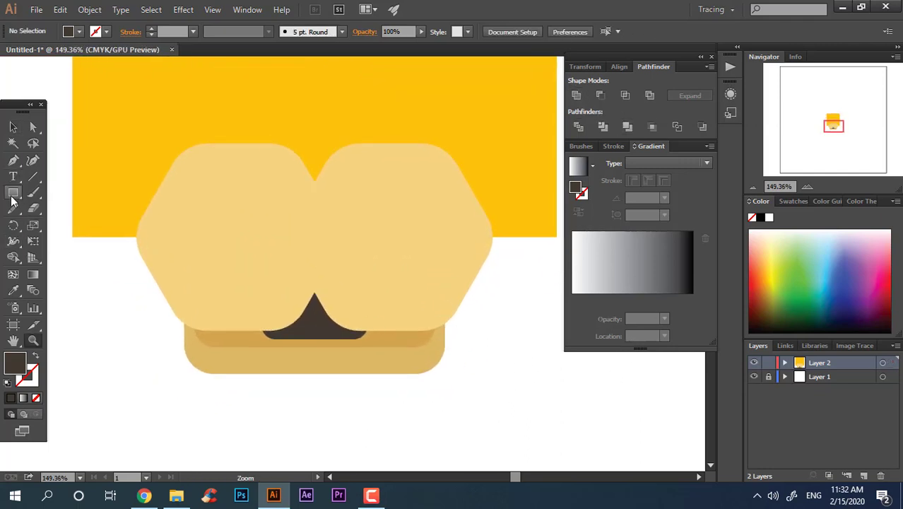
drag(404, 232, 484, 344)
key(v)
key(ctrl+bracketleft)
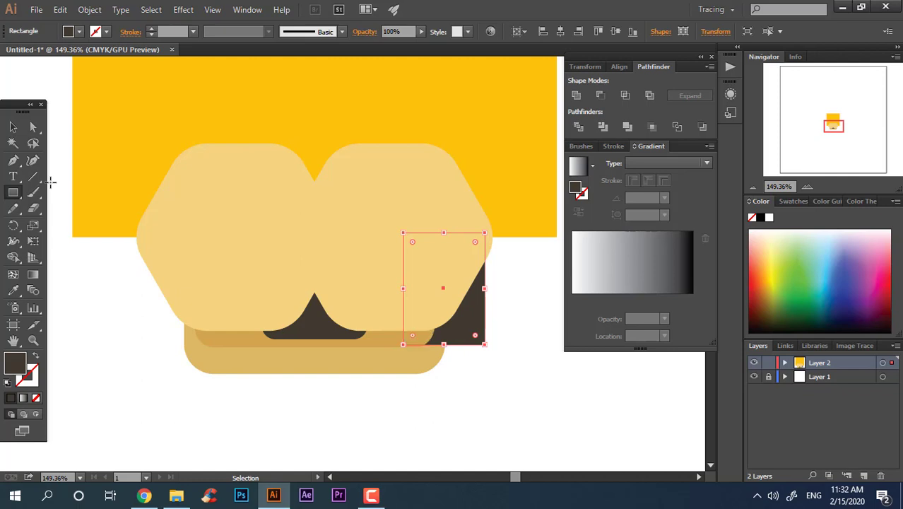
click(16, 292)
click(258, 337)
Round only the outer bottom corner of the new side rectangle to about 34 pt.
key(a)
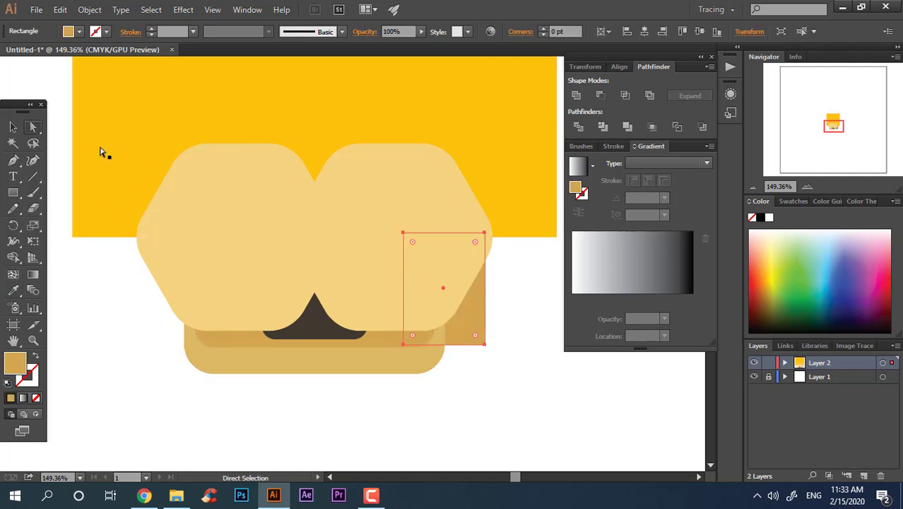
drag(466, 332, 455, 313)
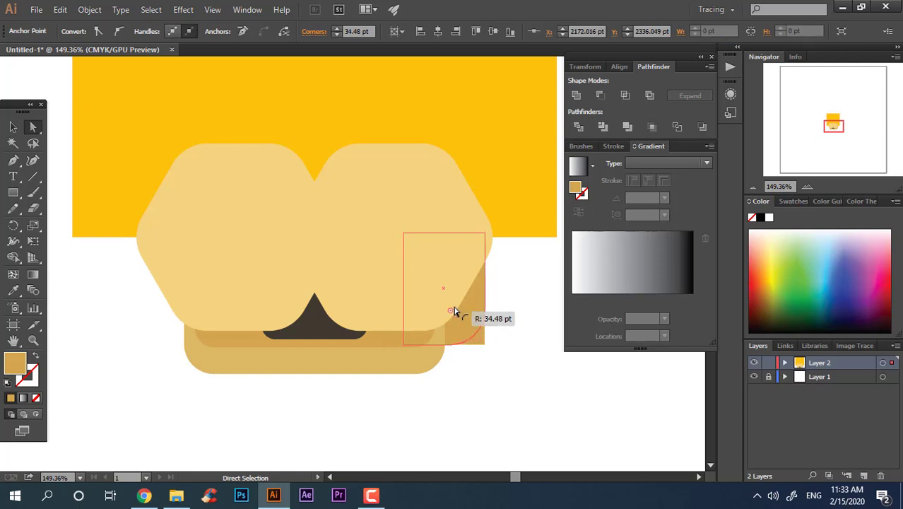
click(15, 127)
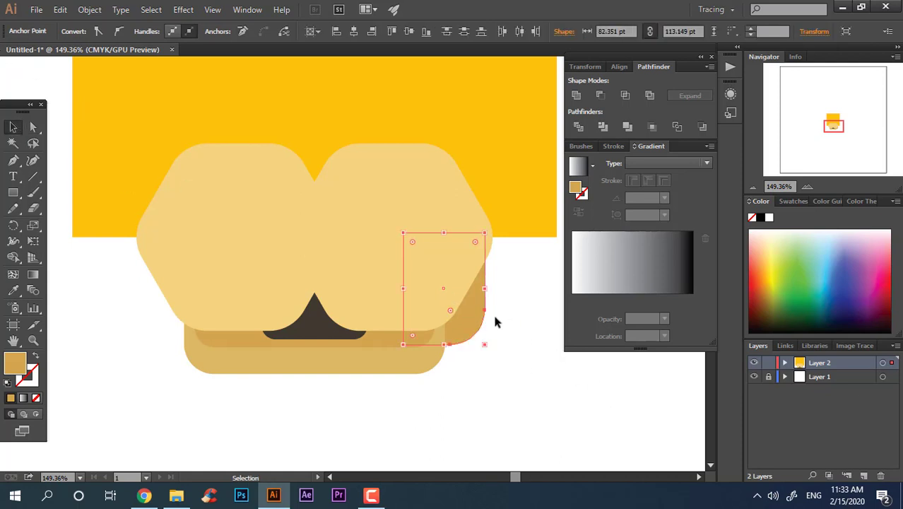
click(508, 379)
Copy the side piece straight across to the muzzle's left side and reflect the copy across the vertical axis.
scroll(508, 379, down, 1)
drag(496, 316, 175, 310)
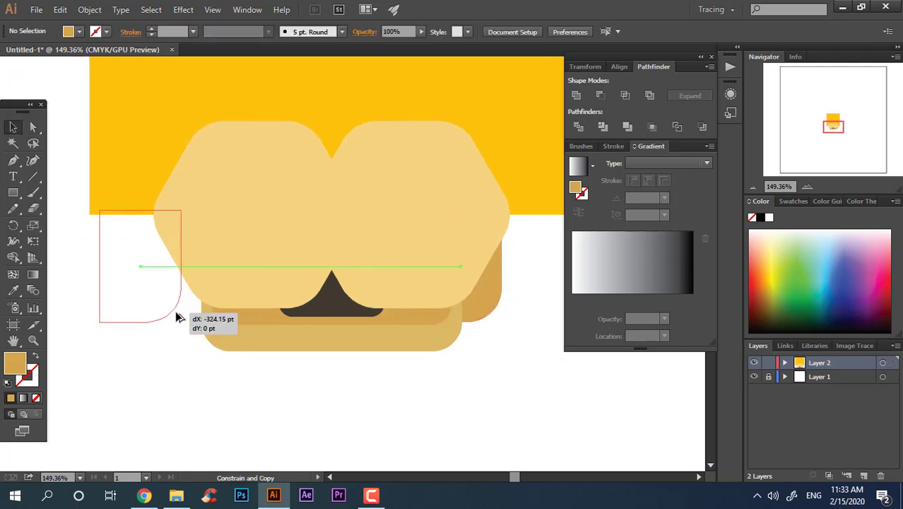
right_click(153, 306)
mouse_move(249, 257)
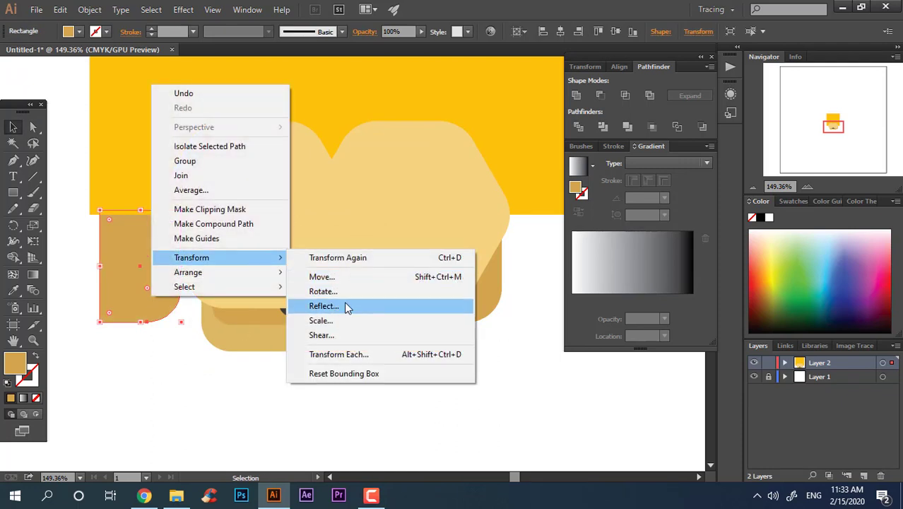
click(344, 305)
click(644, 324)
click(293, 436)
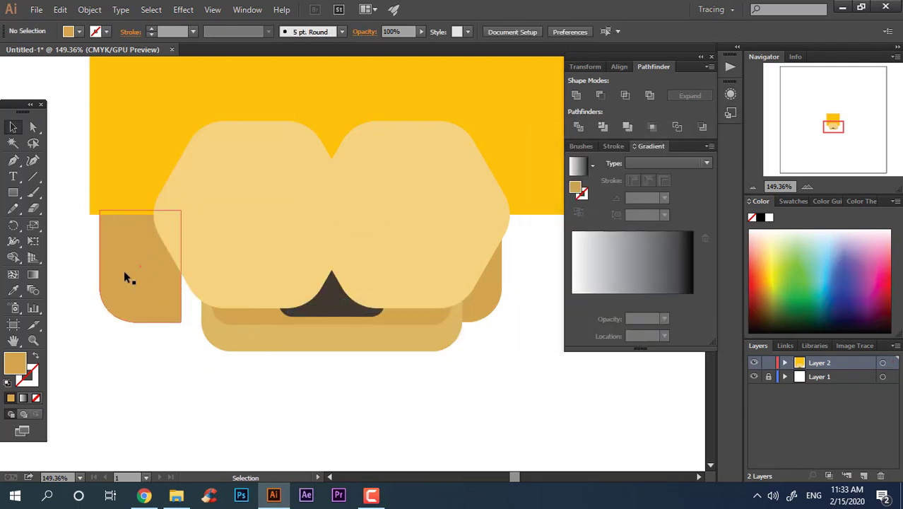
Move the reflected copy against the muzzle's lower left edge and group it with the right side piece.
drag(127, 272, 196, 296)
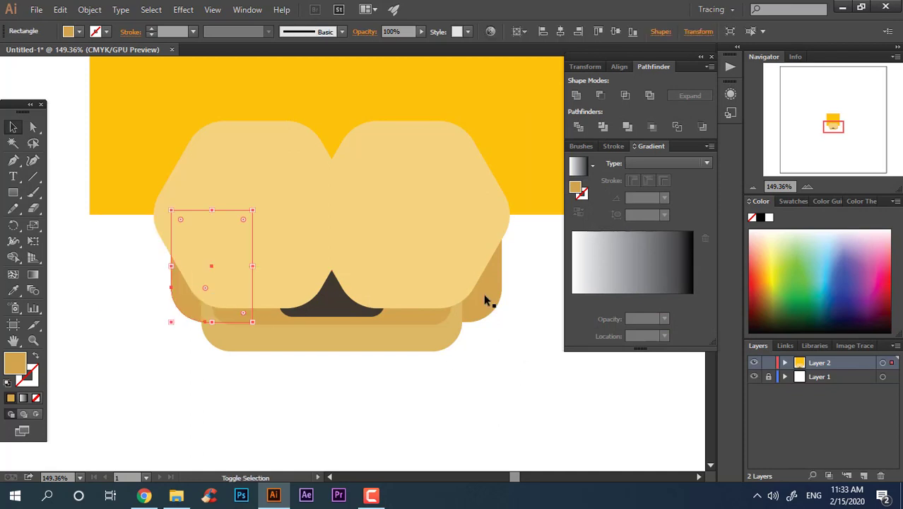
shift+click(472, 296)
right_click(472, 296)
click(521, 168)
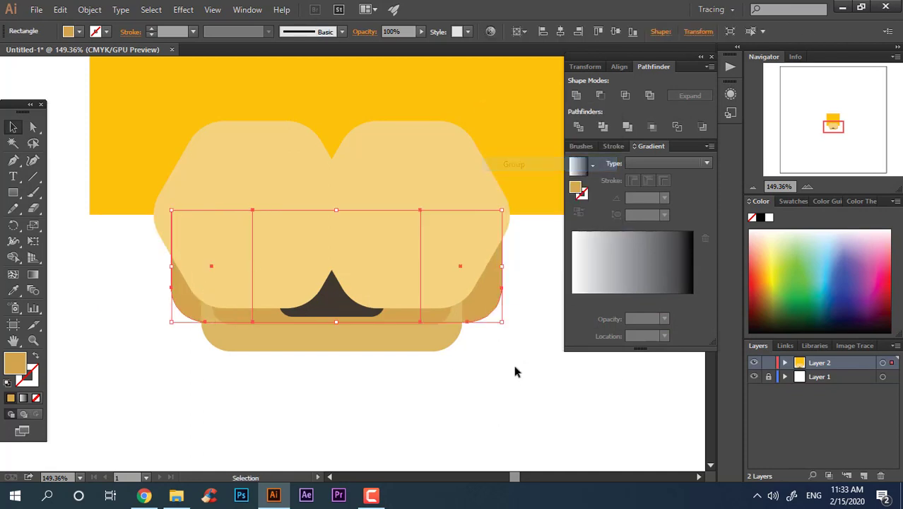
click(516, 368)
Select the whole face with the grouped side pieces and centre everything horizontally.
drag(493, 367, 346, 368)
drag(340, 367, 289, 378)
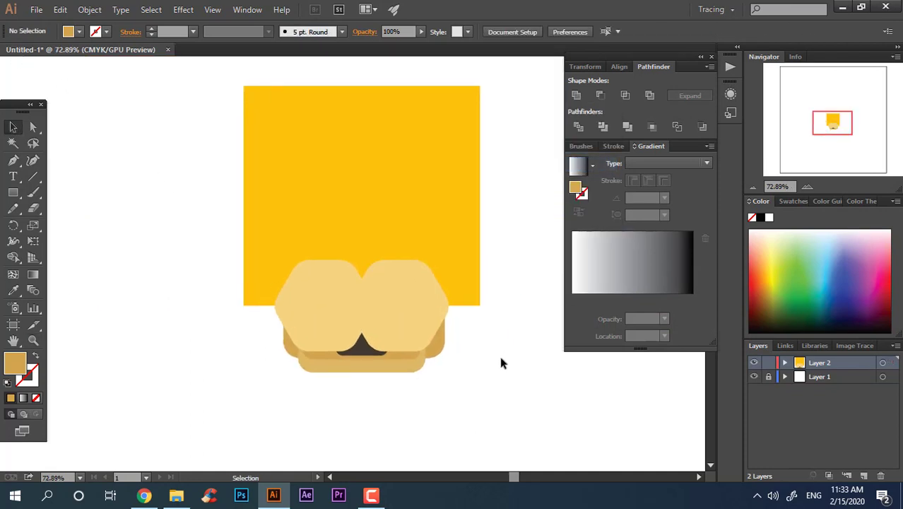
key(ctrl+a)
click(566, 31)
click(474, 386)
Ungroup the two darker tan side pieces behind the muzzle.
key(z)
drag(418, 400, 601, 424)
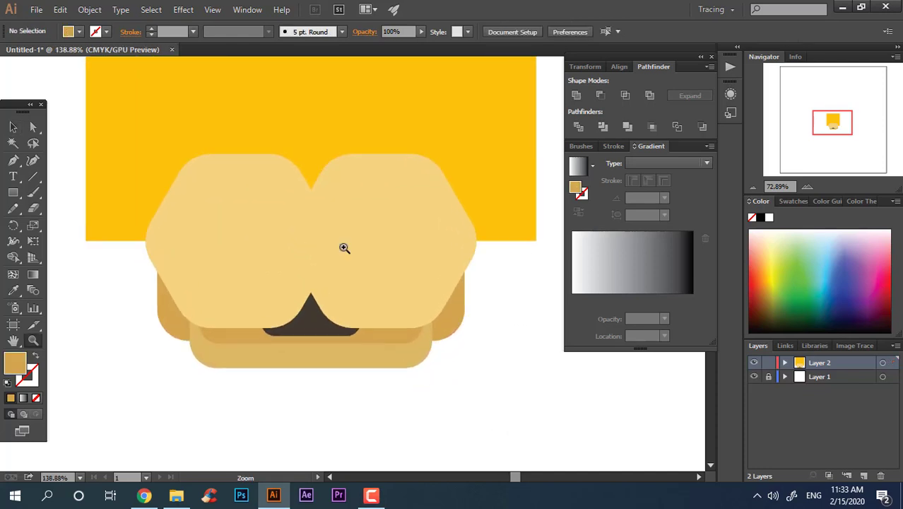
right_click(164, 320)
click(242, 395)
click(528, 383)
click(460, 320)
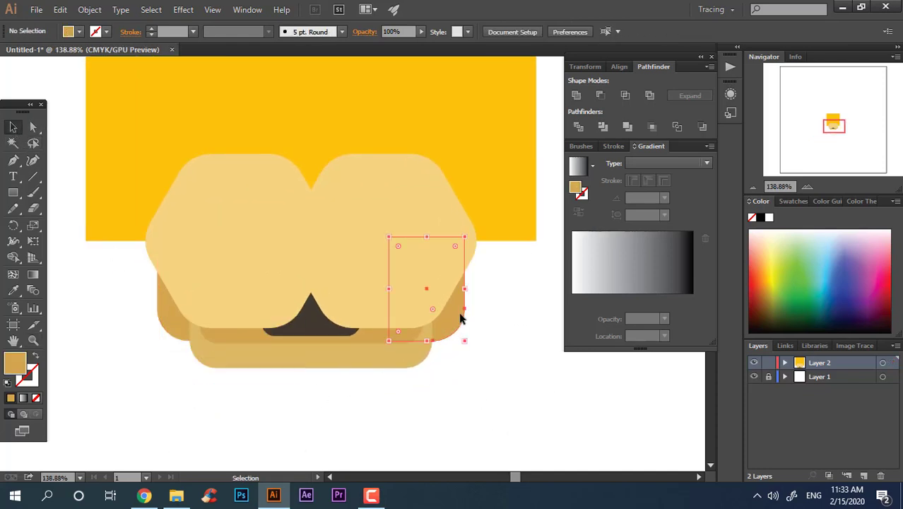
click(138, 322)
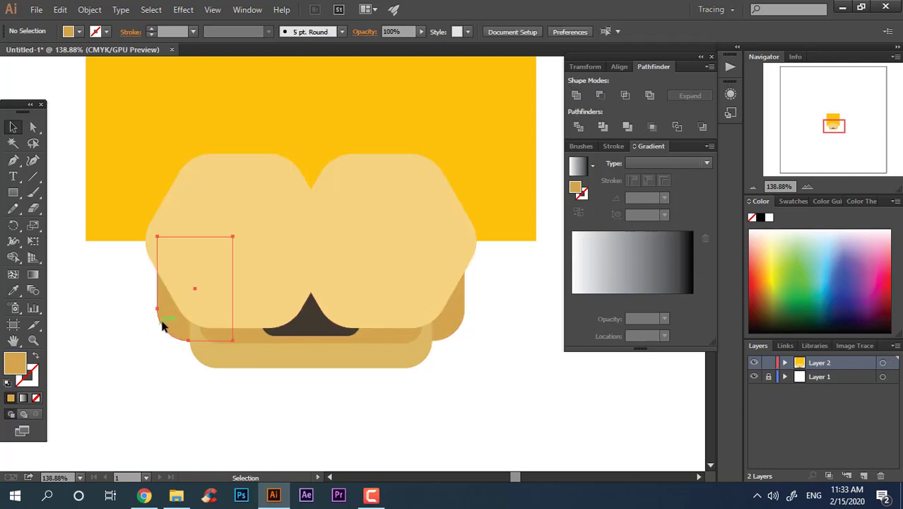
Select both darker tan side pieces and group them again.
click(161, 324)
shift+click(448, 315)
right_click(448, 315)
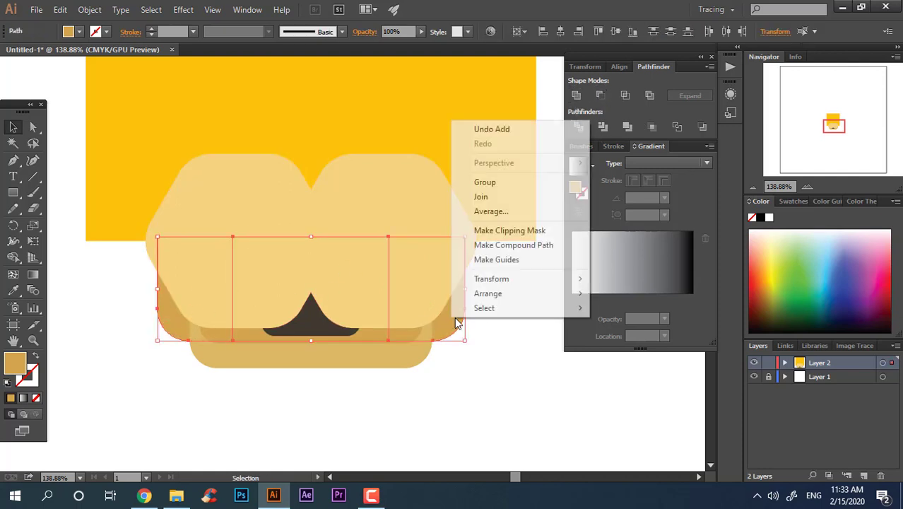
click(500, 183)
click(494, 322)
Draw a square on the yellow head above the muzzle and fill it with the mouth's dark brown.
key(z)
drag(484, 317, 432, 310)
drag(393, 286, 372, 297)
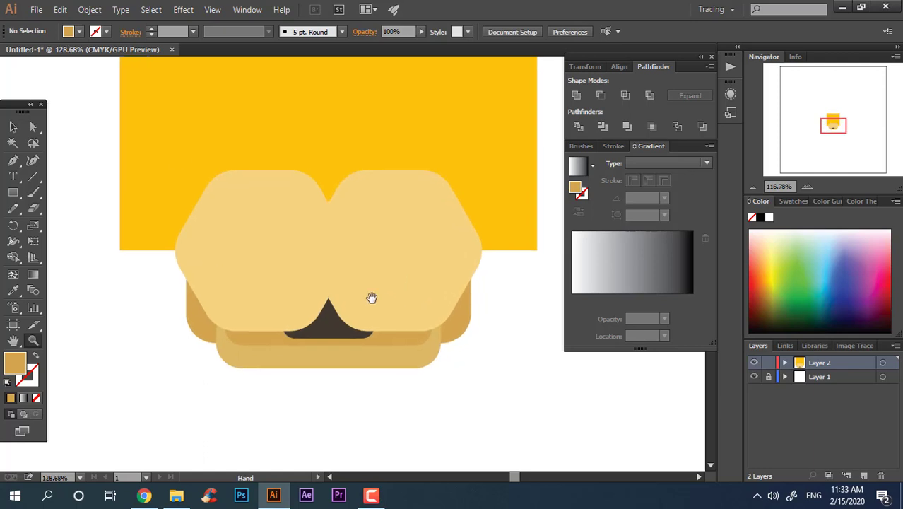
click(415, 272)
key(z)
drag(413, 353, 329, 317)
drag(389, 282, 376, 284)
drag(423, 286, 417, 315)
drag(389, 304, 473, 304)
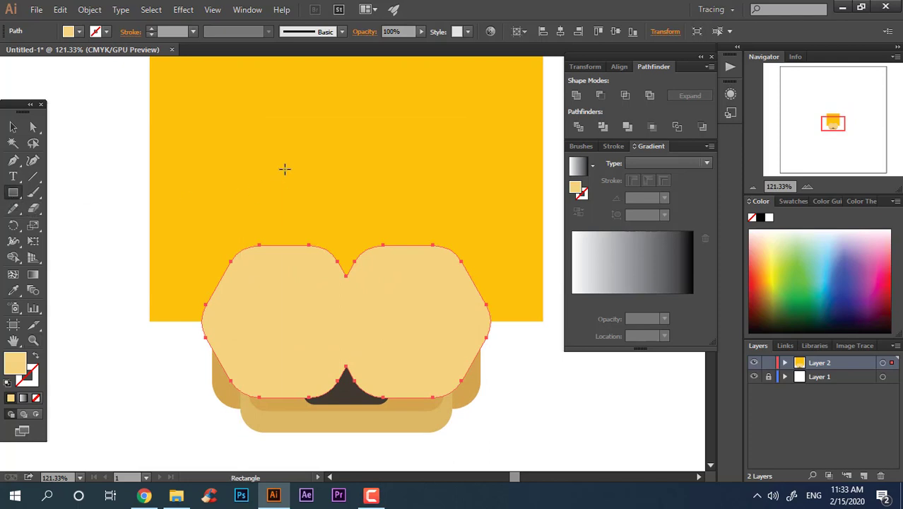
mouse_move(294, 134)
mouse_down()
mouse_move(381, 201)
mouse_move(383, 224)
mouse_up()
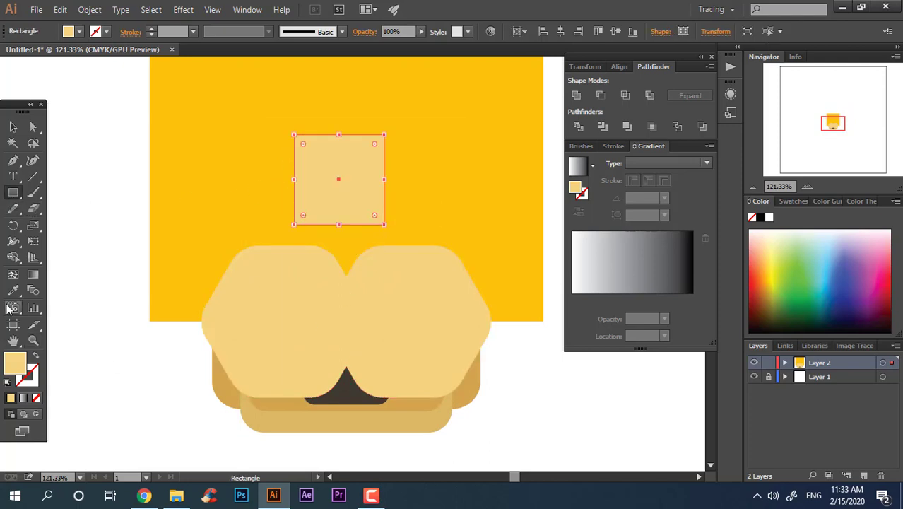
click(335, 407)
scroll(355, 289, up, 1)
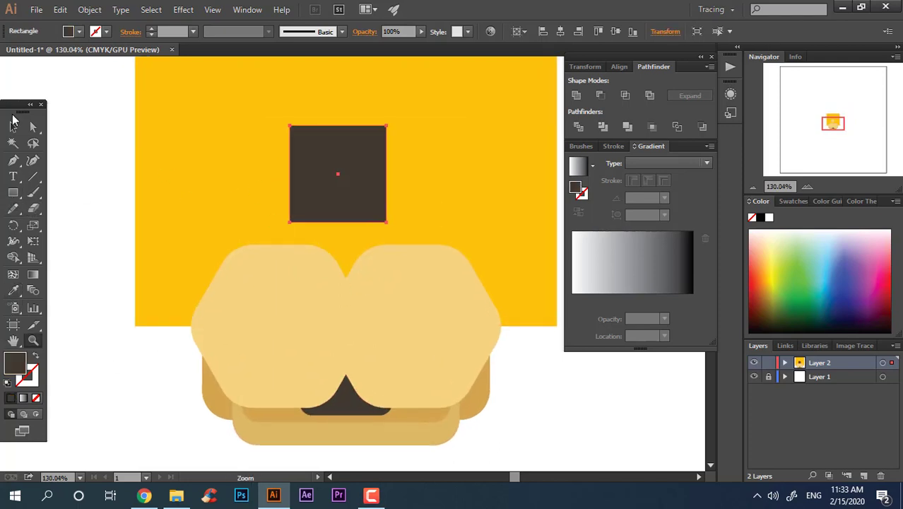
Rotate the dark square 45° into a diamond and raise its lowest anchor point to the level of the side points, forming a triangle.
key(v)
drag(391, 121, 214, 195)
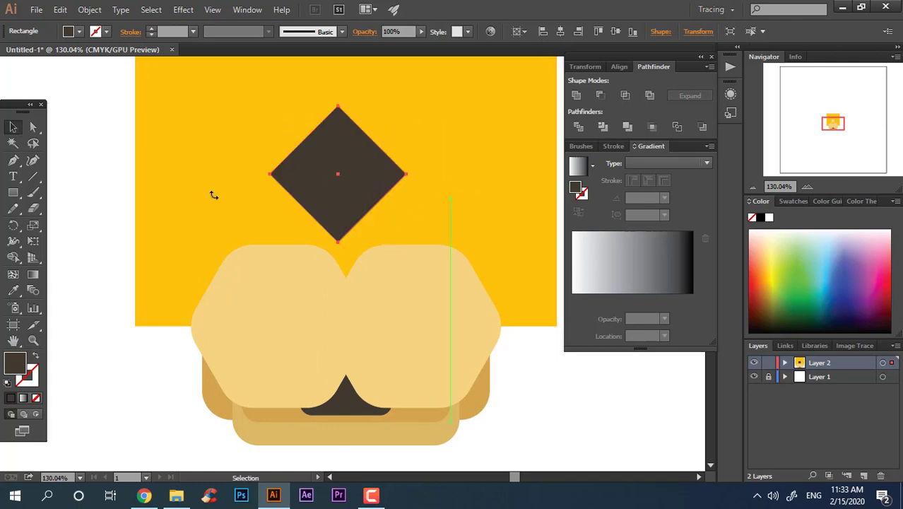
click(34, 127)
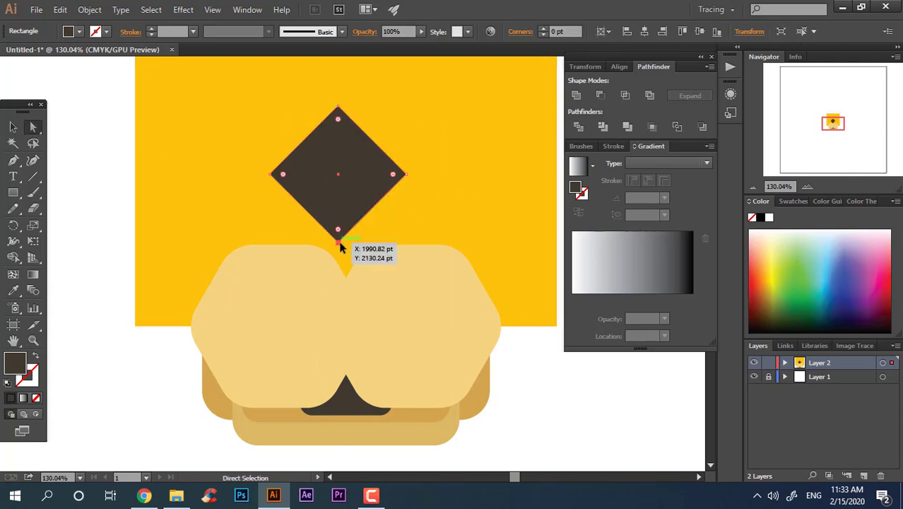
drag(338, 243, 349, 172)
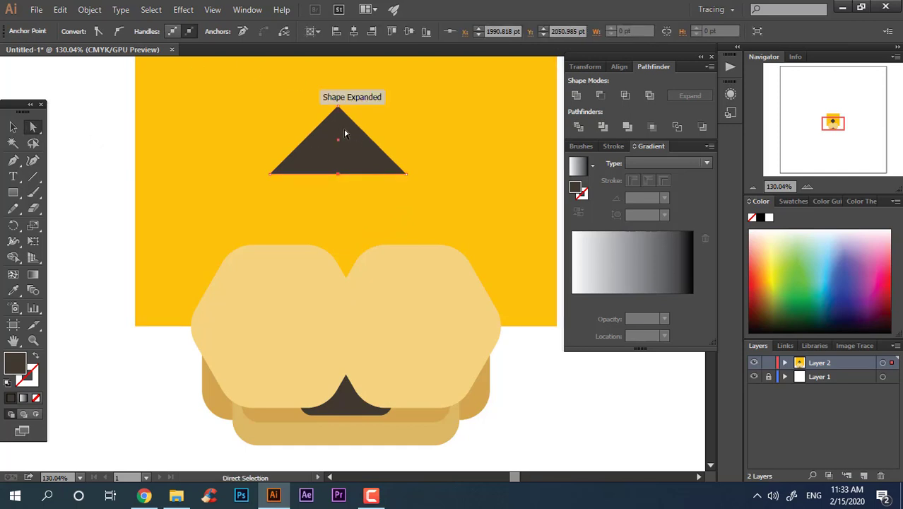
Round all three corners of the dark triangle to 13.7 pt.
click(345, 133)
drag(339, 124, 344, 135)
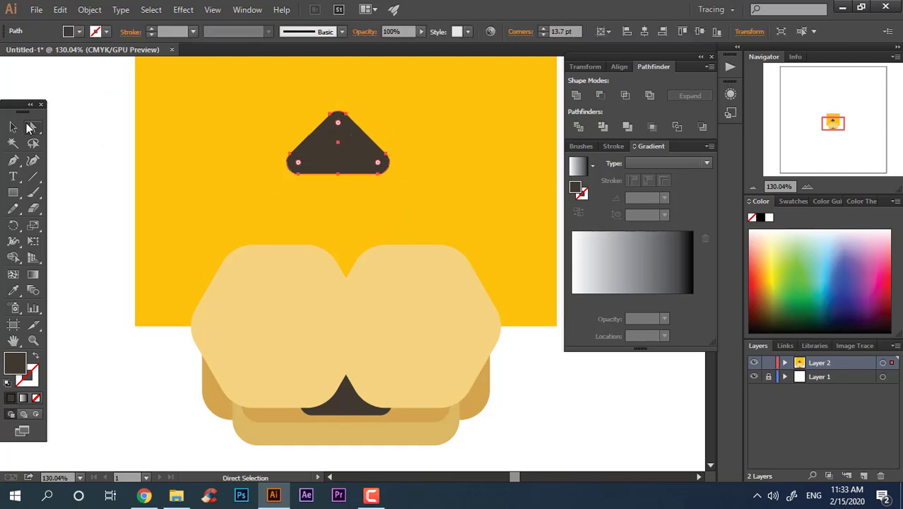
click(13, 127)
Reflect the rounded triangle across the horizontal axis and move it over the muzzle's upper notch as the nose.
right_click(367, 163)
mouse_move(472, 336)
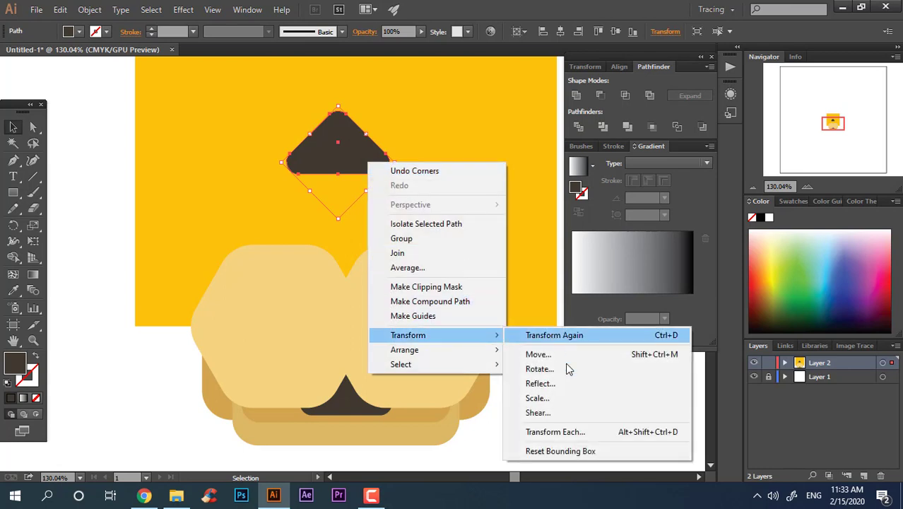
click(574, 382)
click(576, 173)
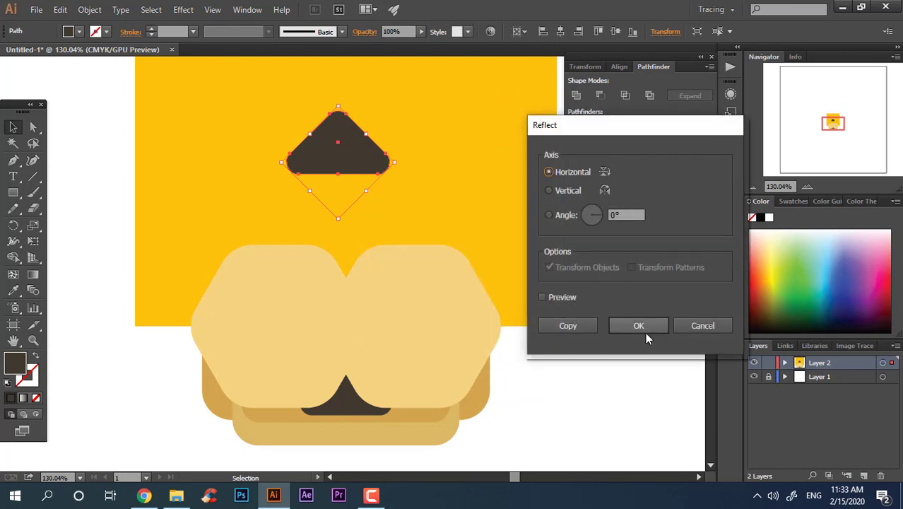
click(645, 332)
drag(375, 161, 285, 273)
Select all the artwork including the nose, align it by horizontal centres and deselect it.
click(14, 127)
drag(497, 386, 252, 174)
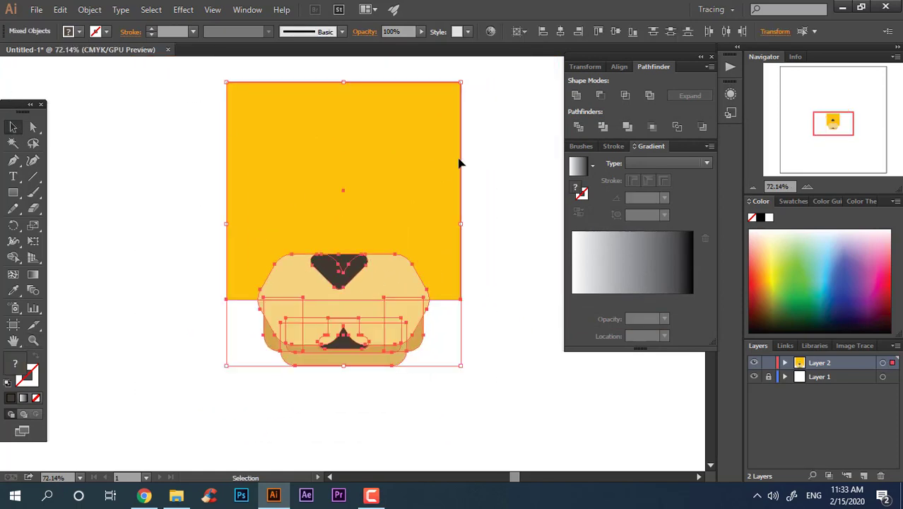
key(ctrl+shift+a)
Draw a closed downward-pointing triangle with the Pen tool between the nose's side corners and a point below its tip.
key(z)
click(423, 339)
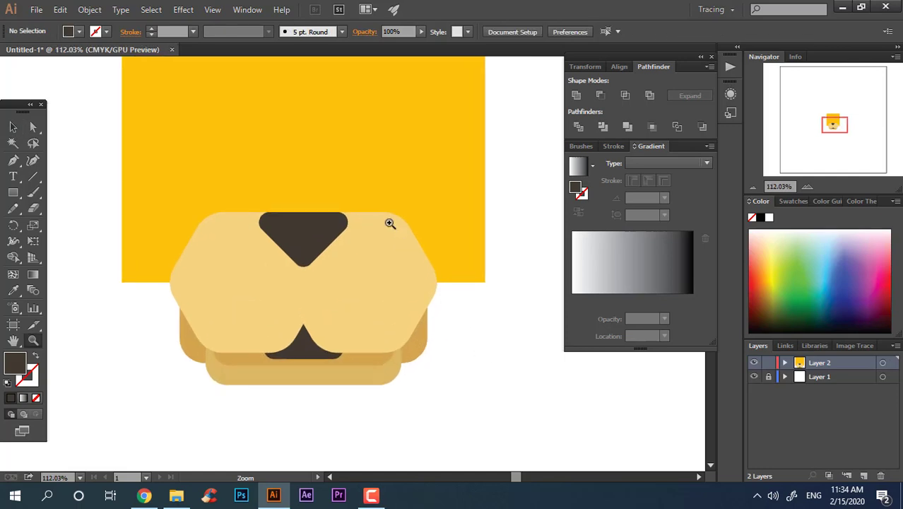
click(355, 251)
click(237, 258)
click(290, 247)
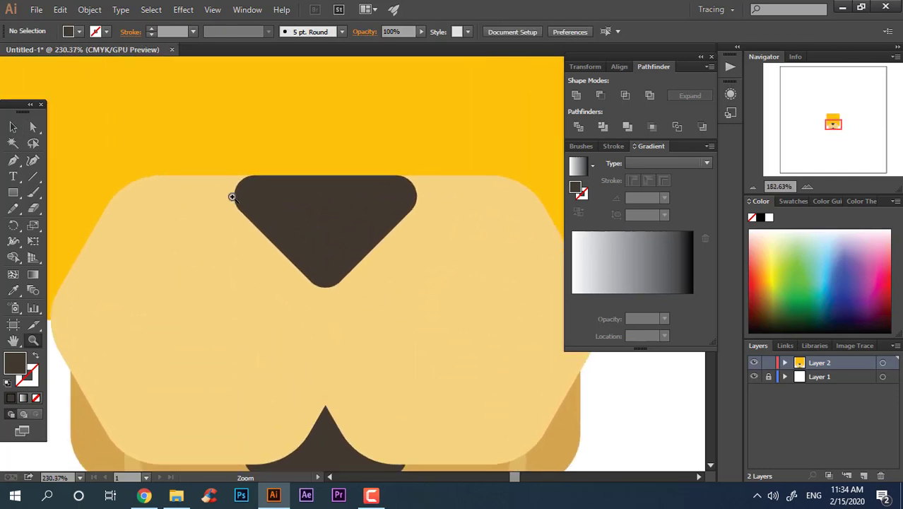
click(17, 130)
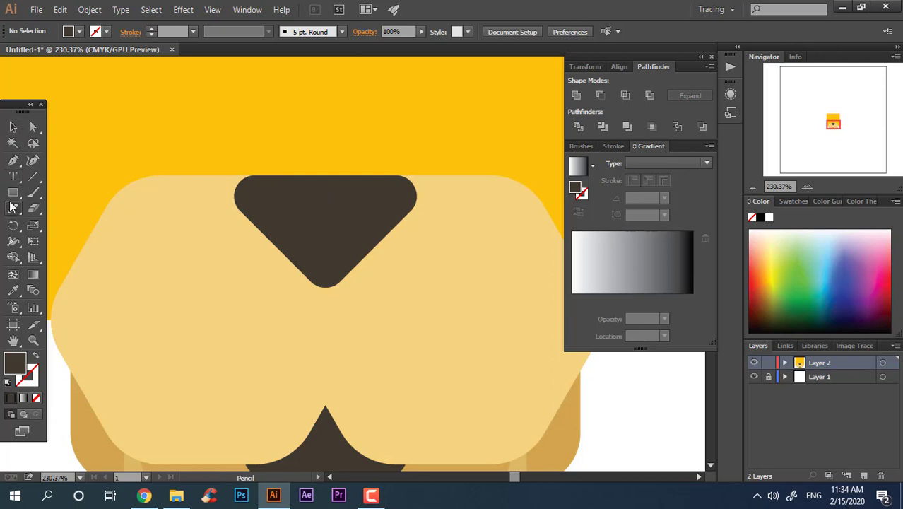
drag(239, 213, 238, 217)
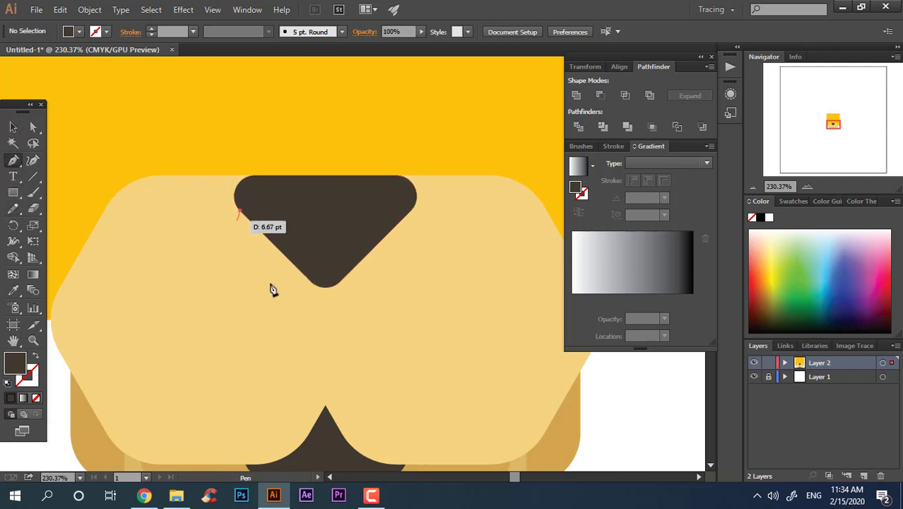
click(325, 323)
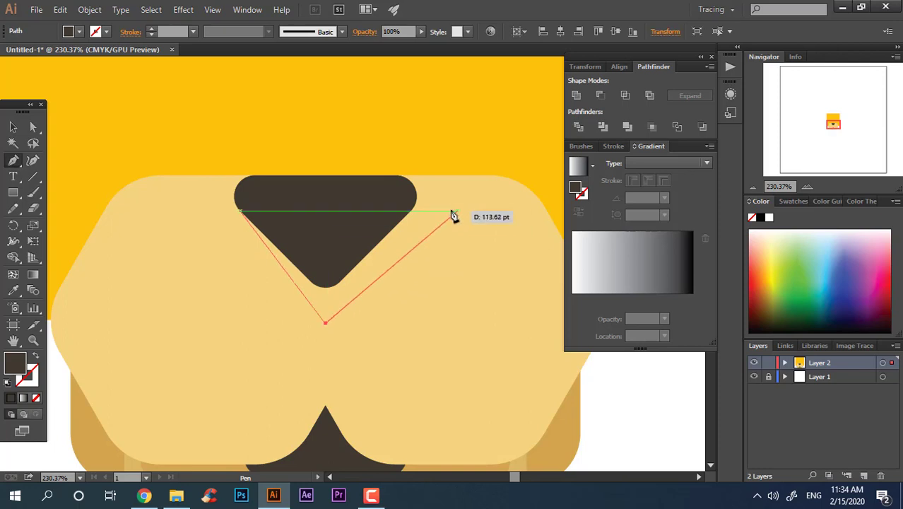
click(416, 212)
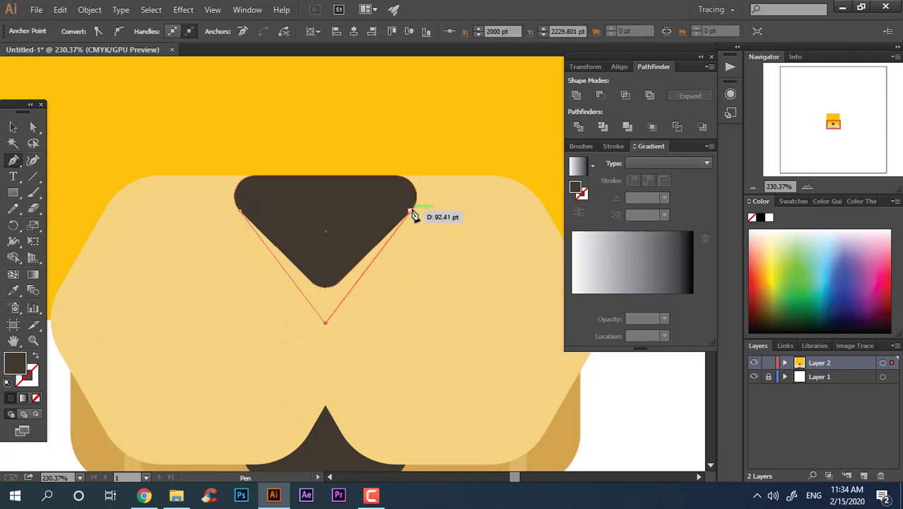
click(240, 212)
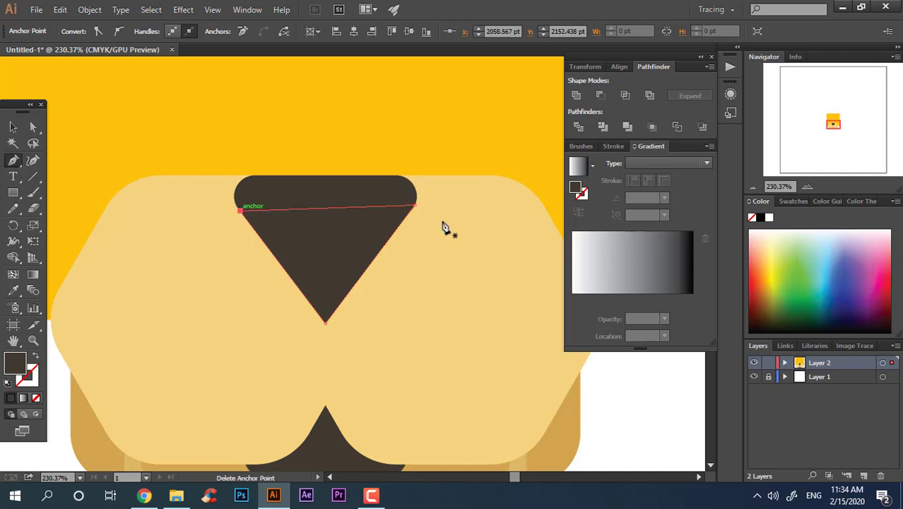
Fill the new triangle with the chin's tan colour and send it behind the nose as a shadow.
key(z)
drag(417, 226, 308, 261)
click(314, 422)
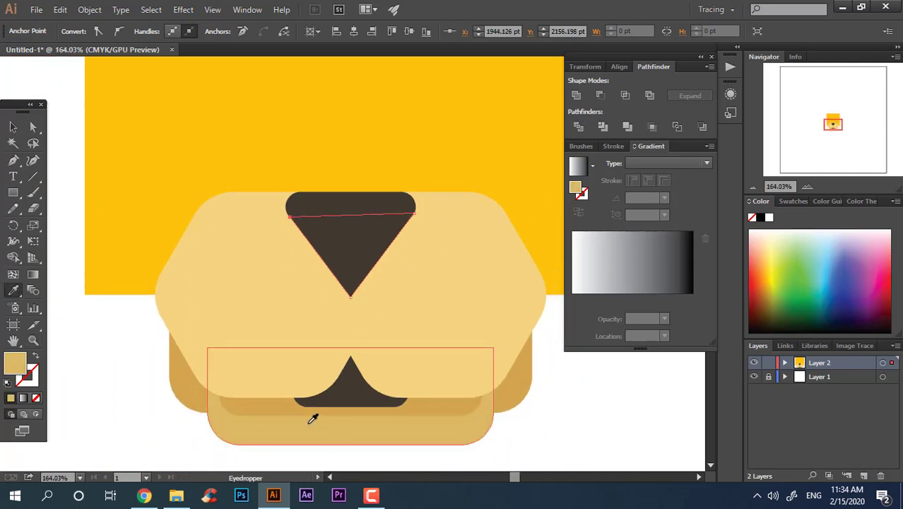
click(13, 129)
key(ctrl+[)
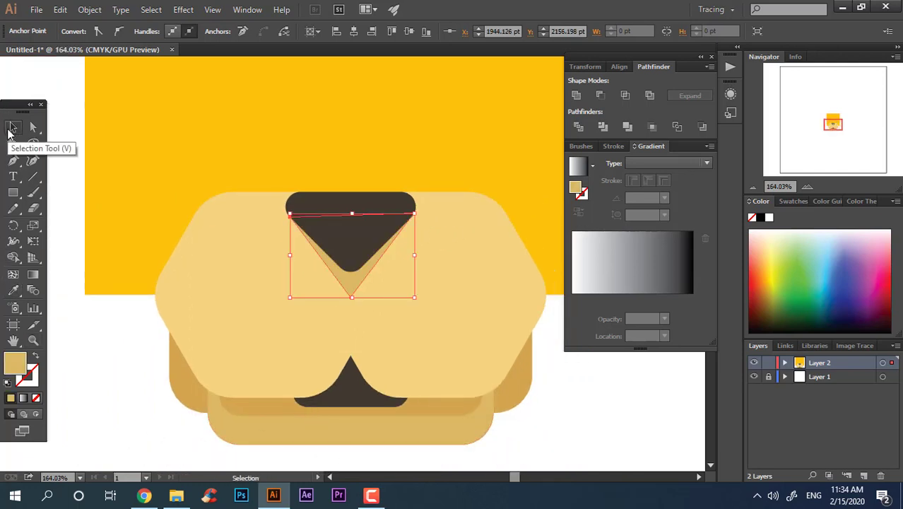
Round the lowest corner of the tan shadow triangle to 14.6 pt and deselect the artwork.
click(33, 127)
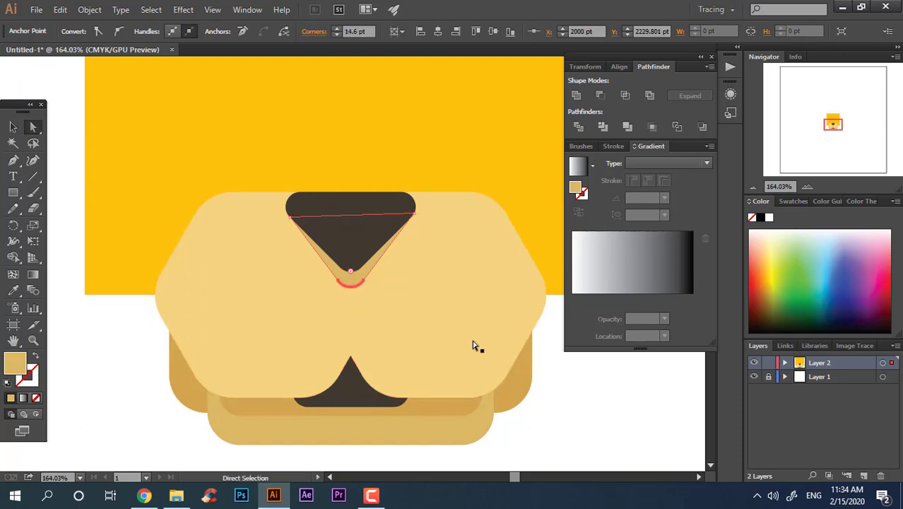
key(ctrl+shift+a)
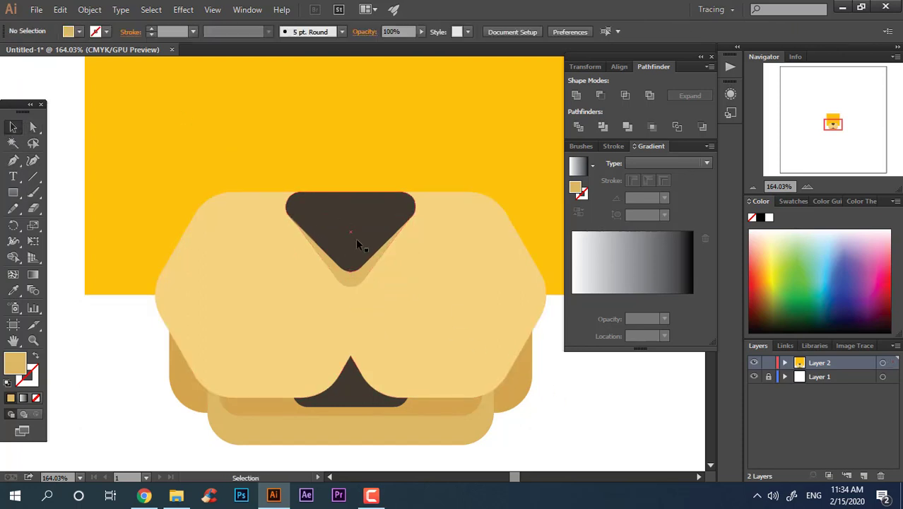
click(356, 244)
click(577, 96)
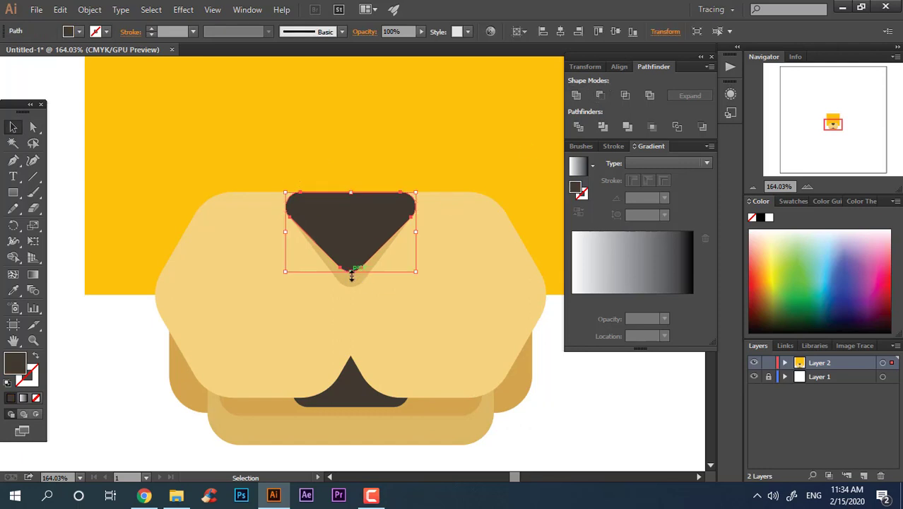
key(ctrl+shift+a)
Stretch the tan shadow triangle under the nose slightly downward.
key(z)
alt+click(375, 214)
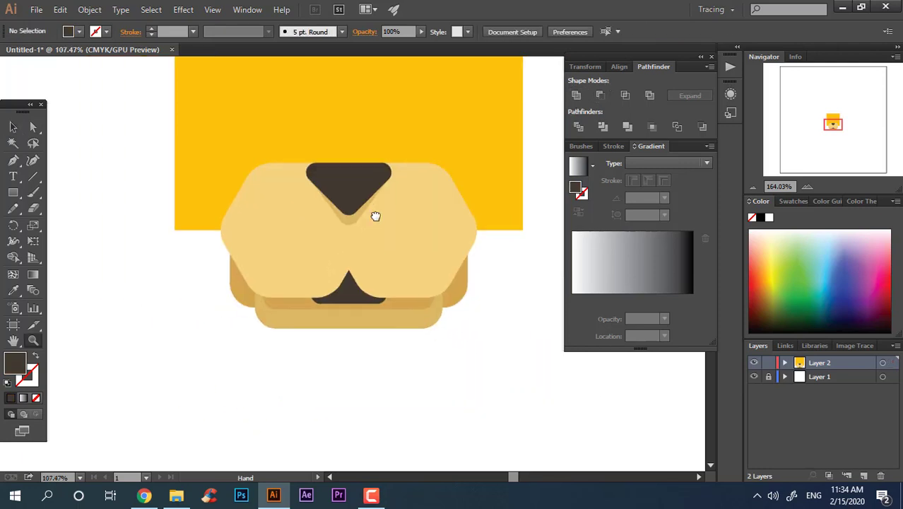
drag(375, 214, 331, 182)
click(331, 181)
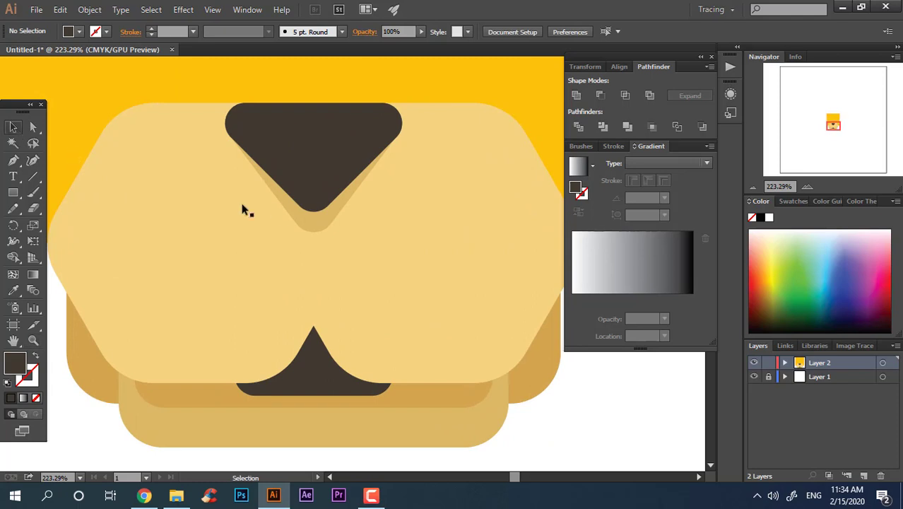
key(a)
click(311, 225)
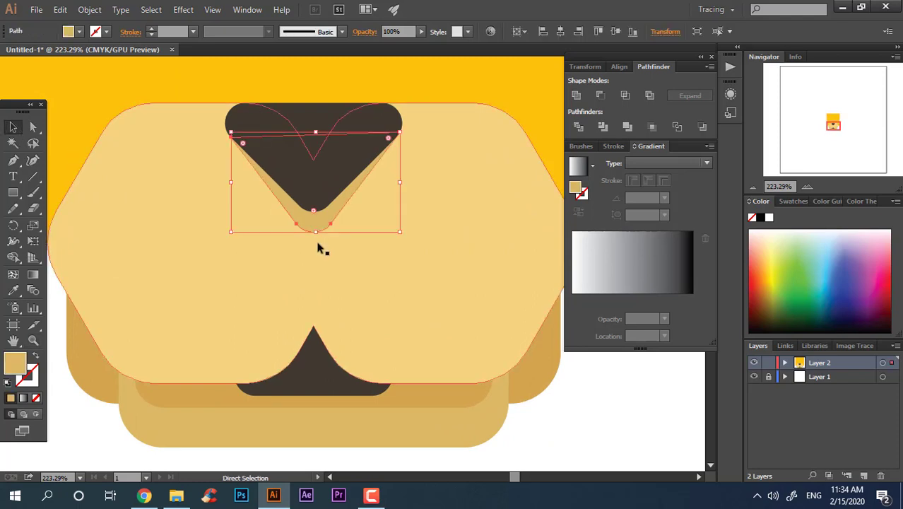
key(v)
mouse_move(315, 232)
mouse_down()
mouse_move(317, 221)
mouse_move(316, 241)
mouse_up()
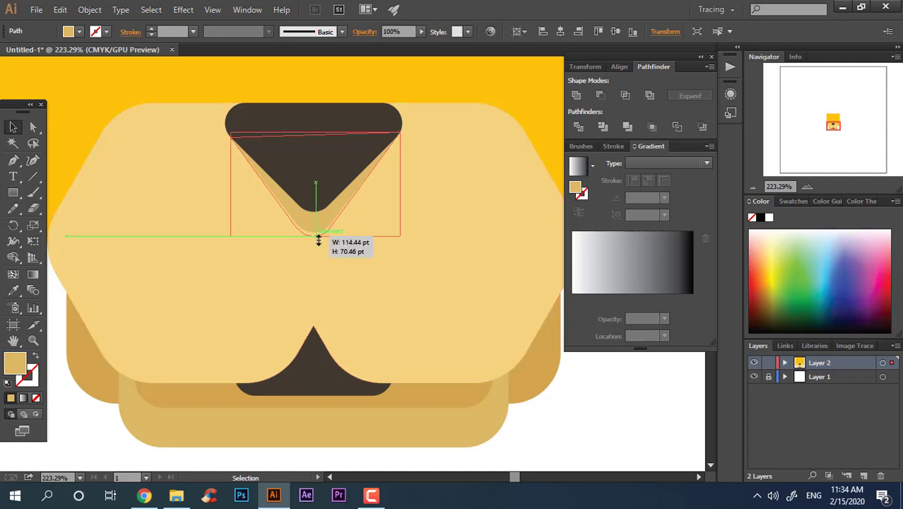
Layer a shorter copy of the shadow triangle between it and the nose, filled with the darker tan of the jaw.
key(ctrl+z)
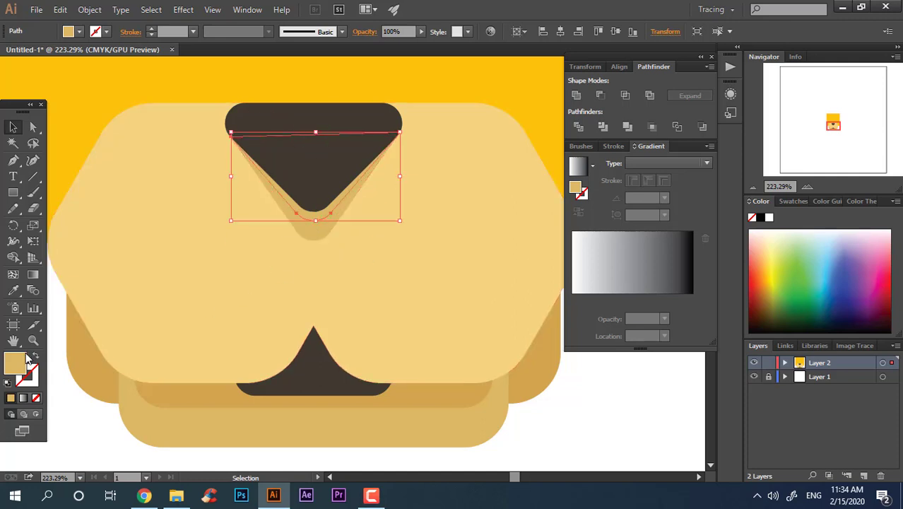
click(14, 295)
click(153, 335)
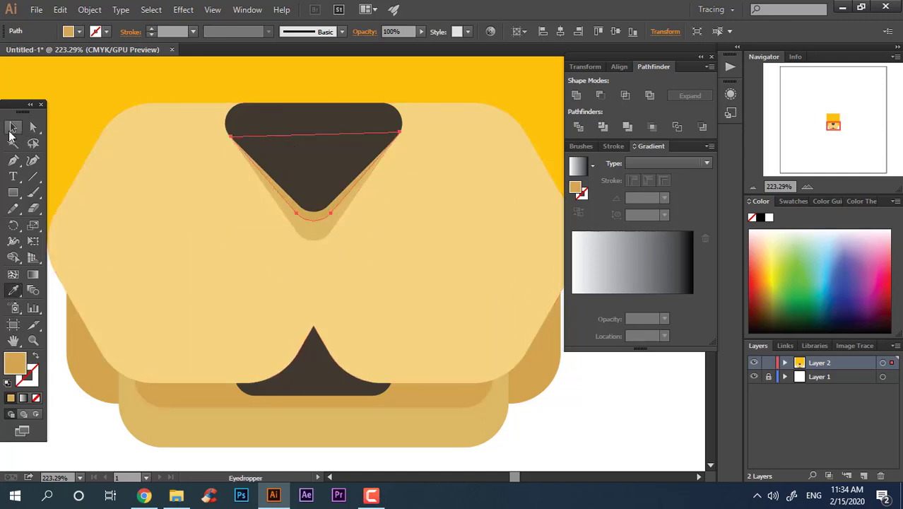
click(11, 130)
drag(318, 223, 319, 221)
click(617, 399)
key(z)
drag(617, 399, 517, 138)
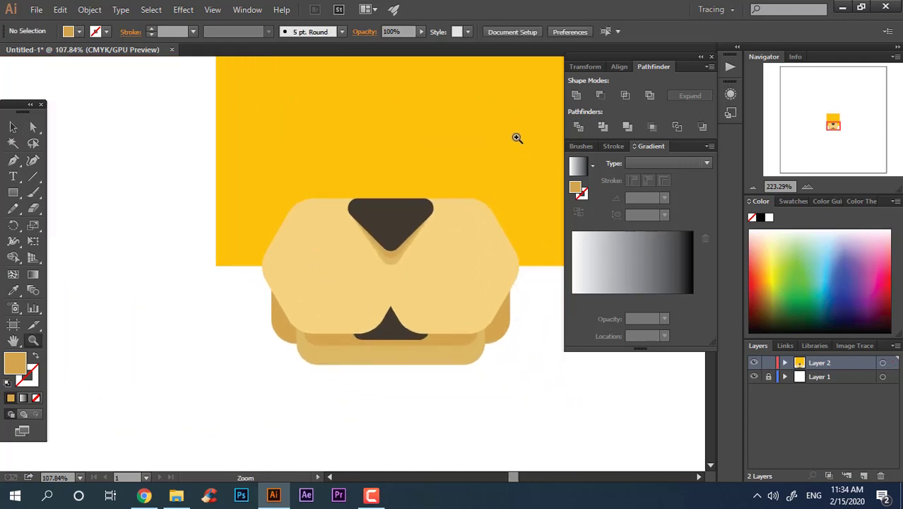
Create a smaller, proportionally scaled copy of the nose triangle and place it centred inside the nose near its upper edge.
click(467, 212)
key(v)
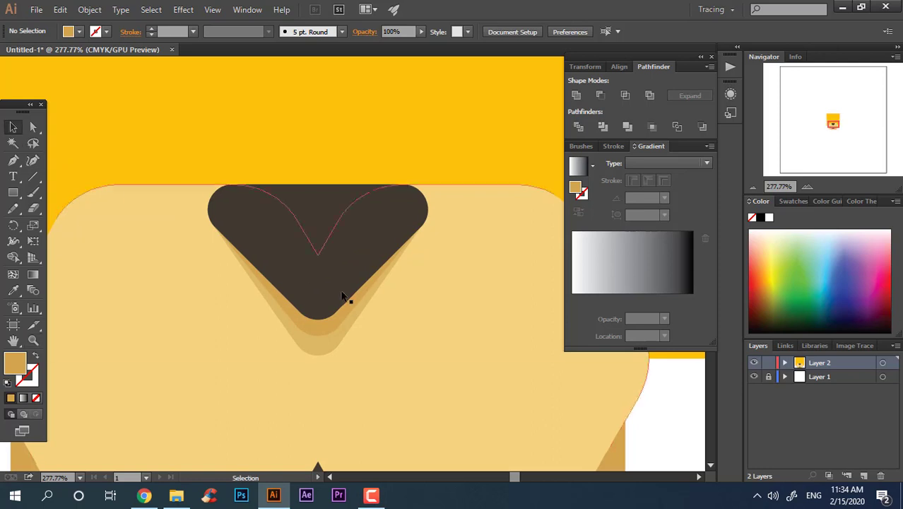
click(338, 294)
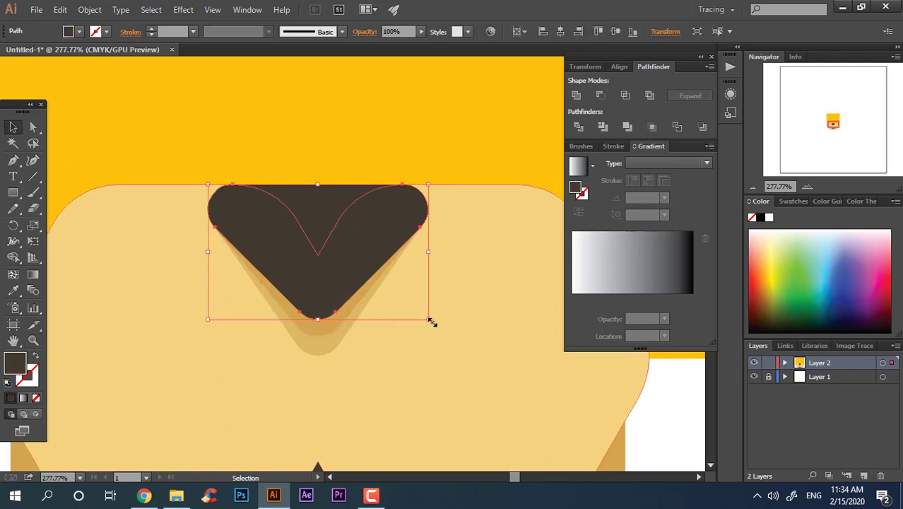
drag(431, 320, 407, 303)
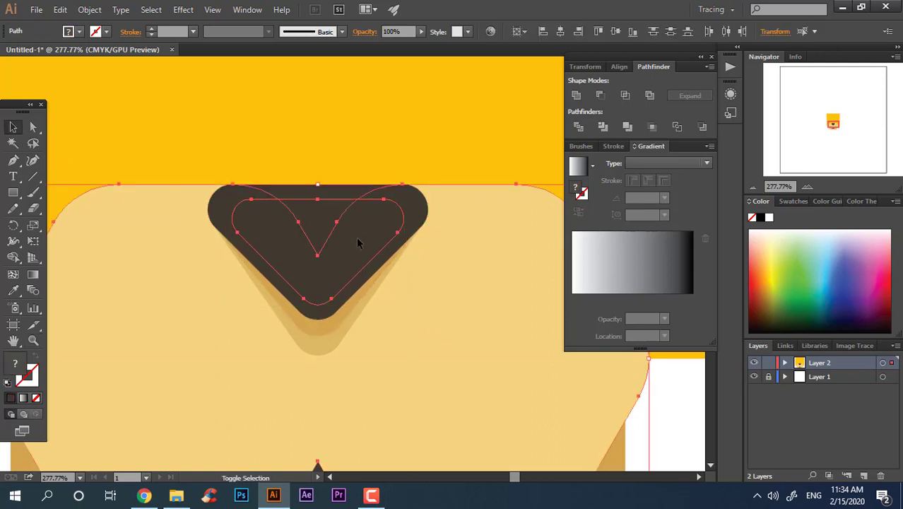
click(655, 457)
drag(318, 212, 322, 215)
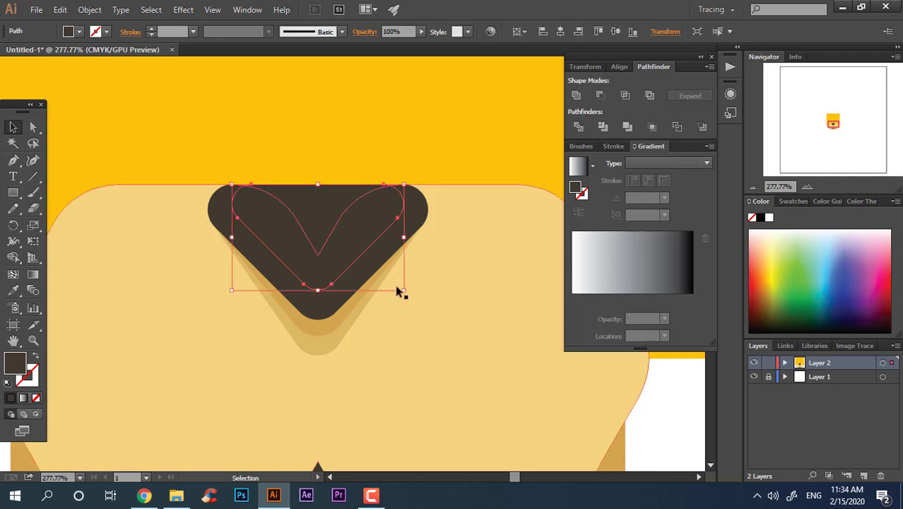
drag(403, 295, 389, 266)
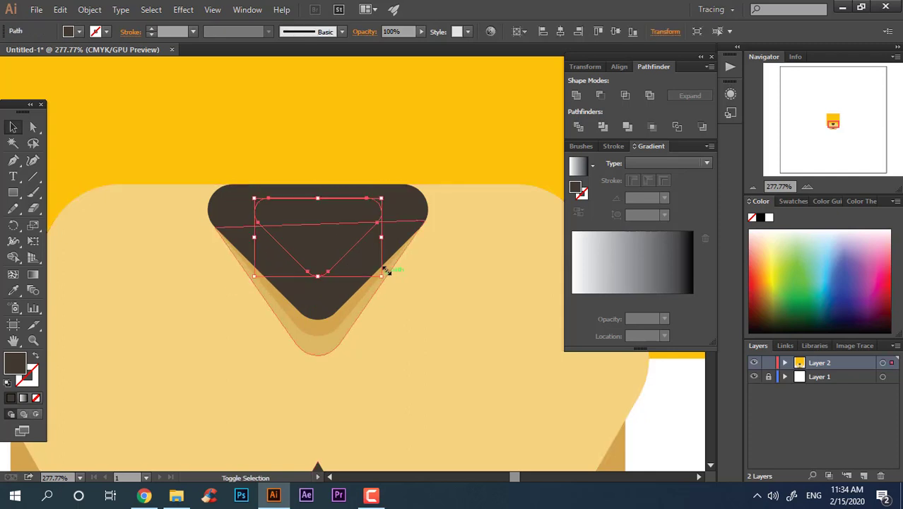
drag(319, 245, 332, 240)
Recolour the larger nose triangle to the near-black brown 23211E and deselect it.
click(322, 297)
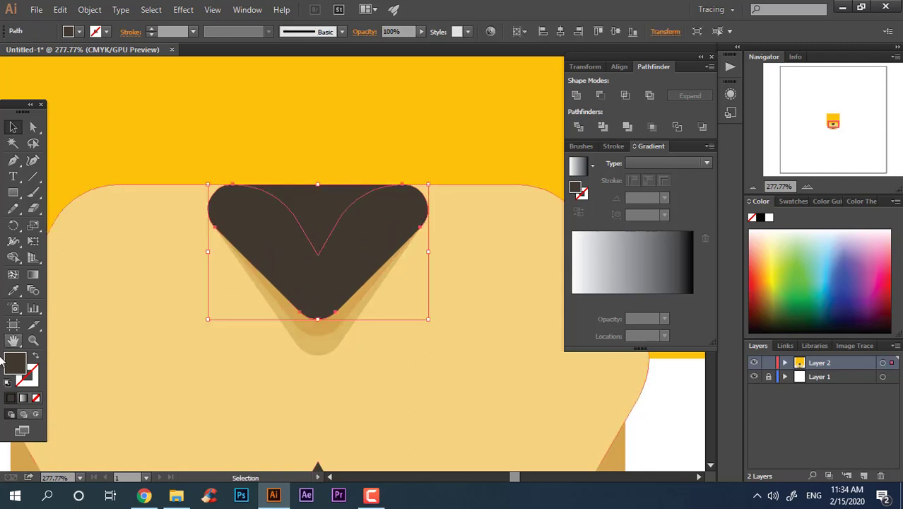
double_click(16, 364)
text(231f20)
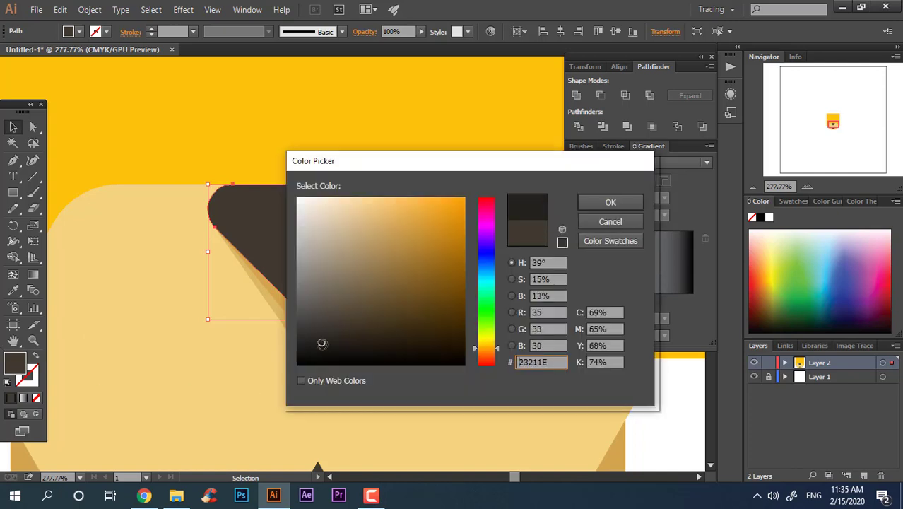
click(626, 203)
click(679, 437)
key(z)
drag(535, 364, 284, 305)
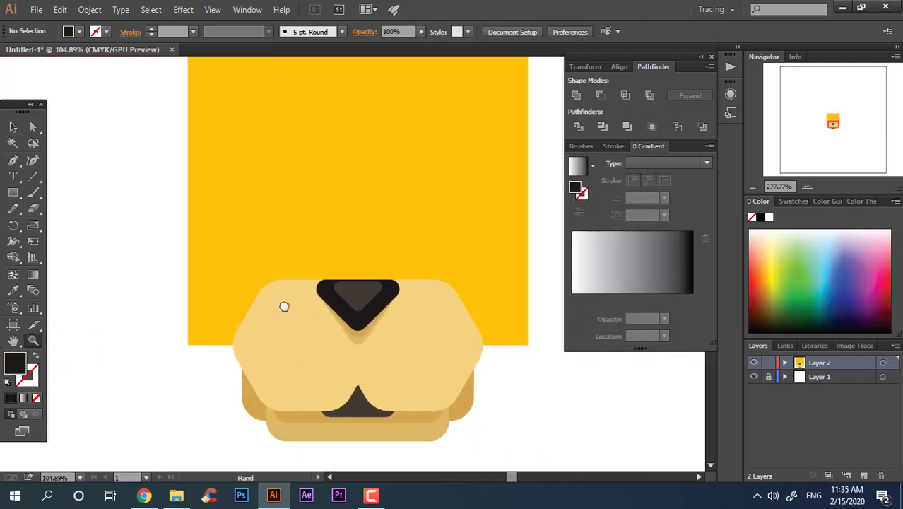
Align all the face artwork by horizontal centres and deselect it.
drag(392, 232, 212, 212)
drag(140, 85, 460, 402)
click(486, 267)
Draw a thin horizontal rectangle across the upper part of the nose's inner triangle, extending slightly past both sides.
key(z)
drag(302, 237, 373, 286)
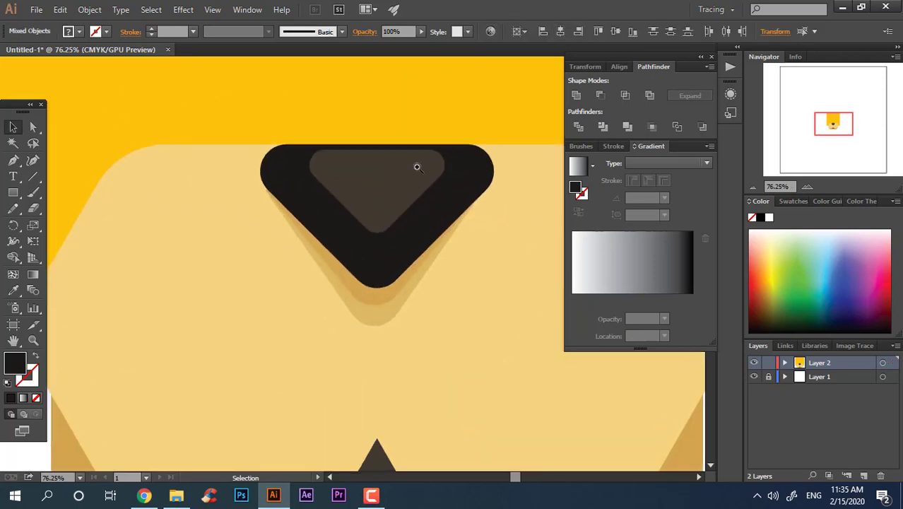
click(14, 129)
click(385, 250)
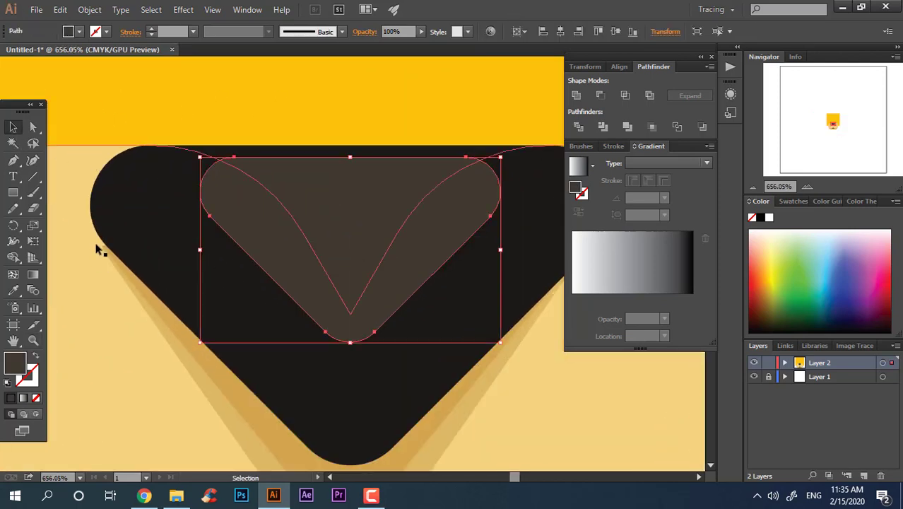
click(12, 192)
click(66, 192)
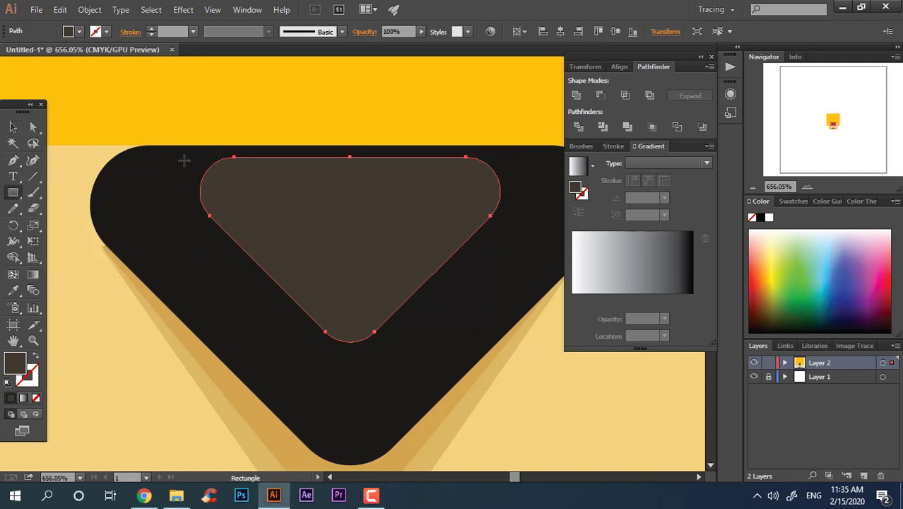
drag(183, 157, 524, 209)
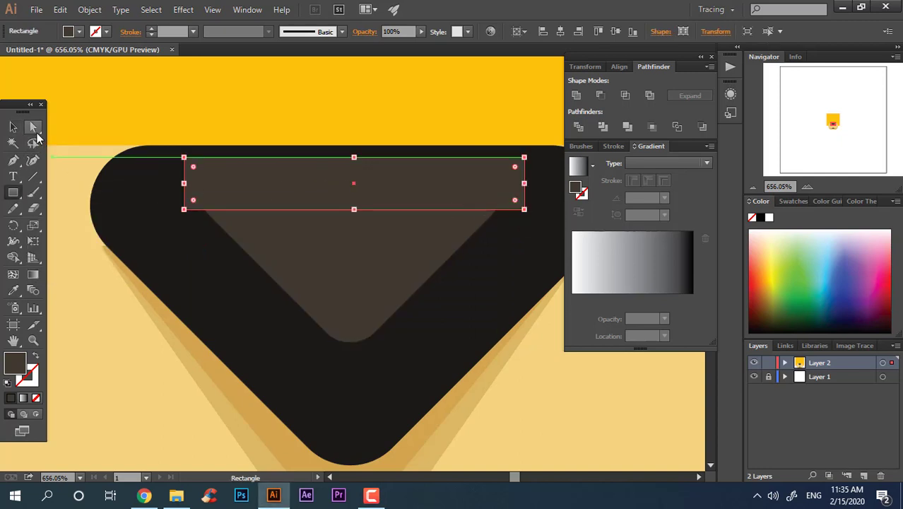
Round the rectangle's corners to 5.99 pt to form a pill shape and fill it with white.
click(33, 127)
drag(193, 167, 536, 197)
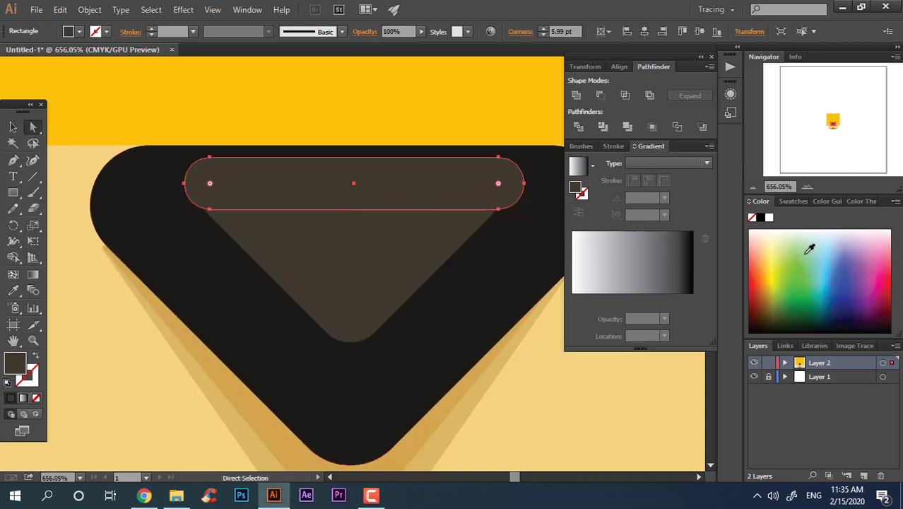
key(z)
key(ctrl+0)
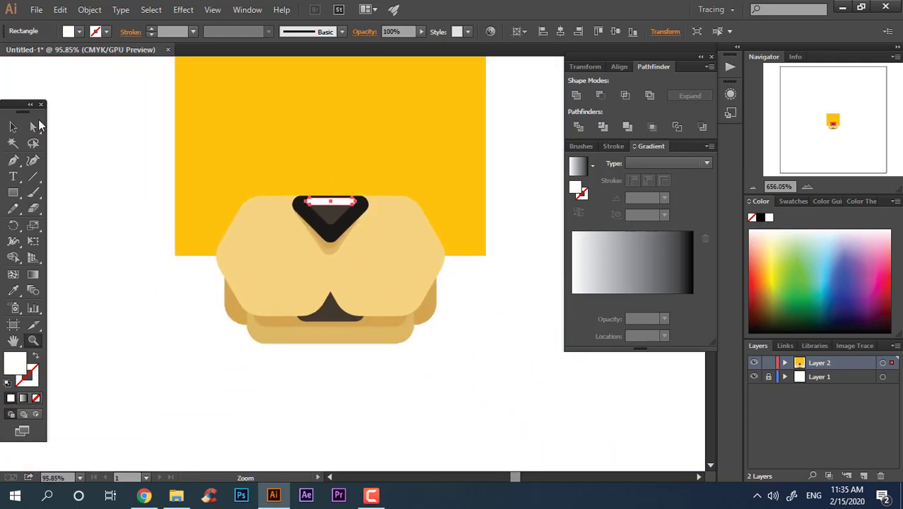
Centre all the artwork horizontally, including the white nose highlight, and clear the selection.
click(12, 127)
key(ctrl+a)
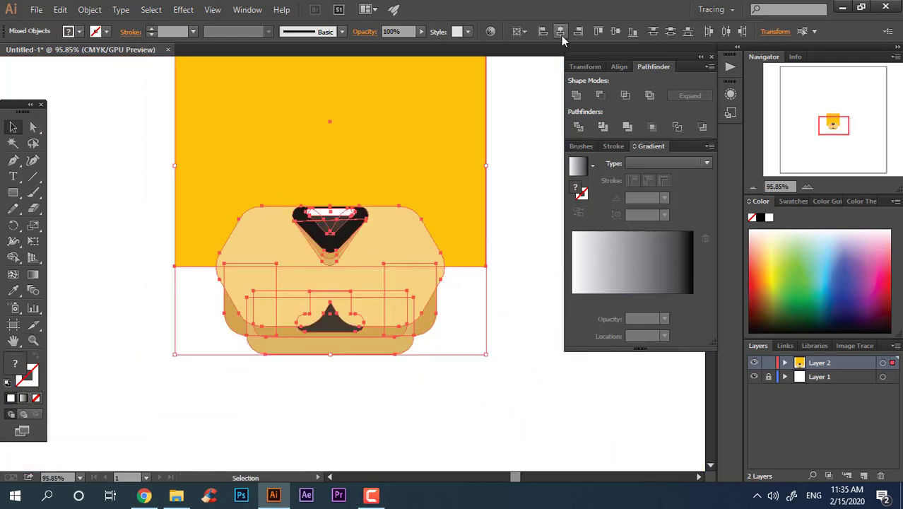
click(517, 254)
key(z)
click(325, 231)
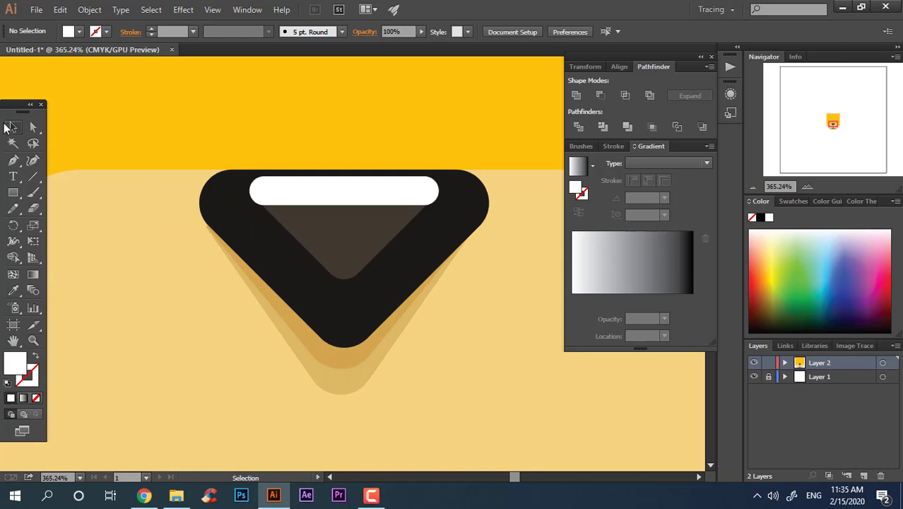
Set the white nose highlight's opacity to 50% and shift it slightly left of the nose's centre, leaving it deselected.
click(8, 128)
click(293, 196)
click(397, 33)
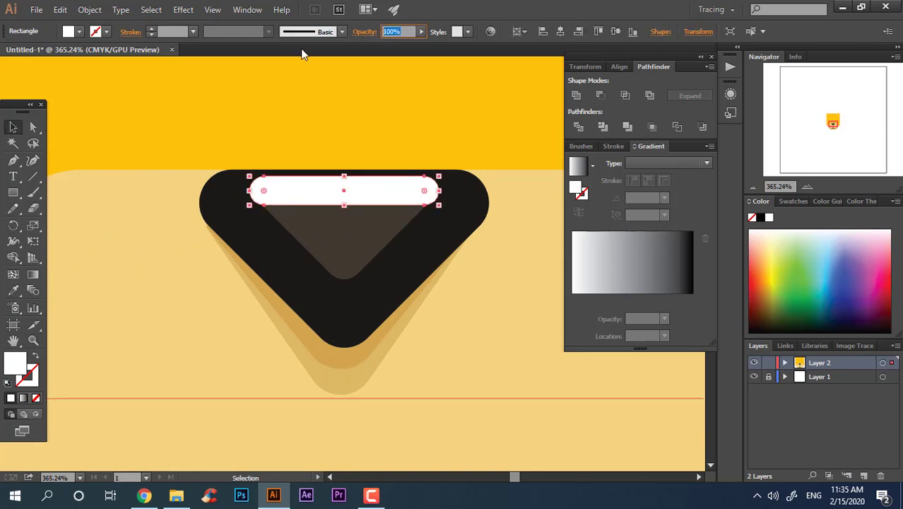
text(50)
key(Return)
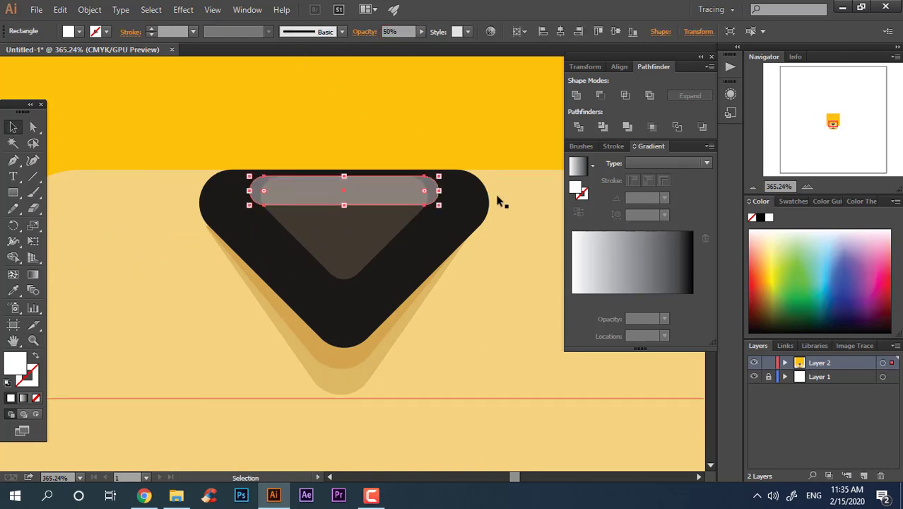
click(579, 96)
drag(401, 193, 414, 191)
key(ctrl+0)
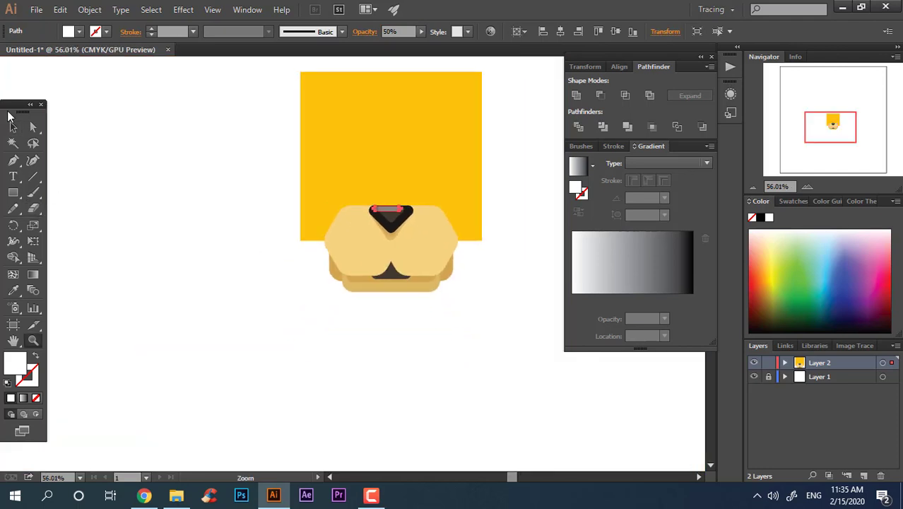
key(z)
click(192, 171)
Draw a closed crescent with the Pen tool from the muzzle's lower-left corner, under the left lobe and up to a point above the mouth's peak.
key(z)
scroll(309, 232, down, 1)
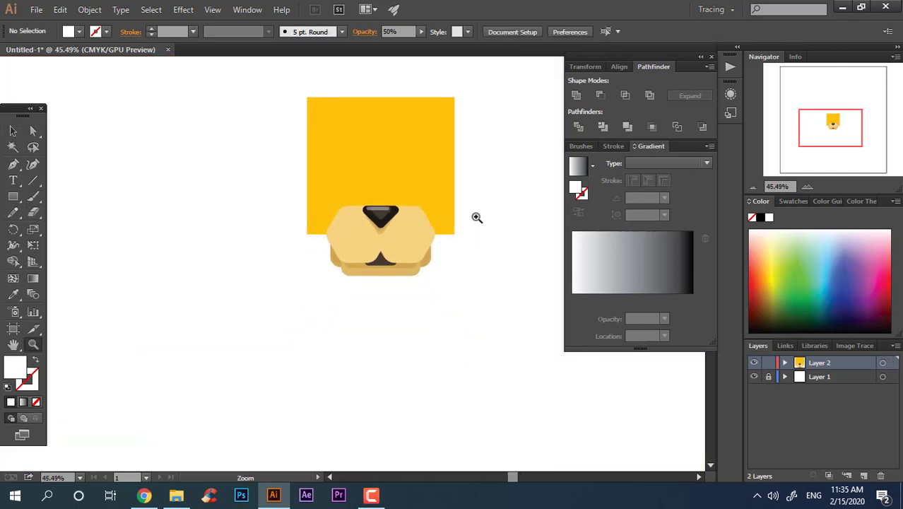
scroll(477, 216, up, 3)
scroll(423, 274, up, 4)
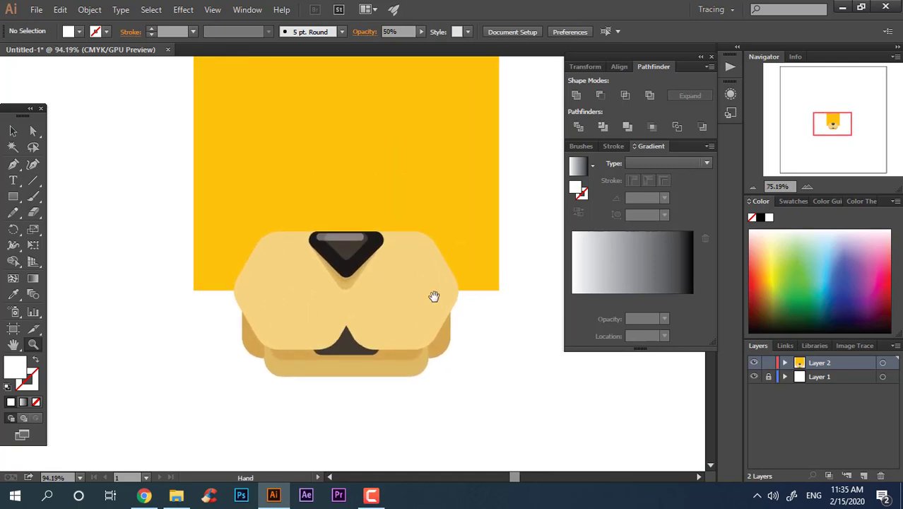
scroll(381, 348, up, 2)
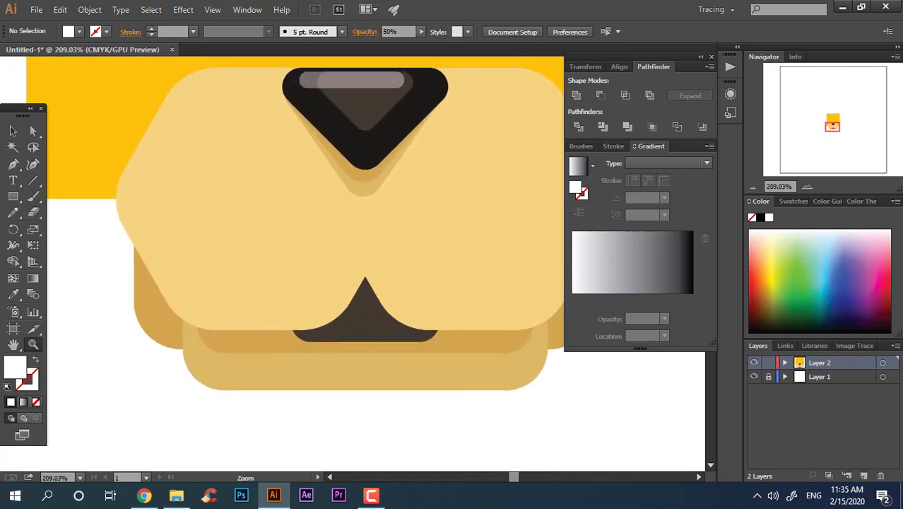
click(13, 165)
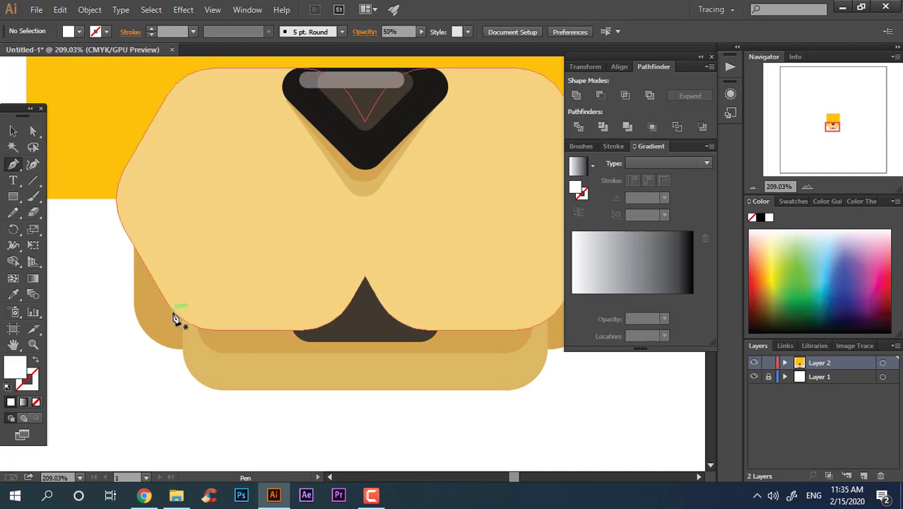
click(198, 326)
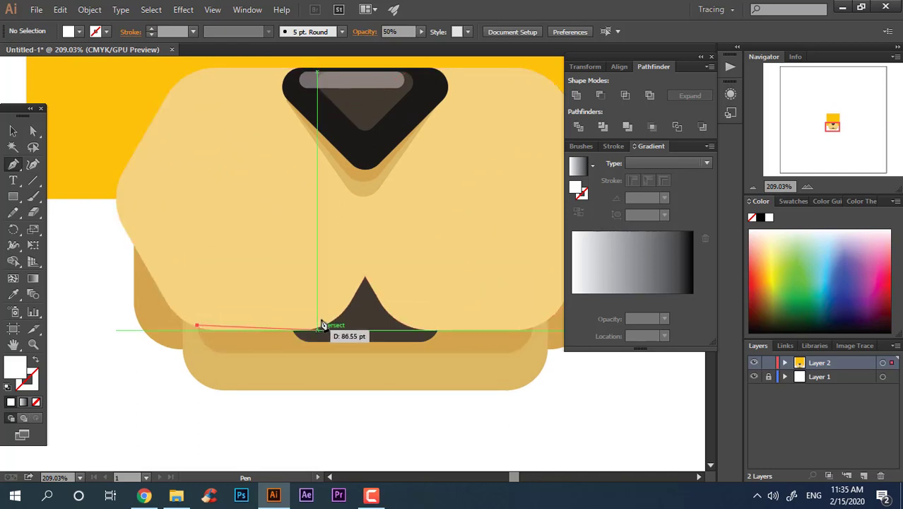
drag(341, 285, 372, 272)
drag(367, 313, 285, 363)
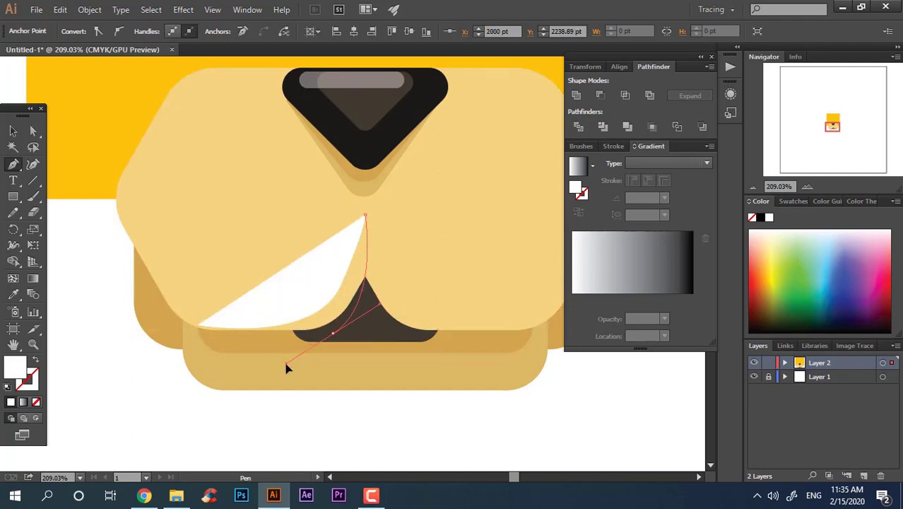
click(198, 327)
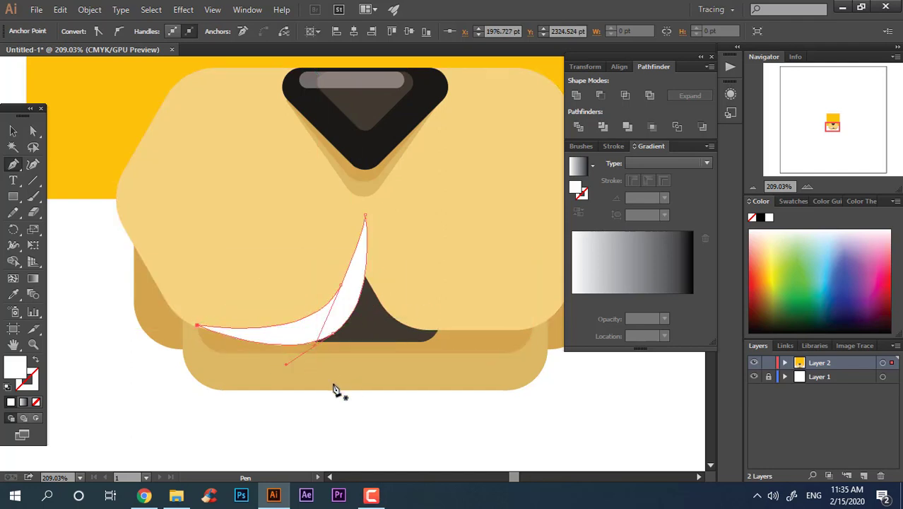
Fill the crescent with the light brown shade of the nose's outer shadow and deselect it.
click(13, 293)
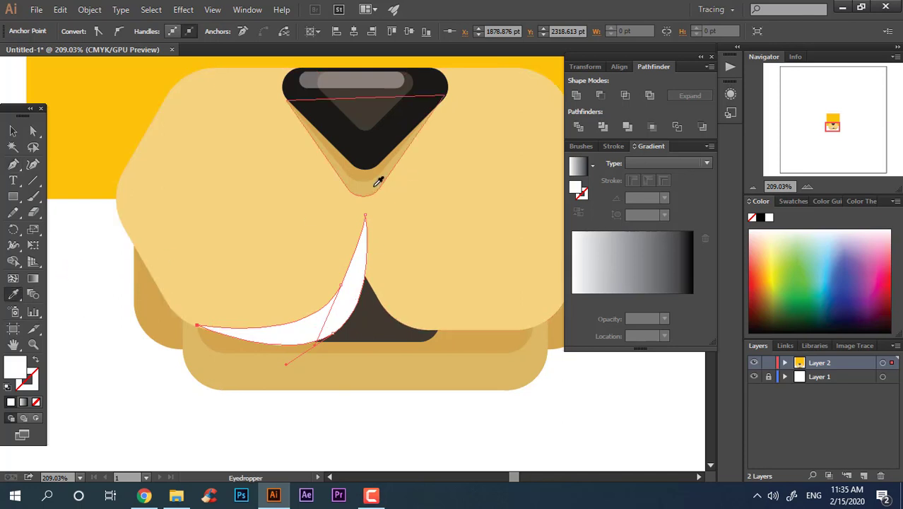
click(234, 217)
ctrl+click(354, 345)
click(13, 131)
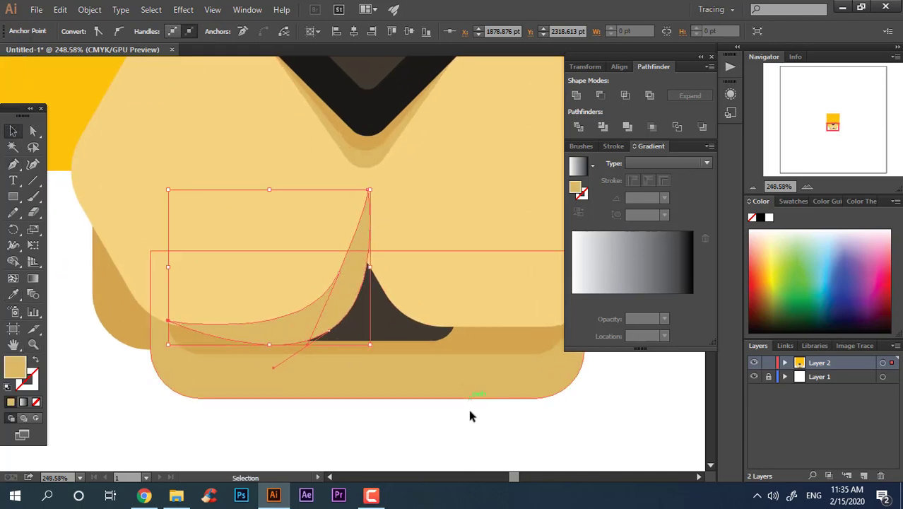
click(433, 433)
key(ctrl+minus)
click(298, 288)
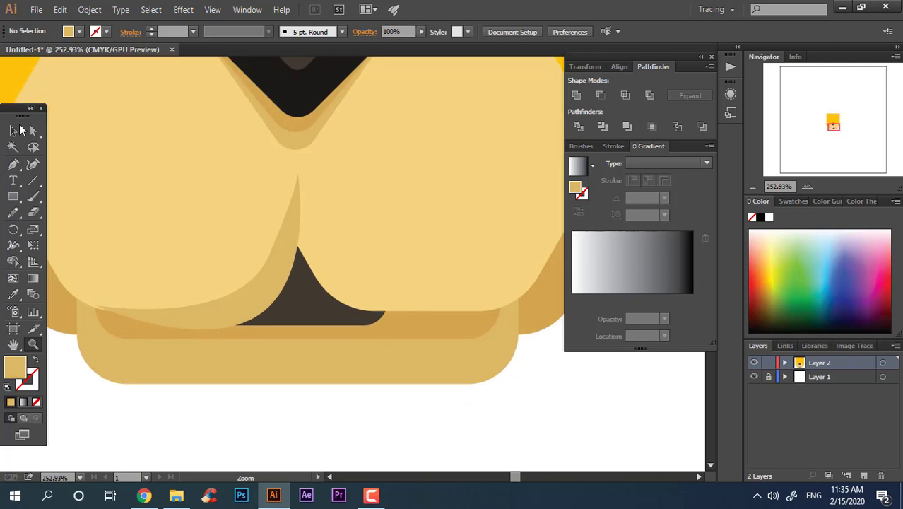
click(289, 273)
key(a)
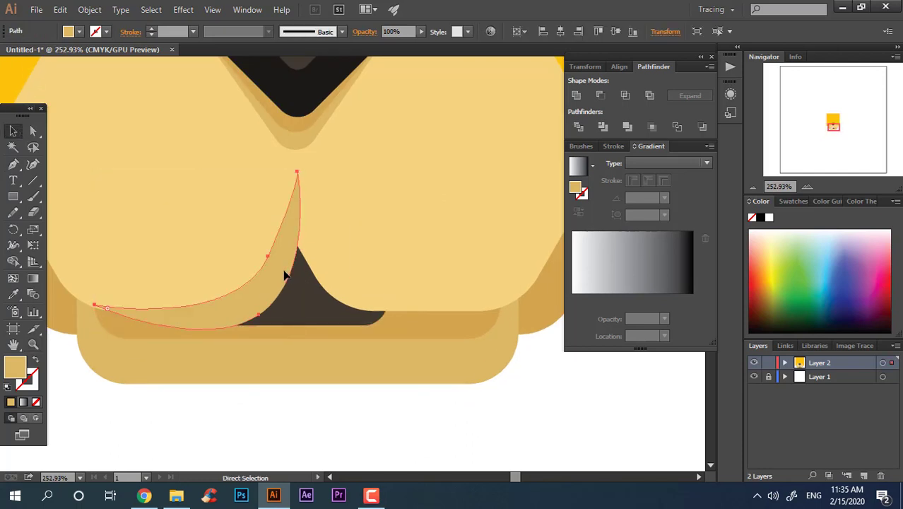
key(ctrl+[)
key(ctrl+z)
Duplicate the crescent onto the muzzle's right lobe and position it along that lobe's lower edge, level with the original.
key(v)
key(z)
alt+click(321, 347)
drag(321, 346, 291, 385)
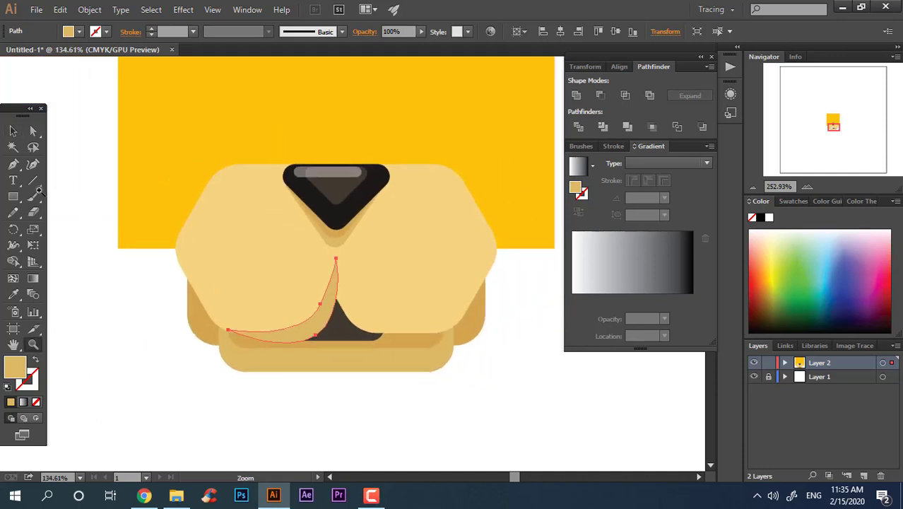
click(12, 131)
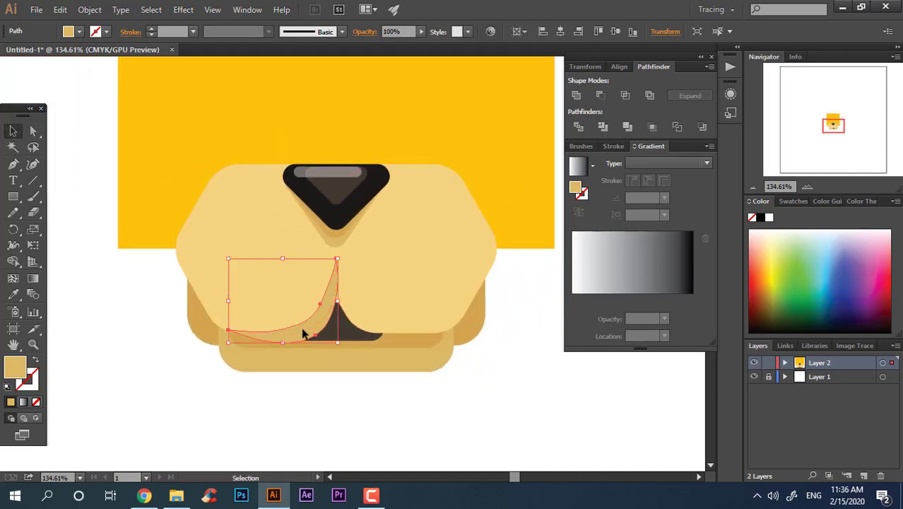
drag(301, 327, 433, 352)
key(z)
drag(531, 375, 606, 413)
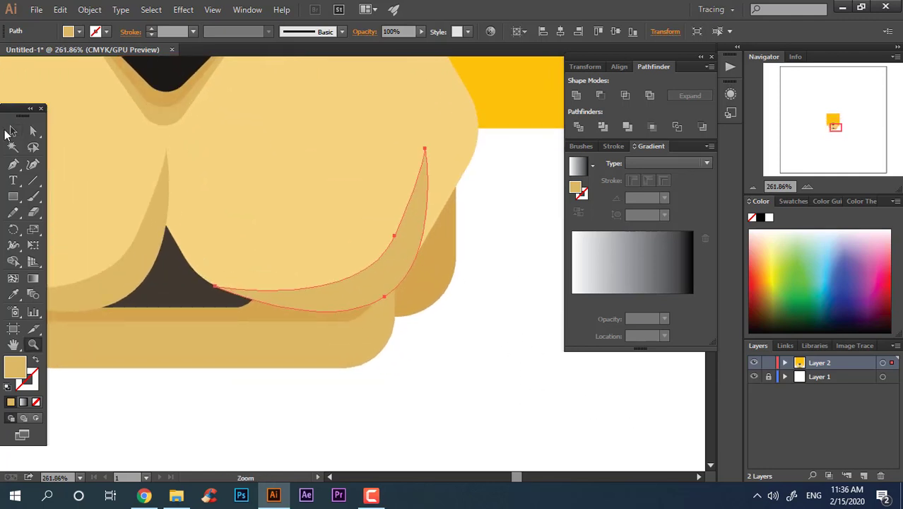
click(13, 131)
drag(350, 303, 361, 305)
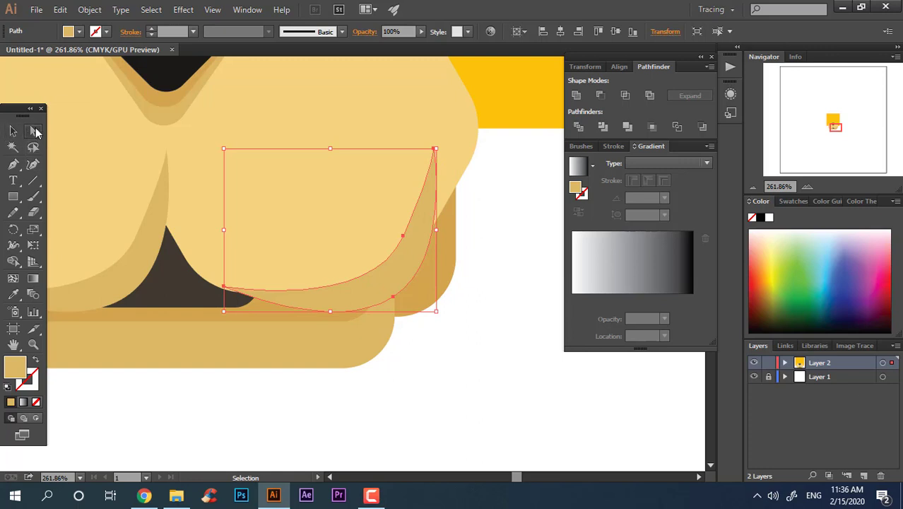
Stretch the right crescent's upper tip just past the muzzle's right corner and adjust its handle to smooth the inner edge.
click(35, 132)
drag(434, 149, 487, 116)
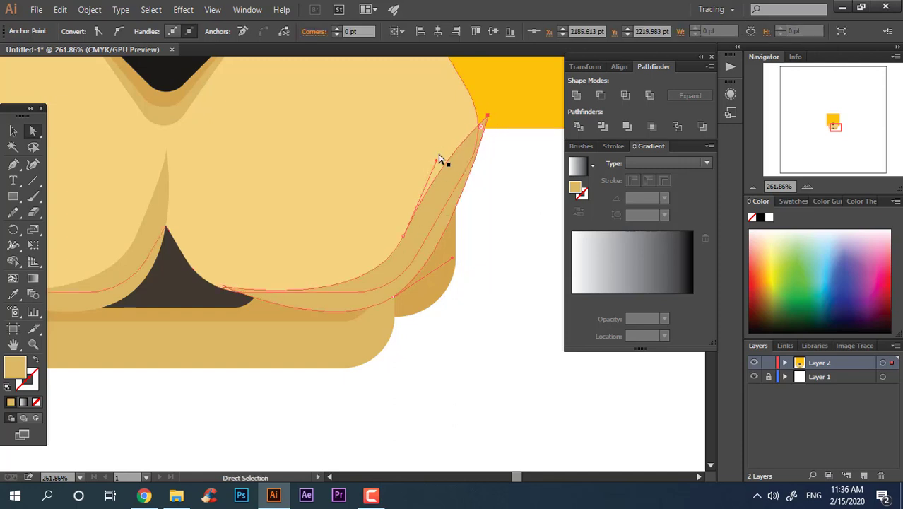
drag(437, 164, 447, 191)
ctrl+alt+click(436, 248)
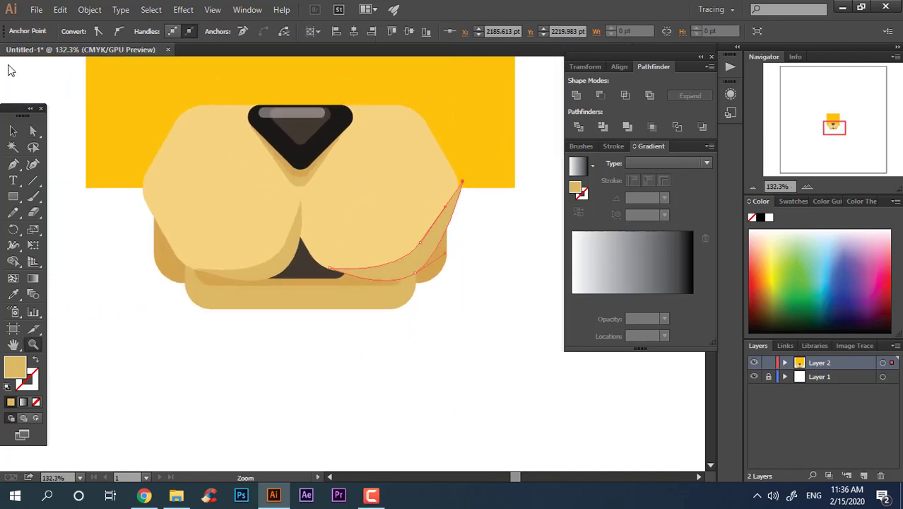
Divide the muzzle and both crescents with Pathfinder, ungroup the resulting pieces and deselect them.
click(19, 131)
shift+click(267, 262)
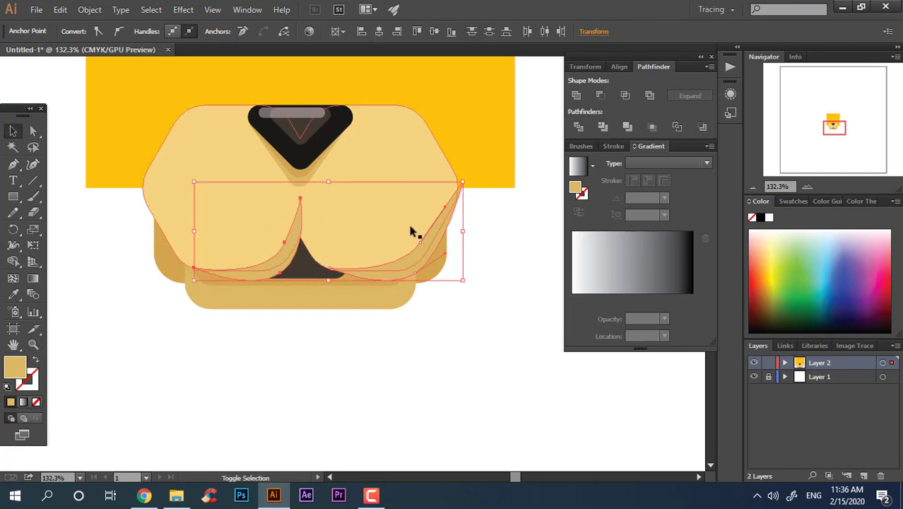
shift+click(408, 229)
click(578, 127)
right_click(484, 191)
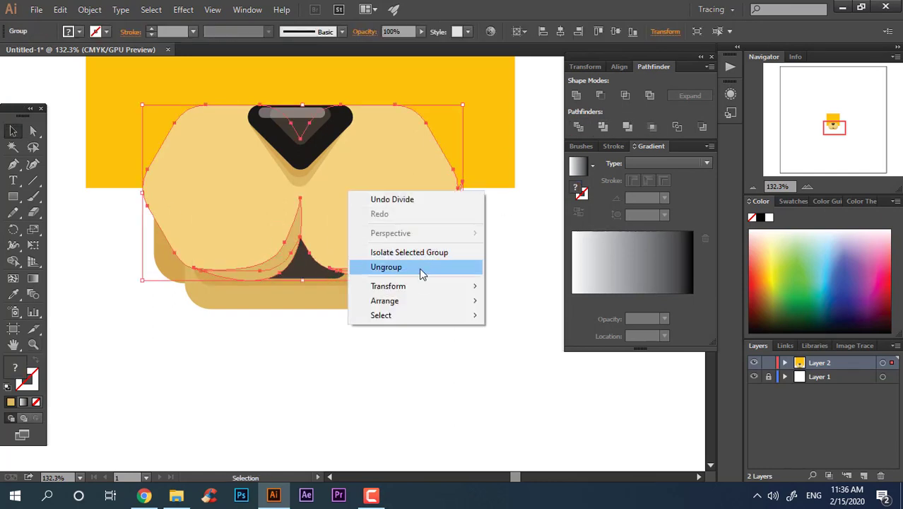
click(386, 267)
click(465, 304)
Delete the two crescent pieces that extend beyond the muzzle's outline.
click(435, 272)
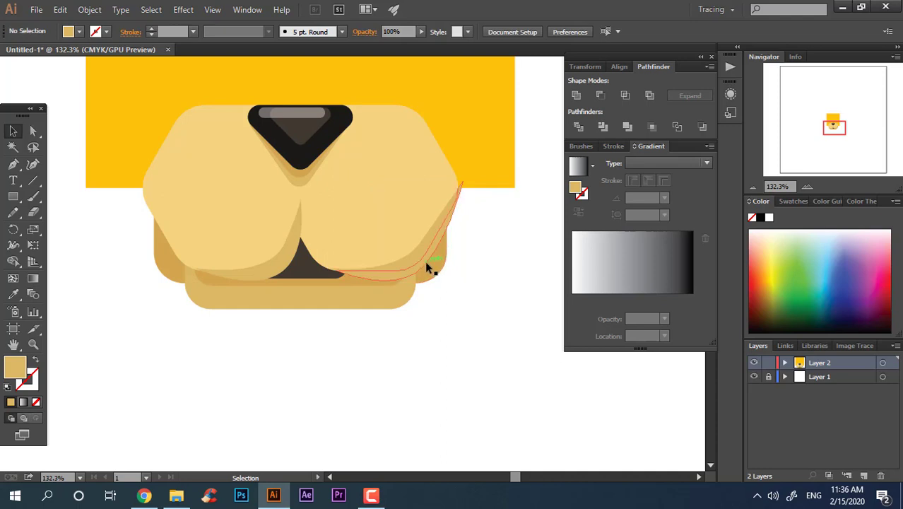
shift+click(268, 274)
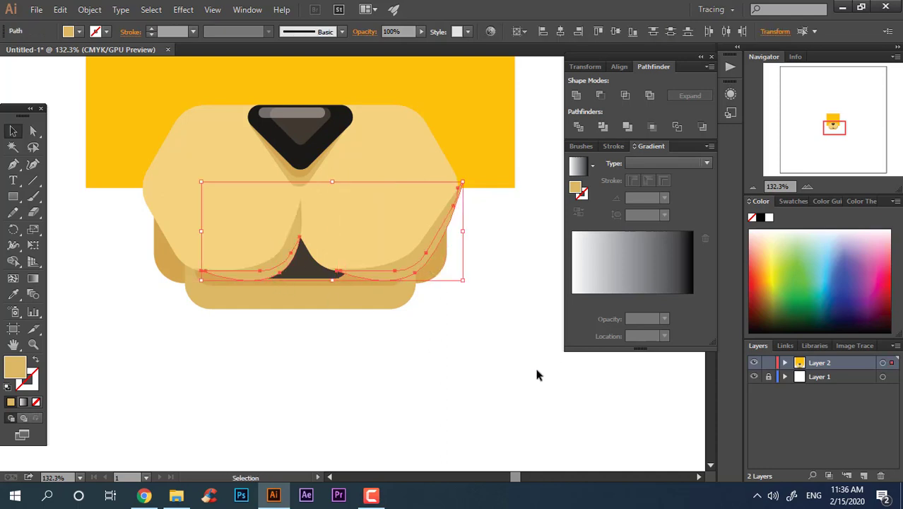
click(494, 375)
Round all four corners of the yellow head square generously and deselect it.
key(z)
scroll(342, 254, down, 3)
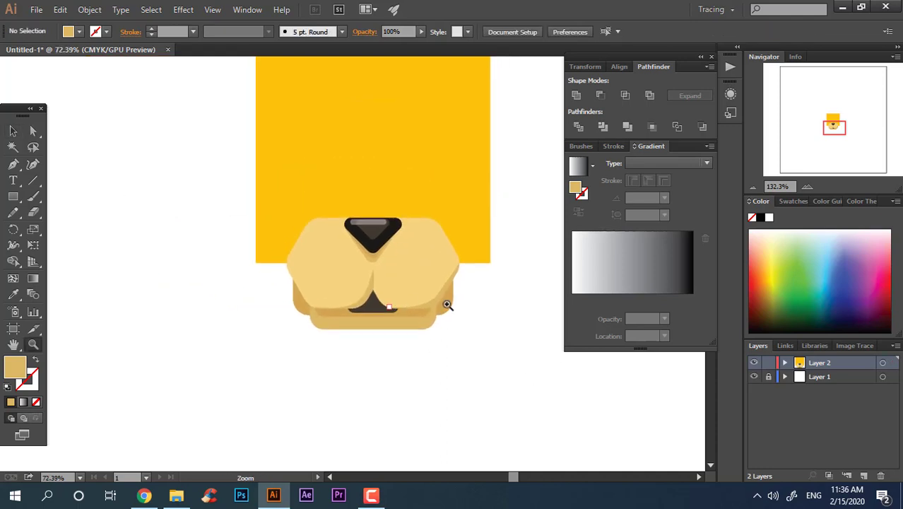
scroll(489, 298, up, 3)
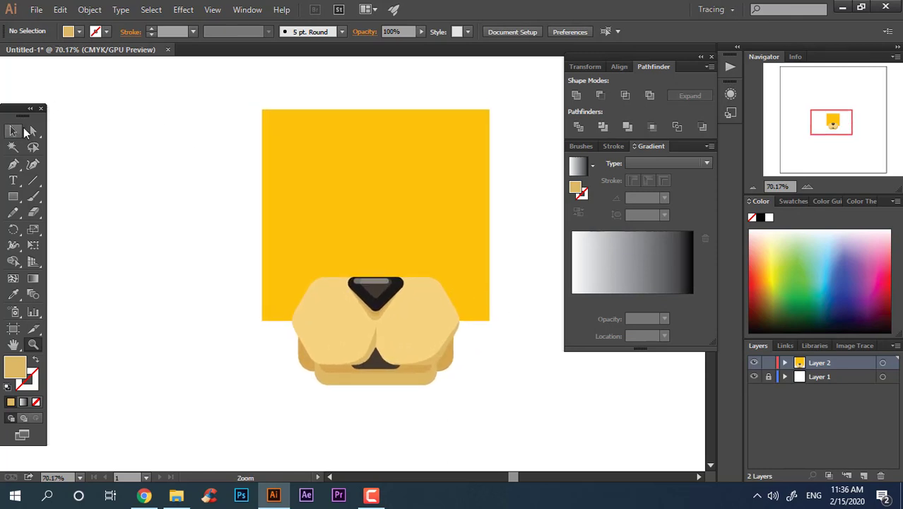
click(30, 131)
click(393, 214)
drag(274, 125, 296, 147)
click(13, 132)
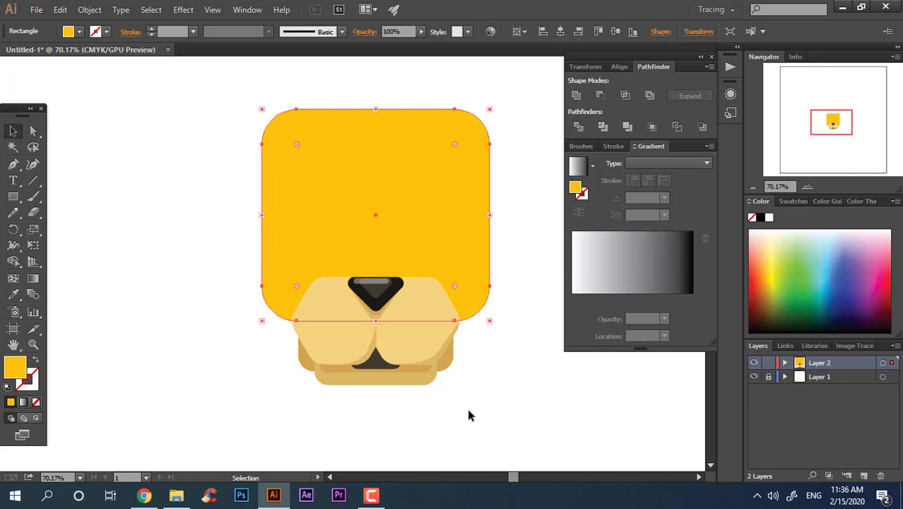
click(466, 405)
click(413, 333)
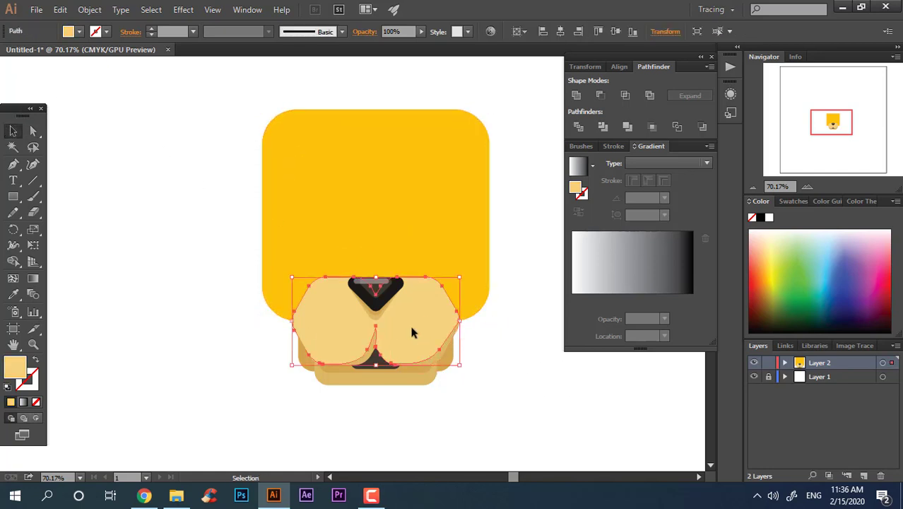
key(Delete)
key(ctrl+z)
Group the muzzle with its two crescent shadows and clear the selection.
shift+click(364, 362)
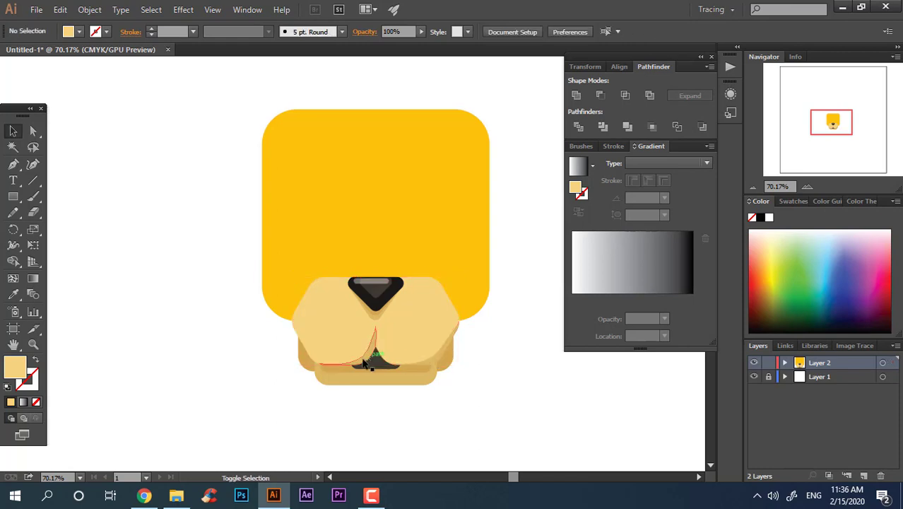
shift+click(366, 359)
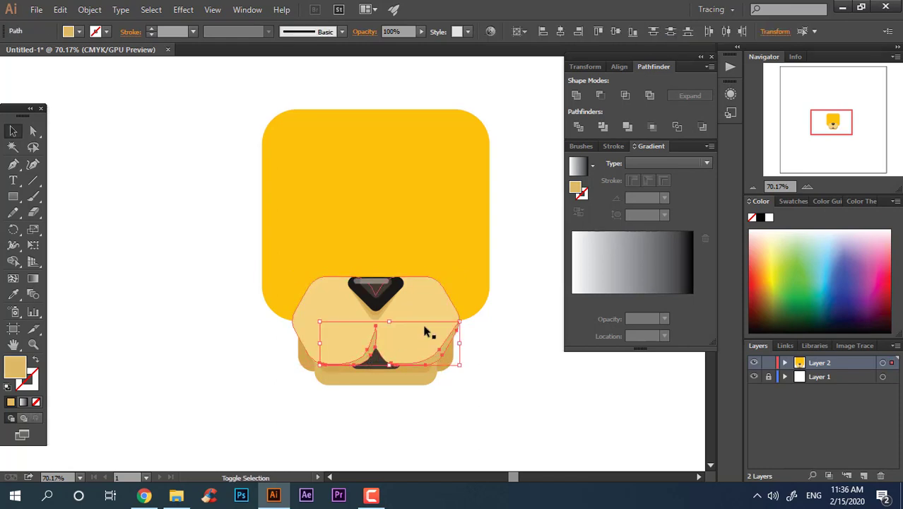
shift+click(429, 329)
right_click(429, 326)
click(471, 191)
click(515, 376)
key(ctrl+space)
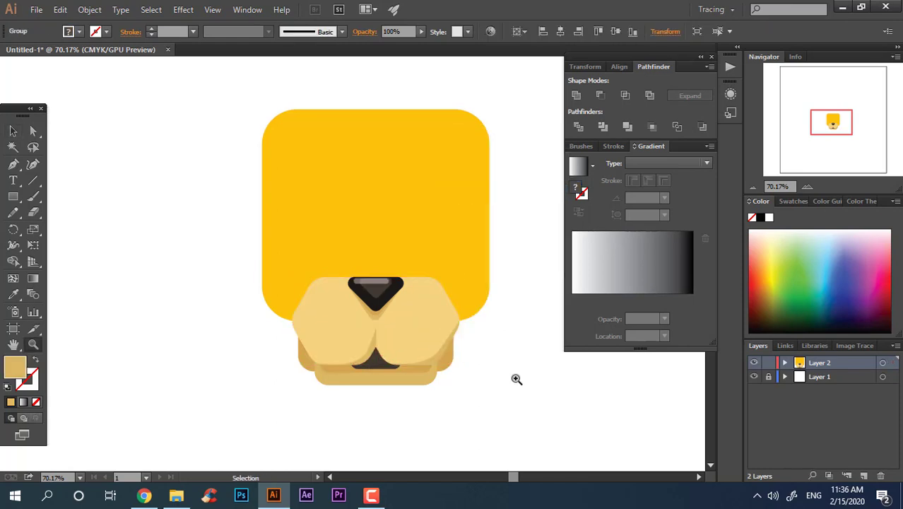
drag(470, 418, 78, 214)
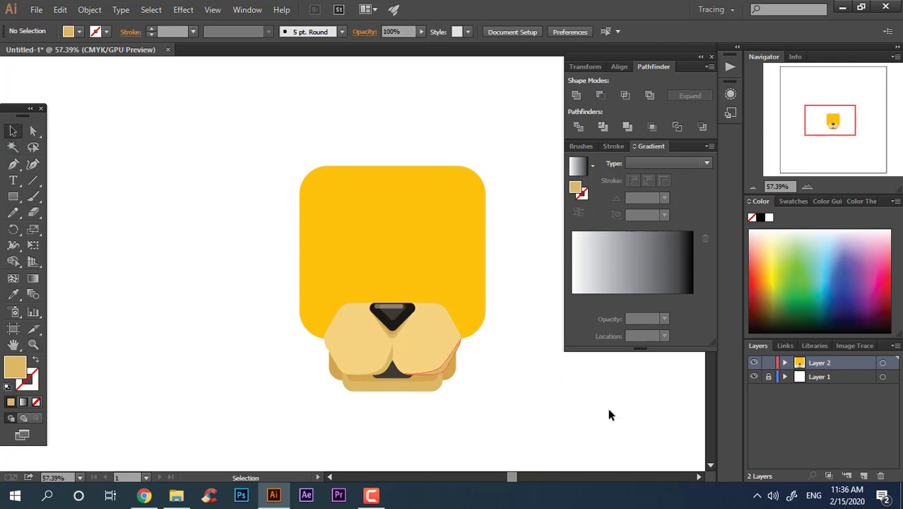
key(ctrl+a)
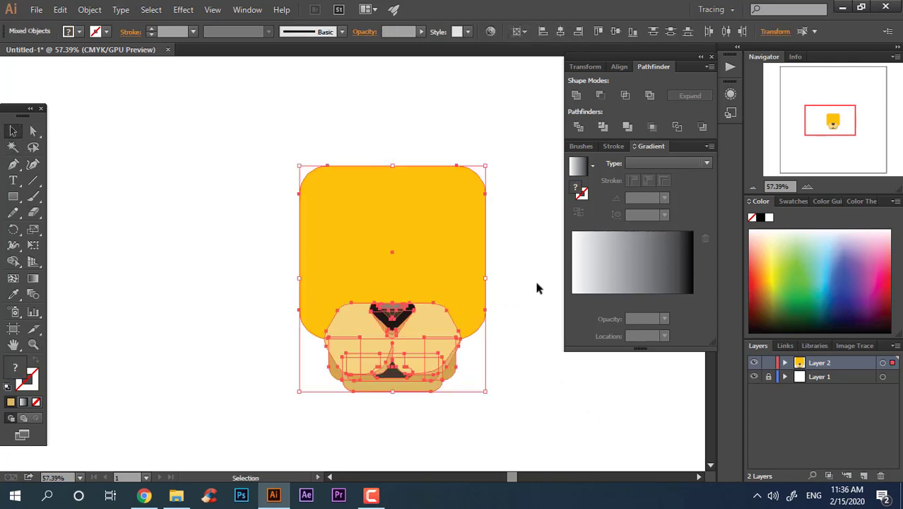
click(523, 348)
Draw a tall rectangle on the head directly above the nose as the nose bridge.
drag(448, 281, 485, 282)
key(space)
drag(406, 243, 383, 199)
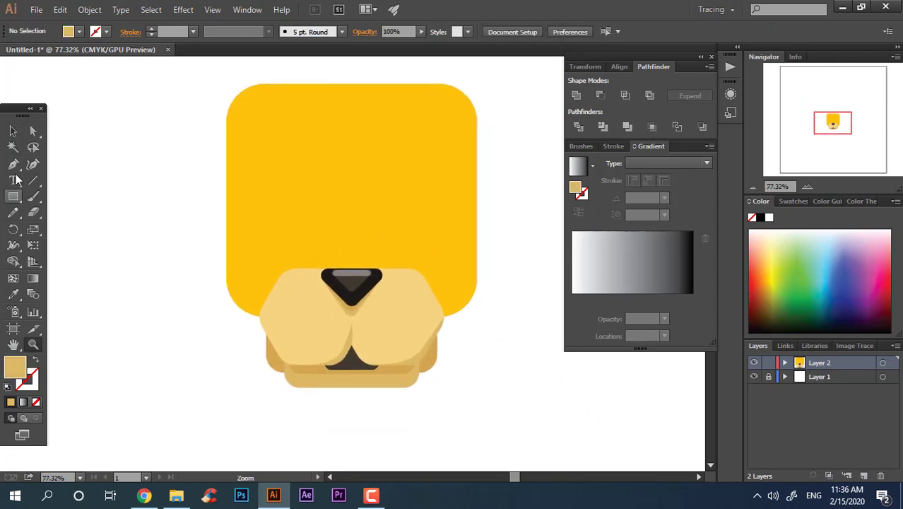
click(12, 196)
drag(380, 279, 301, 123)
Fill the bridge rectangle with the head's yellow sampled by Eyedropper, lightened to FFD05D.
key(i)
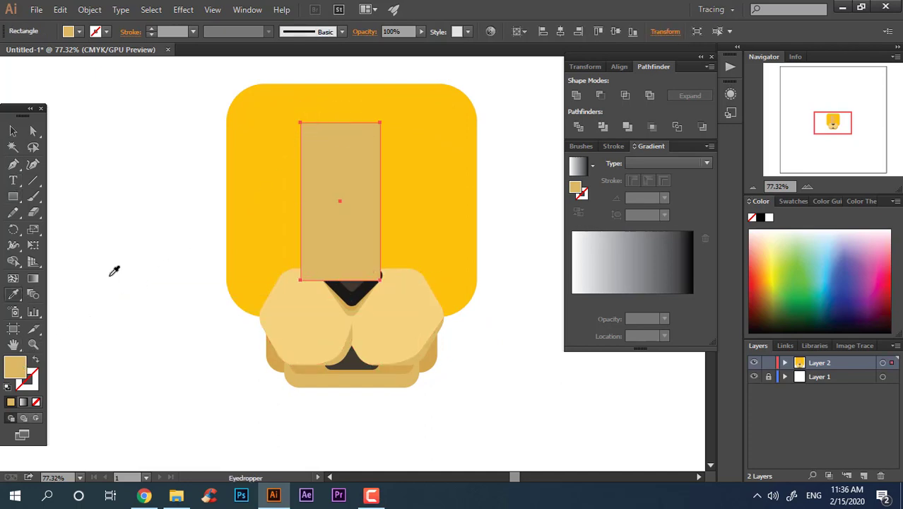
click(289, 188)
double_click(19, 367)
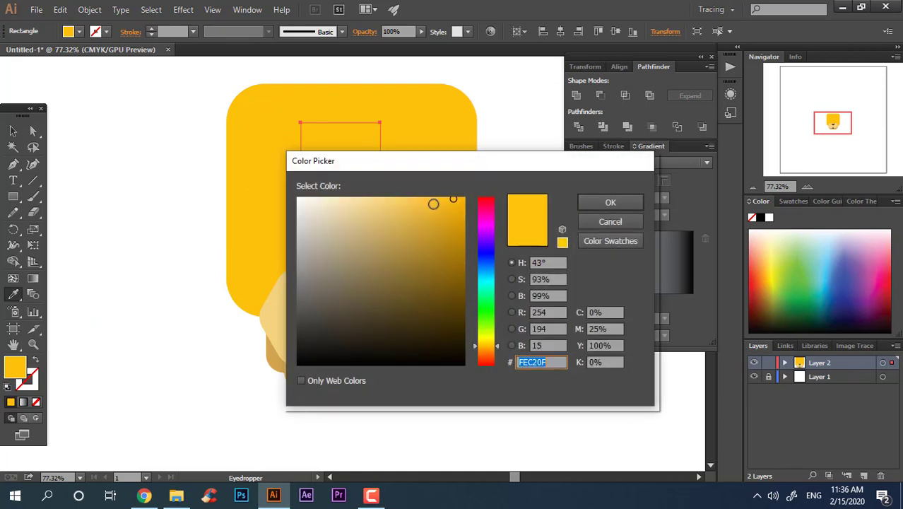
drag(433, 203, 405, 183)
click(610, 202)
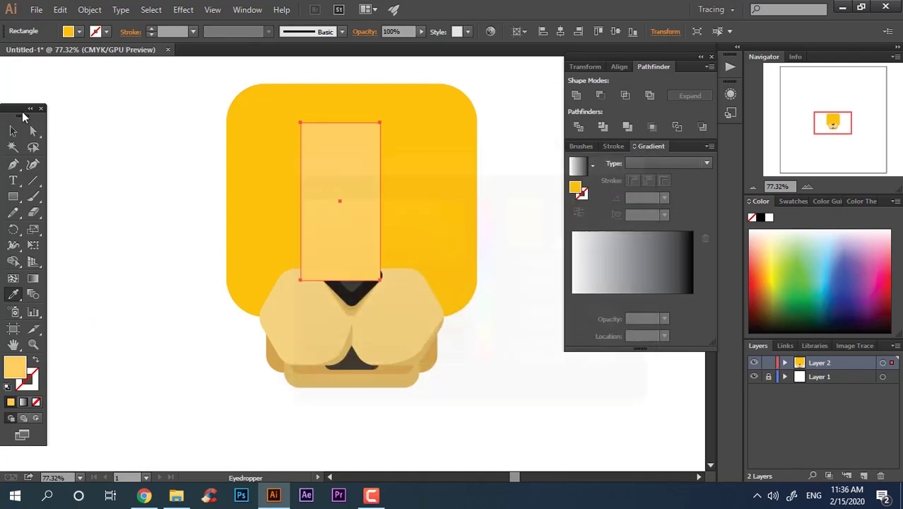
Align all the face shapes and the bridge rectangle to a common horizontal center and deselect them.
click(13, 131)
drag(486, 434, 297, 250)
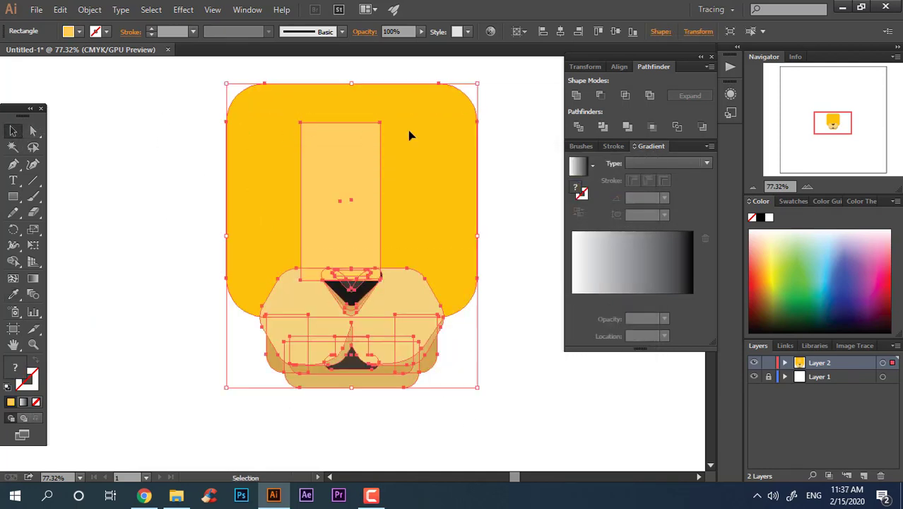
click(560, 31)
click(526, 214)
Send the bridge rectangle backward behind the nose and muzzle while keeping it in front of the head.
click(382, 201)
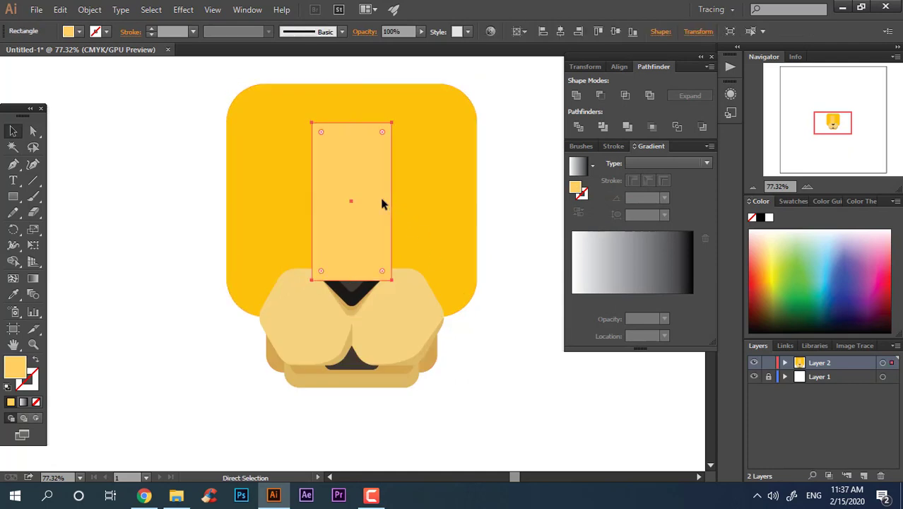
key(ctrl+[)
key(ctrl+])
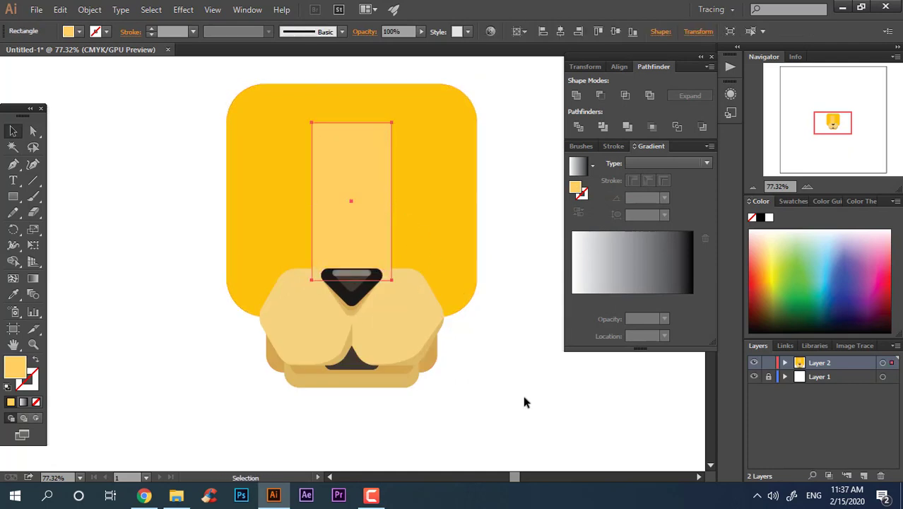
click(523, 396)
Shift the bridge rectangle's fill hue to a light lemon yellow and deselect it.
key(z)
click(382, 273)
click(14, 131)
click(382, 211)
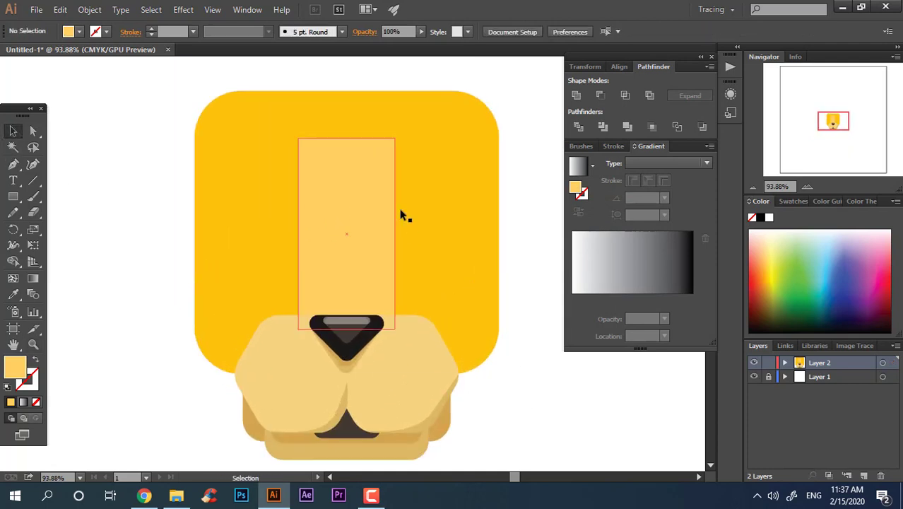
double_click(14, 366)
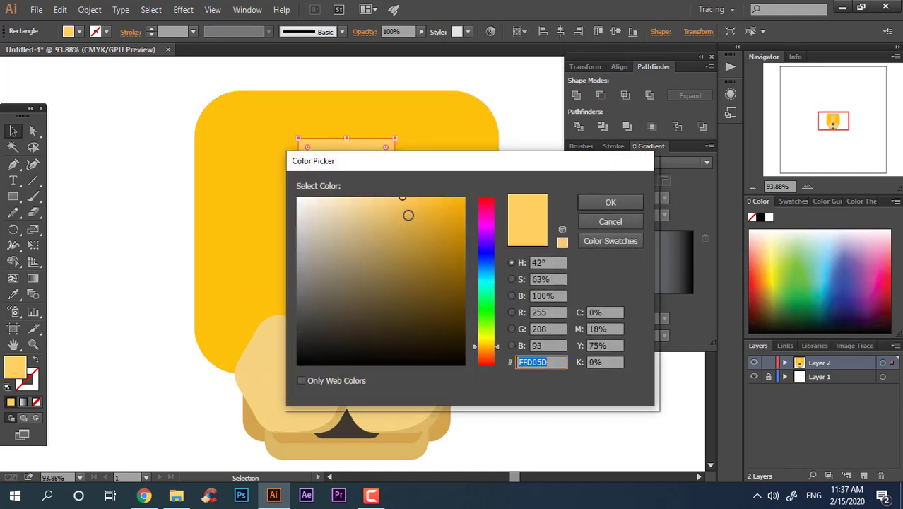
drag(492, 346, 416, 325)
click(599, 203)
click(574, 430)
Draw a small vertical pill shape across the middle of the bridge's upper edge and center it on the face.
key(z)
drag(416, 325, 403, 298)
drag(437, 264, 430, 330)
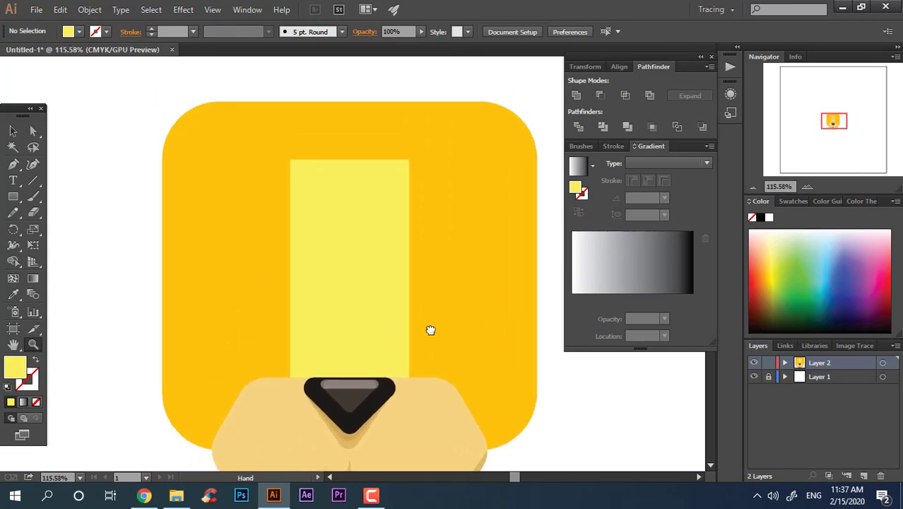
drag(331, 246, 397, 218)
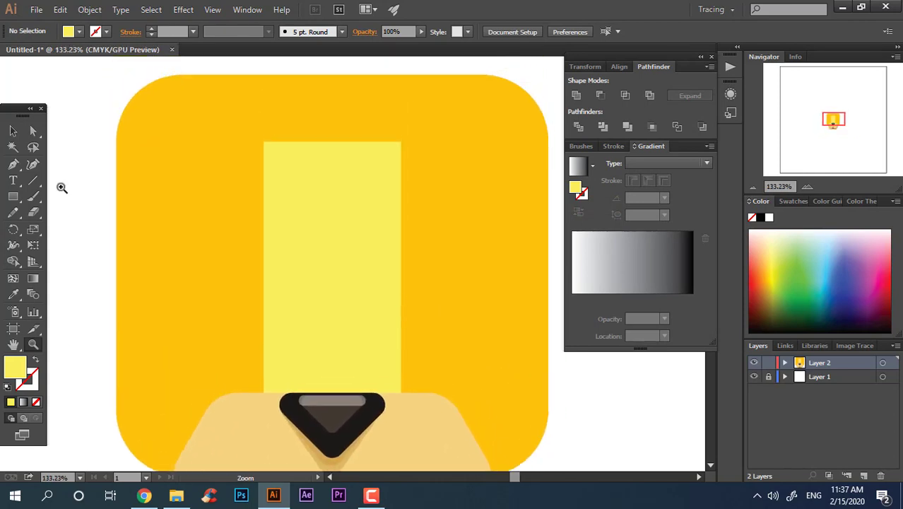
mouse_move(316, 110)
mouse_down()
mouse_move(352, 182)
mouse_move(332, 119)
mouse_up()
key(a)
key(z)
drag(176, 150, 39, 163)
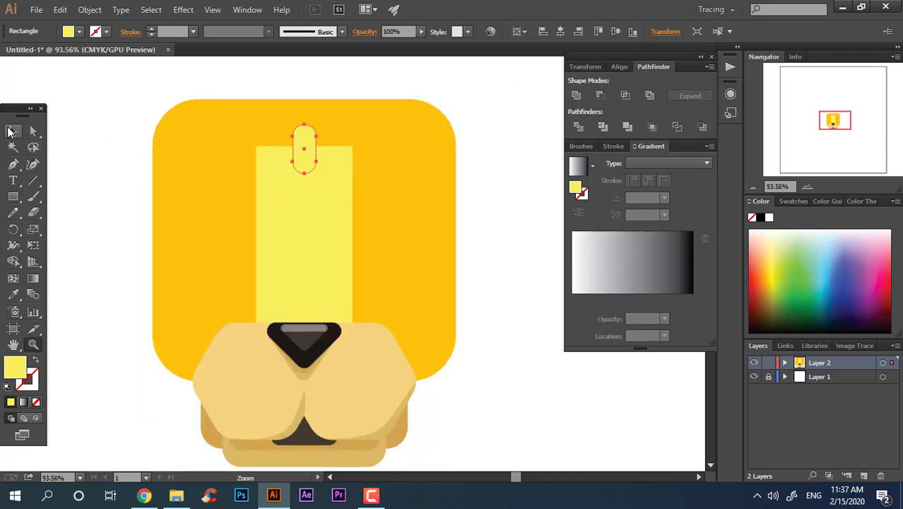
click(11, 132)
drag(453, 388, 185, 73)
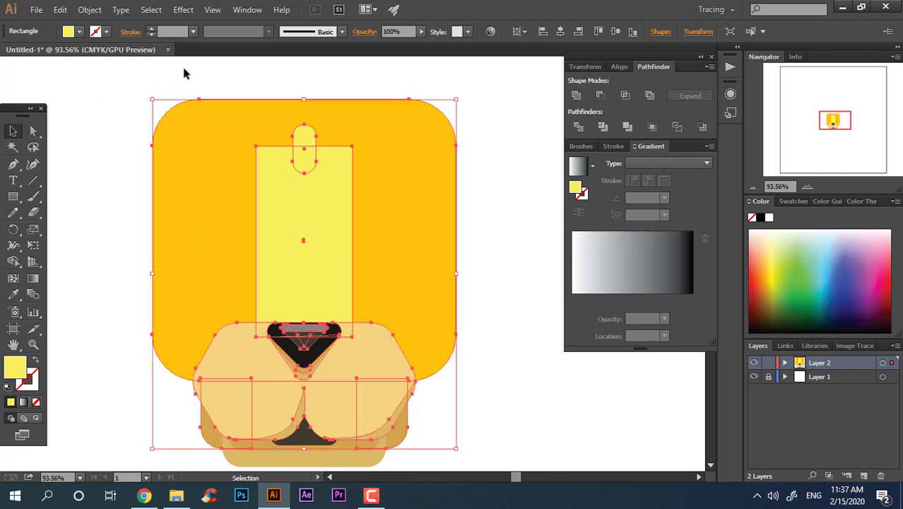
click(515, 174)
Divide the bridge and the pill shape with Pathfinder, ungroup the pieces and deselect them.
click(328, 175)
shift+click(308, 143)
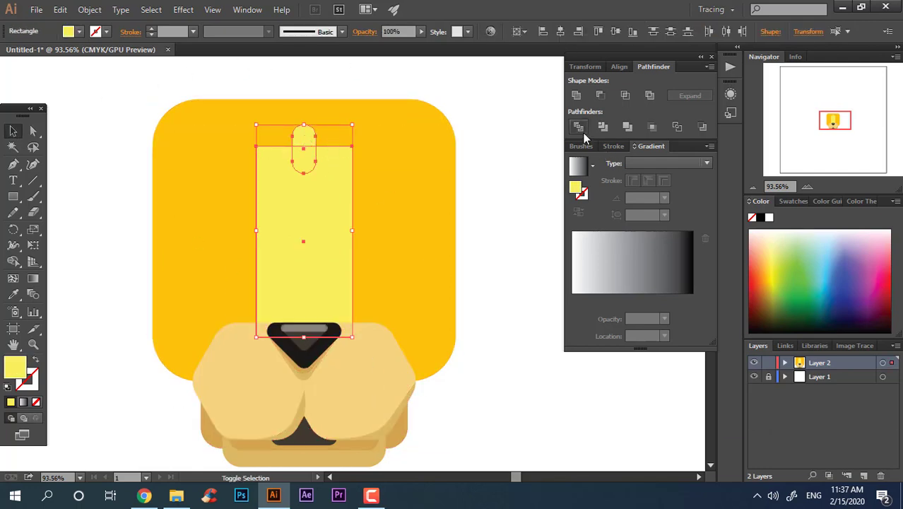
click(578, 127)
right_click(329, 154)
click(508, 332)
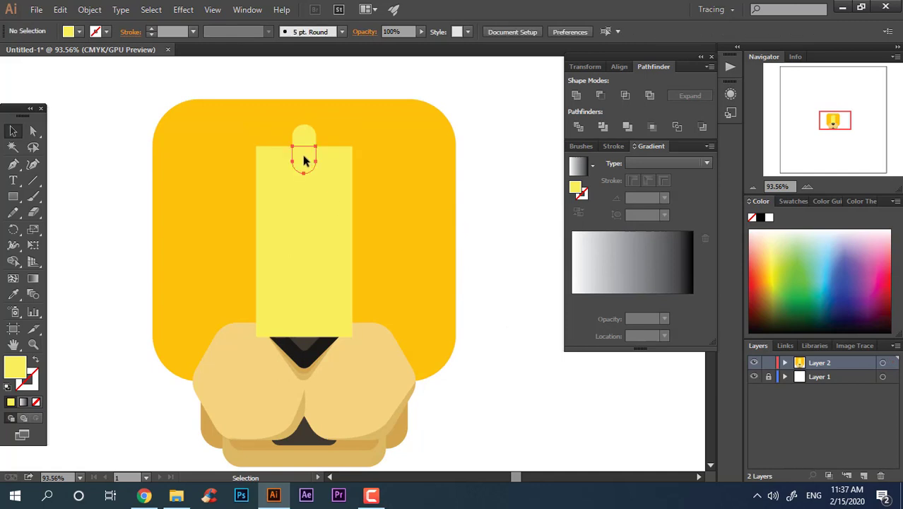
Delete both pill pieces to leave a rounded notch in the bridge's upper edge.
click(303, 133)
key(ctrl+shift+bracketright)
key(ctrl+shift+a)
key(ctrl+a)
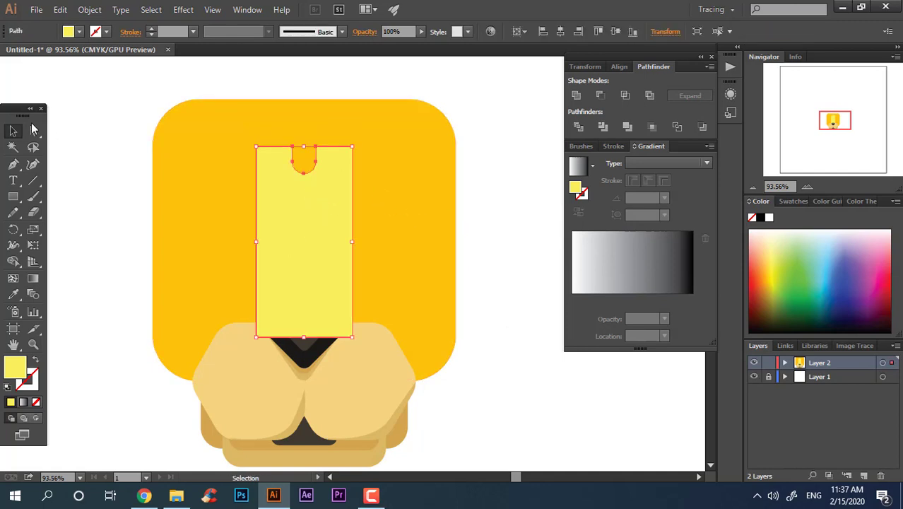
Round the upper corners on both sides of the bridge's notch to 24.85 pt.
click(36, 132)
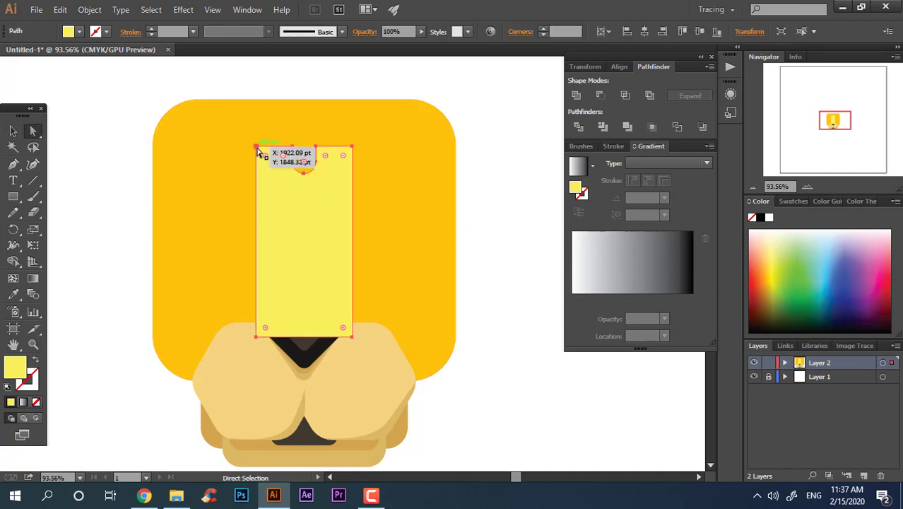
drag(262, 145, 338, 285)
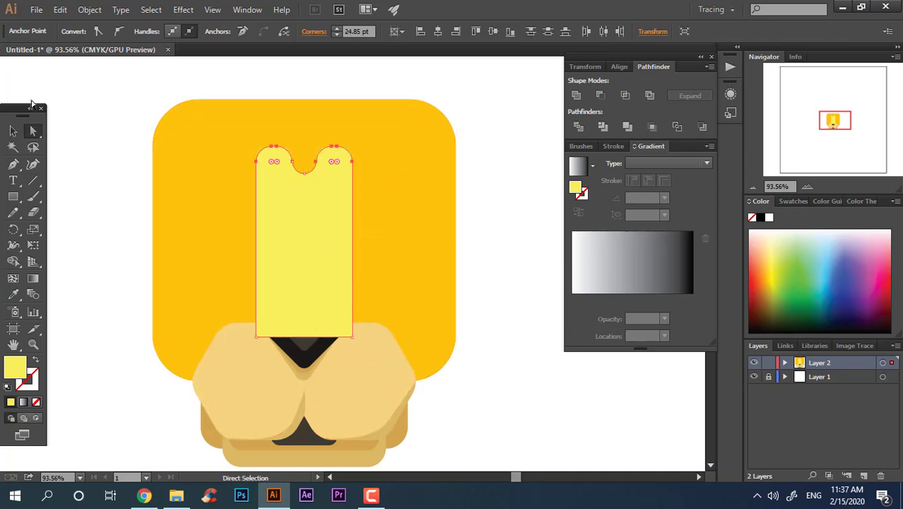
click(13, 131)
click(155, 231)
Send the notched bridge back behind the nose and muzzle and deselect it.
click(266, 253)
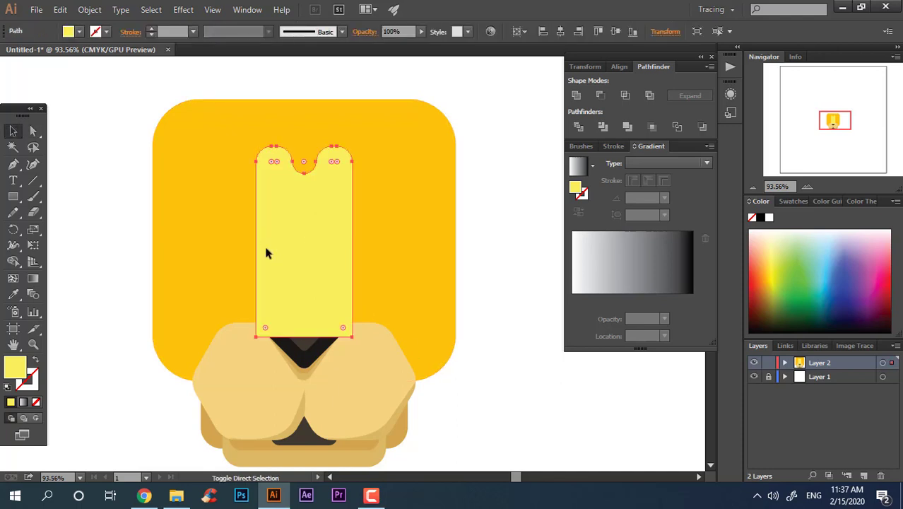
key(ctrl+bracketleft)
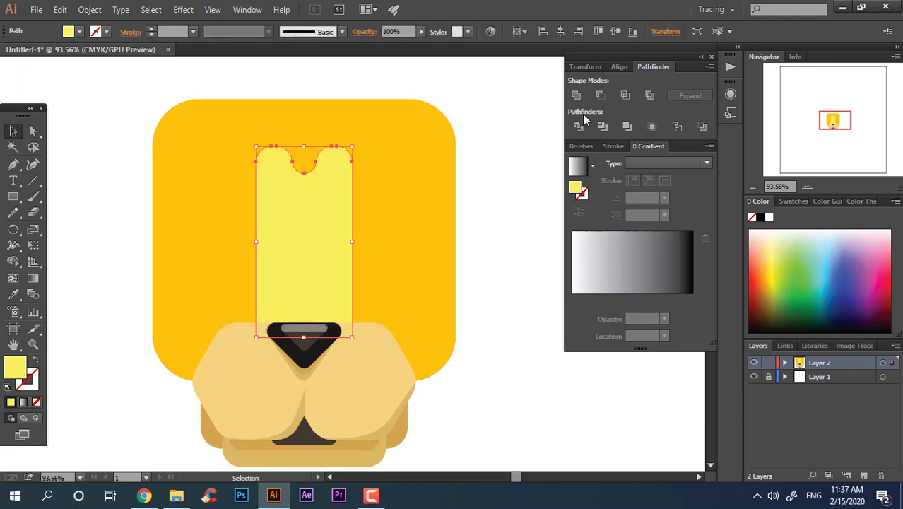
click(489, 329)
Draw a large rectangle from the face's vertical centerline outward, covering the right half and extending above and below the head.
key(z)
drag(490, 329, 449, 317)
click(450, 317)
drag(363, 157, 404, 207)
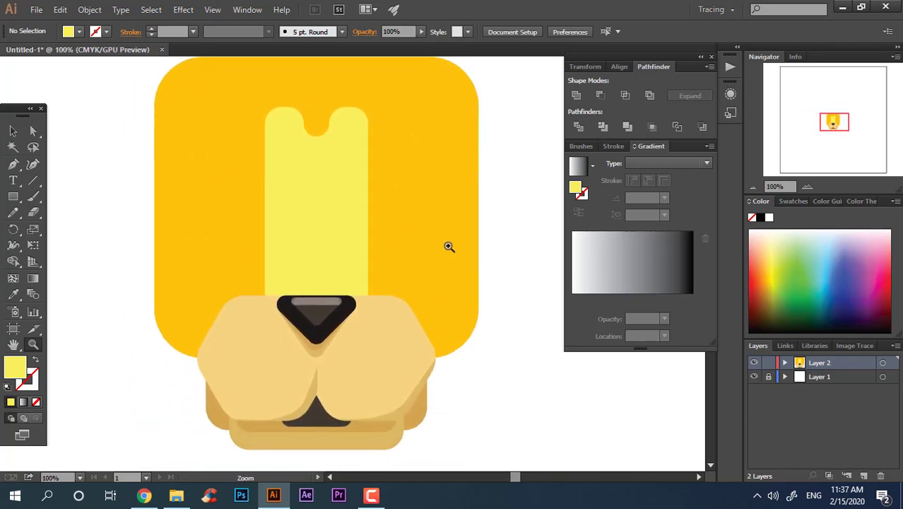
drag(447, 246, 313, 238)
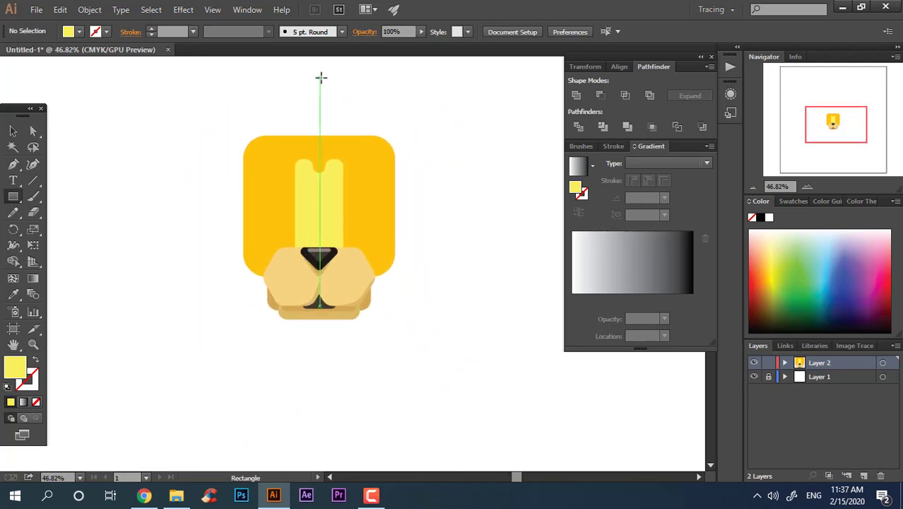
drag(321, 77, 476, 374)
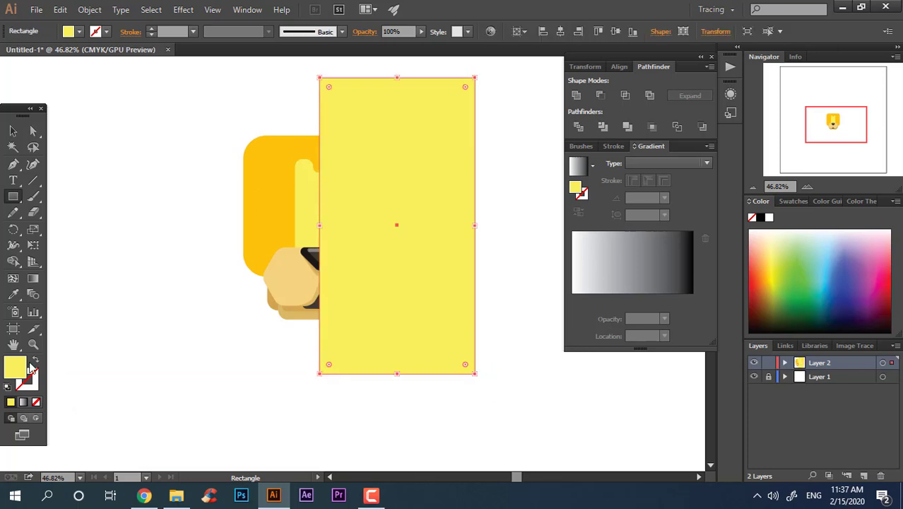
Fill the large rectangle with the head's sampled yellow, shifted to orange FC8612.
click(14, 297)
click(253, 206)
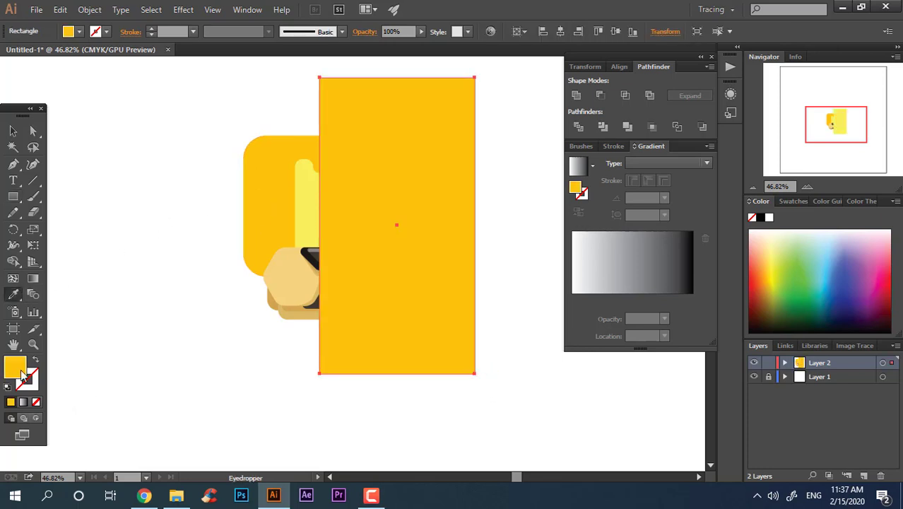
double_click(22, 371)
click(488, 352)
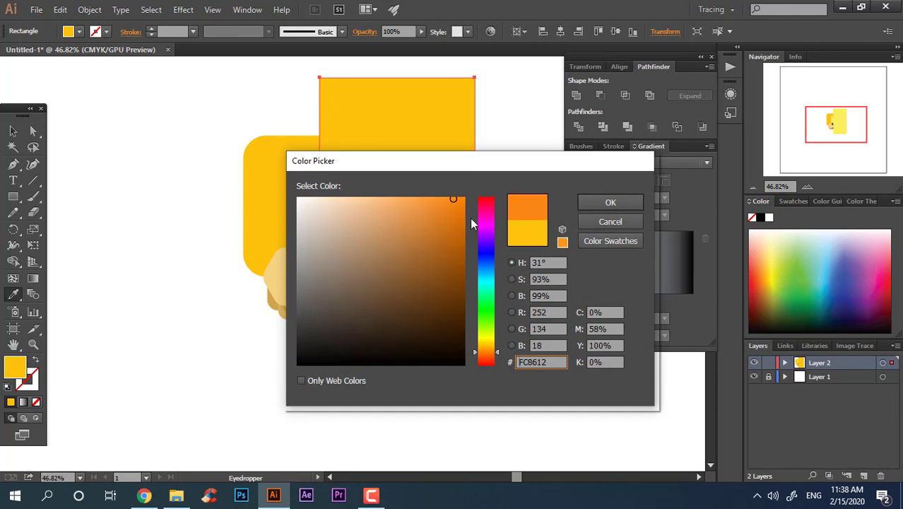
click(633, 201)
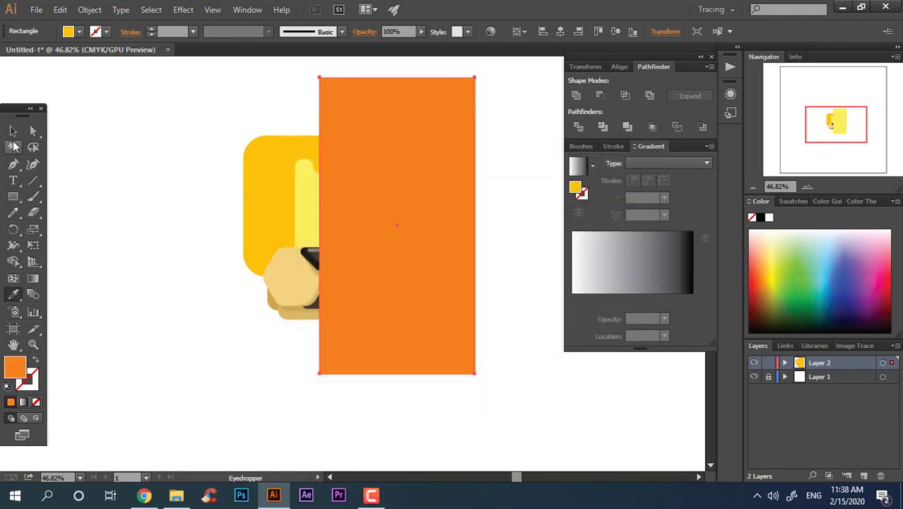
Send the orange rectangle behind all the face shapes and deselect it.
click(13, 133)
key(ctrl+shift+bracketleft)
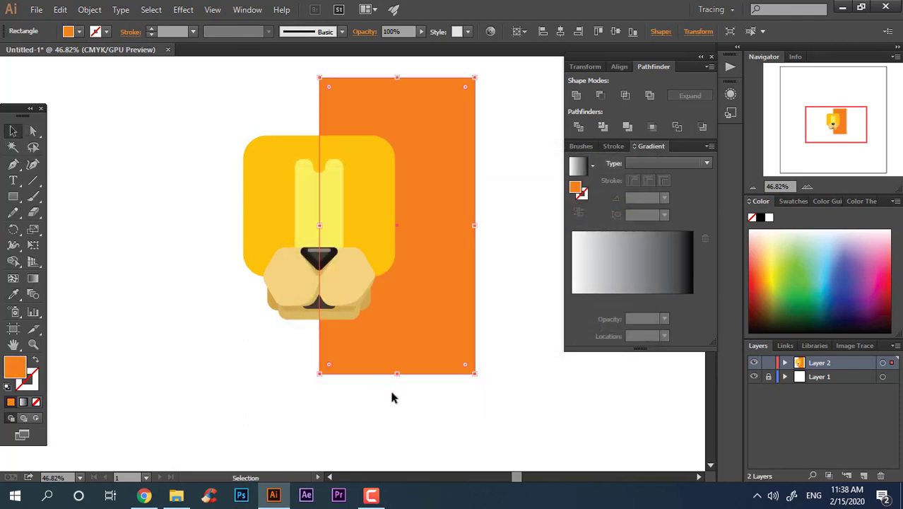
click(390, 395)
Try to move the orange rectangle's lower outer corner inward, and undo the move.
key(z)
click(454, 340)
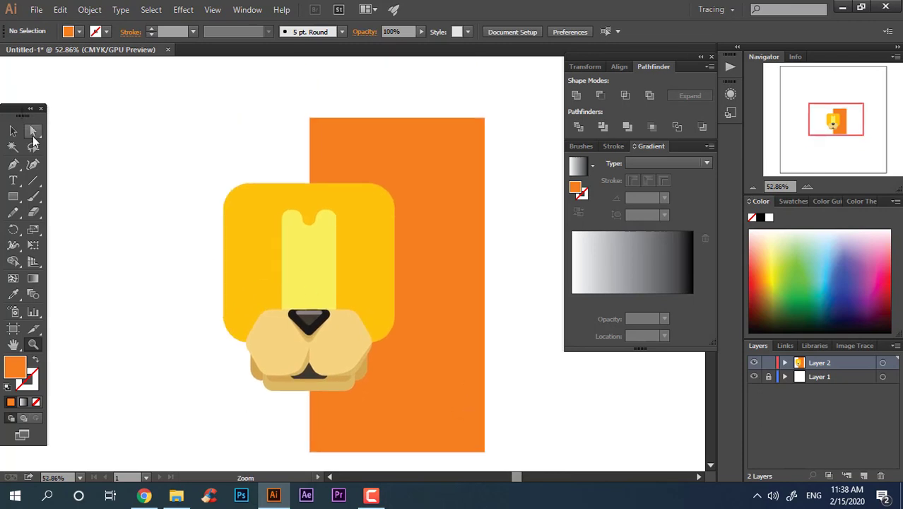
click(32, 134)
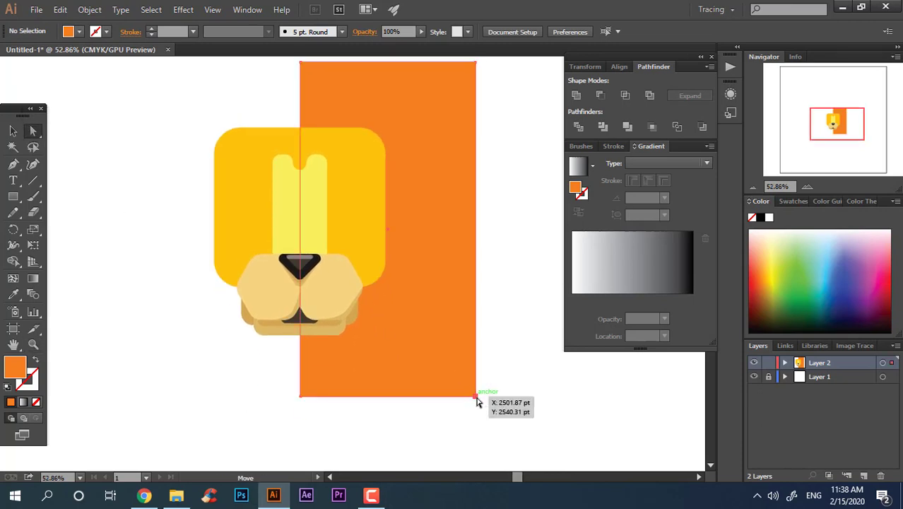
drag(477, 401, 346, 402)
key(z)
key(ctrl+z)
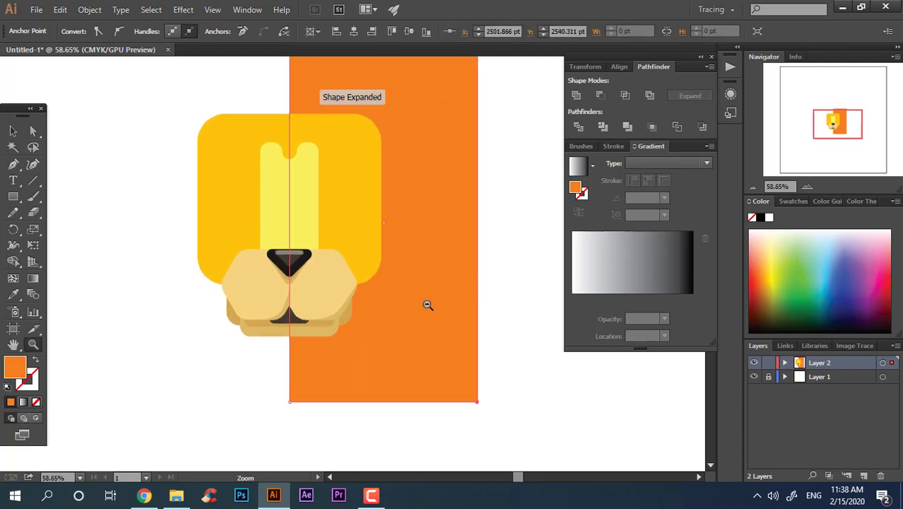
Add an anchor midway along the orange rectangle's outer edge and move its lower outer corner inward to about half the width.
drag(423, 304, 367, 304)
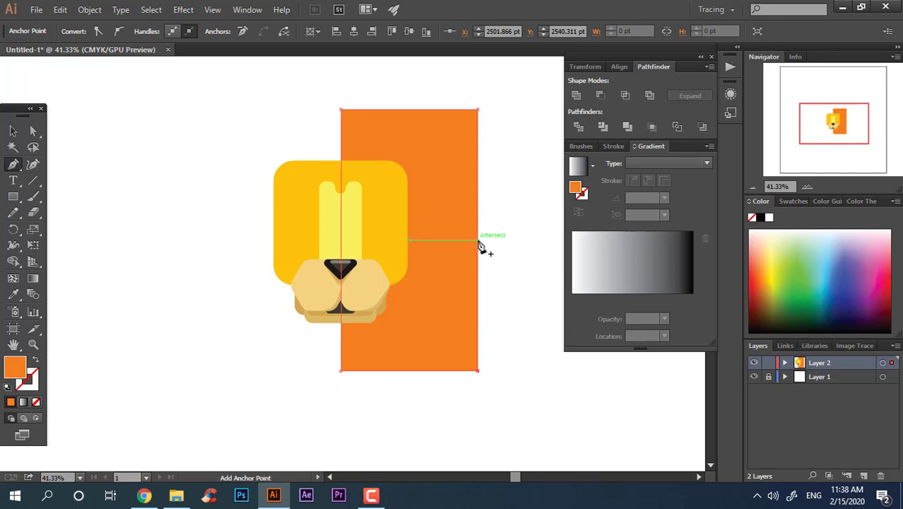
click(478, 240)
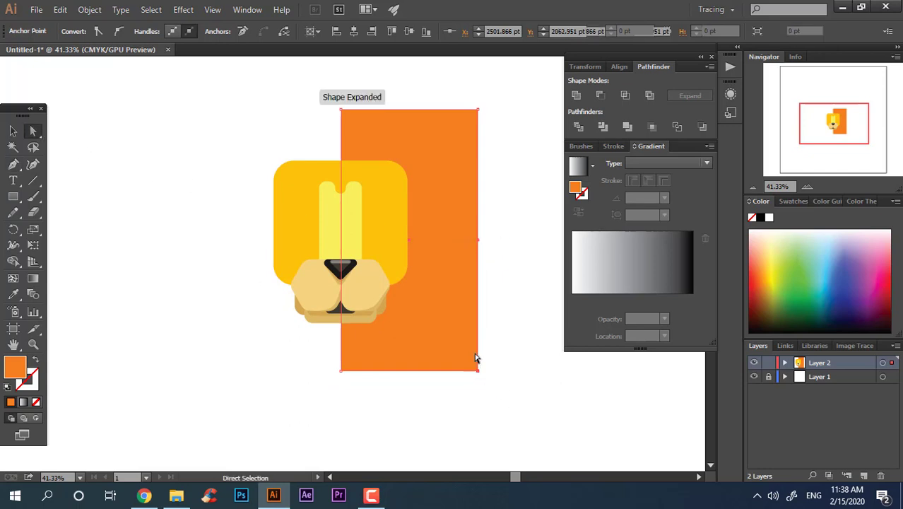
drag(478, 369, 410, 371)
click(514, 341)
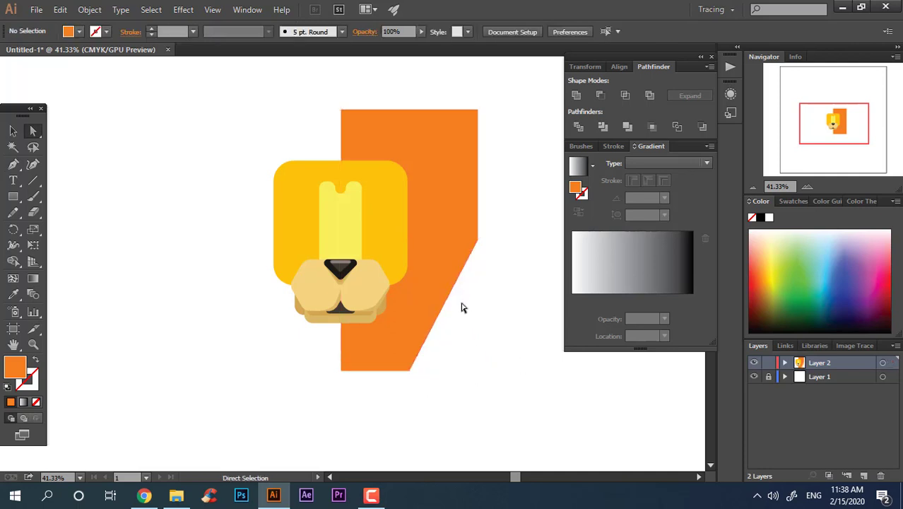
Round all the corners of the orange half-mane shape to a radius of about 99 pt.
scroll(499, 311, up, 1)
drag(484, 318, 484, 335)
click(32, 131)
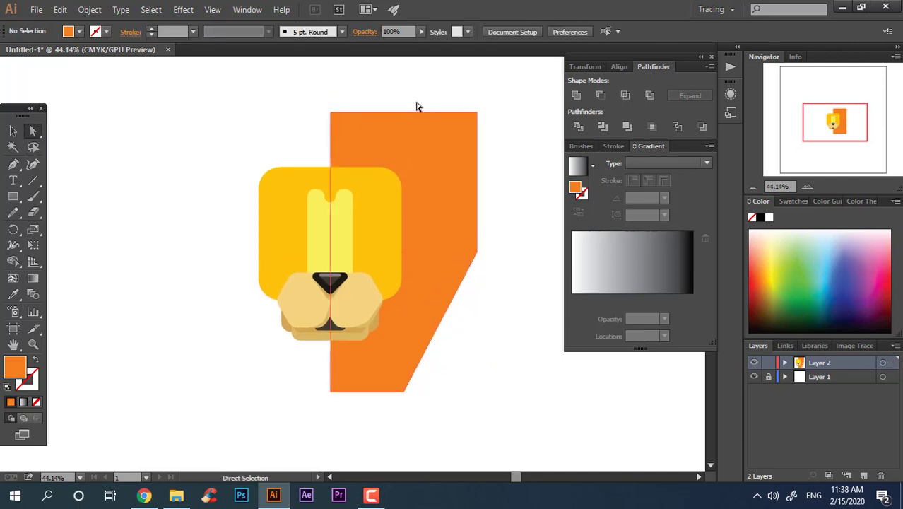
drag(435, 77, 530, 293)
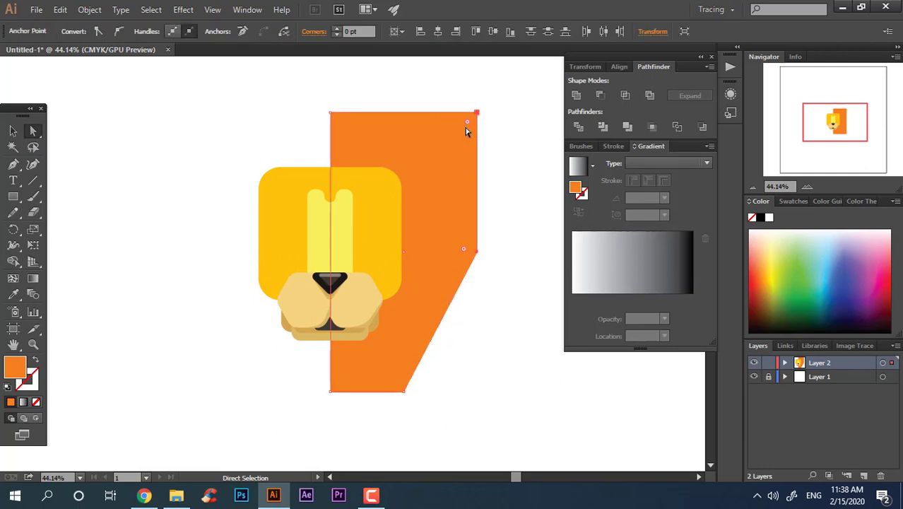
drag(466, 124, 533, 389)
click(533, 389)
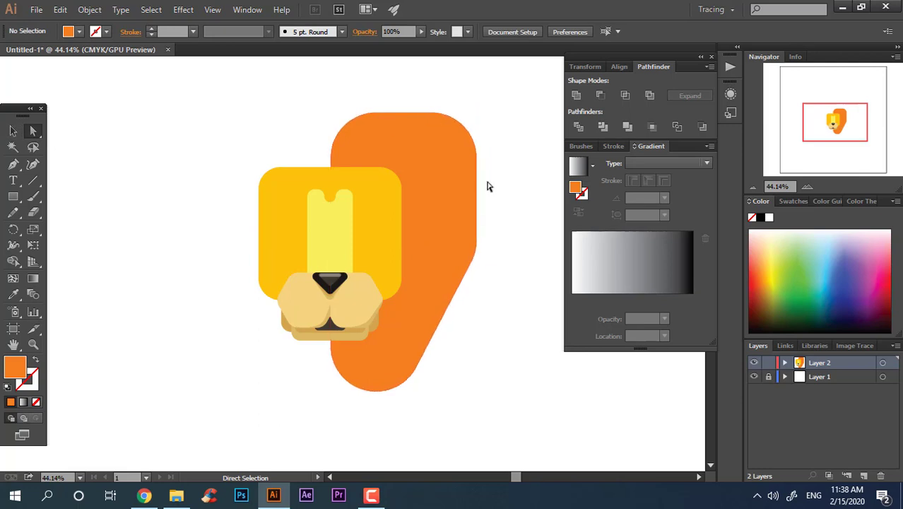
click(465, 185)
drag(433, 154, 459, 148)
Increase the rounding of the half-mane's upper outer corner to about 372 pt.
drag(517, 287, 433, 83)
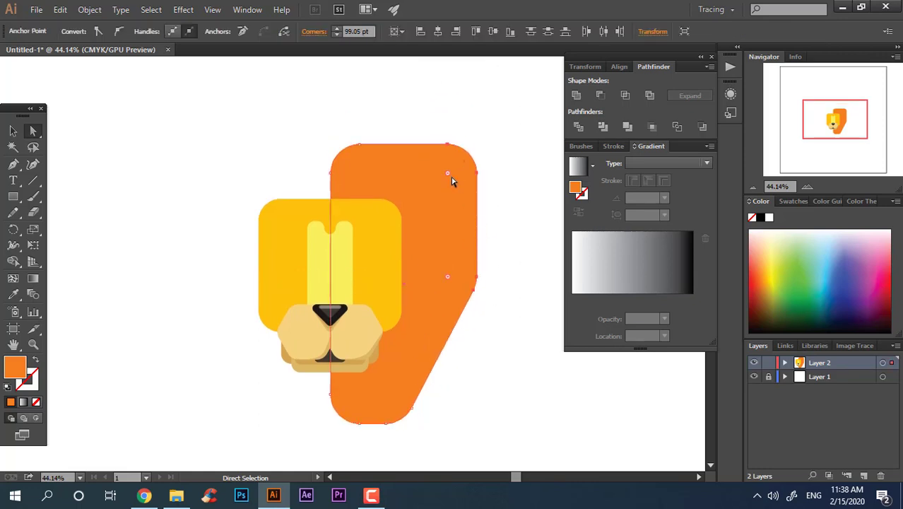
drag(451, 177, 362, 267)
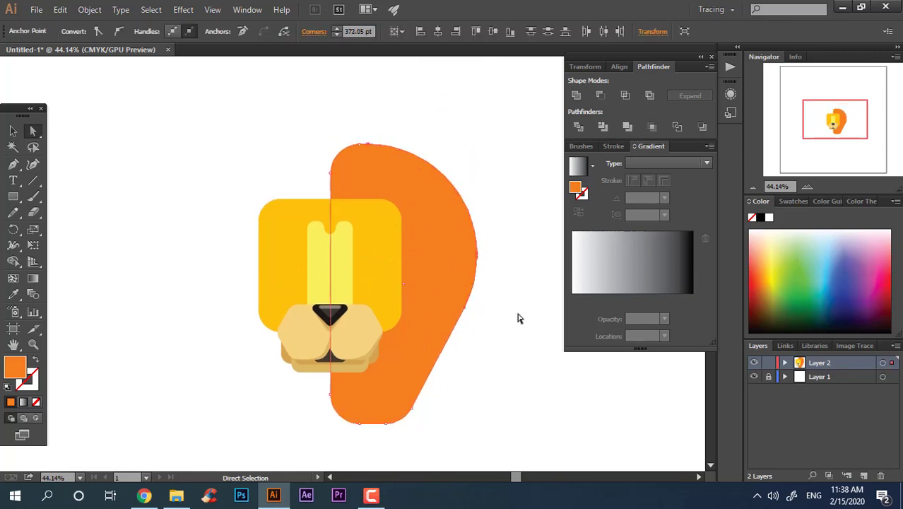
click(518, 318)
Round the half-mane's lower outer corner further so the slanted edge curves smoothly into the bottom.
drag(518, 318, 503, 264)
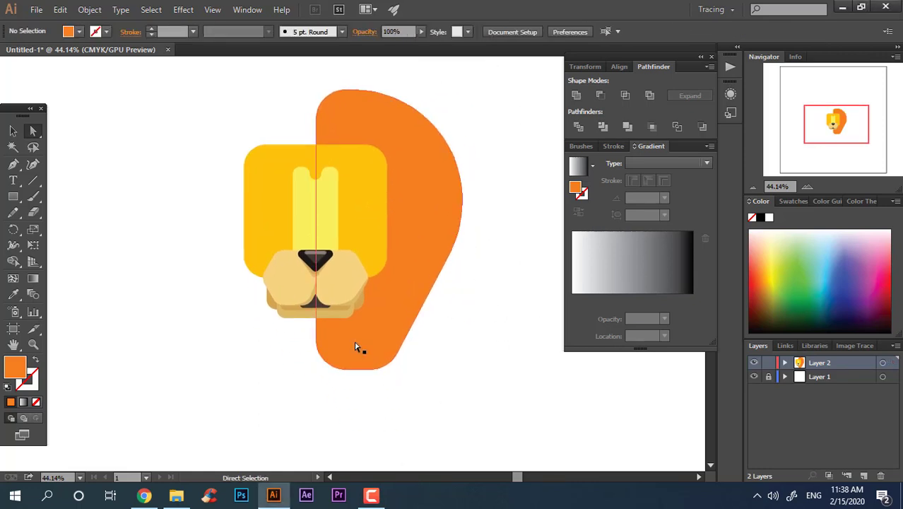
key(z)
click(432, 399)
key(a)
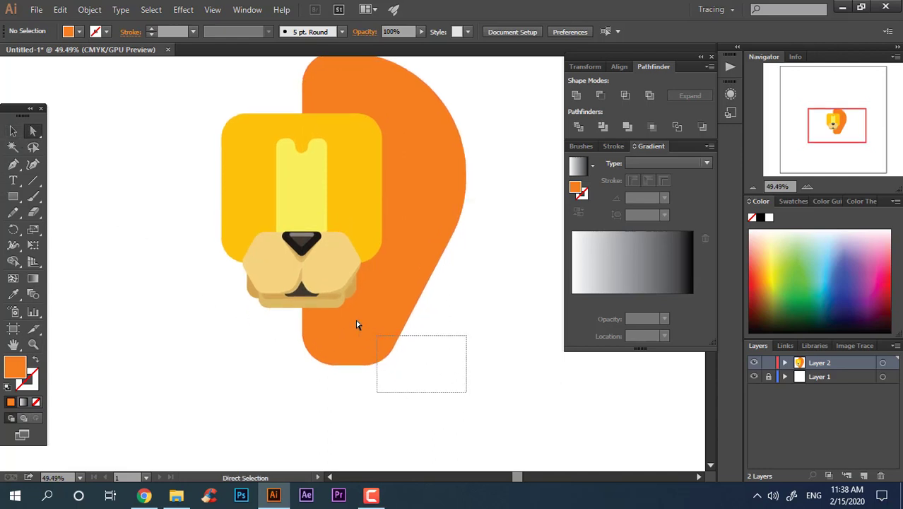
drag(356, 325, 502, 402)
click(501, 402)
Duplicate the orange half-mane onto the empty side of the lion's face, level with the original.
key(z)
alt+click(432, 370)
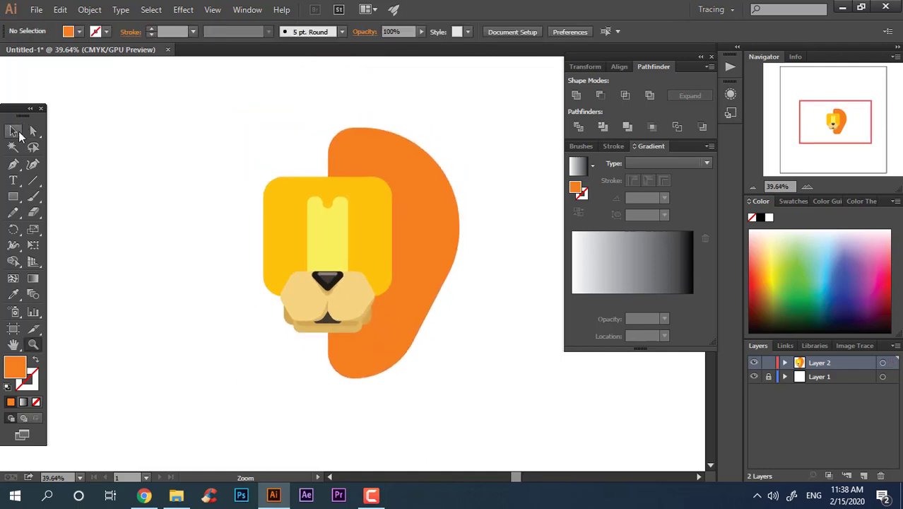
click(17, 134)
drag(327, 240, 110, 240)
Try to reflect the duplicated half-mane, and undo the reflection.
right_click(212, 233)
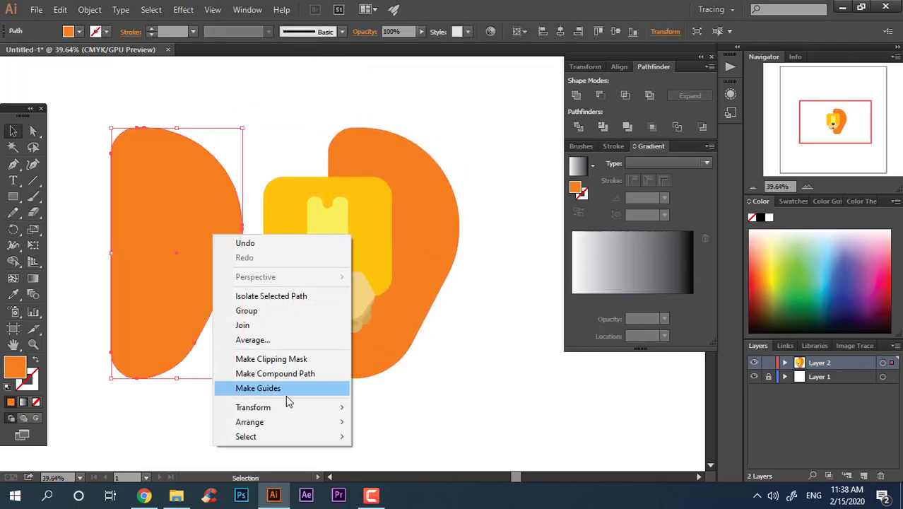
mouse_move(283, 407)
click(424, 345)
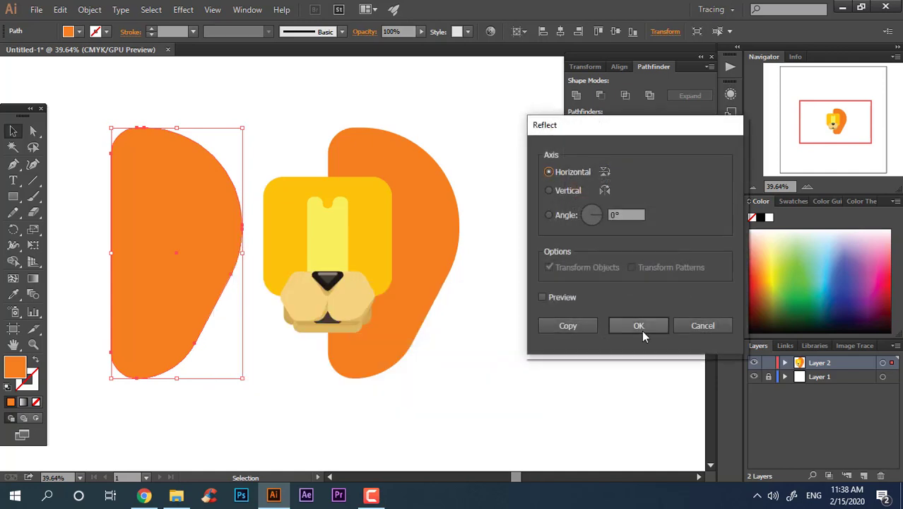
click(643, 326)
click(574, 397)
Reflect the duplicated half-mane across the vertical axis and place its straight edge against the original half.
right_click(185, 269)
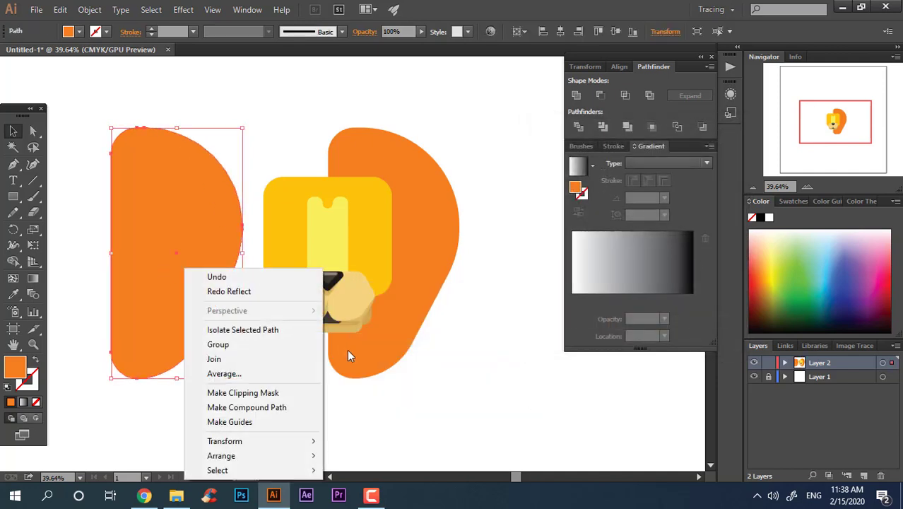
mouse_move(296, 438)
click(444, 372)
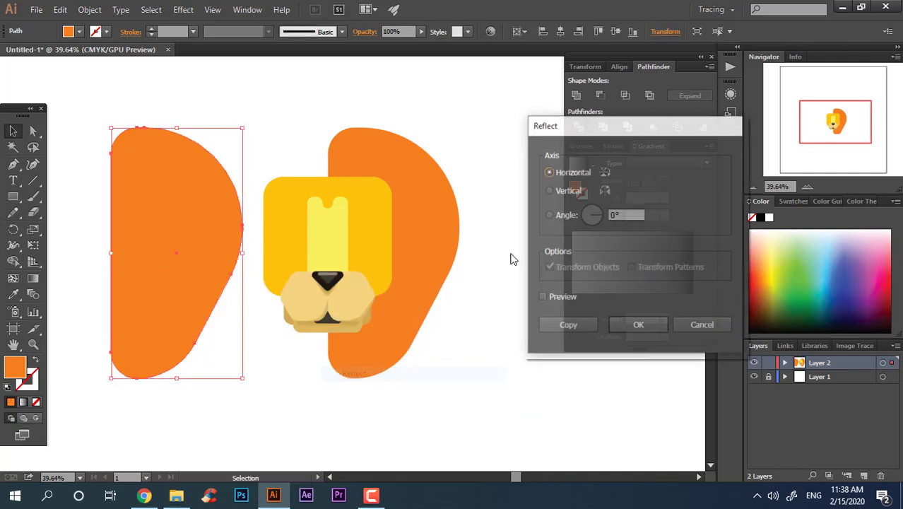
click(639, 324)
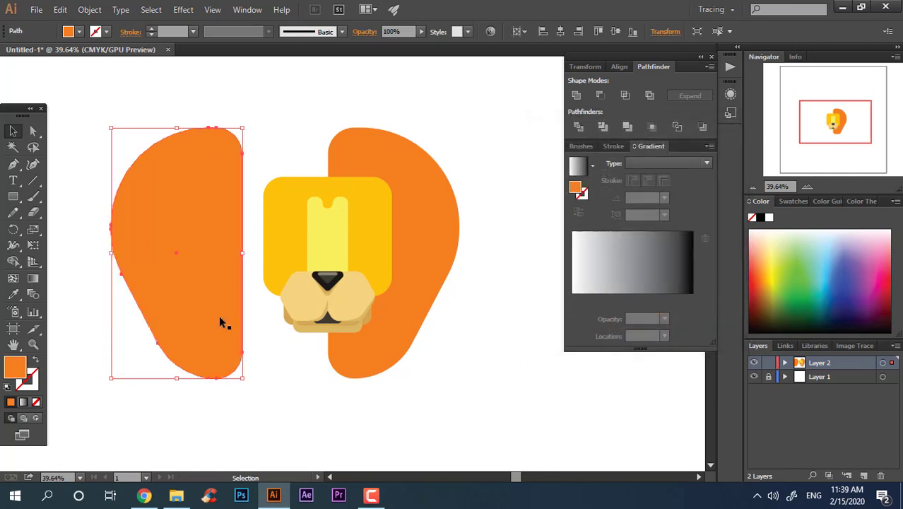
drag(211, 266, 280, 268)
click(496, 394)
Unite the two orange mane halves into a single shape.
key(z)
click(451, 365)
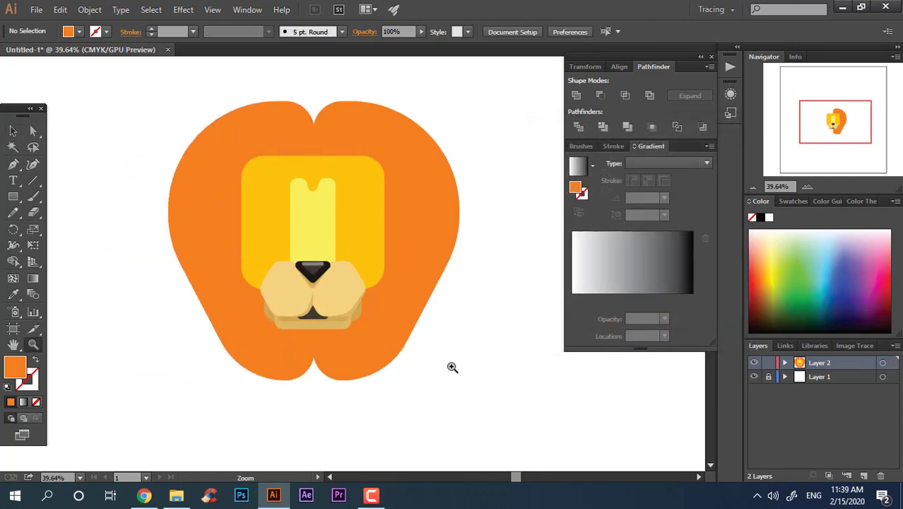
drag(338, 256, 370, 262)
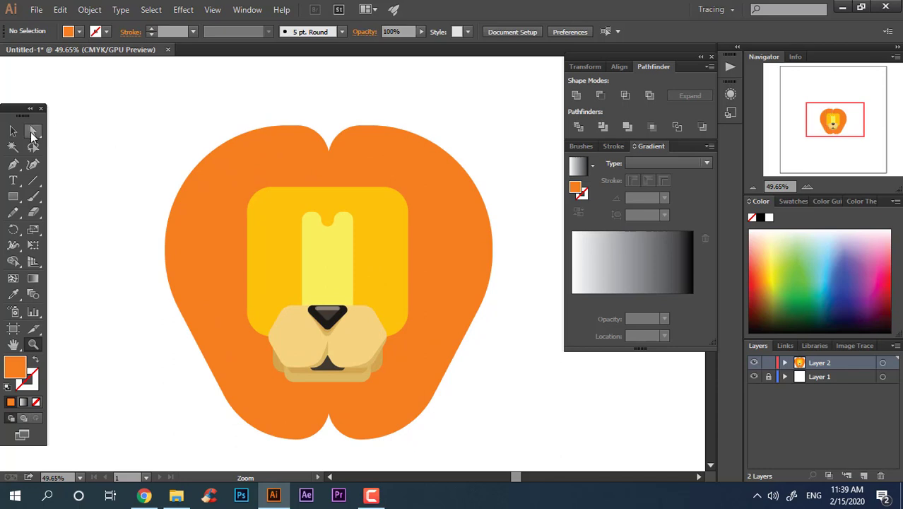
click(409, 171)
shift+click(298, 172)
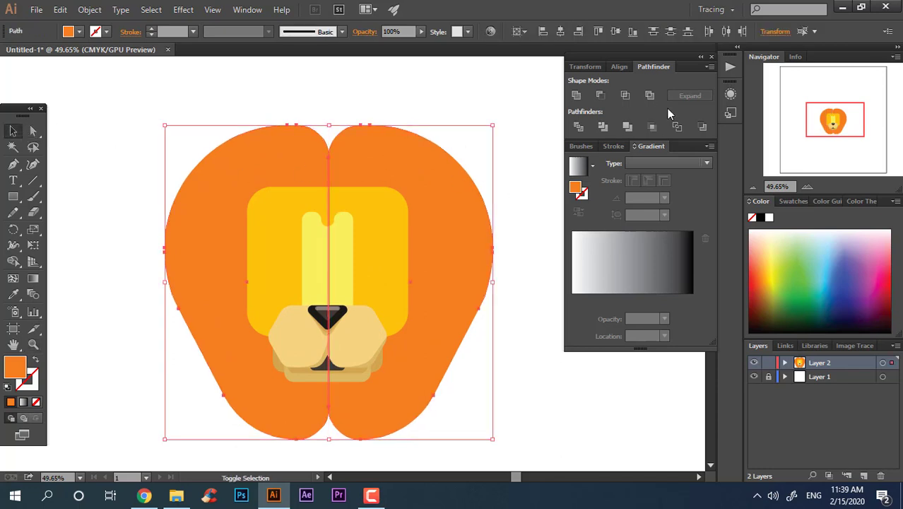
click(576, 95)
Round the sharp inner notches at the top and bottom centre of the united mane.
click(33, 131)
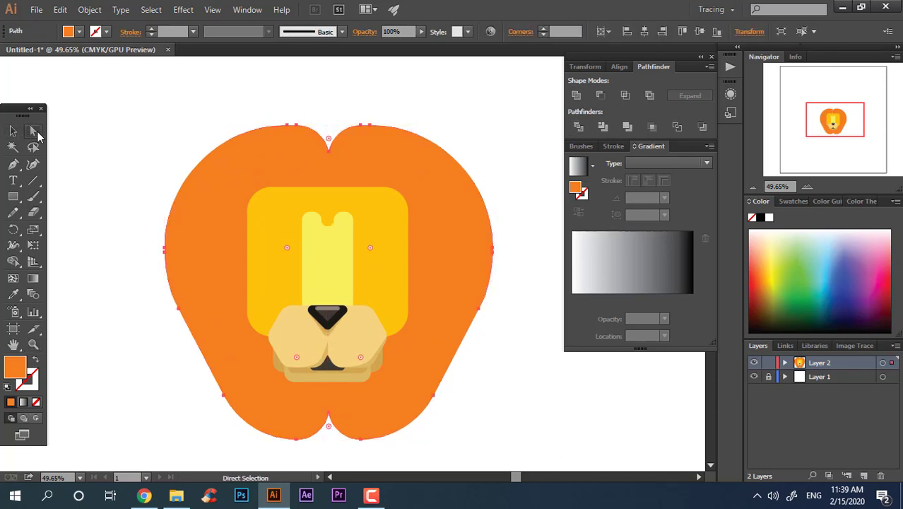
drag(329, 141, 329, 125)
click(449, 120)
drag(452, 121, 434, 444)
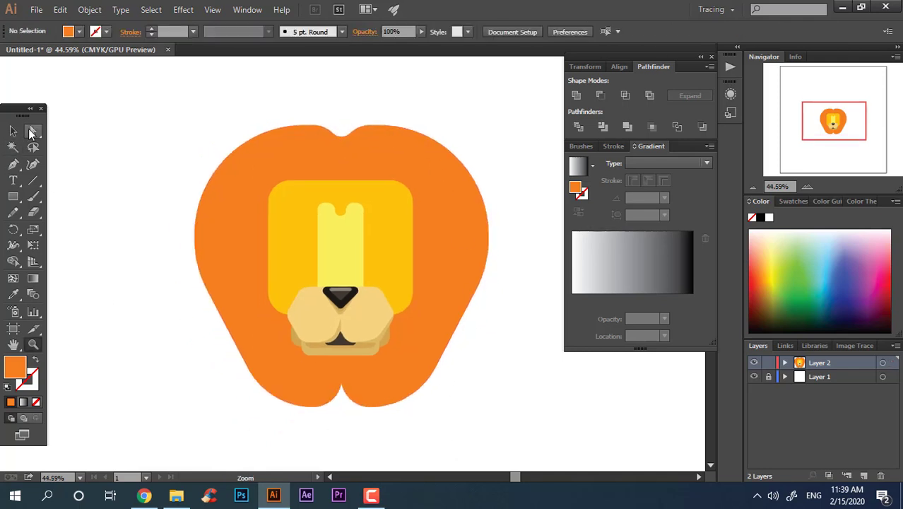
drag(335, 386, 343, 448)
click(518, 409)
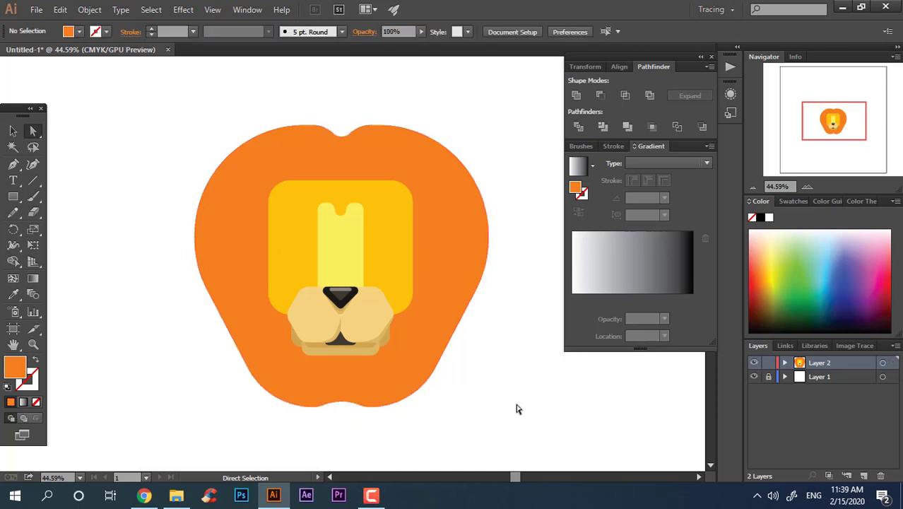
Select all the lion shapes and align their horizontal centres.
scroll(518, 409, down, 1)
drag(518, 409, 421, 355)
drag(258, 368, 530, 73)
click(559, 33)
click(457, 168)
Scale the orange mane down slightly about its centre.
click(387, 259)
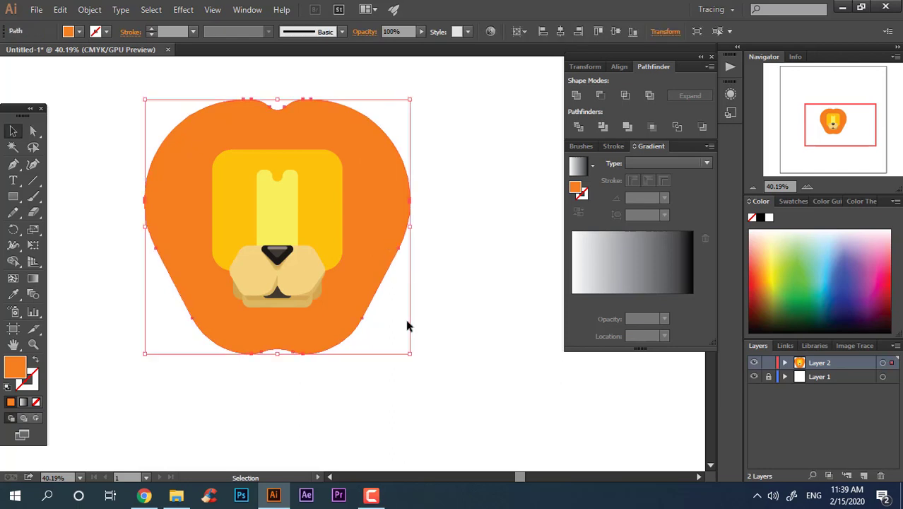
drag(407, 354, 419, 360)
click(419, 360)
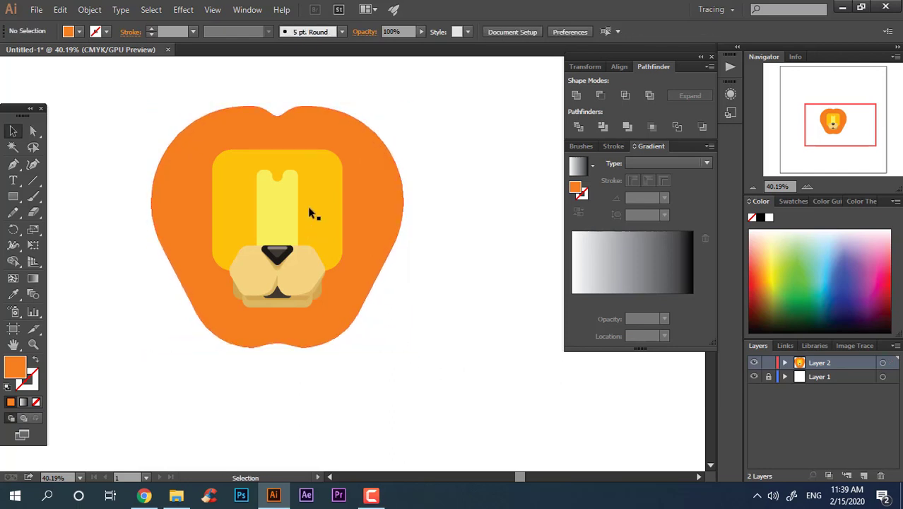
Adjust the corner rounding of the yellow head, undoing the first attempt and increasing the radius slightly.
key(z)
click(311, 208)
click(305, 132)
click(32, 131)
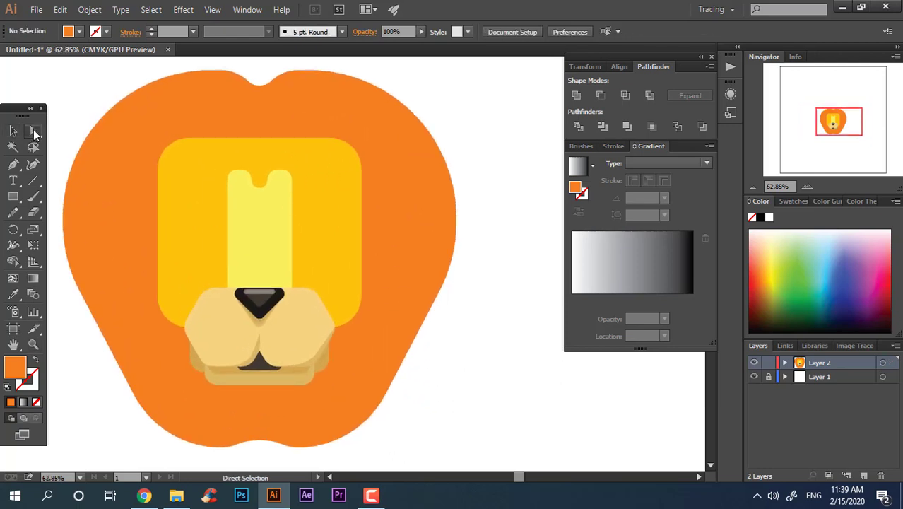
click(359, 251)
drag(334, 171, 339, 308)
key(ctrl+z)
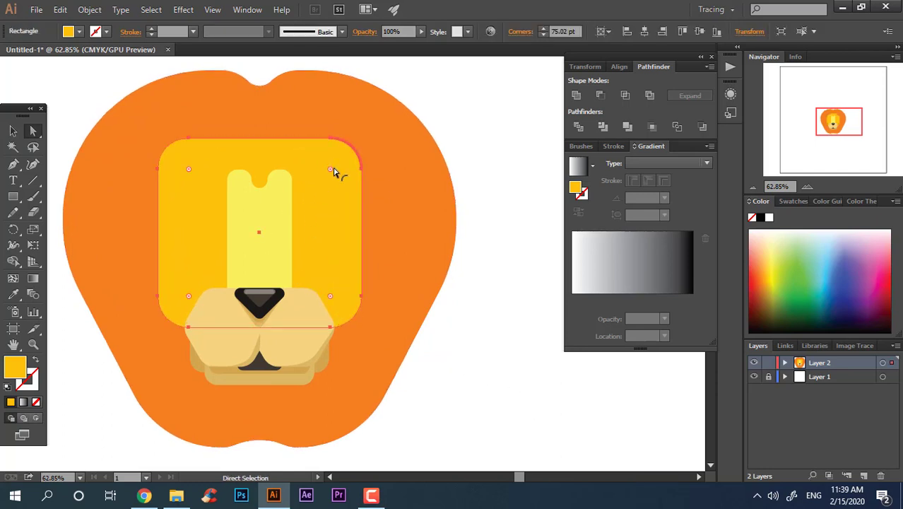
drag(334, 172, 328, 177)
click(602, 449)
Draw an eye circle on the yellow head between the nose bridge and the head's outer edge.
key(z)
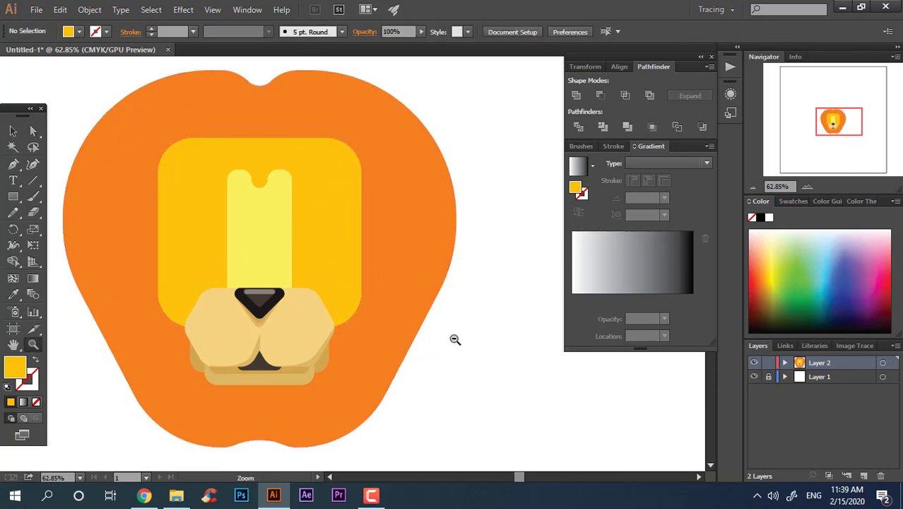
drag(454, 339, 375, 283)
drag(350, 274, 382, 294)
drag(355, 220, 530, 311)
drag(13, 197, 72, 226)
drag(317, 187, 408, 257)
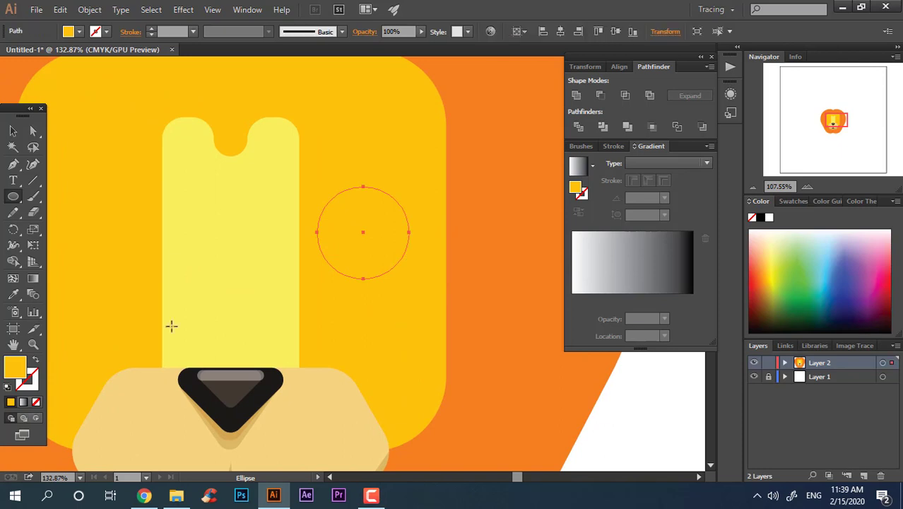
Fill the eye circle with near-black 23221F.
double_click(16, 366)
click(313, 341)
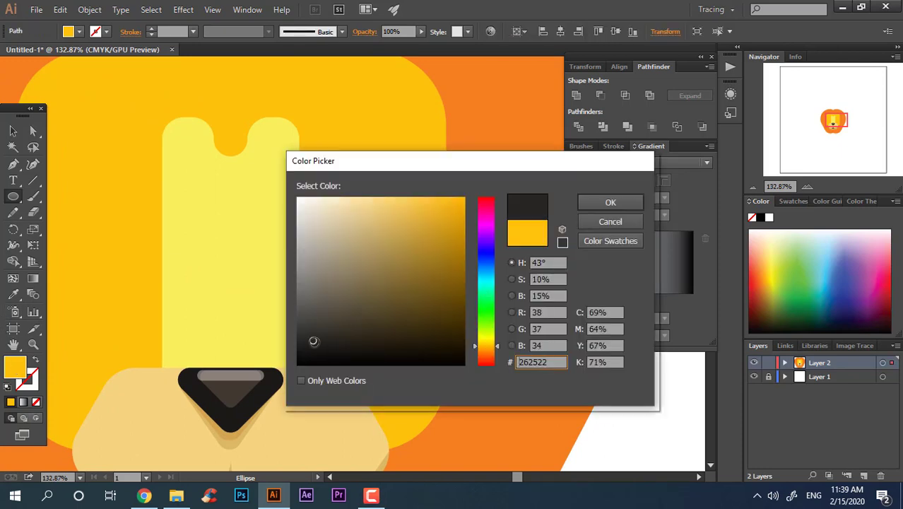
key(Return)
Move the near-black eye circle slightly up and closer to the nose bridge.
scroll(315, 192, up, 1)
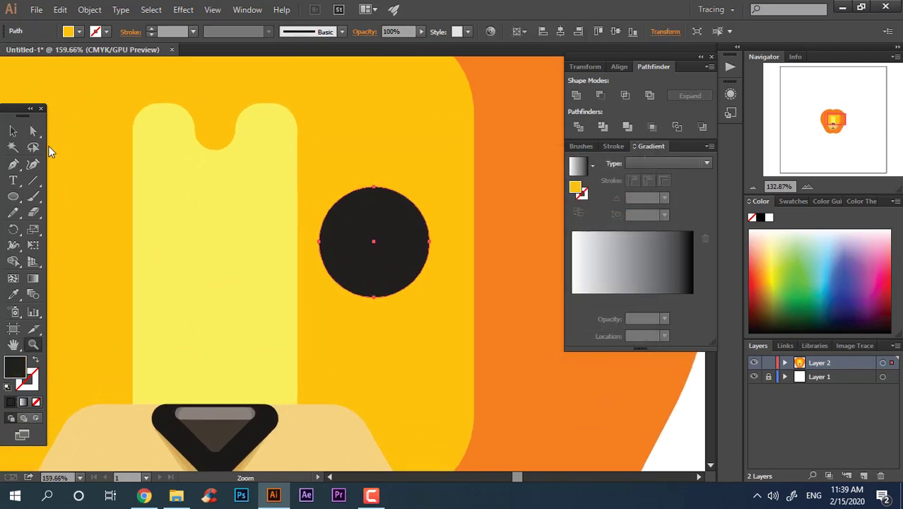
click(13, 131)
drag(375, 265, 365, 236)
Add a smaller concentric copy of the eye circle, about three quarters of its size, and fill it with white.
click(410, 284)
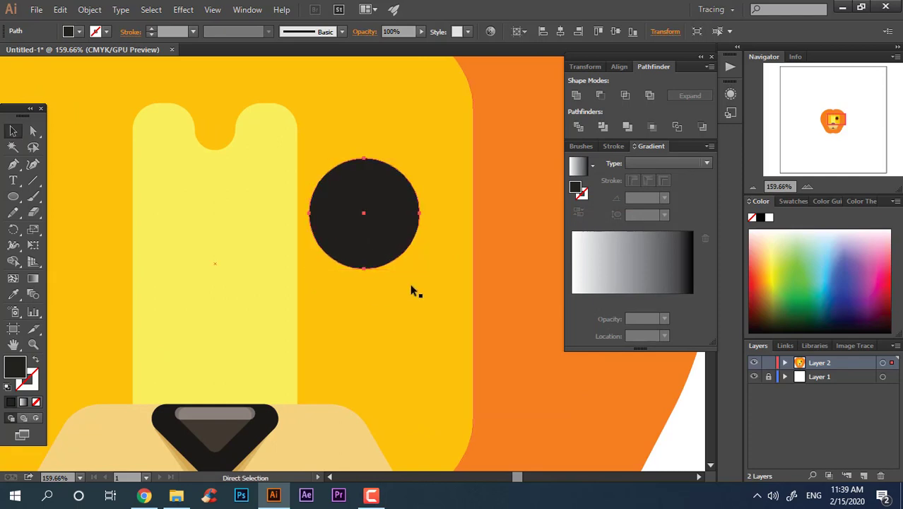
click(415, 236)
drag(422, 269, 406, 254)
double_click(15, 371)
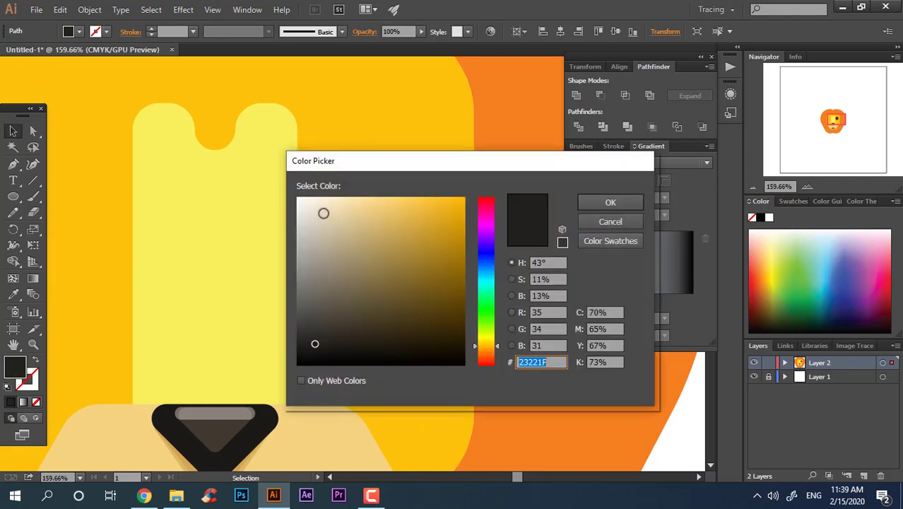
click(299, 197)
click(609, 204)
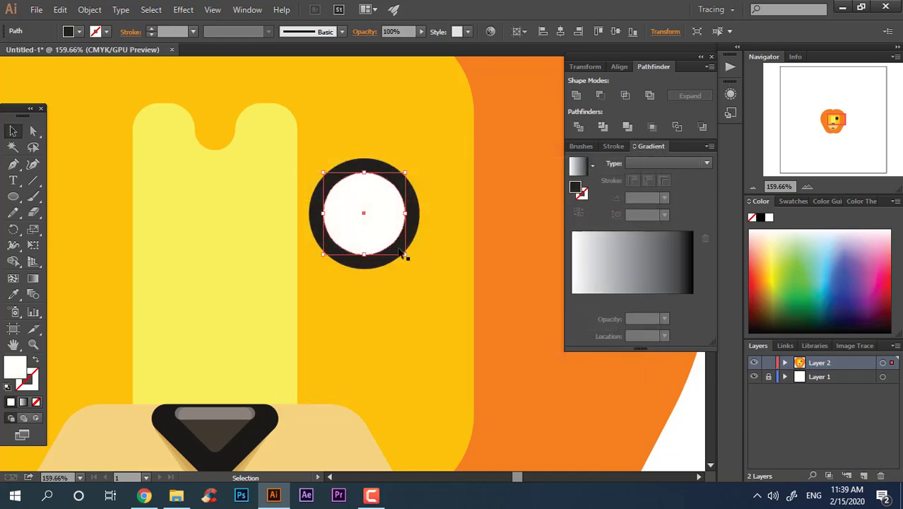
Add a smaller concentric copy inside the white circle and fill it with the outer circle's sampled near-black.
drag(408, 255, 392, 244)
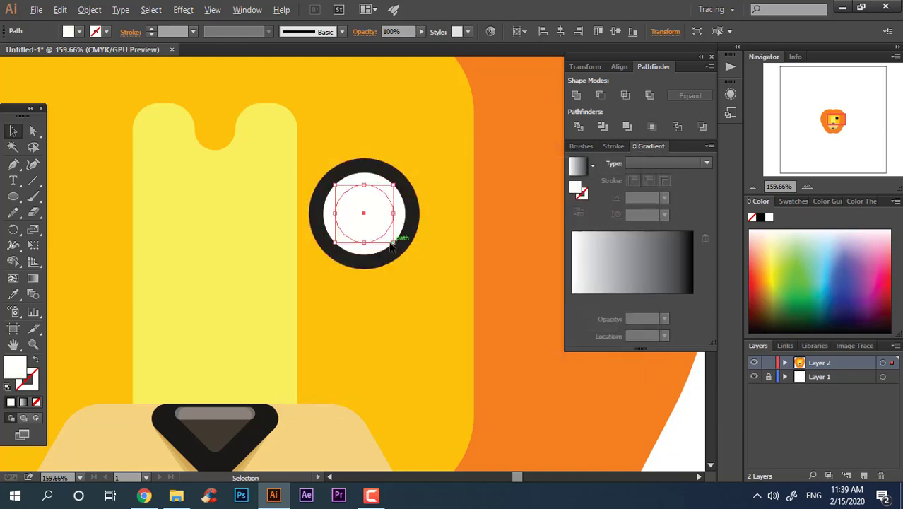
click(16, 294)
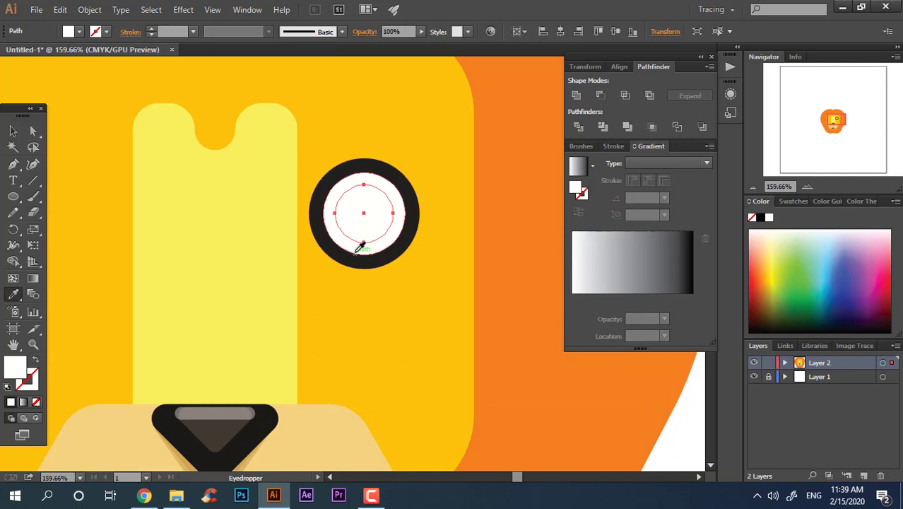
click(355, 247)
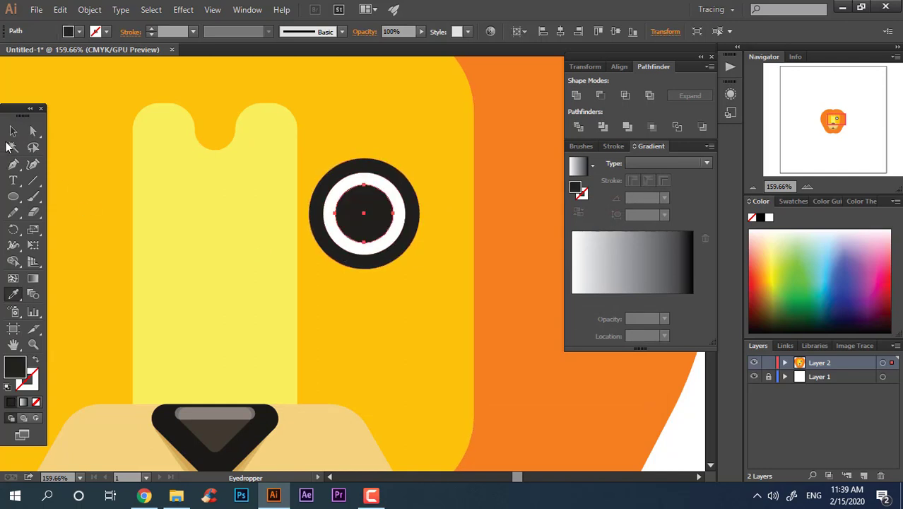
Add a concentric copy about half the size inside the inner dark circle, fill it with brown 8C5C46, and deselect it.
click(12, 131)
drag(393, 242, 382, 229)
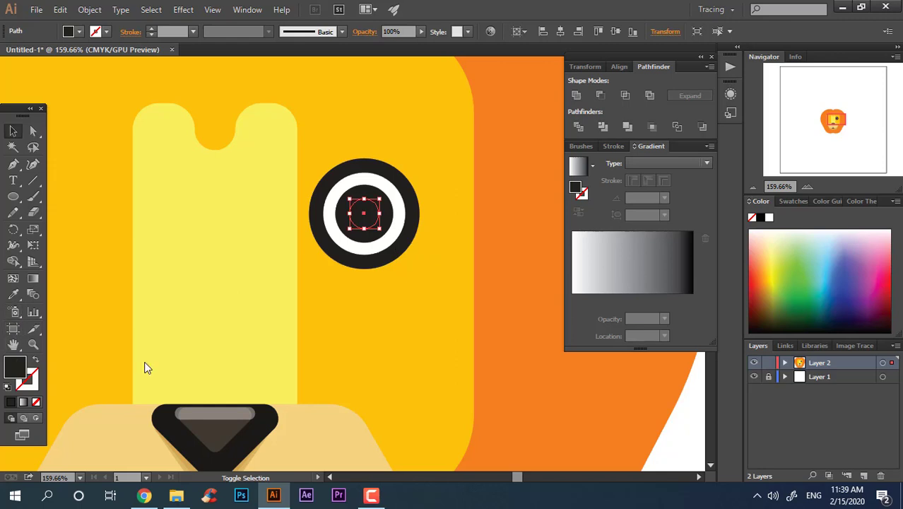
double_click(14, 365)
click(485, 357)
click(379, 266)
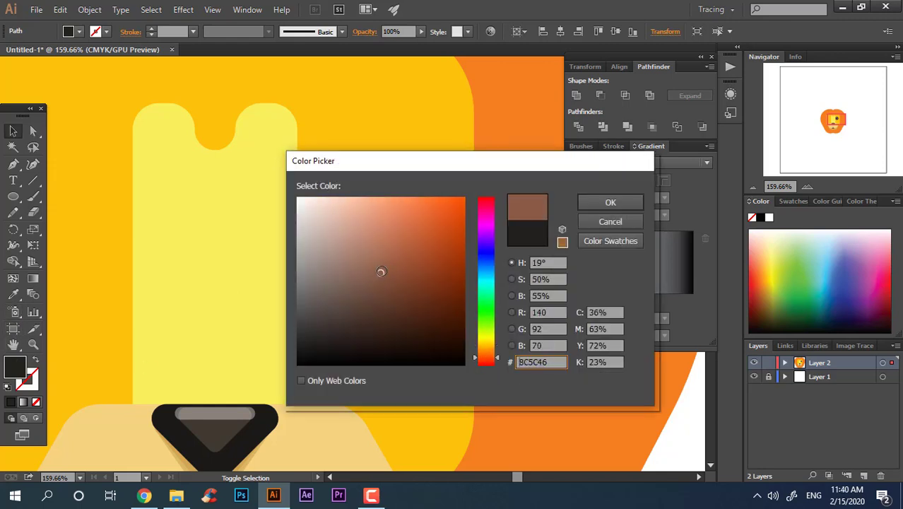
click(586, 200)
scroll(227, 242, down, 3)
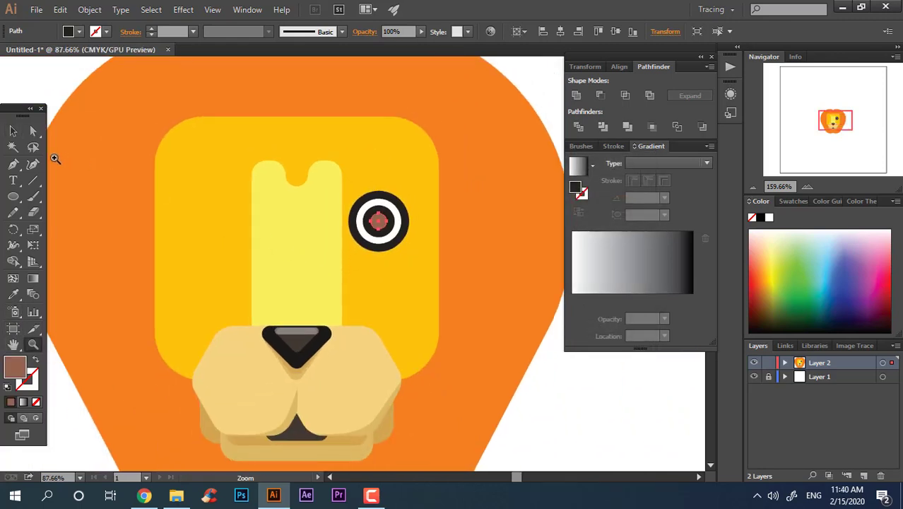
click(565, 442)
key(z)
drag(546, 392, 340, 335)
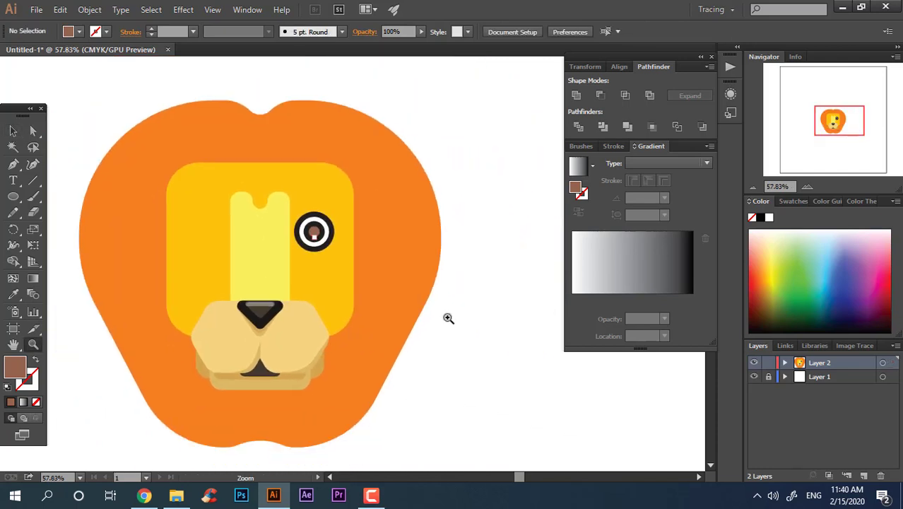
Make a smaller concentric copy of the brown pupil circle and fill it with white.
drag(318, 233, 467, 308)
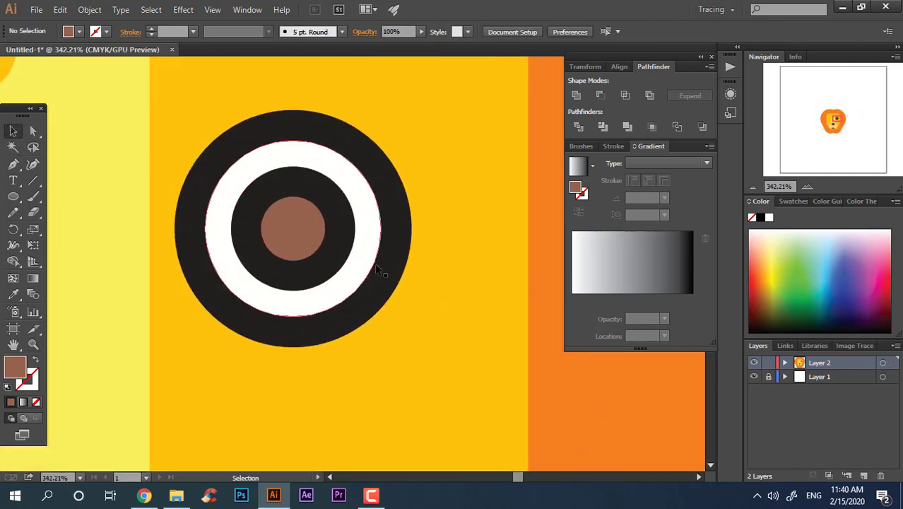
click(312, 245)
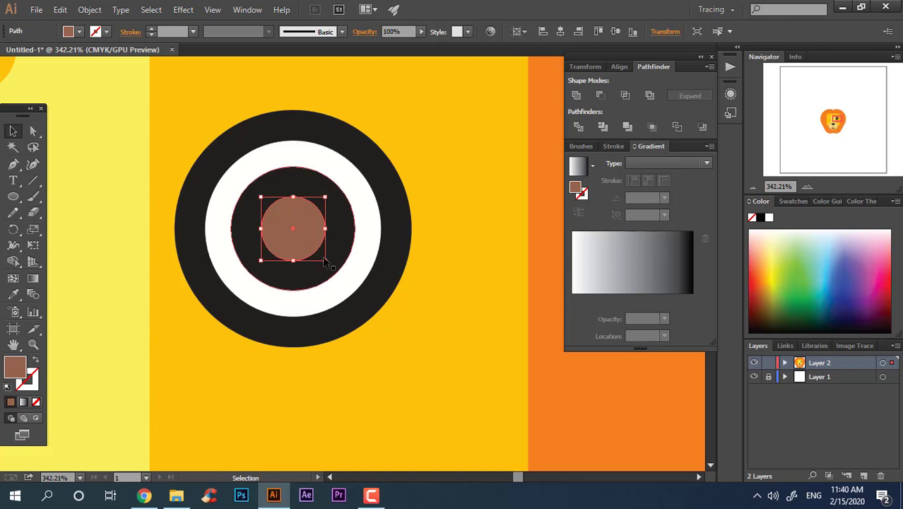
drag(325, 261, 311, 246)
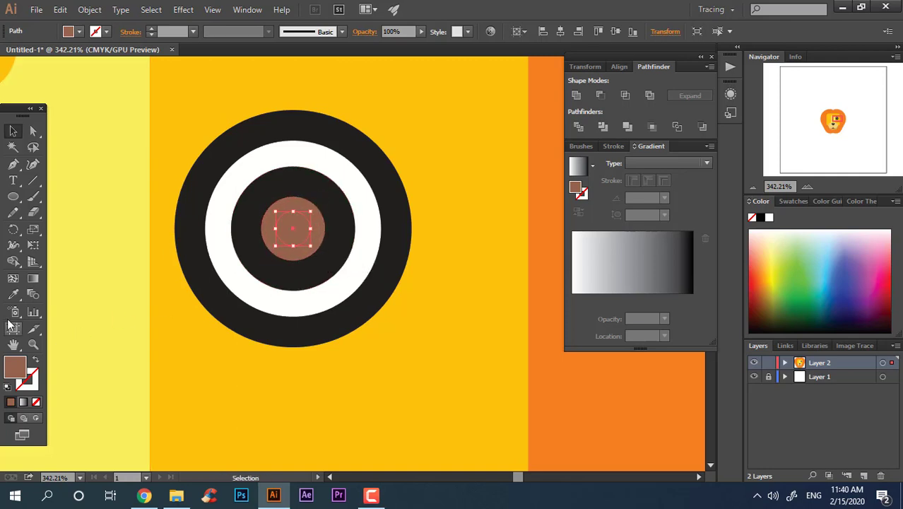
click(270, 296)
key(v)
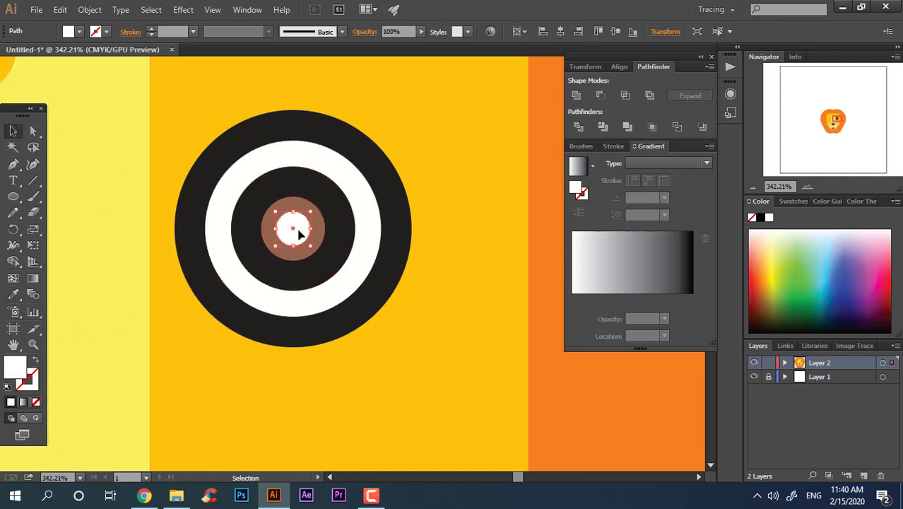
Place the small white circle at the pupil's upper right and a copy at its lower left as eye highlights.
drag(299, 235, 289, 260)
click(651, 417)
key(z)
drag(346, 233, 196, 238)
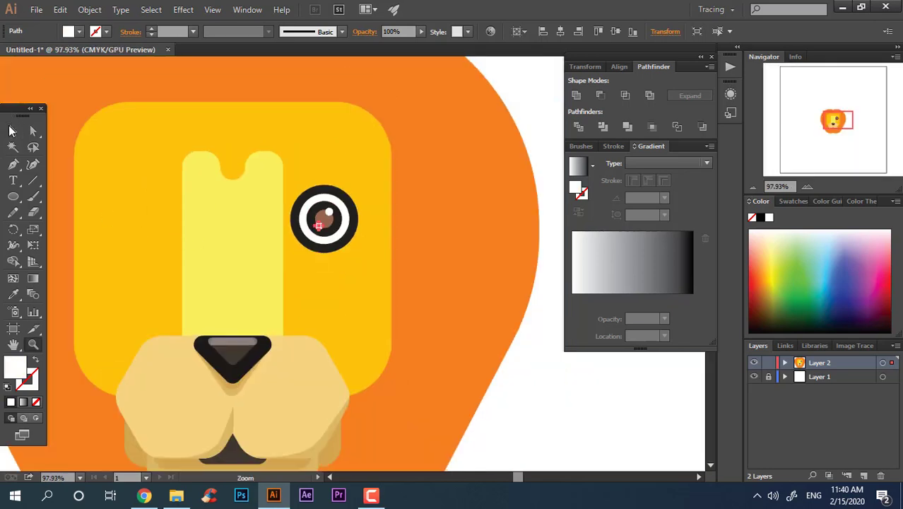
click(560, 377)
Draw a tall rectangle over the left side of the eye and fill it with the outer ring's black.
key(z)
drag(496, 320, 432, 315)
key(space)
drag(409, 237, 282, 306)
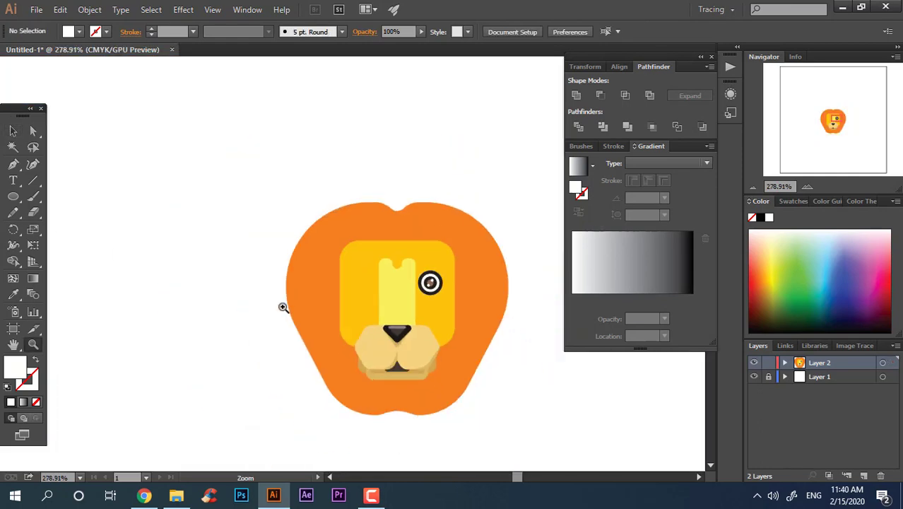
key(space)
drag(404, 280, 459, 334)
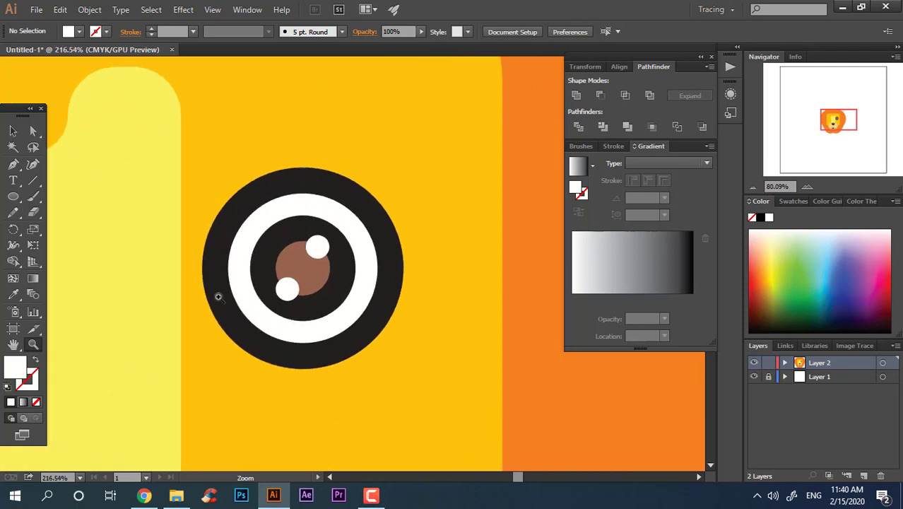
drag(9, 201, 53, 178)
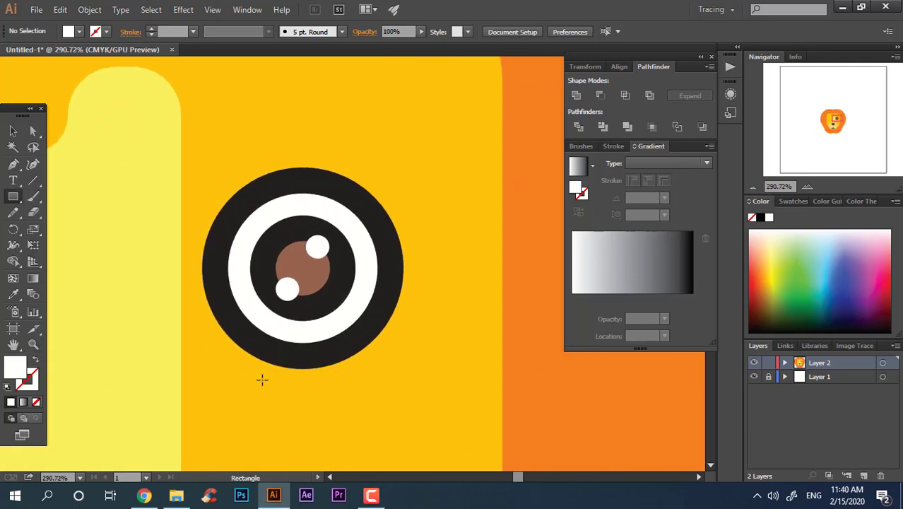
drag(262, 376, 207, 234)
click(17, 294)
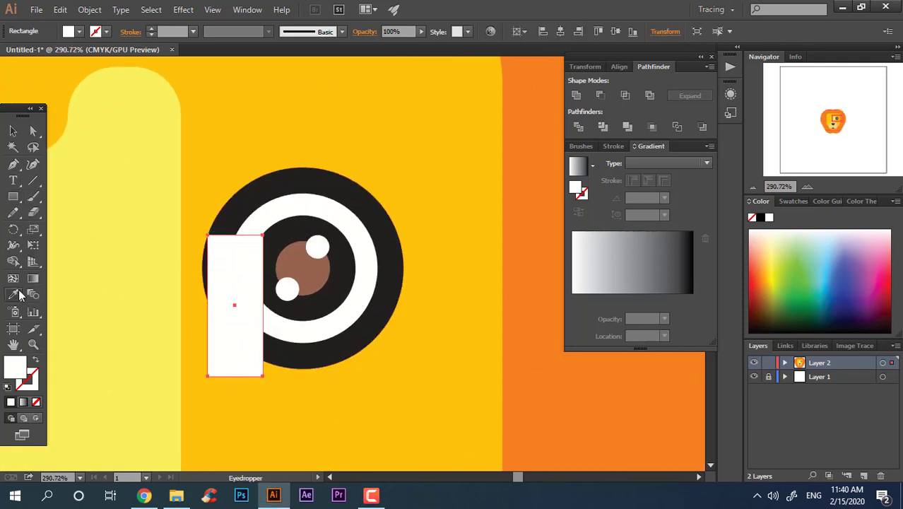
click(303, 350)
key(v)
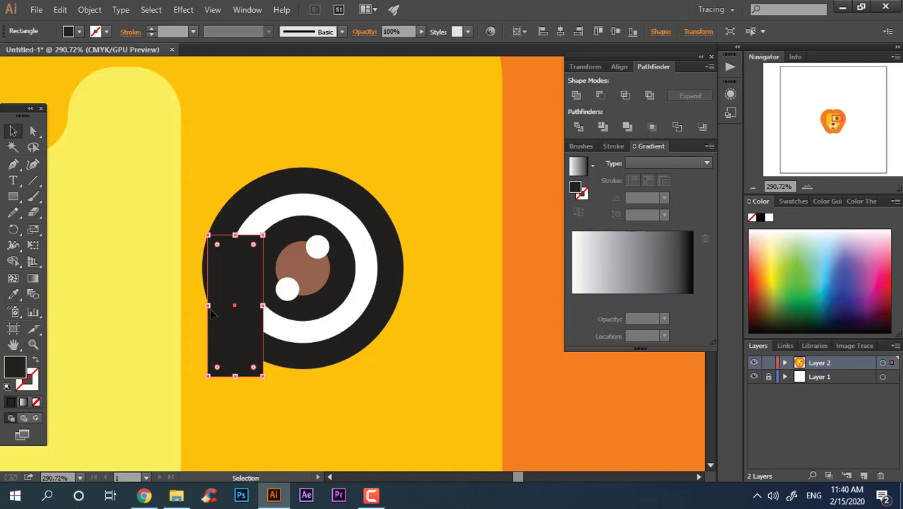
Narrow the black rectangle from its left side and extend it upward to about 22.7 by 83.5 pt.
drag(205, 306, 218, 306)
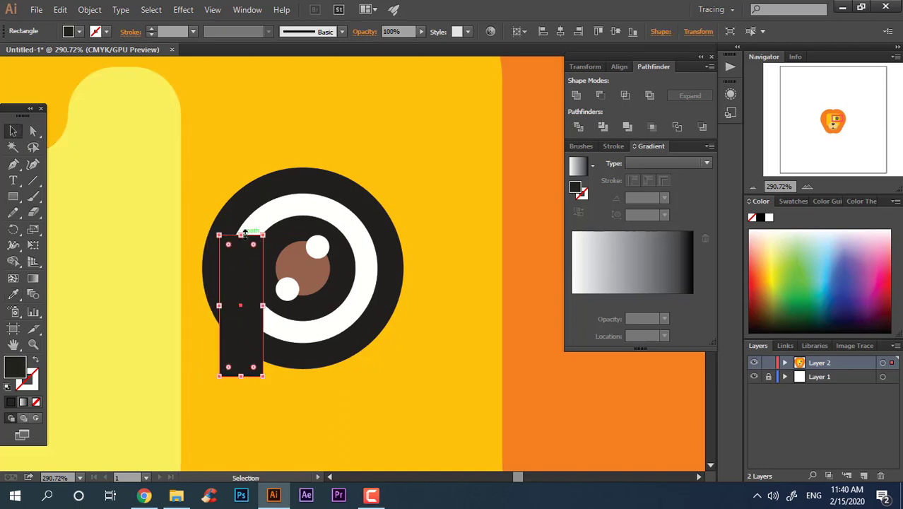
drag(242, 234, 242, 215)
key(ctrl+shift+a)
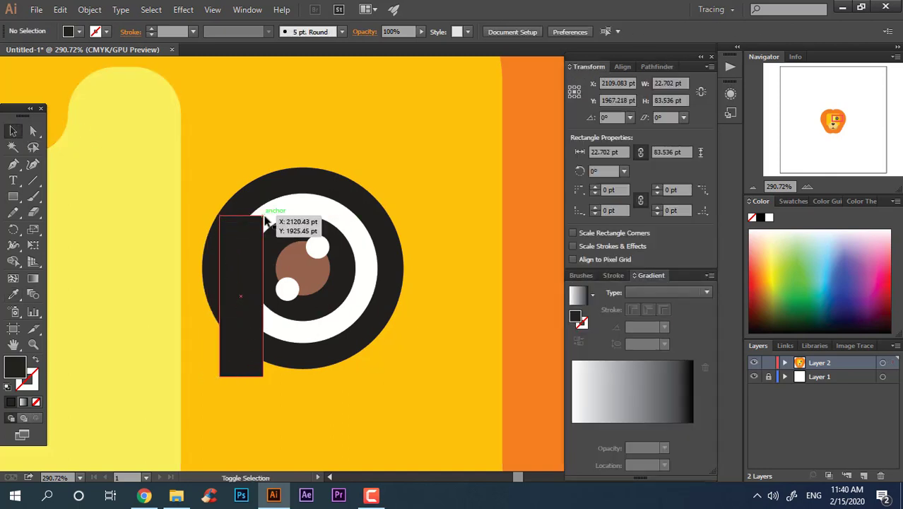
Copy the black bar, rotate the copy 90 degrees and lay it across the top of the eye, forming an L shape.
drag(242, 330, 262, 187)
right_click(260, 163)
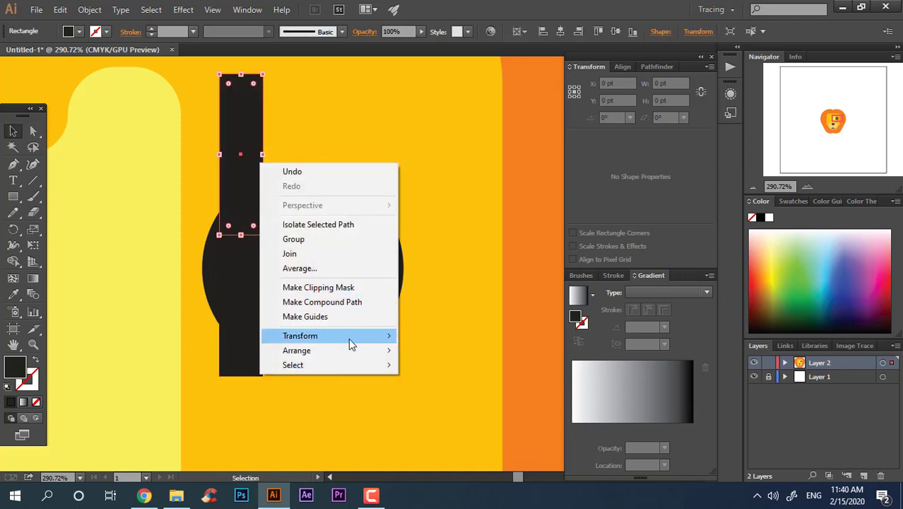
click(245, 208)
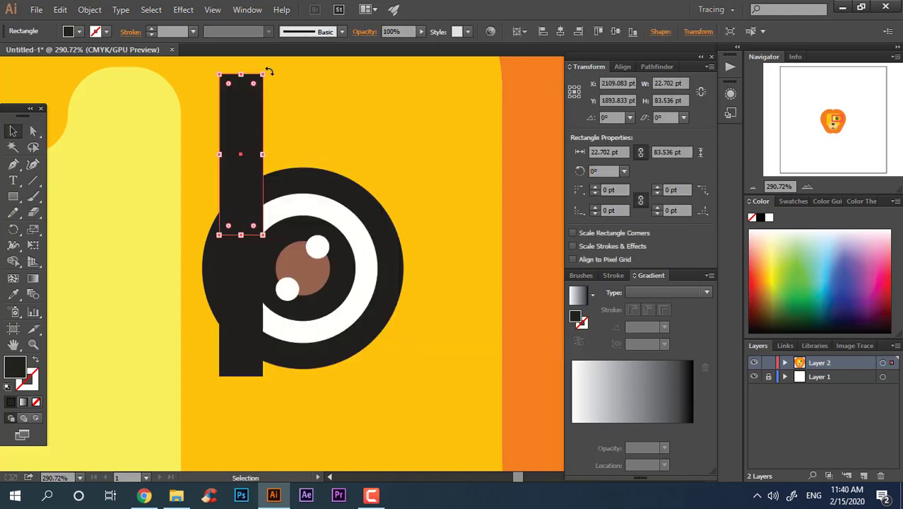
drag(268, 69, 374, 182)
drag(299, 157, 381, 235)
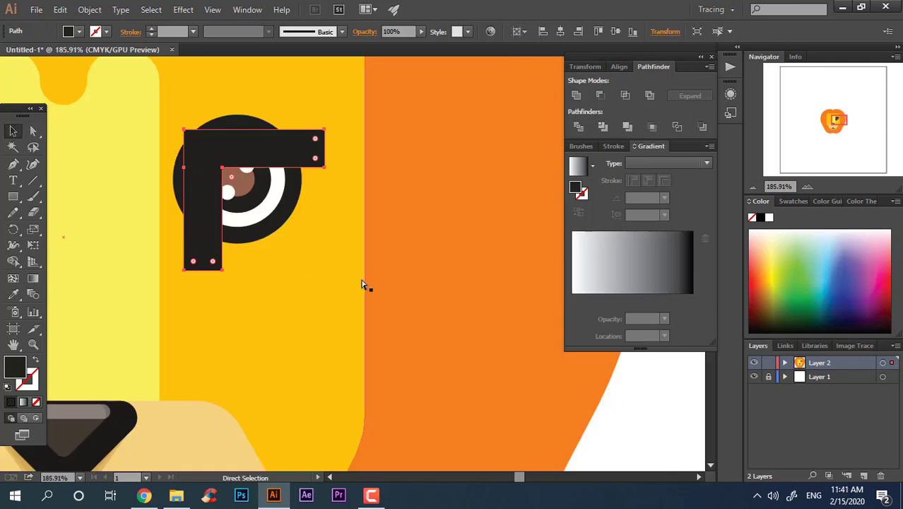
Divide the L shape and eye circles with Pathfinder, ungroup them and delete the circle pieces outside the L's inner corner.
key(v)
shift+click(263, 201)
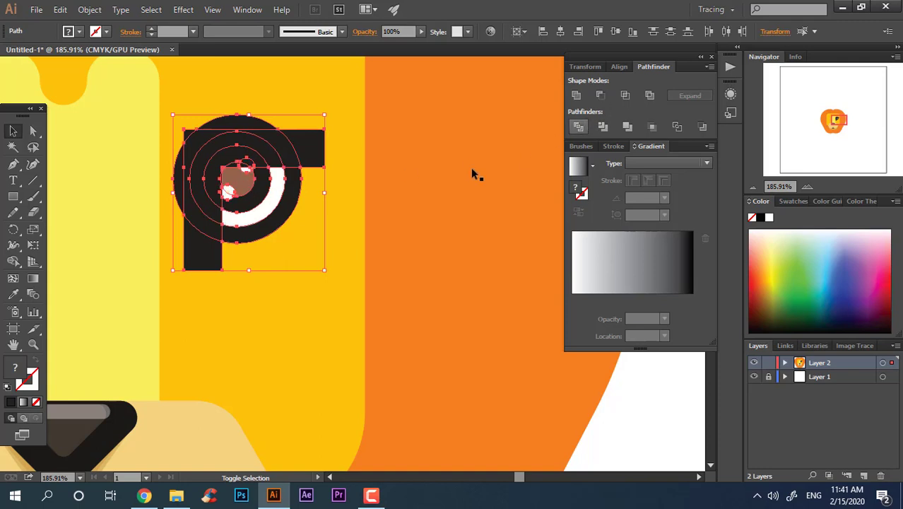
right_click(290, 200)
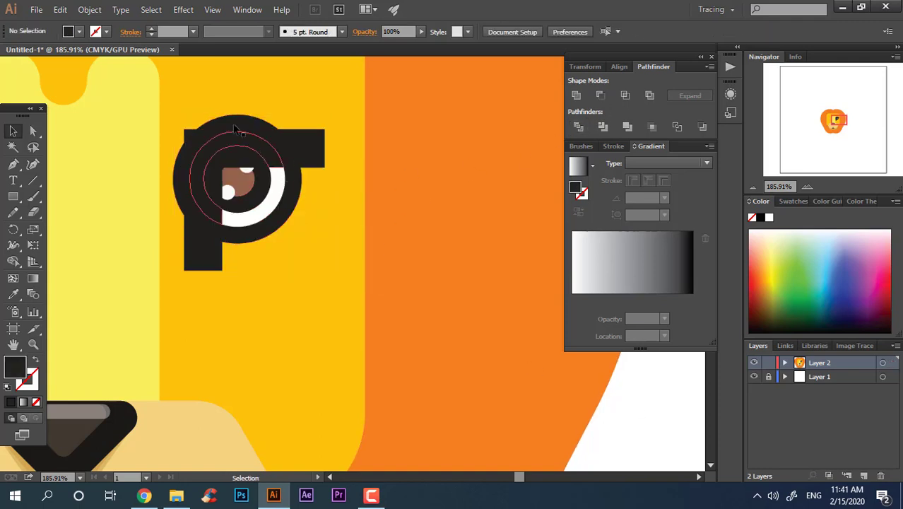
click(219, 145)
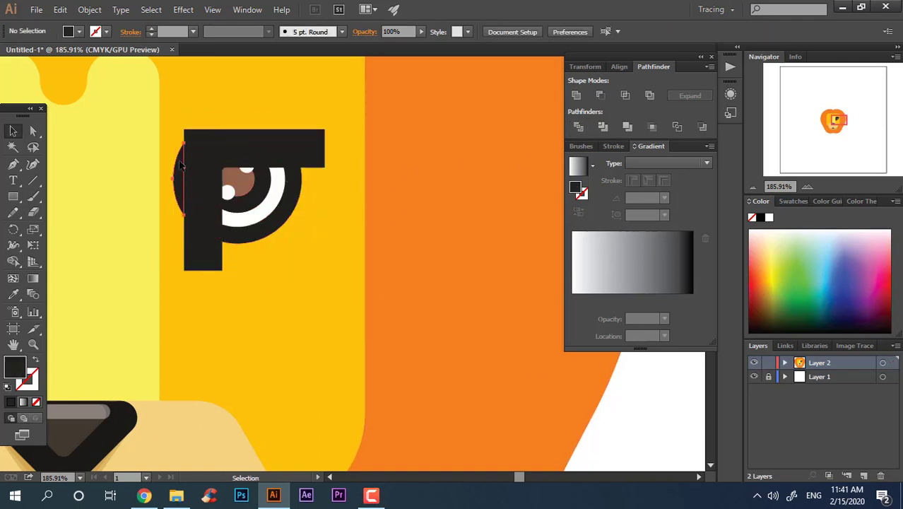
click(230, 170)
key(Delete)
mouse_move(239, 176)
mouse_down()
mouse_move(238, 141)
mouse_move(245, 169)
mouse_up()
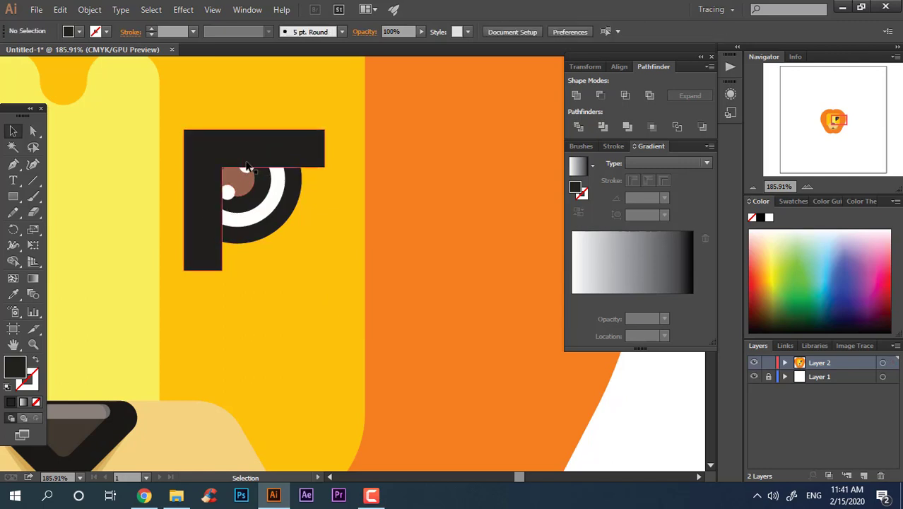
Recolour the eye's remaining white ring with the yellow sampled from the face.
click(221, 197)
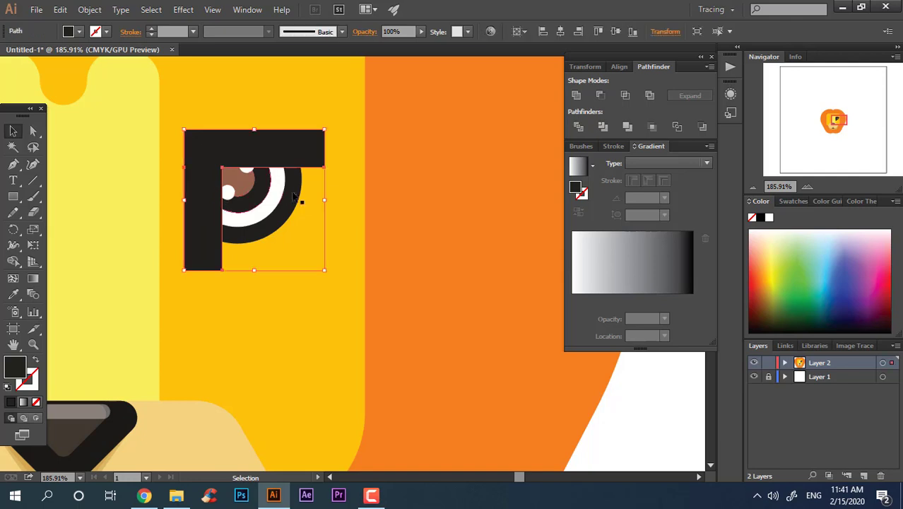
key(ctrl+shift+a)
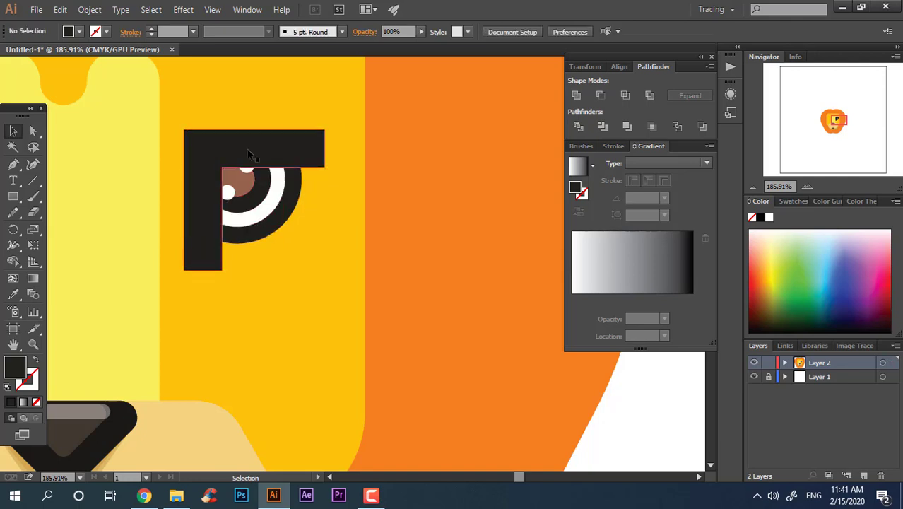
click(288, 185)
key(i)
click(311, 201)
Align the horizontal black bar with the vertical bar's corner and unite both into one L shape.
drag(177, 113, 275, 191)
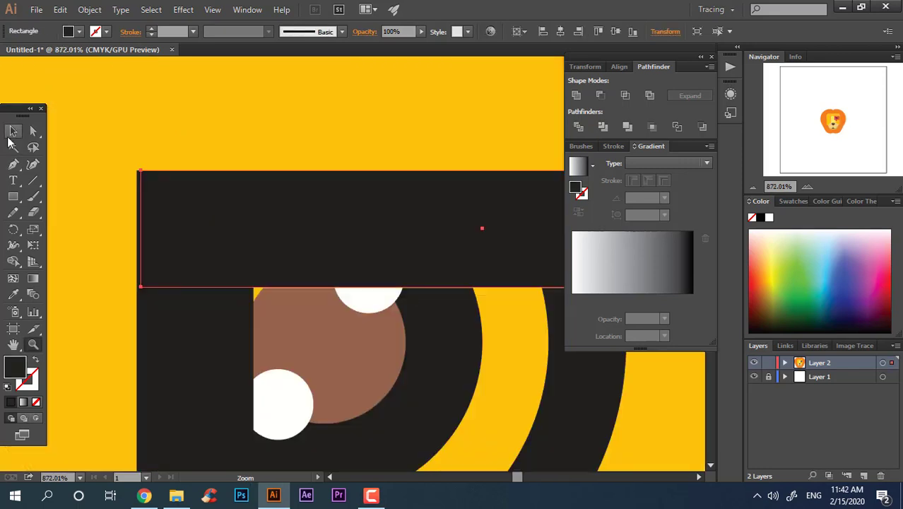
click(316, 238)
drag(316, 238, 310, 232)
shift+click(233, 338)
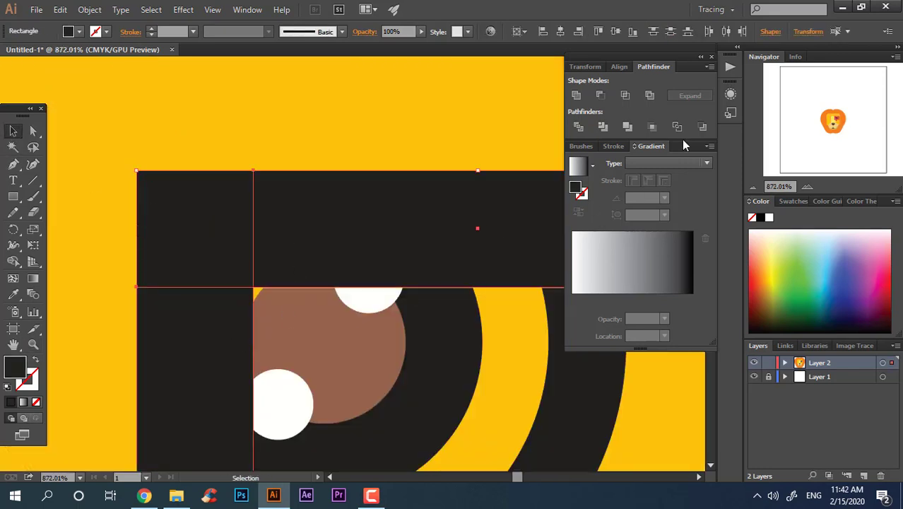
click(575, 94)
Round the inner and outer corners at the L shape's bend, the outer one to about 18 pt.
key(z)
scroll(341, 106, down, 5)
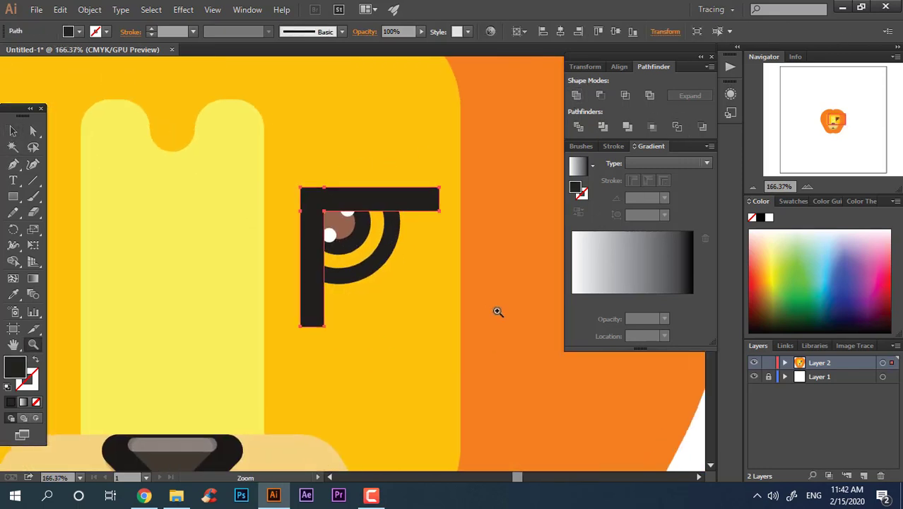
scroll(495, 308, up, 1)
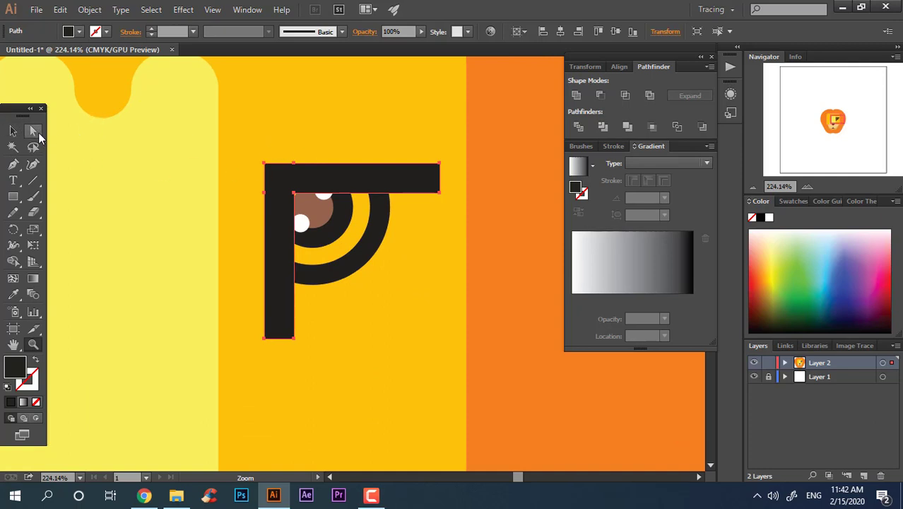
click(32, 131)
click(264, 165)
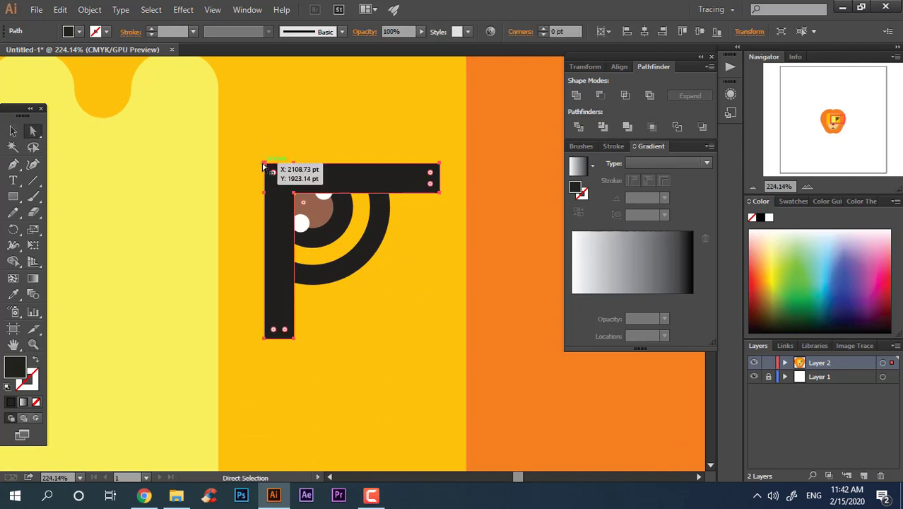
shift+click(295, 194)
drag(312, 211, 320, 218)
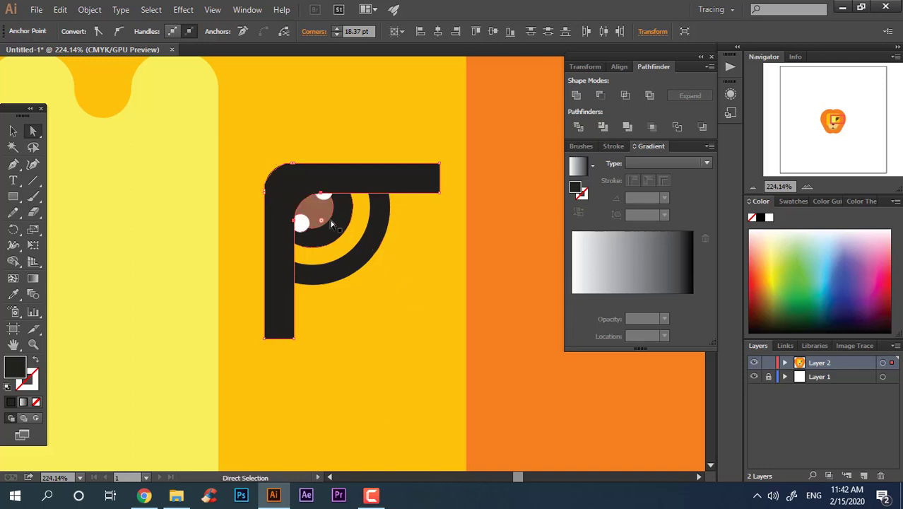
Fully round both free ends of the L shape with a corner radius of about 10 pt, then deselect it.
click(440, 178)
drag(431, 182, 297, 189)
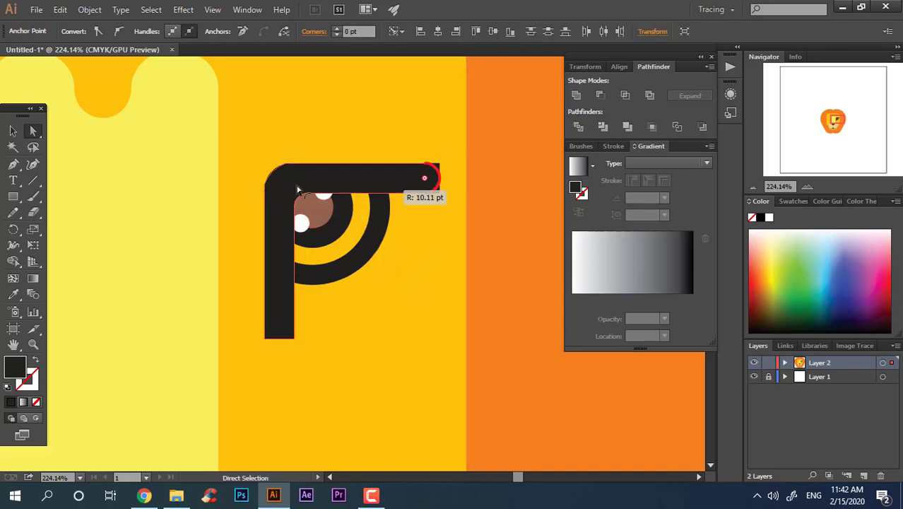
click(267, 340)
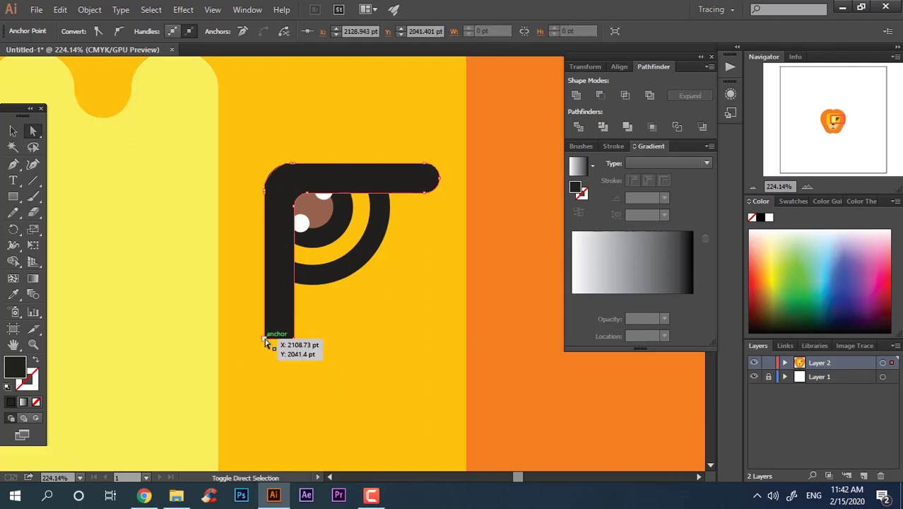
drag(273, 330, 282, 254)
scroll(371, 145, down, 5)
scroll(371, 146, down, 2)
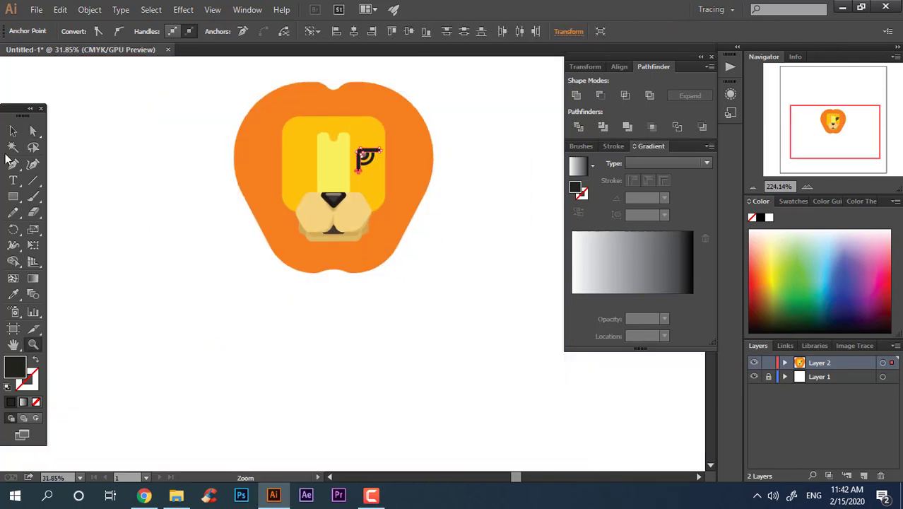
click(395, 358)
scroll(403, 215, up, 5)
scroll(287, 227, down, 5)
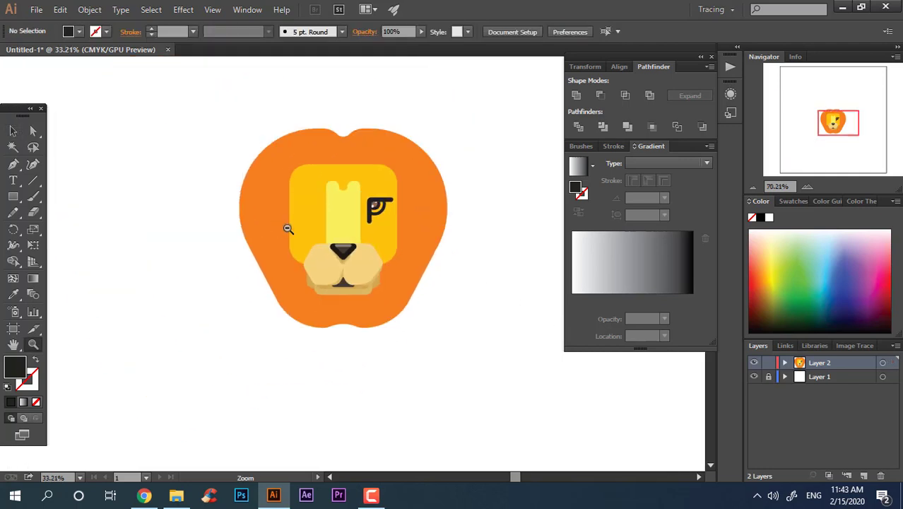
scroll(423, 219, up, 5)
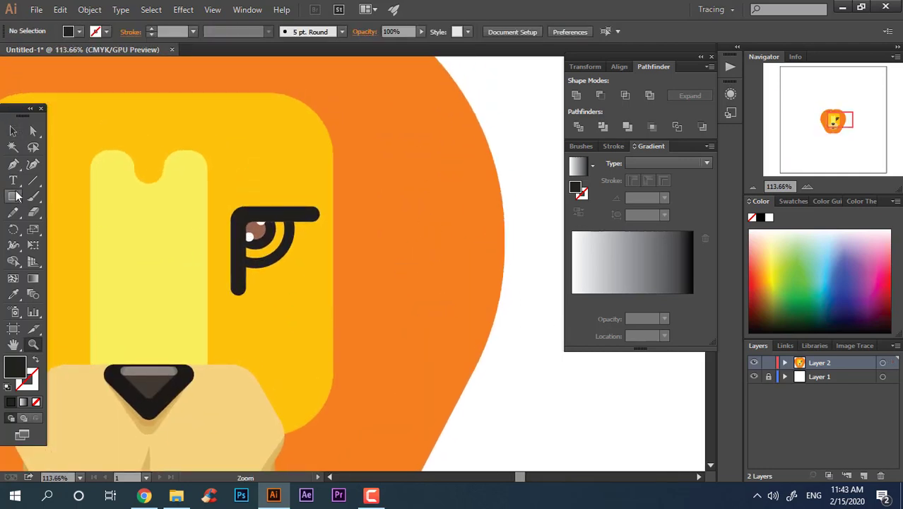
scroll(176, 239, up, 3)
drag(13, 197, 61, 230)
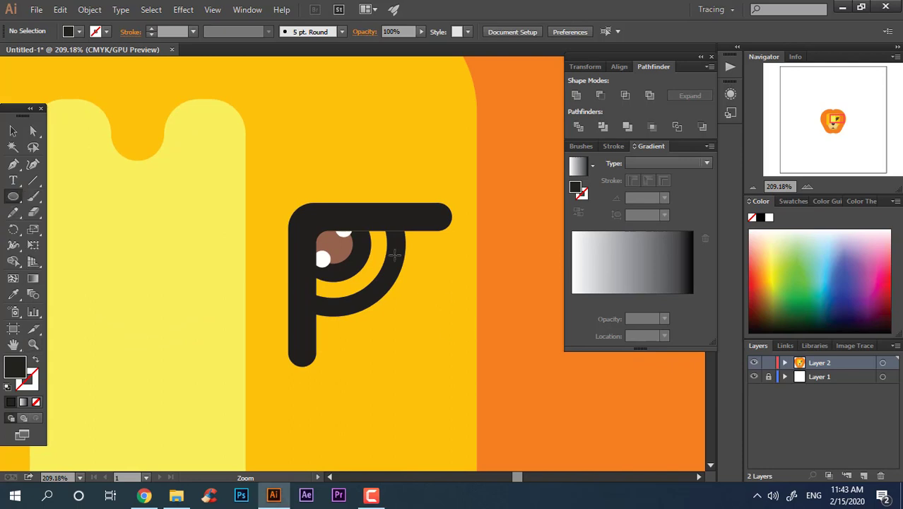
mouse_move(309, 210)
mouse_down()
mouse_move(417, 306)
mouse_move(430, 330)
mouse_up()
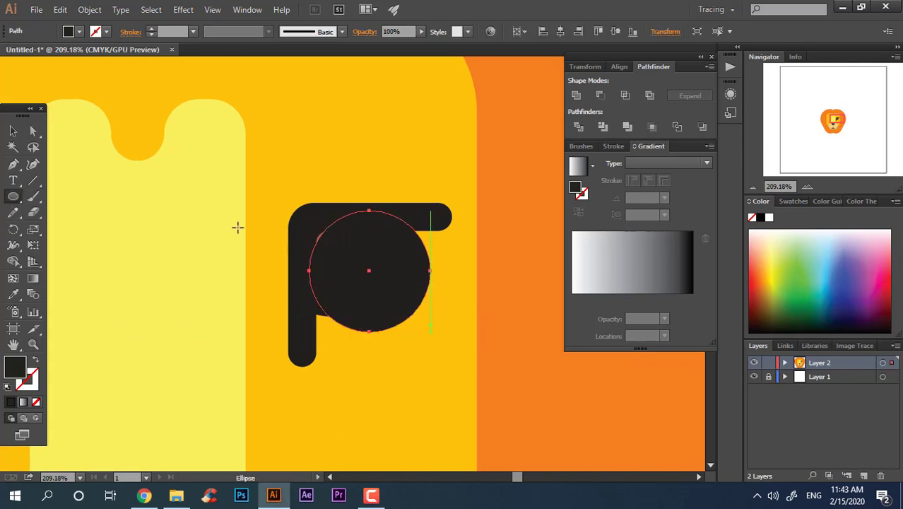
key(ctrl+z)
Draw a rectangle over the eye inside the L shape and fill it with the orange sampled from the mane.
drag(13, 197, 70, 194)
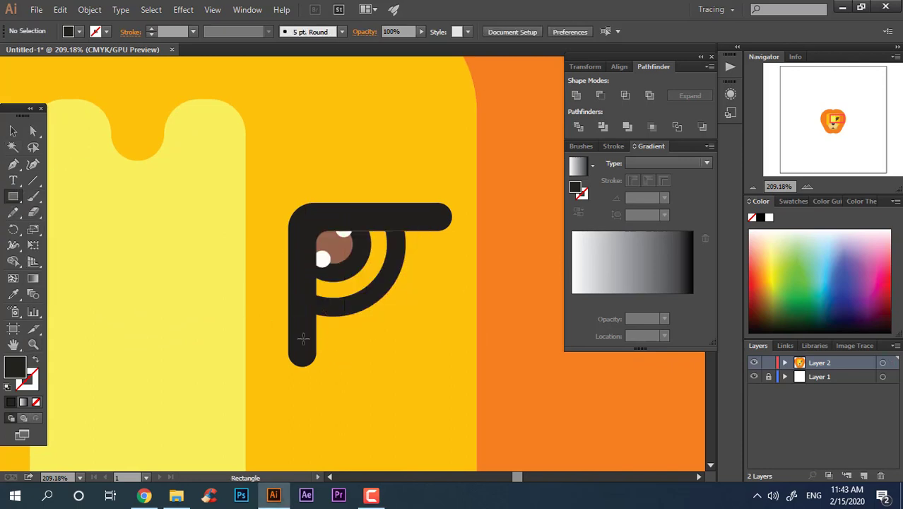
drag(302, 339, 416, 217)
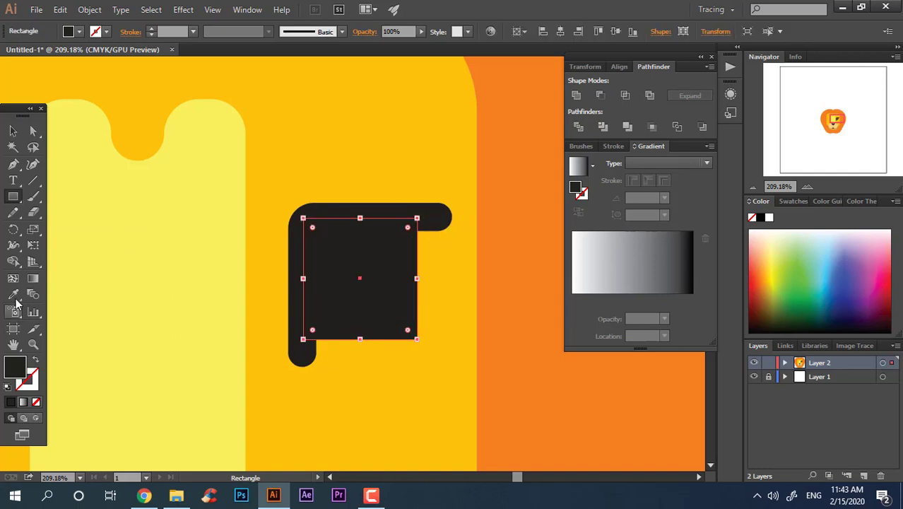
click(14, 295)
click(555, 396)
click(14, 131)
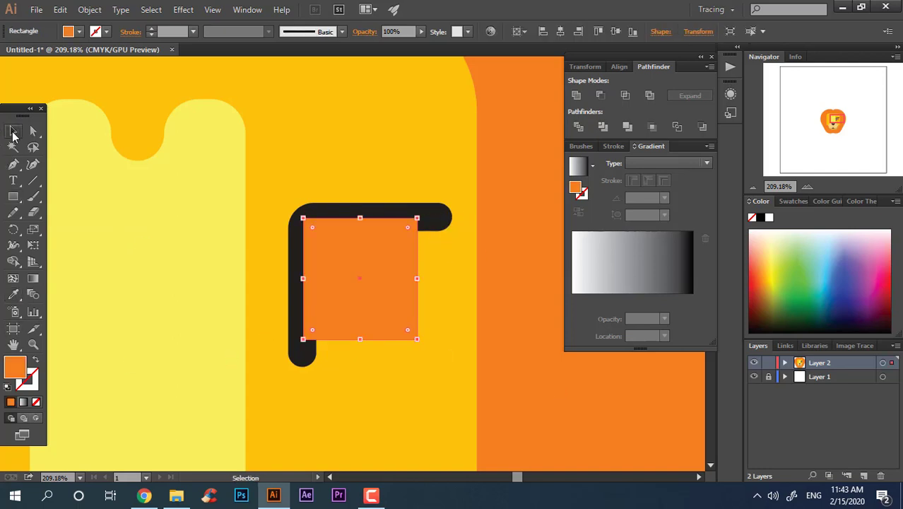
Send the orange rectangle behind the eye and the L shape, and round its lower outer corner to about 46 pt.
key(ctrl+bracketleft)
key(ctrl+bracketleft)
key(ctrl+bracketleft)
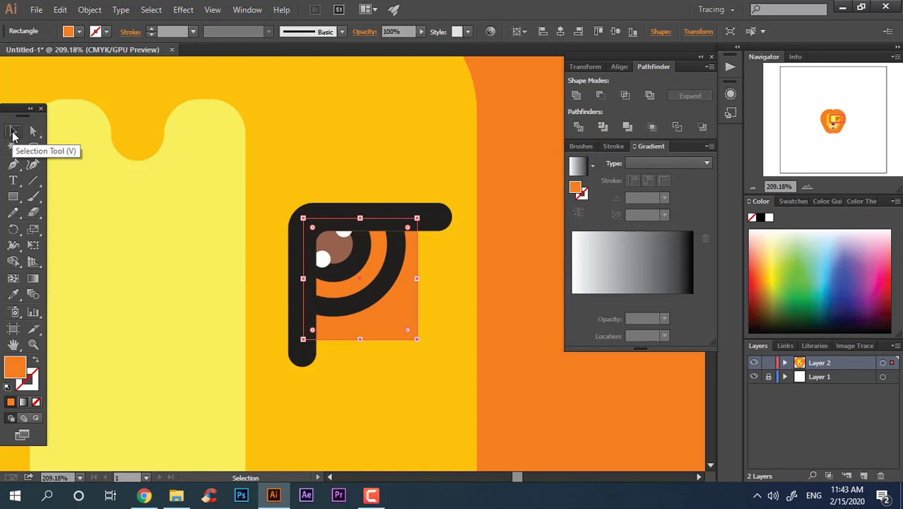
click(32, 130)
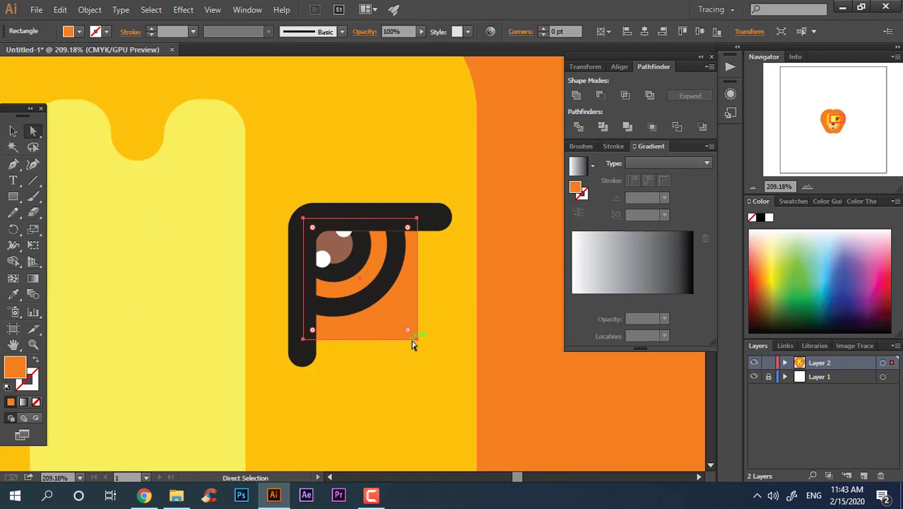
click(415, 340)
drag(409, 332, 353, 286)
Draw a narrow vertical orange rectangle hanging below the eye beside the L shape, and send it behind the black shapes.
key(z)
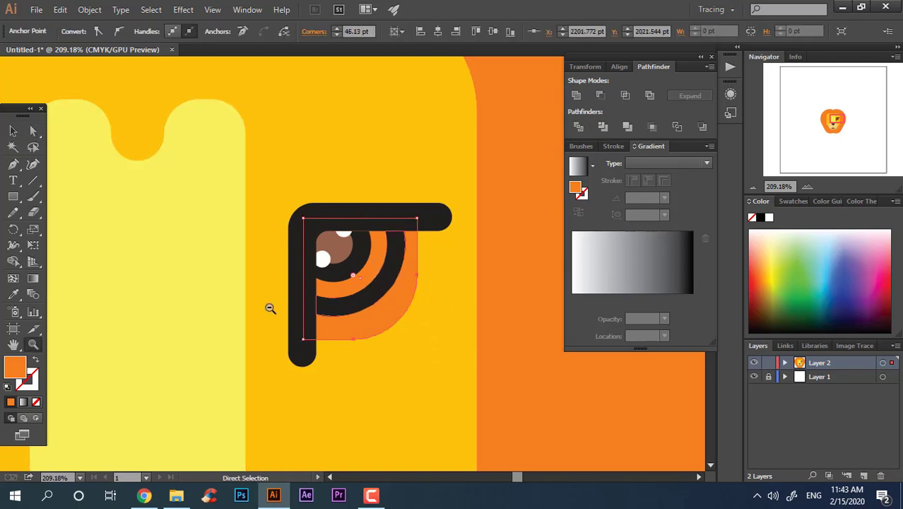
alt+click(382, 300)
drag(399, 370, 451, 389)
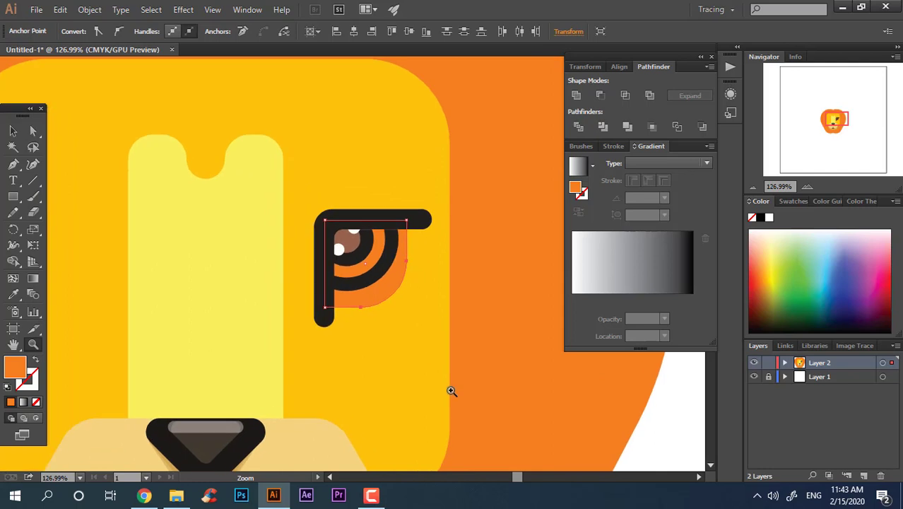
click(19, 200)
drag(326, 281, 364, 368)
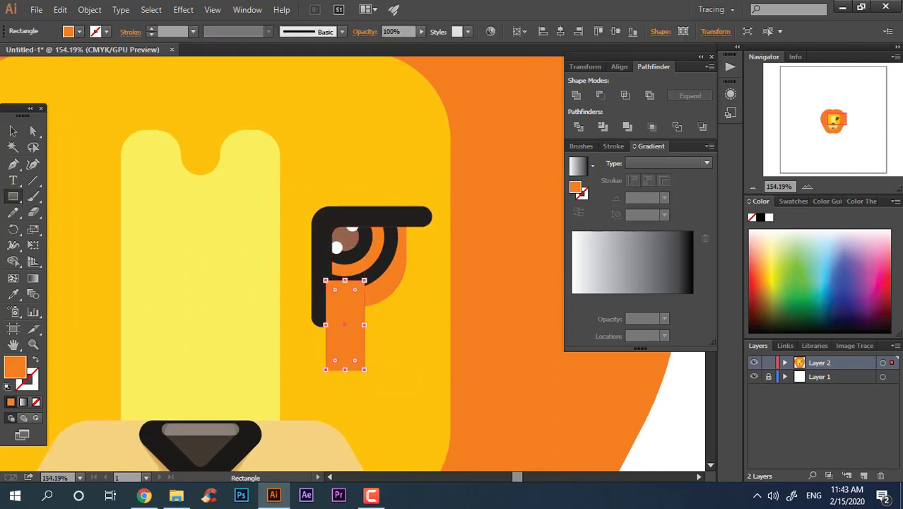
click(15, 132)
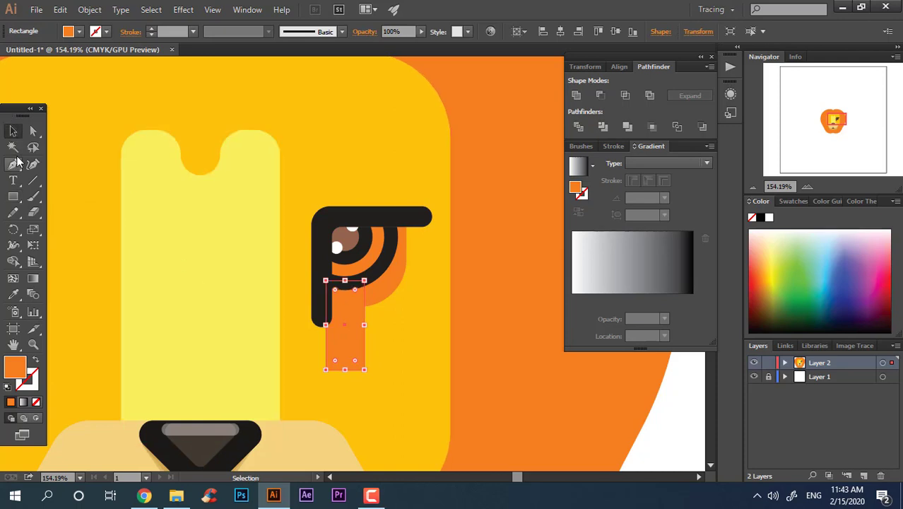
Fully round the narrow rectangle's lower end and unite it with the orange patch around the eye.
click(33, 130)
drag(323, 372, 381, 301)
shift+click(383, 298)
click(575, 95)
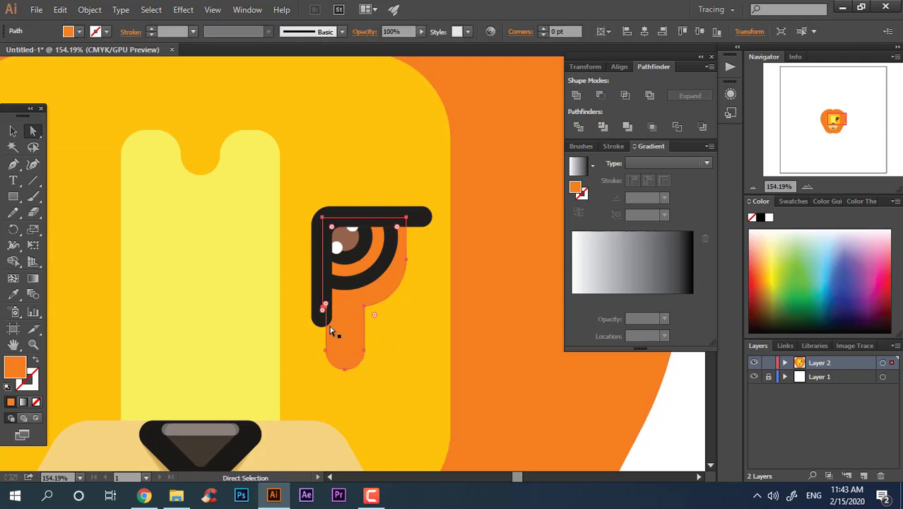
Round the inner corner where the orange strip meets the eye patch to about 23 pt.
click(368, 310)
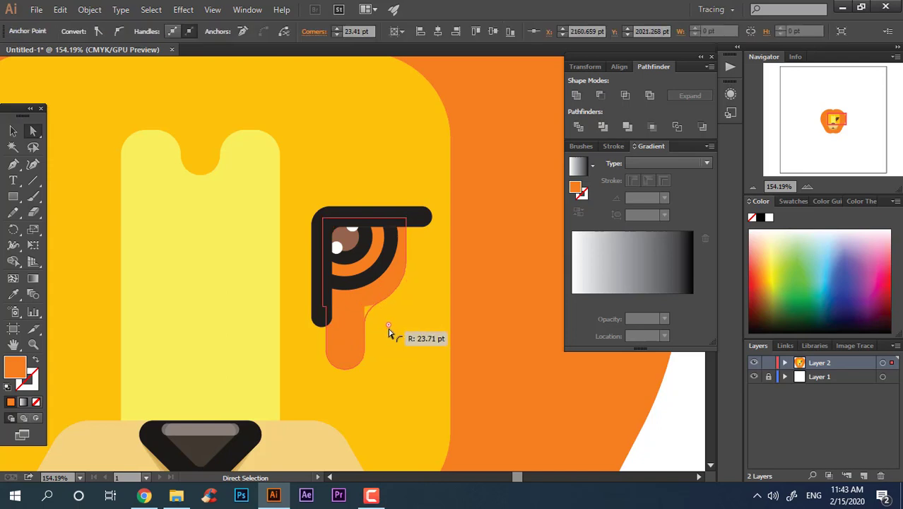
drag(388, 332, 389, 332)
key(z)
drag(278, 306, 84, 205)
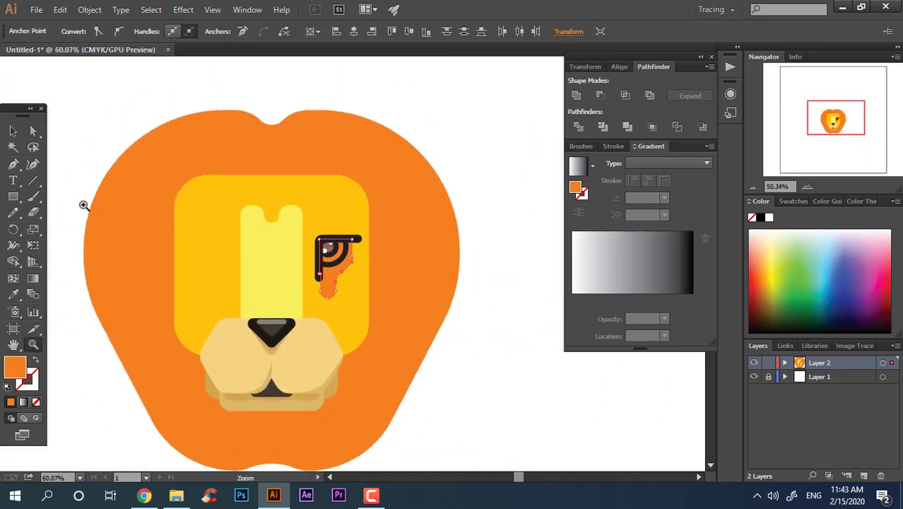
Draw a circle about 63 pt in diameter over the eye and fill it with white.
drag(387, 250, 325, 318)
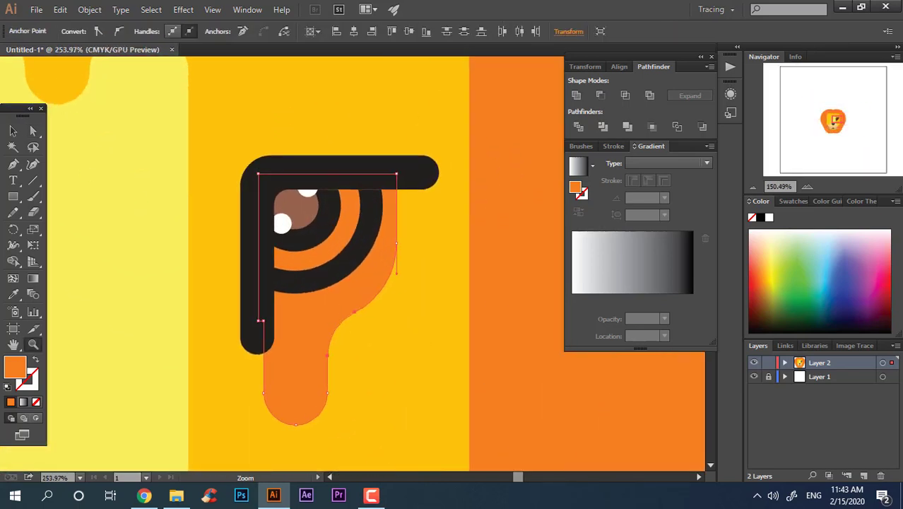
drag(13, 196, 64, 220)
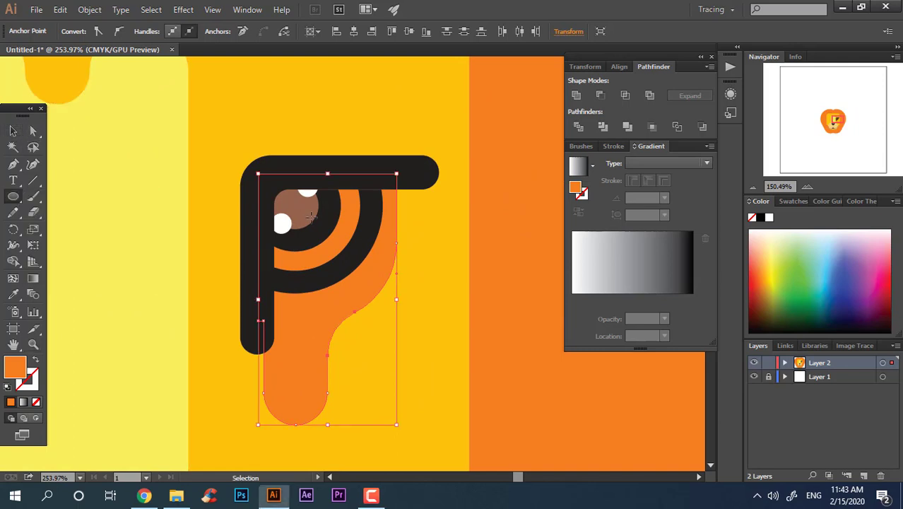
drag(265, 168, 369, 274)
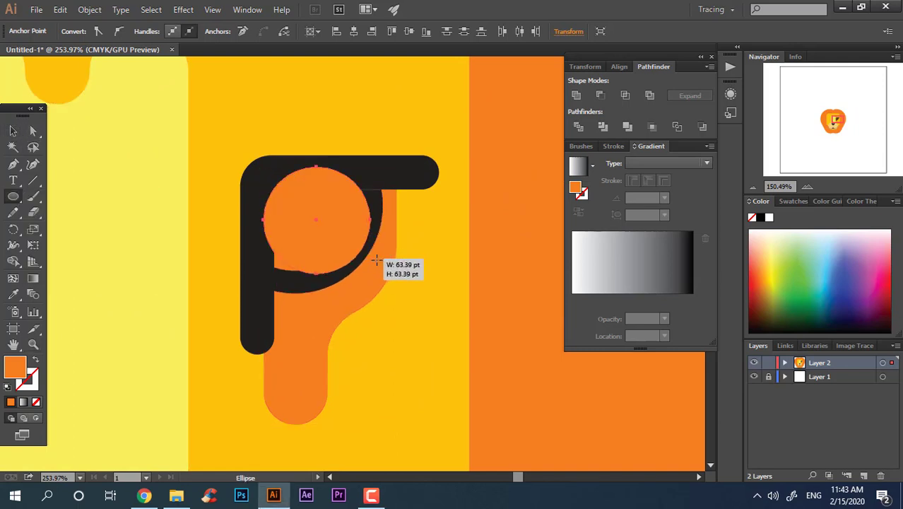
click(768, 217)
Stretch the white circle toward the L shape's vertical bar, send it behind the pupil and inner black ring, and deselect it.
scroll(299, 236, up, 1)
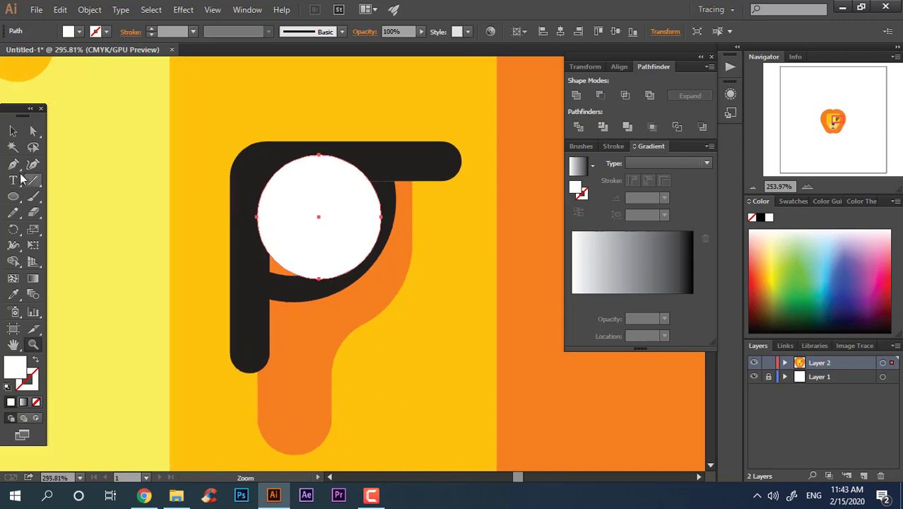
key(v)
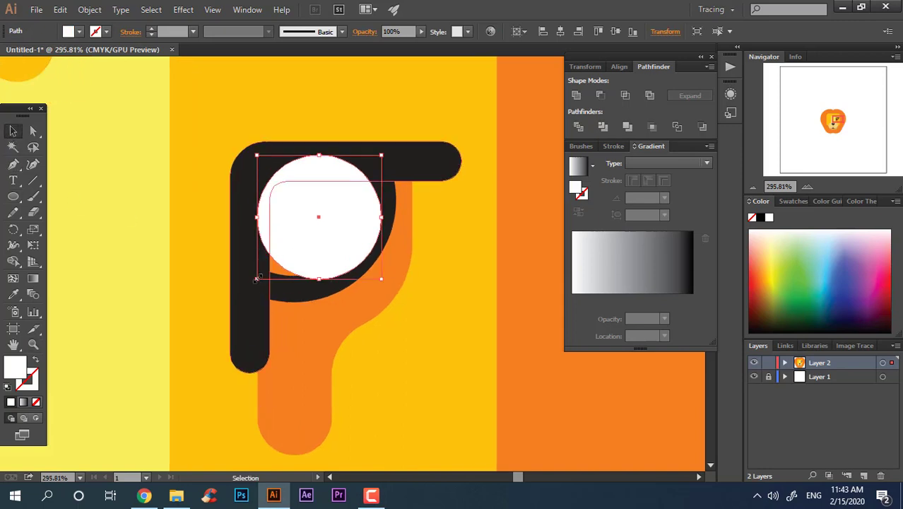
drag(255, 279, 230, 284)
key(a)
key(ctrl+[)
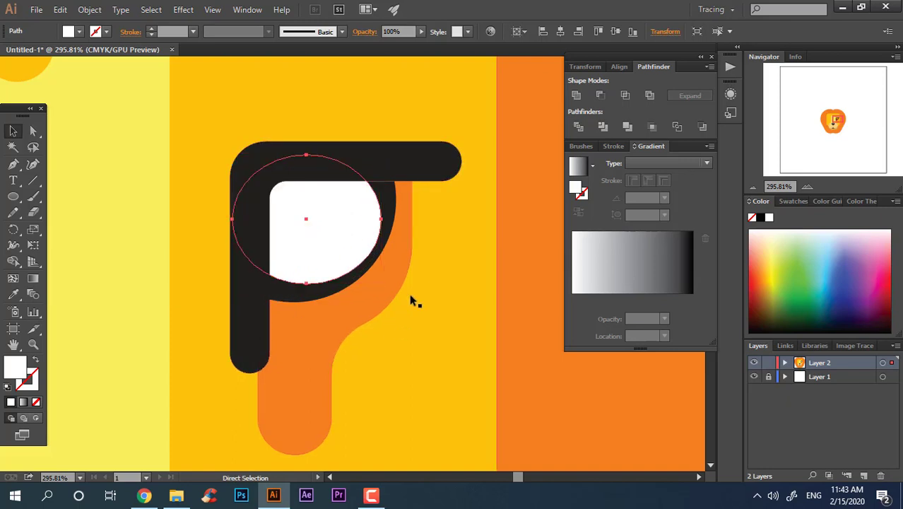
key(ctrl+[)
key(ctrl+[)
key(ctrl+[)
key(ctrl+[)
key(z)
drag(379, 202, 17, 212)
click(504, 410)
Draw a small rectangle about 28 by 41 pt just below the eye, against the L shape's vertical bar.
key(z)
drag(381, 199, 635, 310)
drag(312, 287, 452, 311)
drag(22, 192, 56, 195)
mouse_move(246, 231)
mouse_down()
mouse_move(324, 354)
mouse_move(325, 347)
mouse_up()
Sample the orange of the eye patch for the small rectangle and deepen its fill to a darker red-orange.
click(11, 297)
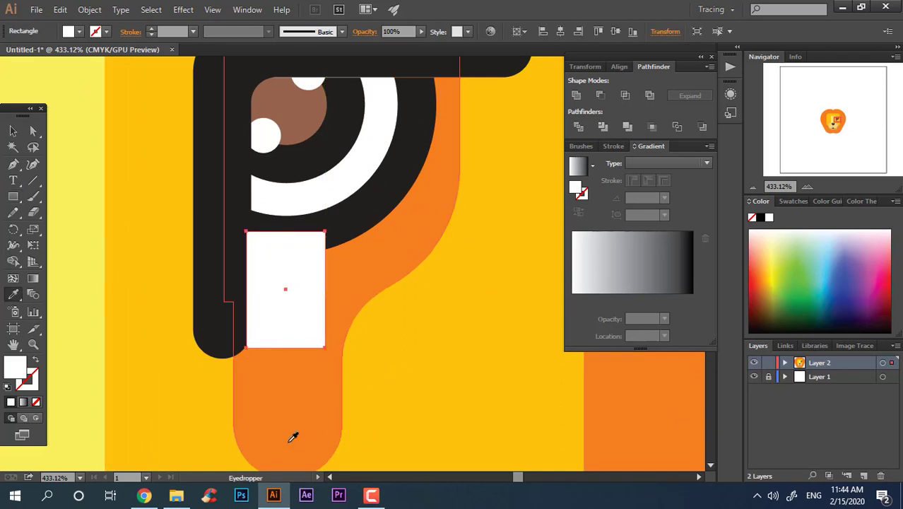
click(289, 441)
double_click(14, 366)
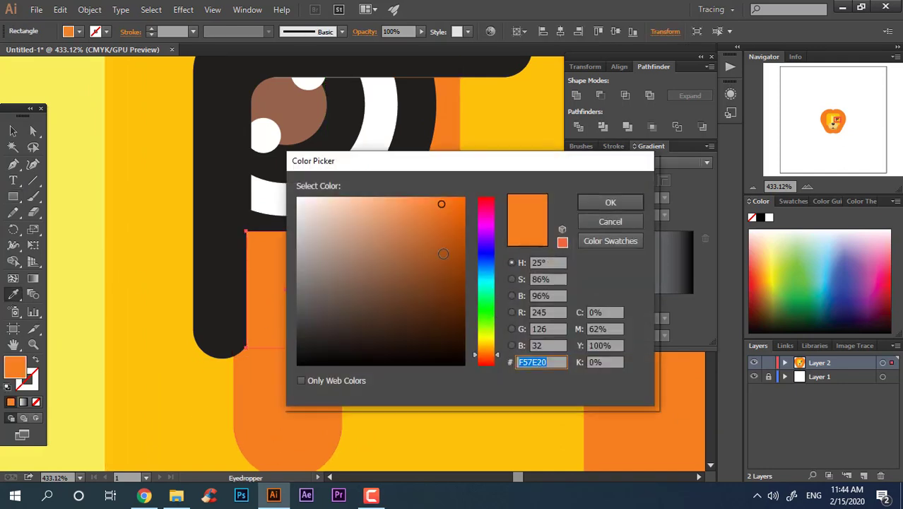
click(450, 207)
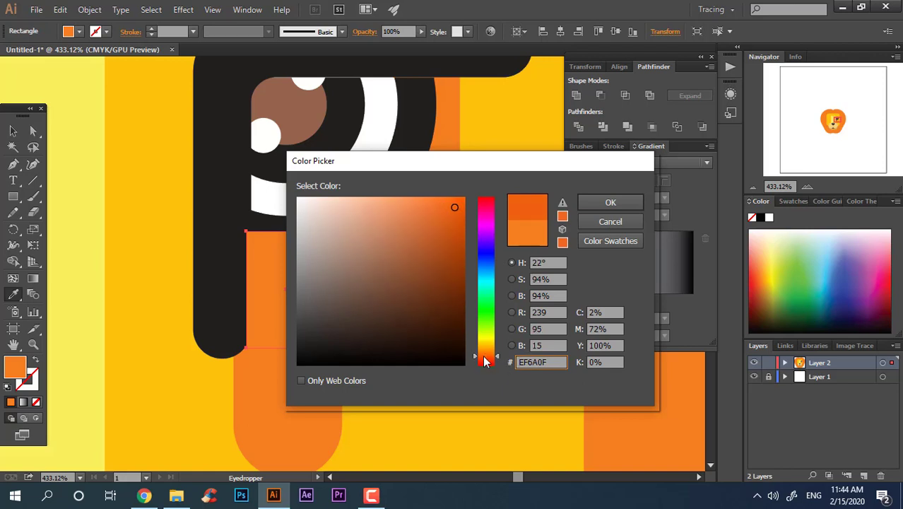
click(610, 202)
Round both lower corners of the red-orange rectangle to about 14 pt and send it behind the black eye shapes.
click(33, 130)
click(274, 307)
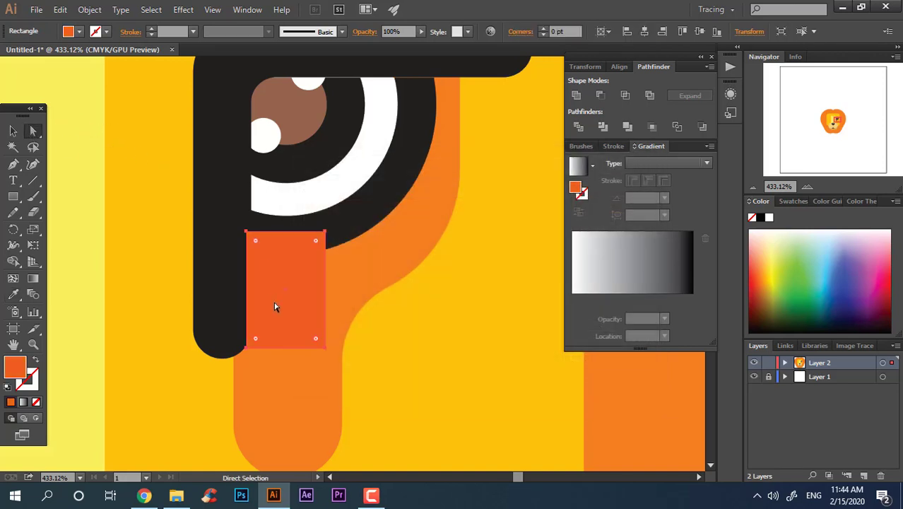
click(325, 348)
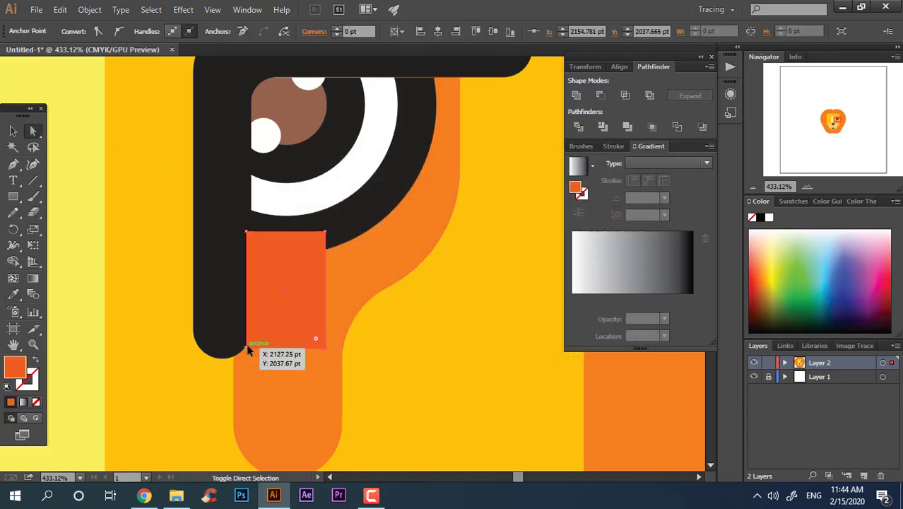
shift+click(246, 346)
drag(257, 339, 282, 206)
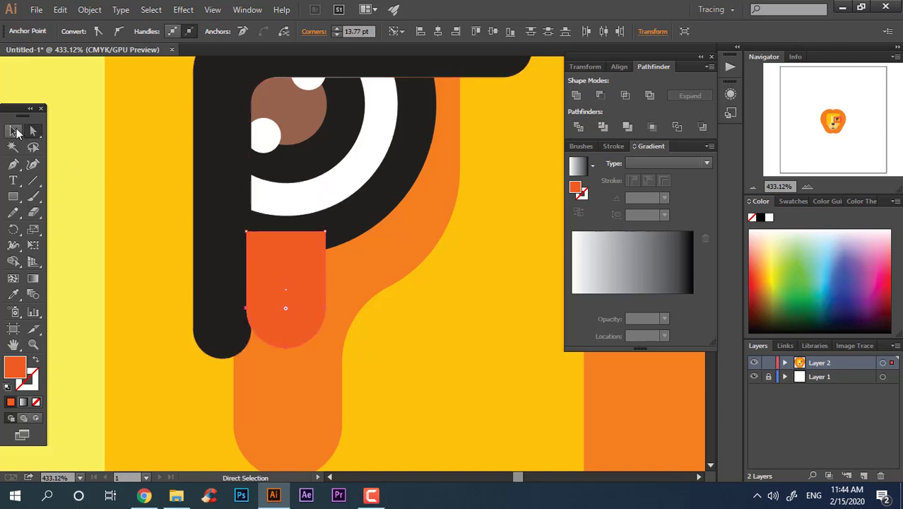
click(15, 131)
key(ctrl+bracketleft)
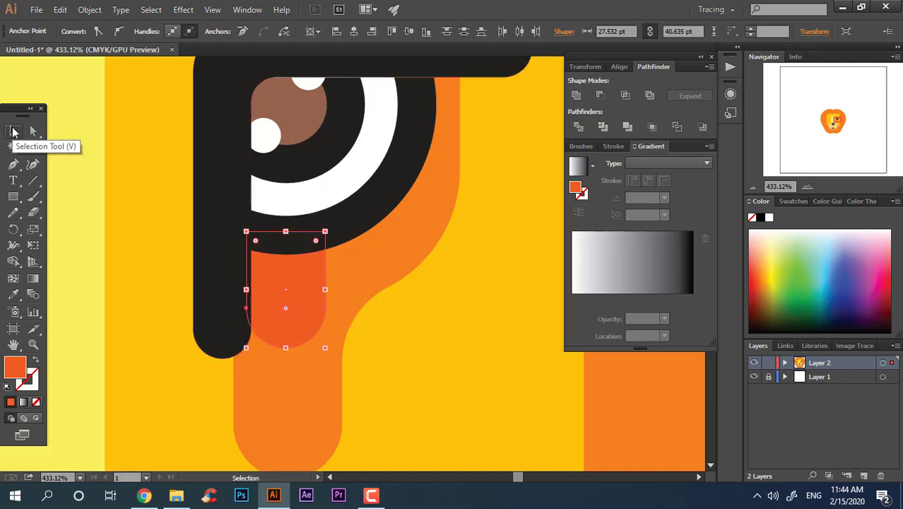
key(z)
drag(317, 284, 121, 212)
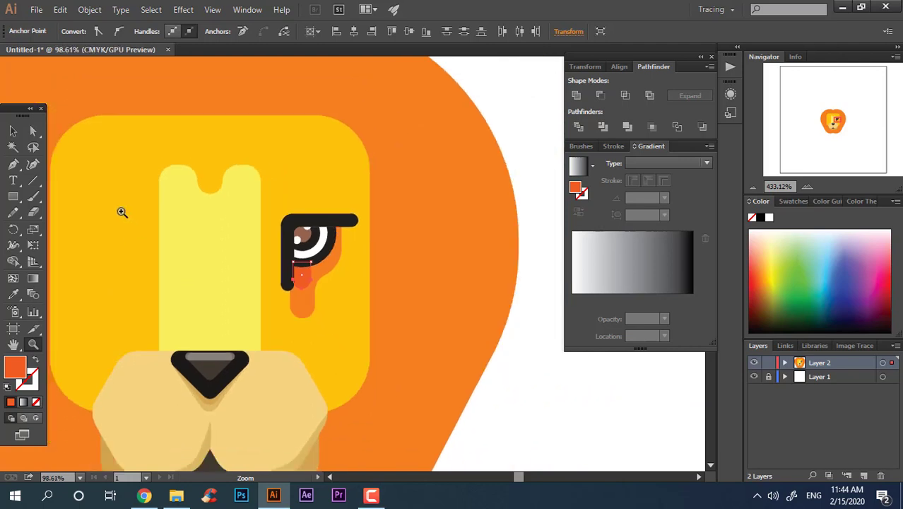
click(12, 131)
click(665, 434)
Increase the rounding of the outer corner at the L shape's bend to about 20 pt, then deselect it.
key(z)
drag(520, 419, 255, 130)
drag(445, 288, 104, 154)
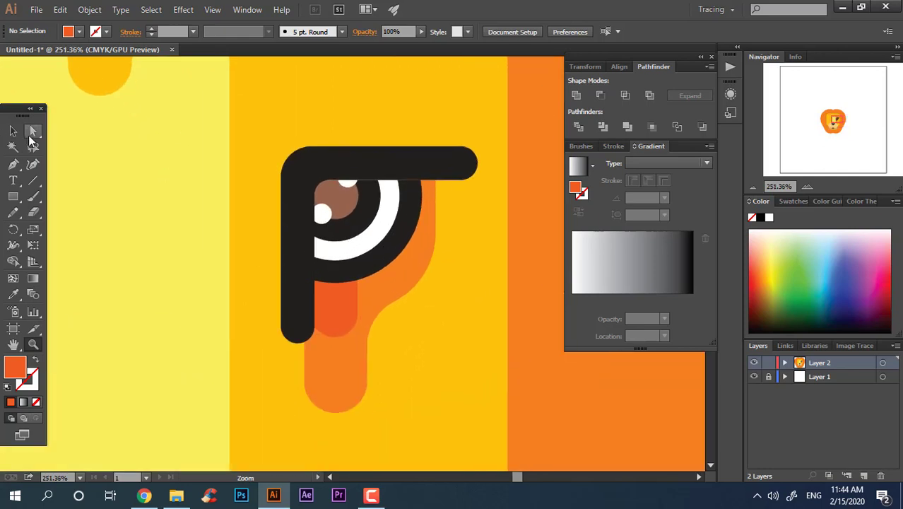
click(32, 129)
click(317, 170)
click(284, 181)
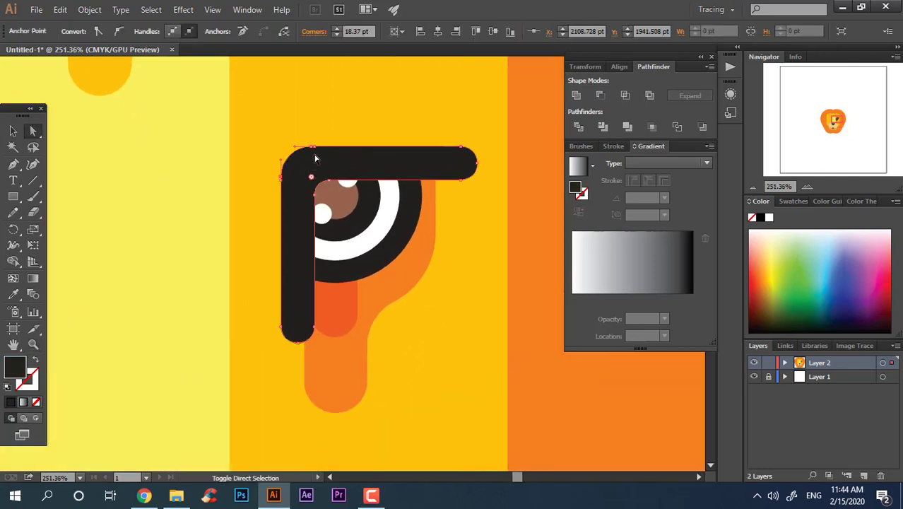
drag(311, 177, 342, 206)
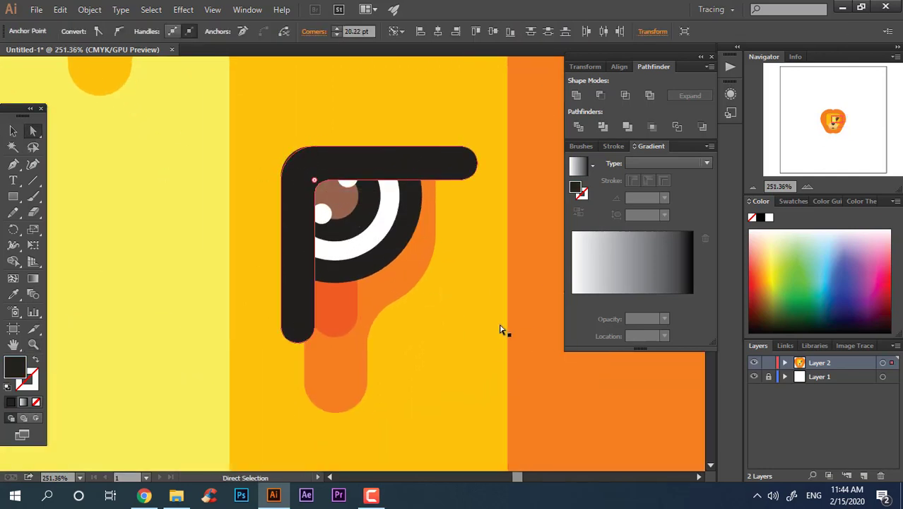
key(z)
drag(504, 329, 356, 210)
click(15, 132)
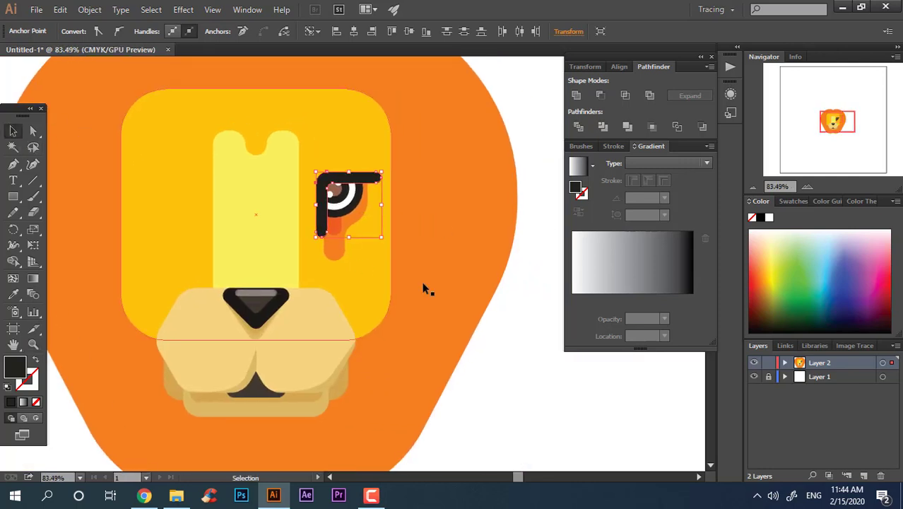
drag(543, 318, 514, 305)
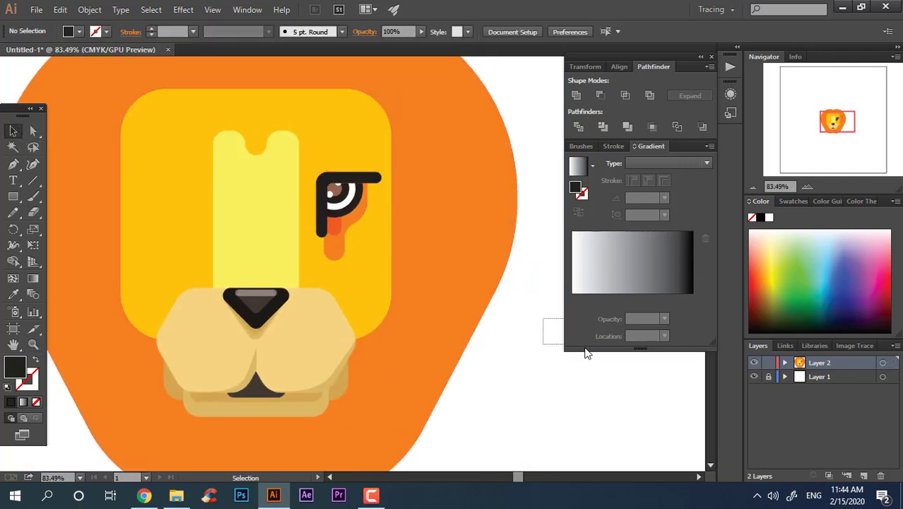
Select only the parts of the finished right-hand eye, including brow and orange markings, and group them.
drag(315, 148, 314, 140)
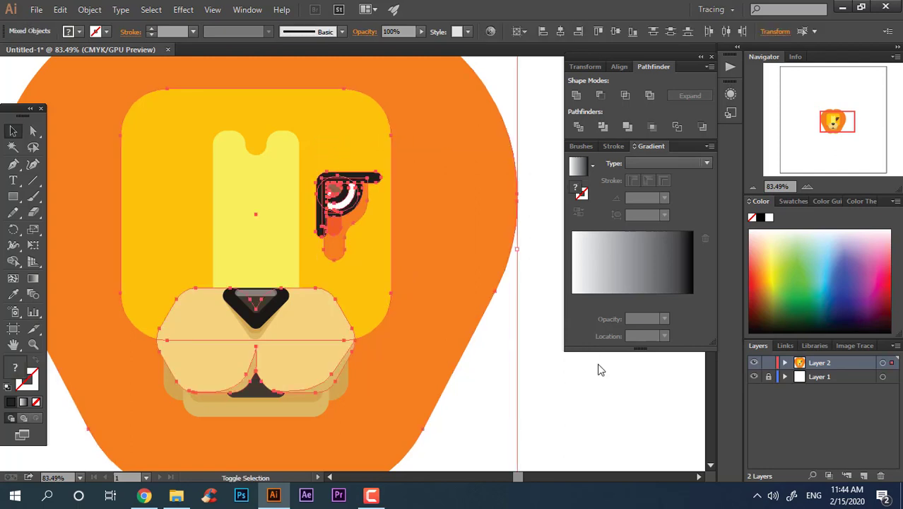
drag(322, 289, 323, 293)
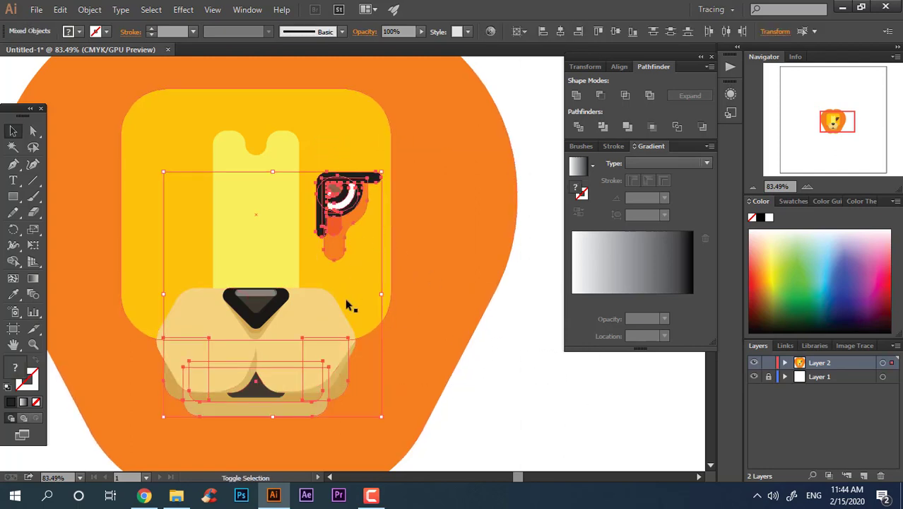
drag(337, 394, 301, 406)
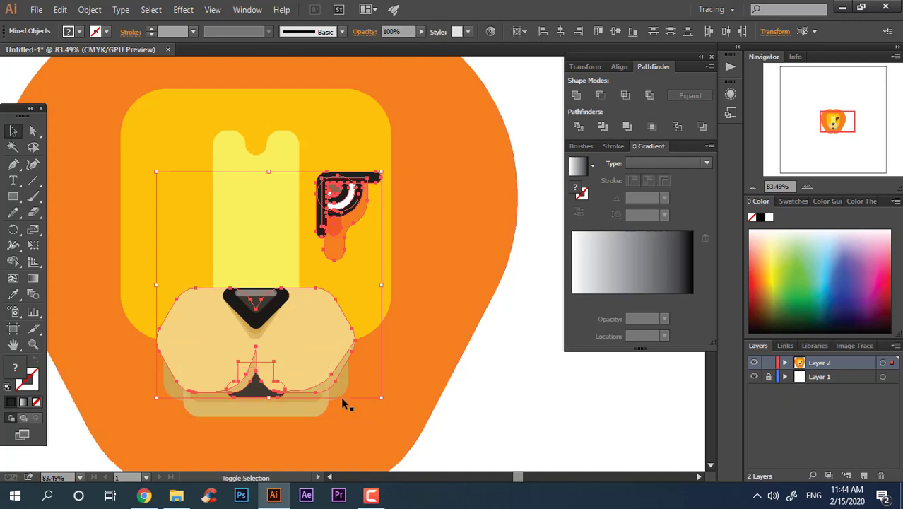
shift+click(330, 377)
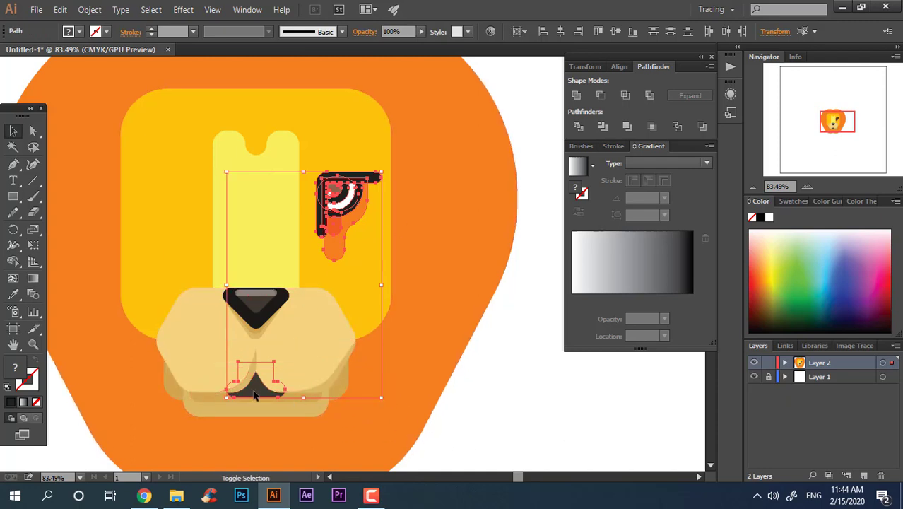
shift+click(255, 396)
right_click(347, 200)
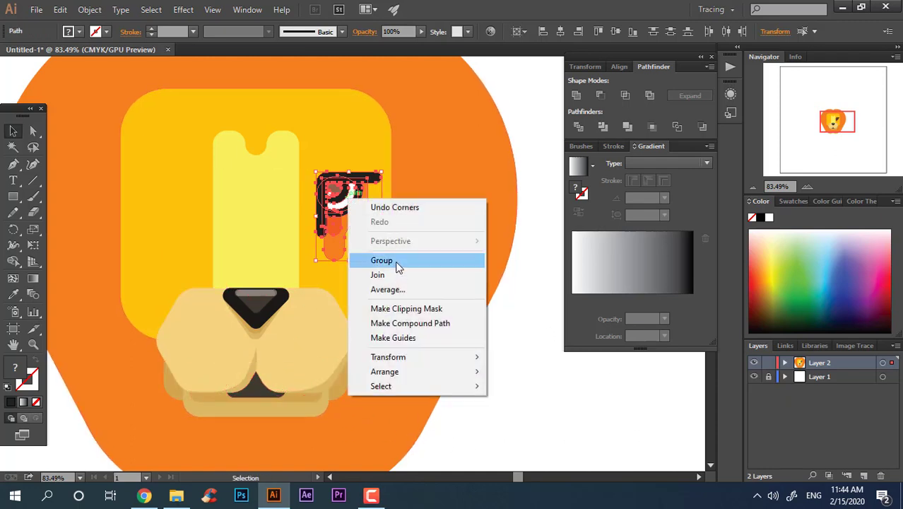
click(397, 262)
click(581, 406)
Duplicate the eye group onto the left half of the face, reflect it across the vertical axis and shift it toward the nose bridge.
mouse_move(342, 196)
mouse_down()
mouse_move(332, 177)
mouse_move(329, 193)
mouse_move(349, 205)
mouse_up()
scroll(481, 367, left, 3)
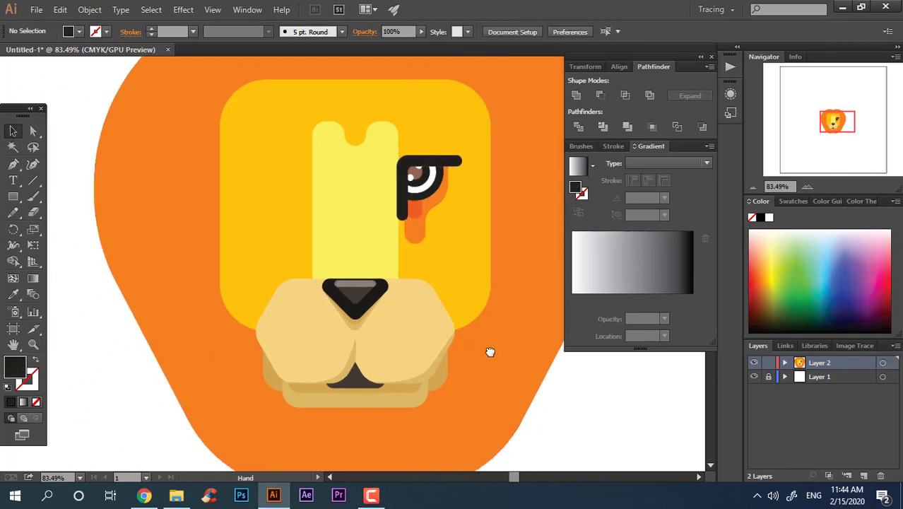
drag(421, 191, 258, 189)
right_click(257, 189)
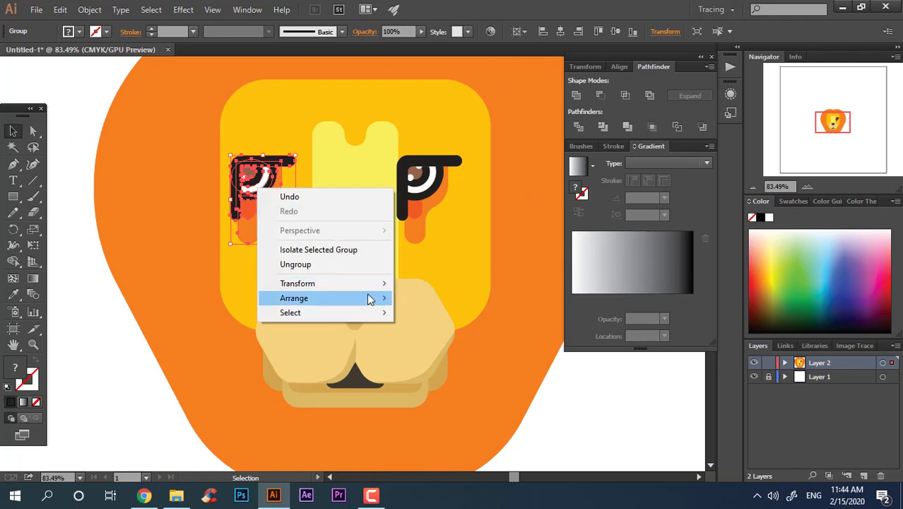
mouse_move(367, 283)
click(458, 334)
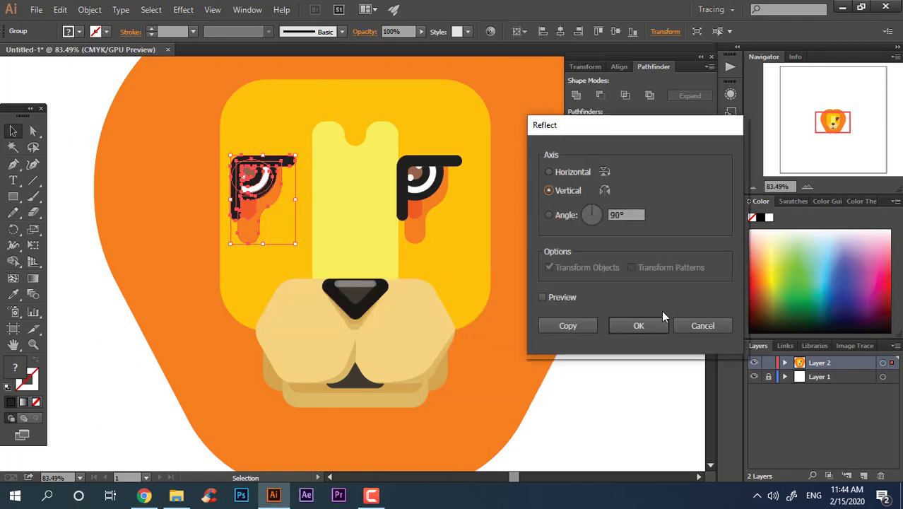
key(Return)
drag(269, 183, 289, 184)
click(670, 449)
Move both eye groups inward so their vertical brow bars overlap the edges of the light-yellow nose bridge.
key(ctrl+space)
drag(595, 417, 237, 298)
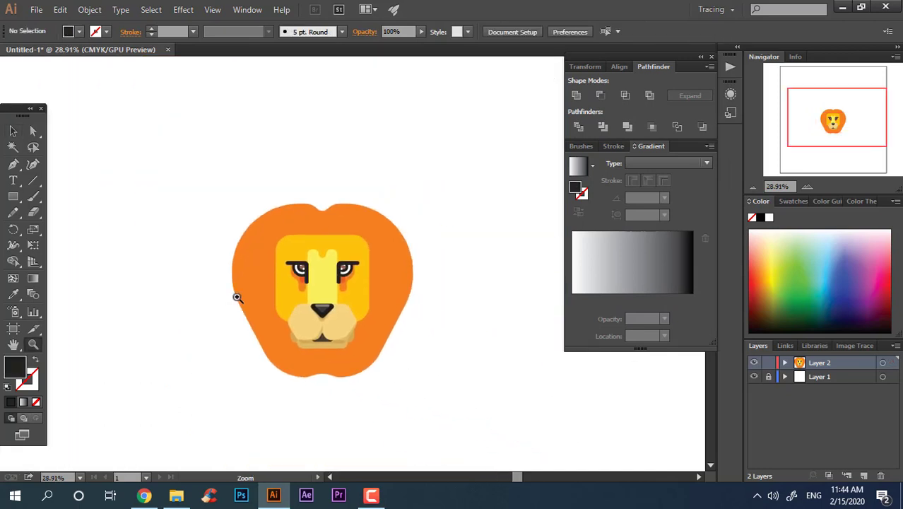
drag(362, 287, 274, 217)
drag(156, 168, 488, 262)
drag(384, 191, 369, 191)
mouse_move(134, 196)
mouse_down()
mouse_move(147, 187)
mouse_move(147, 198)
mouse_up()
key(z)
drag(262, 202, 206, 194)
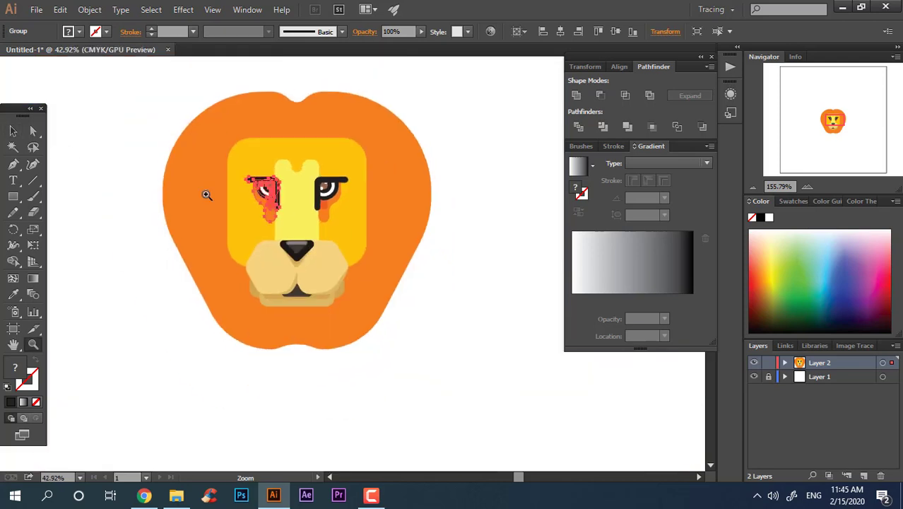
Select both eye groups and align them with each other by their vertical centers.
shift+click(329, 189)
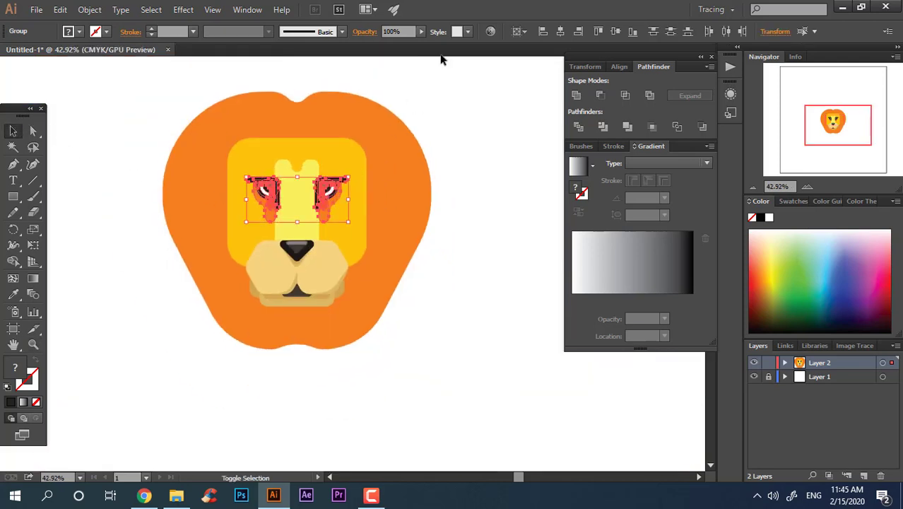
click(524, 31)
click(528, 47)
click(616, 31)
click(432, 298)
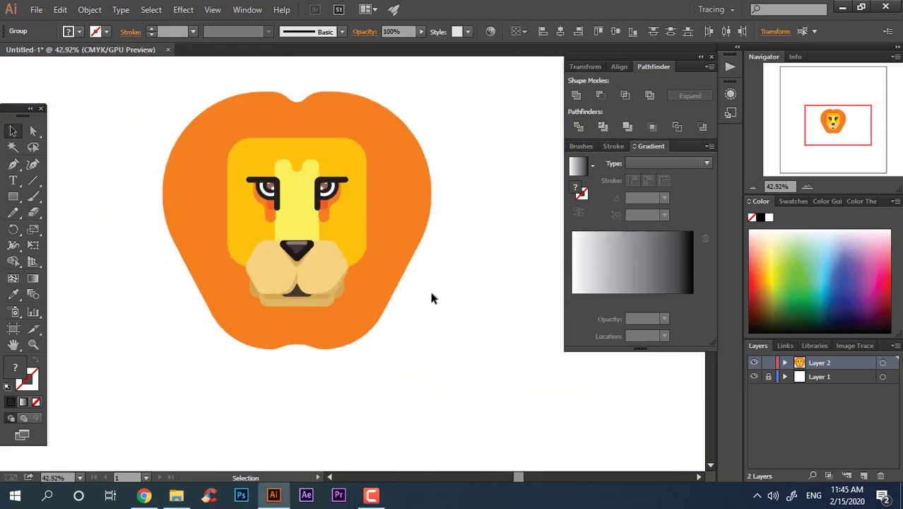
Draw a strip about 30 by 223 pt along the nose bridge's right edge down to the nose, and fully round its upper-left corner.
key(z)
drag(248, 156, 369, 274)
drag(362, 234, 326, 236)
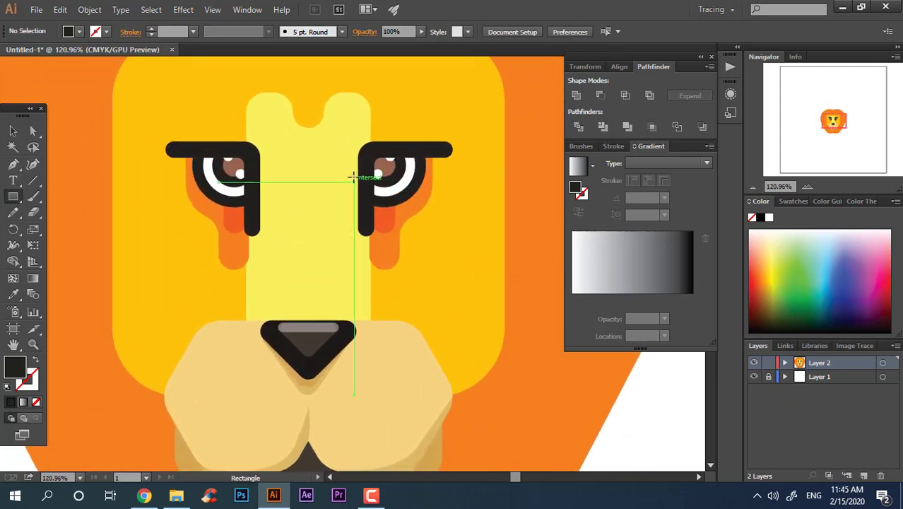
drag(348, 153, 370, 331)
click(33, 131)
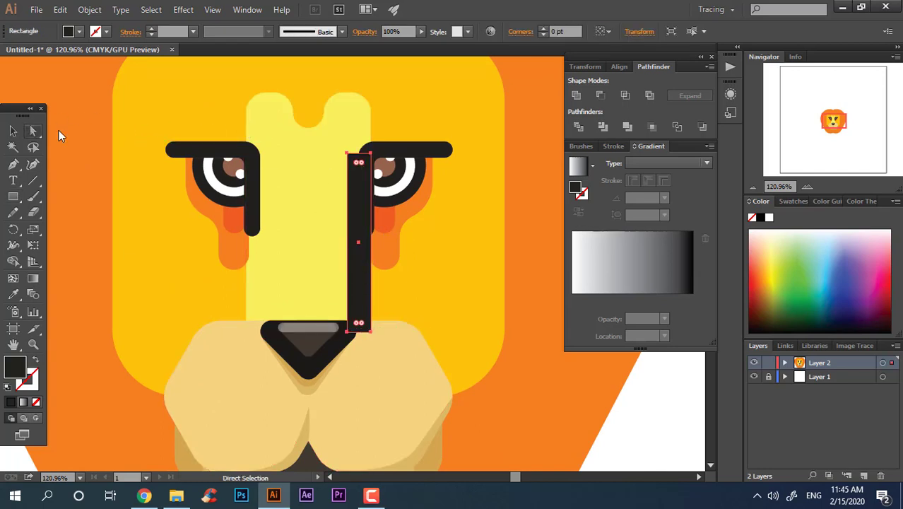
click(348, 154)
drag(357, 161, 393, 262)
click(15, 133)
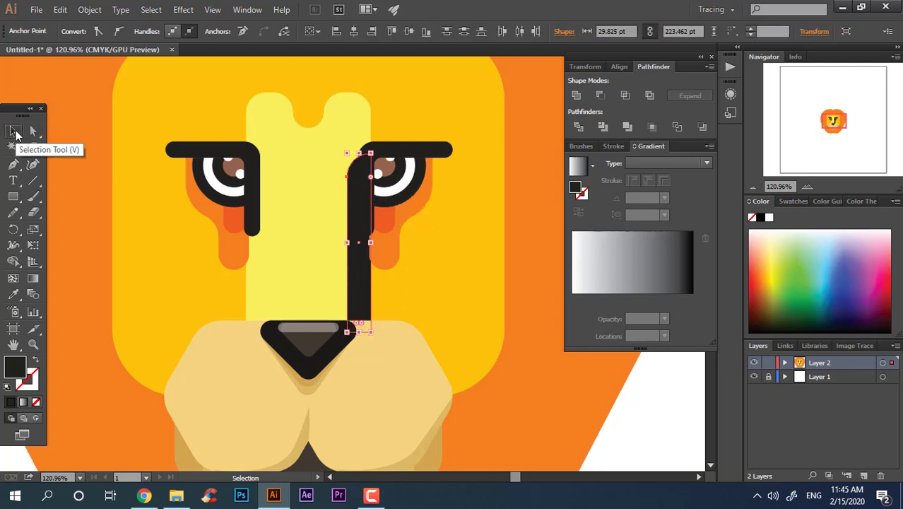
Fill the strip with the yellow sampled from the face, keep it behind the black brow, and deselect it.
click(10, 291)
click(486, 329)
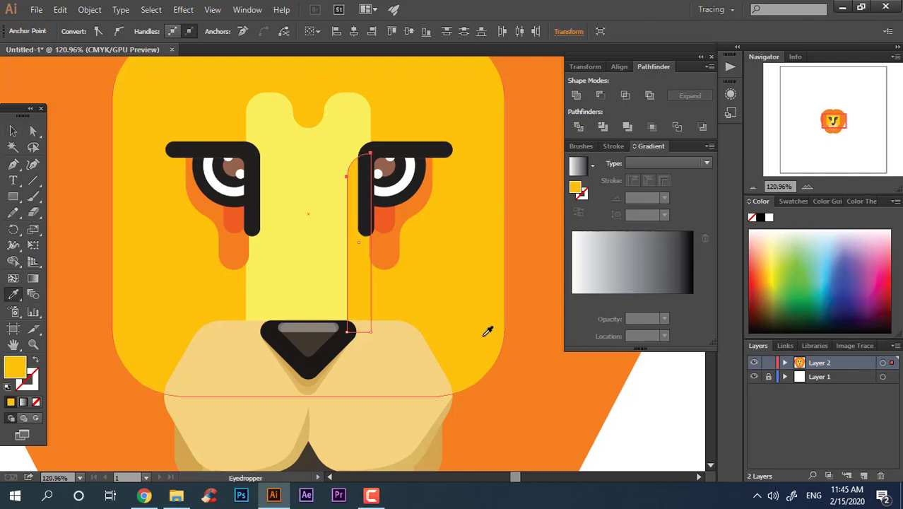
click(12, 133)
click(468, 329)
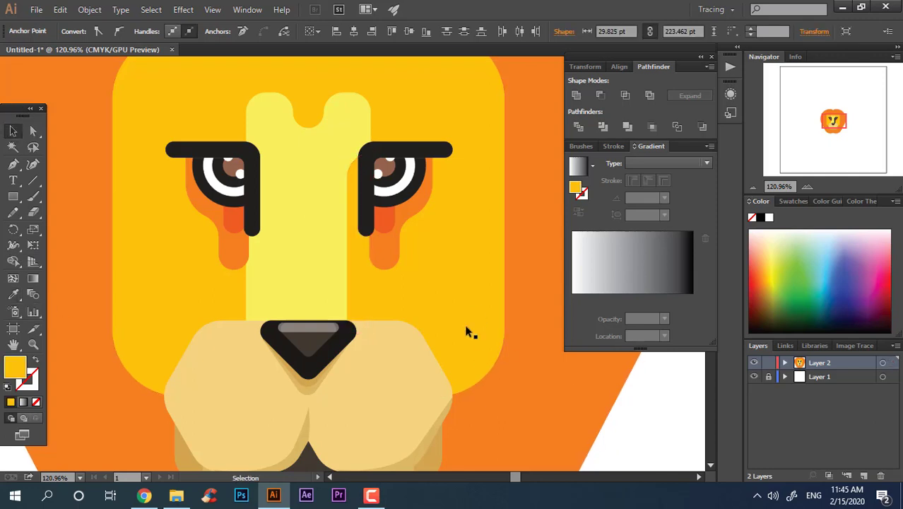
Draw a yellow rectangle across the lower end of the light-yellow nose bridge, just above the nose.
key(z)
drag(468, 328, 399, 250)
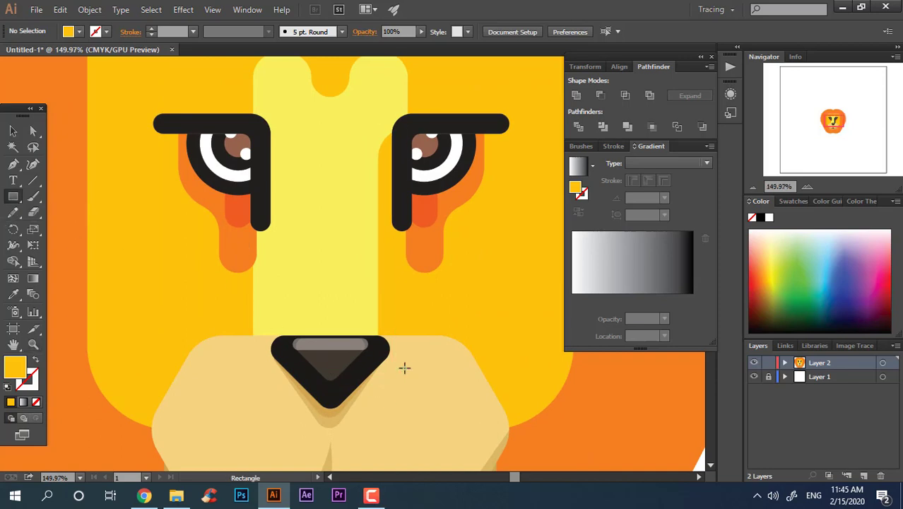
drag(254, 337, 386, 291)
drag(346, 283, 282, 283)
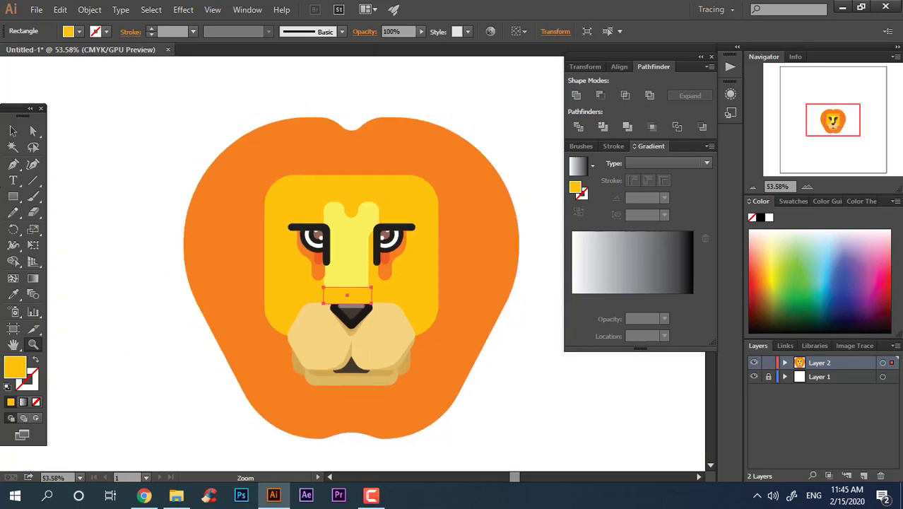
drag(395, 312, 614, 434)
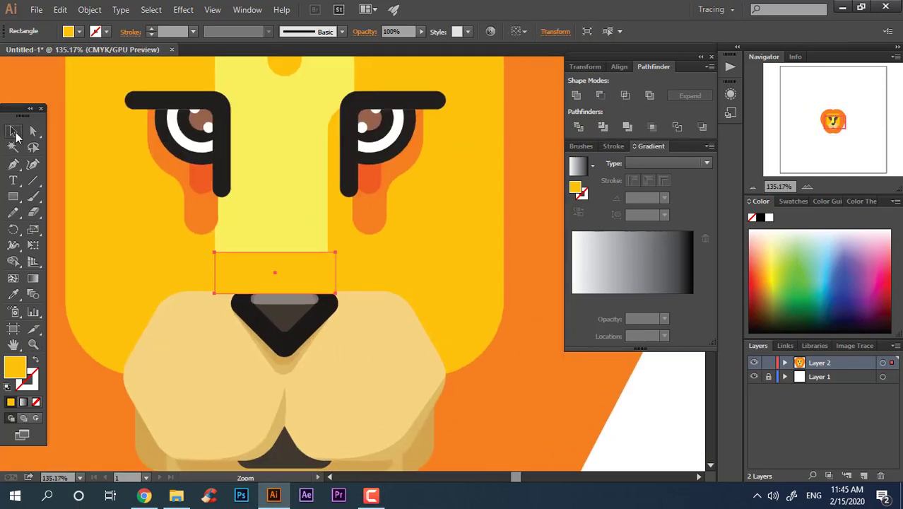
Unite the rectangle above the nose with the yellow vertical strip into one shape.
click(15, 133)
shift+click(334, 248)
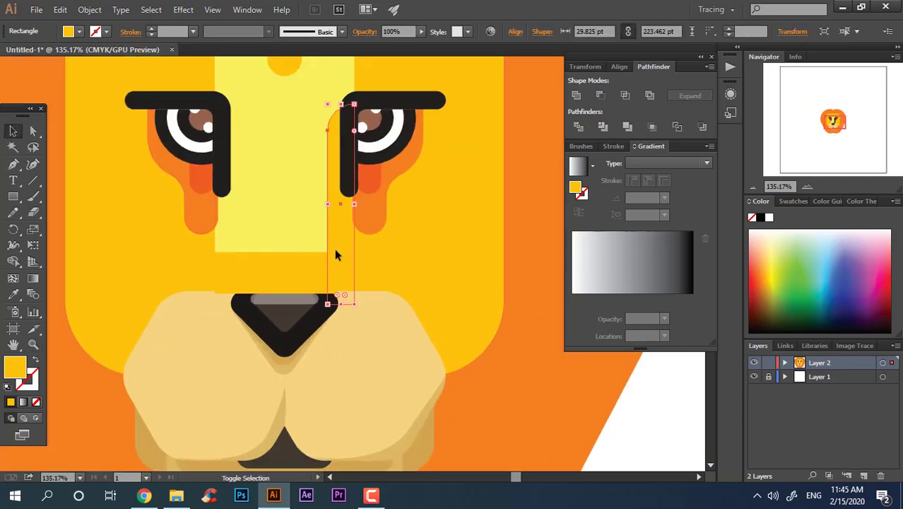
click(577, 95)
Round the united shape's inner corner generously to give the light-yellow bridge a curved lower-right end, then deselect it.
key(a)
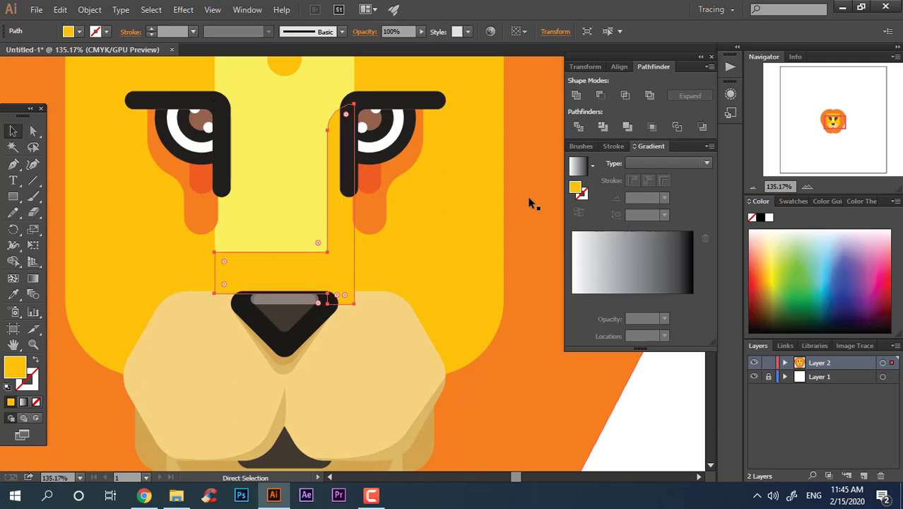
key(z)
drag(315, 303, 335, 304)
click(33, 131)
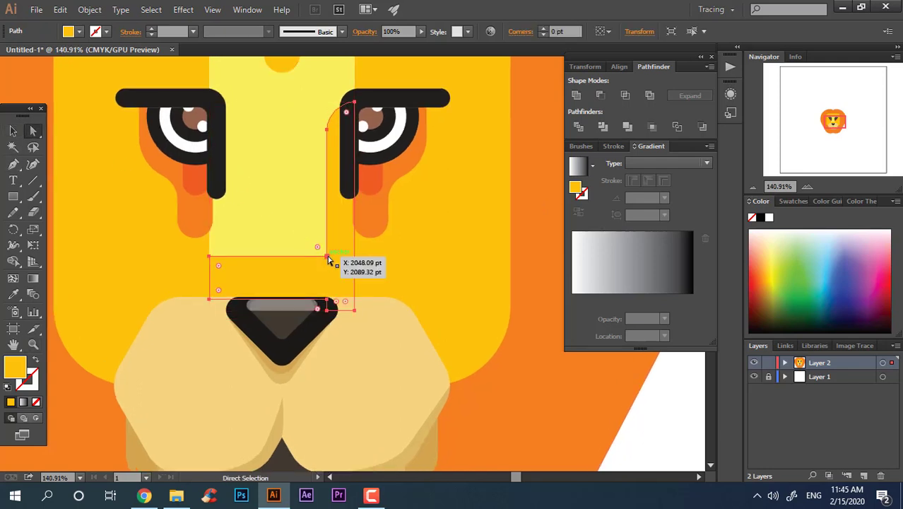
click(328, 258)
drag(299, 225, 311, 283)
click(640, 412)
Draw a vertical yellow rectangle about 33 by 150 pt over the nose bridge beside the left-hand eye's brow bar.
key(z)
key(m)
drag(206, 138, 226, 253)
scroll(206, 214, up, 2)
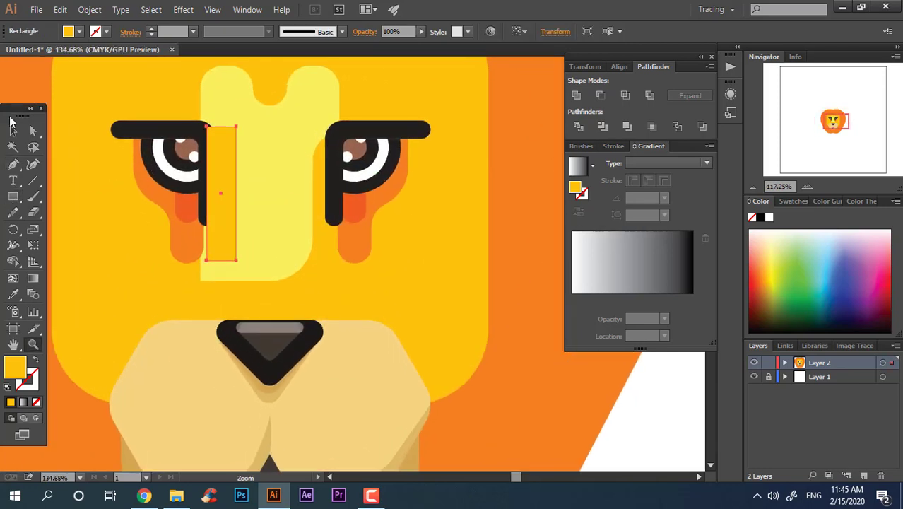
Round the new strip's ends fully to about 16.5 pt and tuck it behind the brow against the nose bridge's left edge.
key(a)
drag(226, 135, 219, 187)
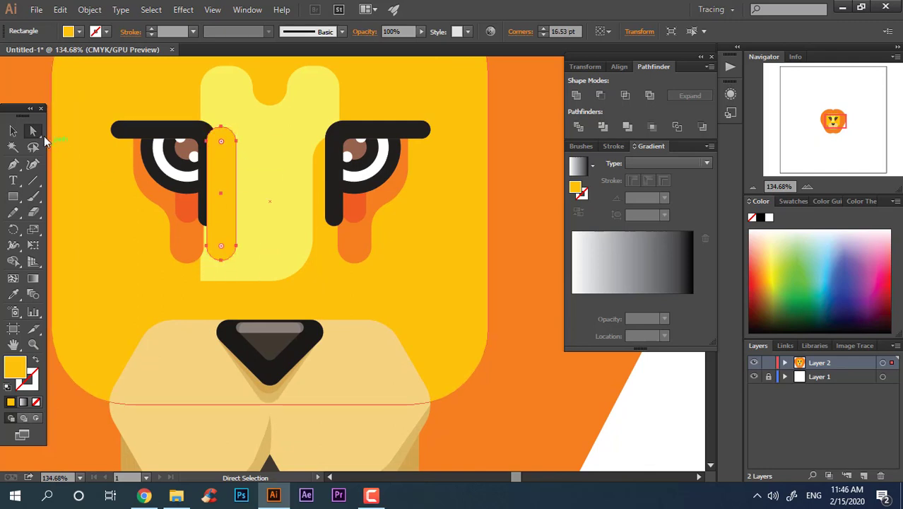
key(v)
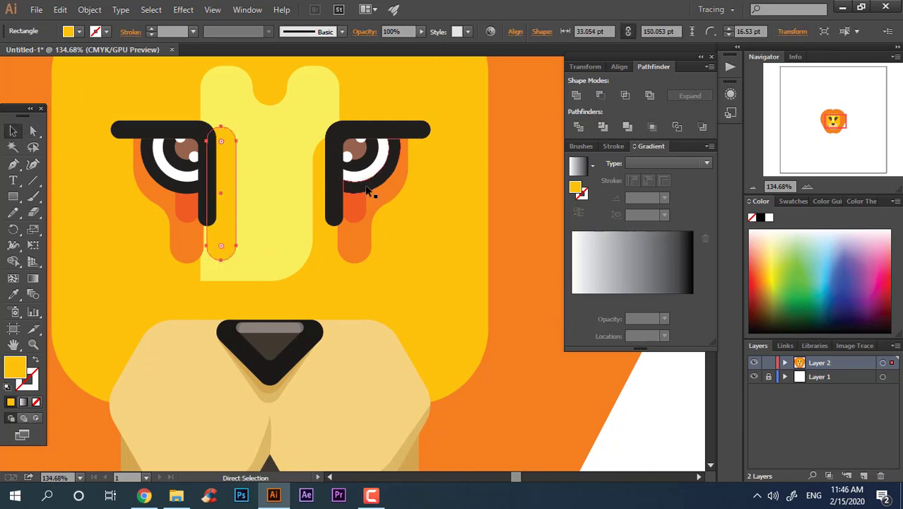
drag(229, 245, 224, 245)
scroll(242, 267, down, 10)
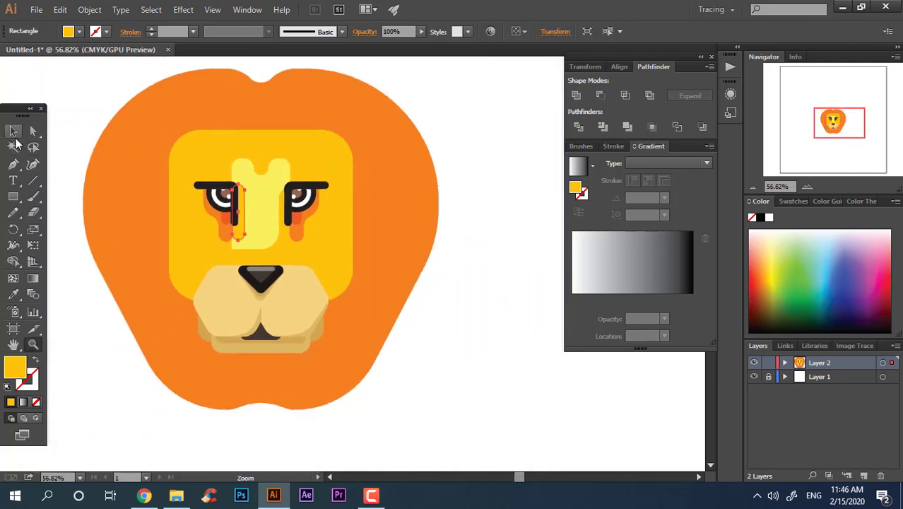
click(507, 366)
Examine the rounded strip and the reshaped nose bridge in detail and against the whole lion head.
key(z)
scroll(421, 322, down, 3)
scroll(292, 200, up, 6)
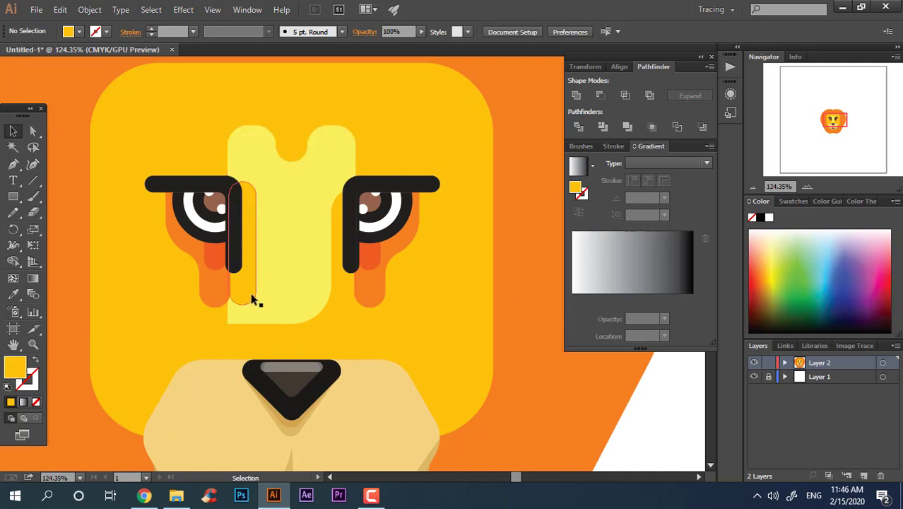
click(252, 298)
key(z)
scroll(228, 208, down, 3)
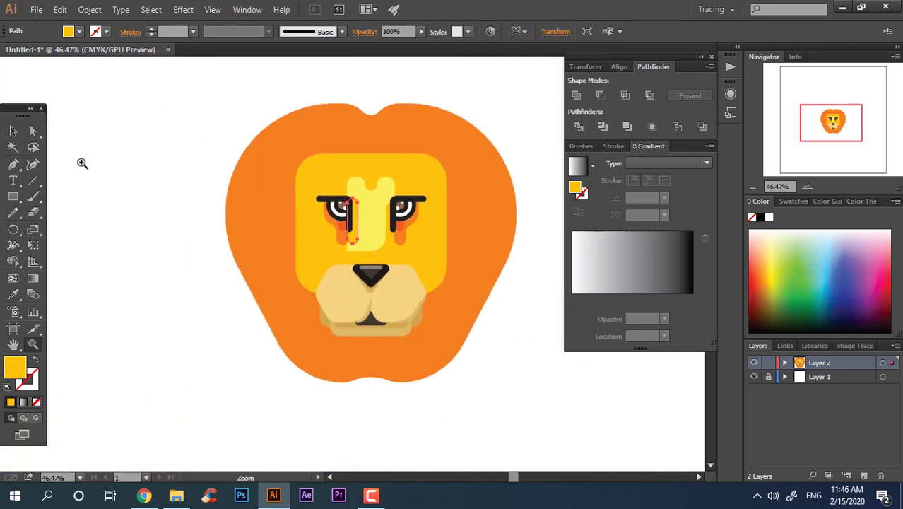
click(531, 414)
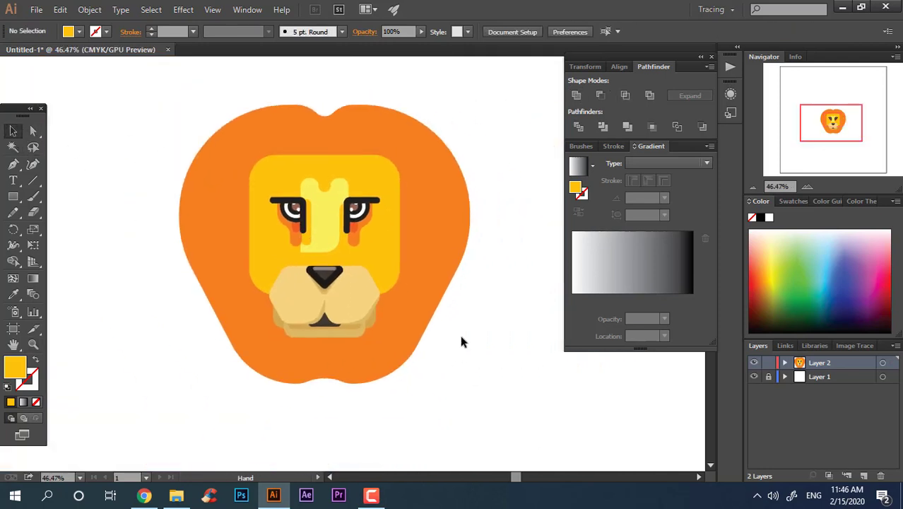
key(z)
scroll(499, 267, up, 2)
scroll(293, 165, up, 2)
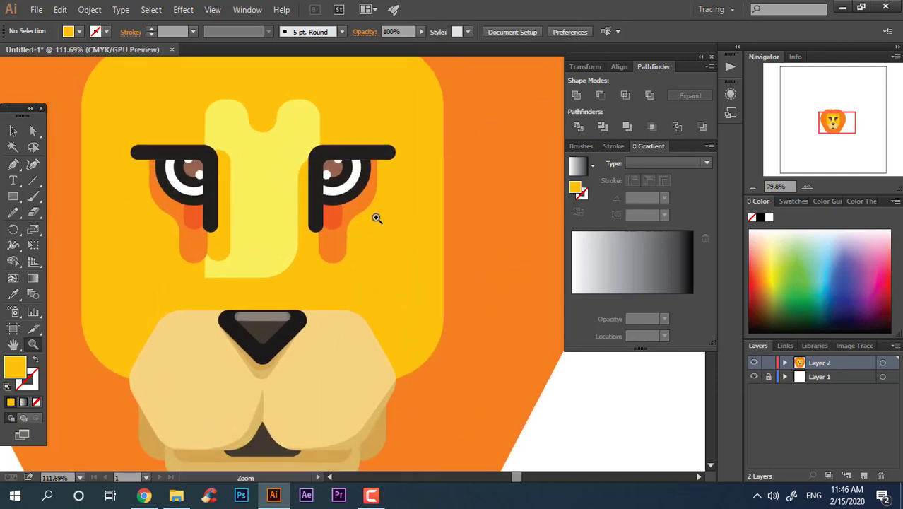
scroll(369, 286, down, 5)
scroll(393, 257, up, 3)
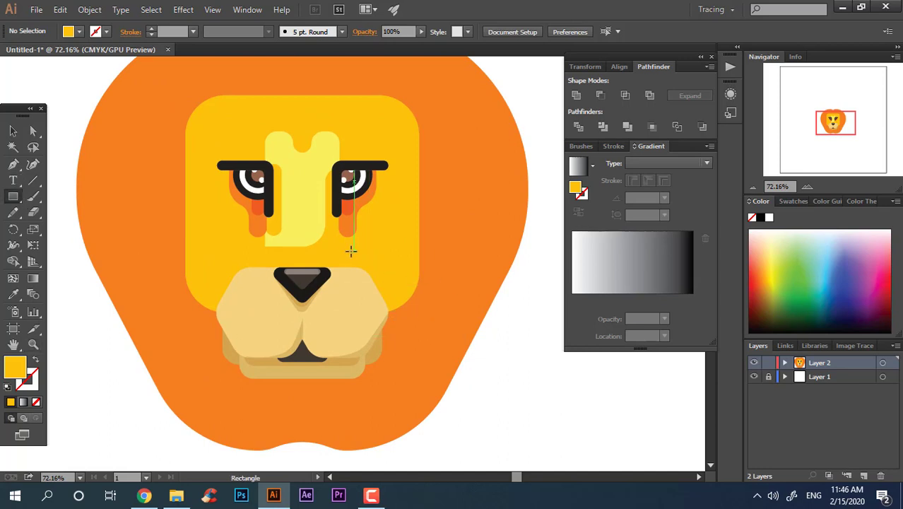
Draw two overlapping yellow rectangles over the muzzle's upper right part beside the nose, the second larger and reaching farther outward.
drag(336, 246, 363, 289)
key(z)
scroll(418, 306, up, 1)
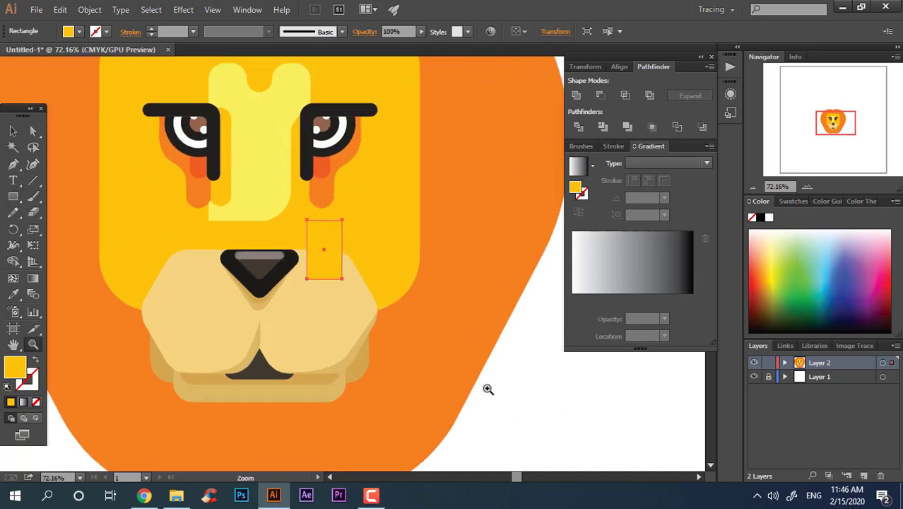
key(m)
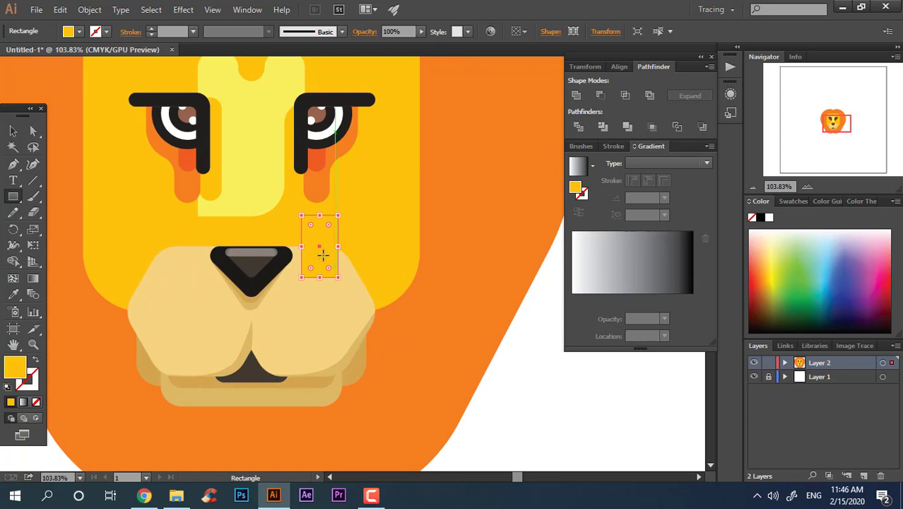
drag(314, 237, 384, 319)
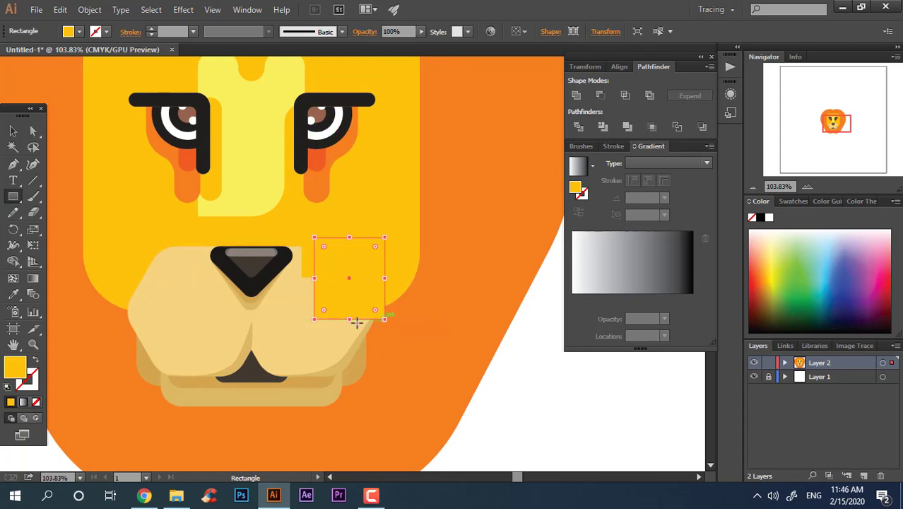
Unite the two overlapping yellow rectangles beside the nose into a single stepped shape.
click(14, 132)
shift+click(324, 235)
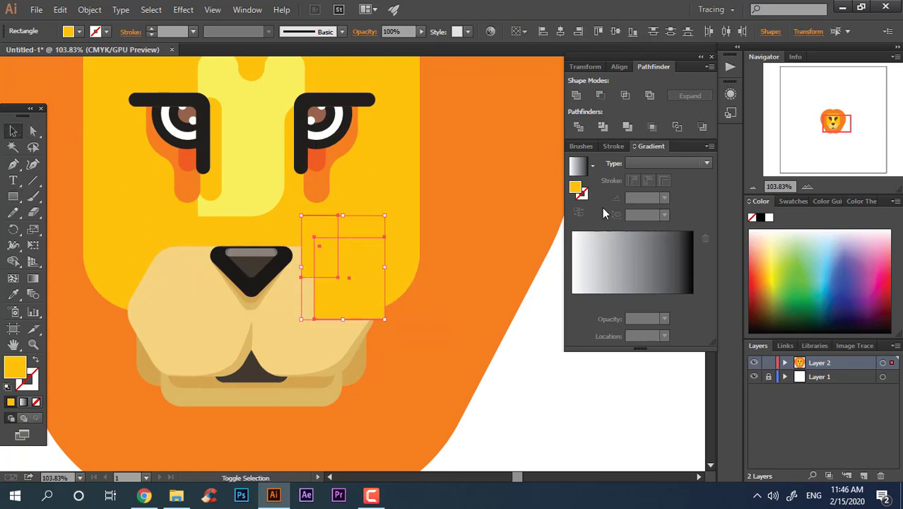
click(575, 96)
Fill the stepped shape with the mane's orange and tuck it behind the muzzle.
click(13, 293)
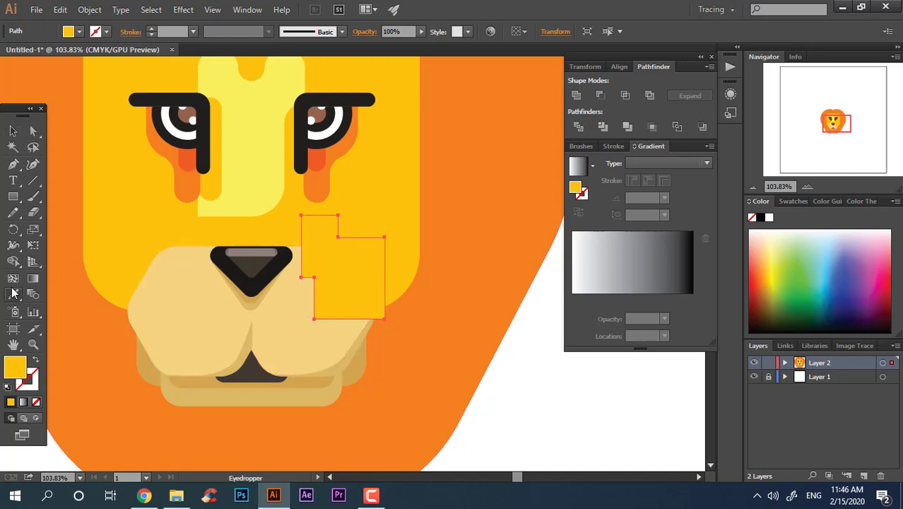
click(445, 418)
click(14, 133)
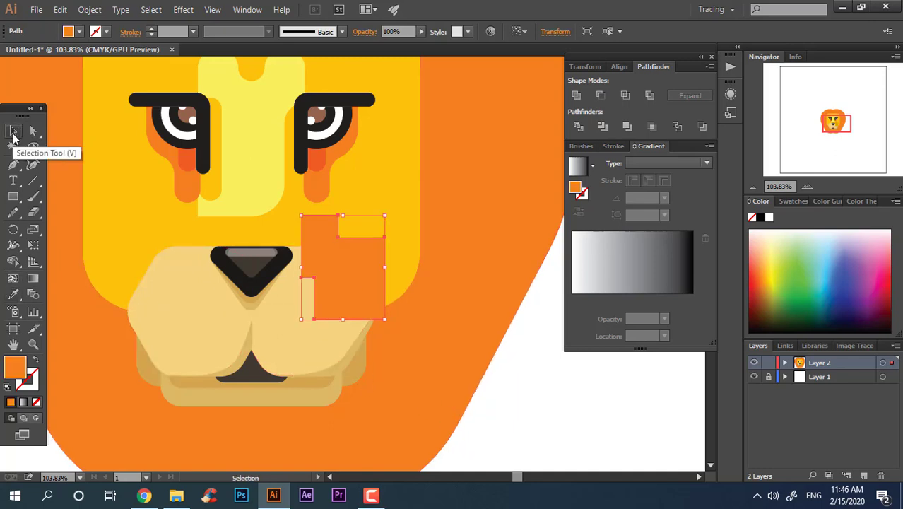
key(ctrl+bracketleft)
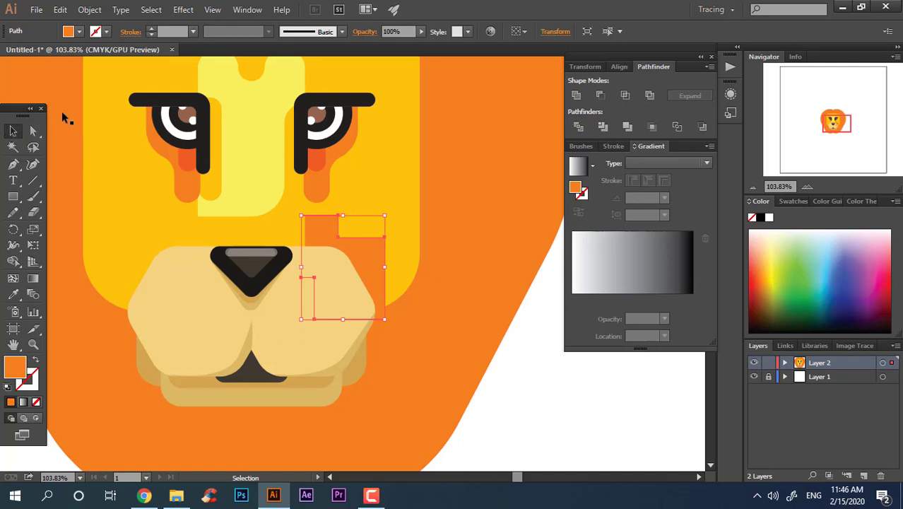
Round the upper outer corners and the inner notch of the orange stepped cheek shape to about 15.94 pt.
click(36, 131)
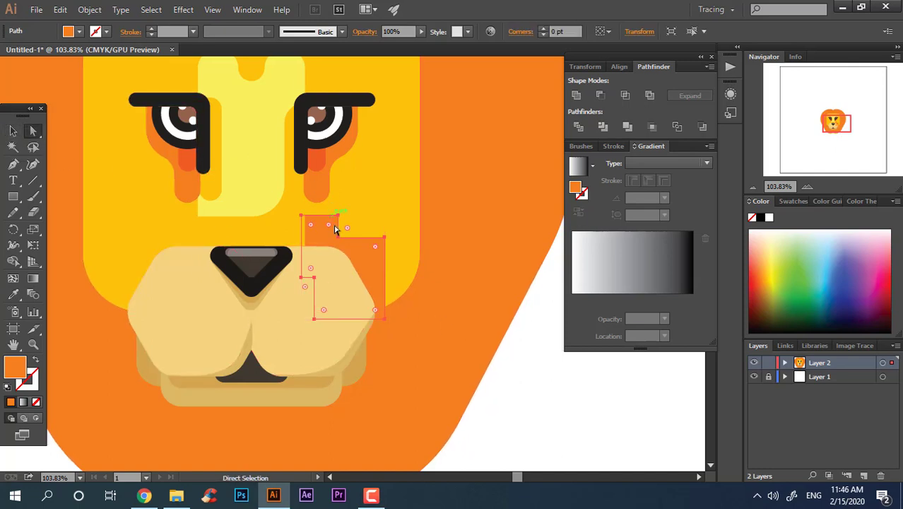
drag(340, 220, 336, 344)
click(383, 237)
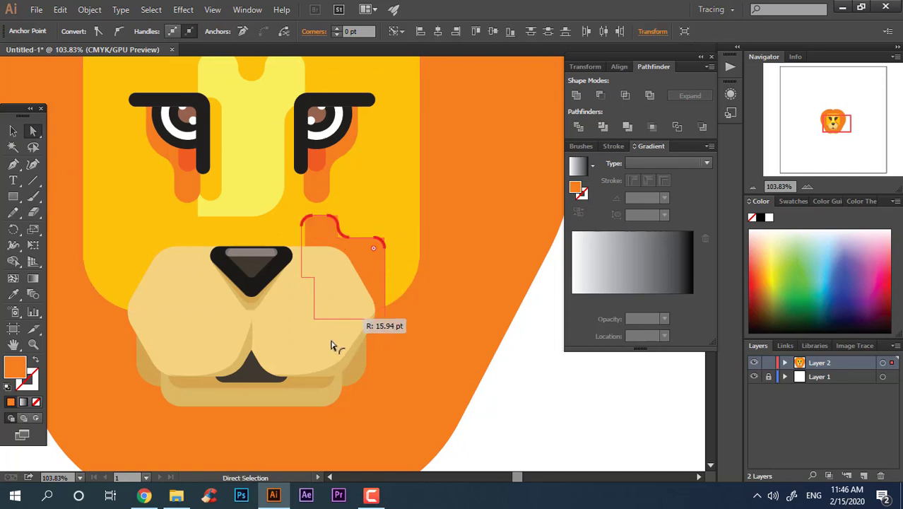
click(636, 387)
Examine the rounded orange cheek shape against the whole lion head.
key(z)
scroll(382, 359, down, 5)
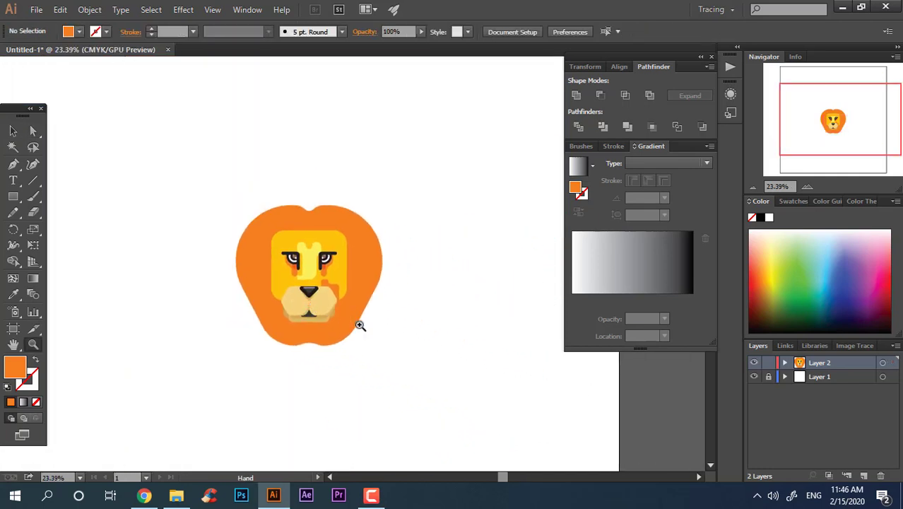
scroll(358, 276, up, 2)
scroll(358, 276, up, 3)
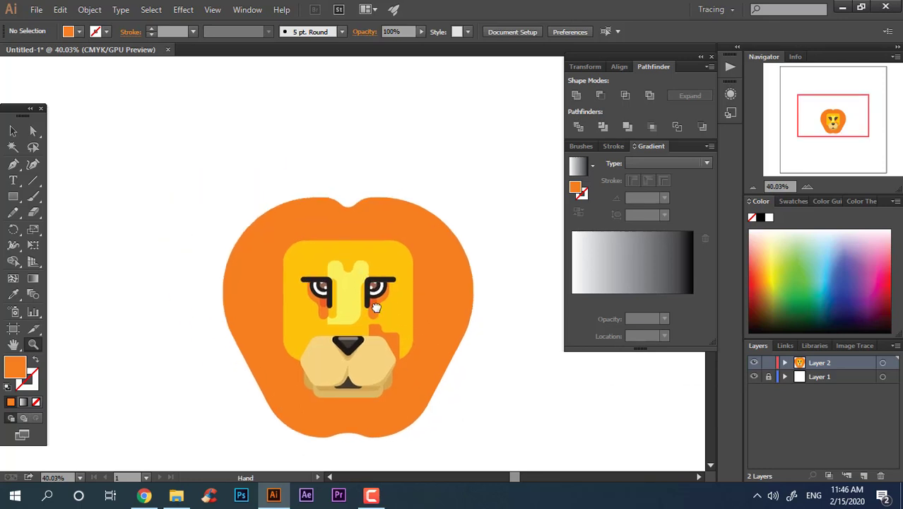
scroll(463, 381, up, 3)
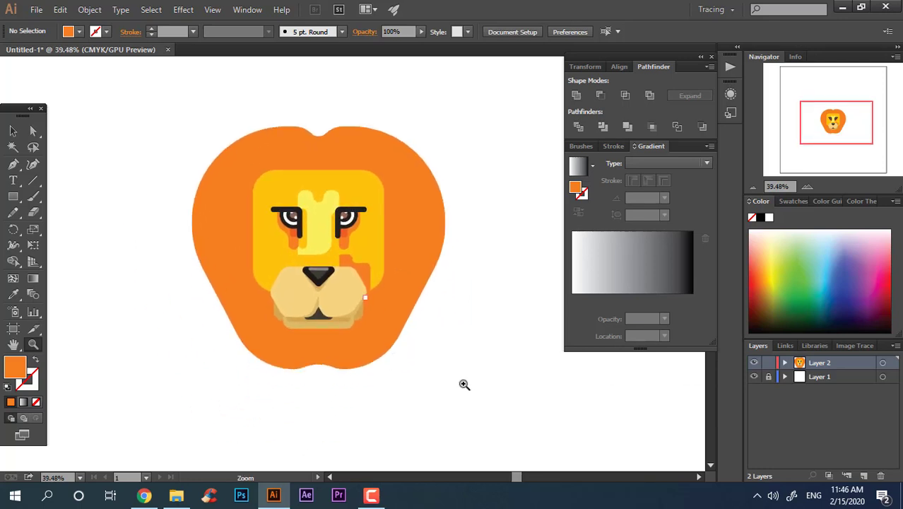
scroll(466, 351, down, 2)
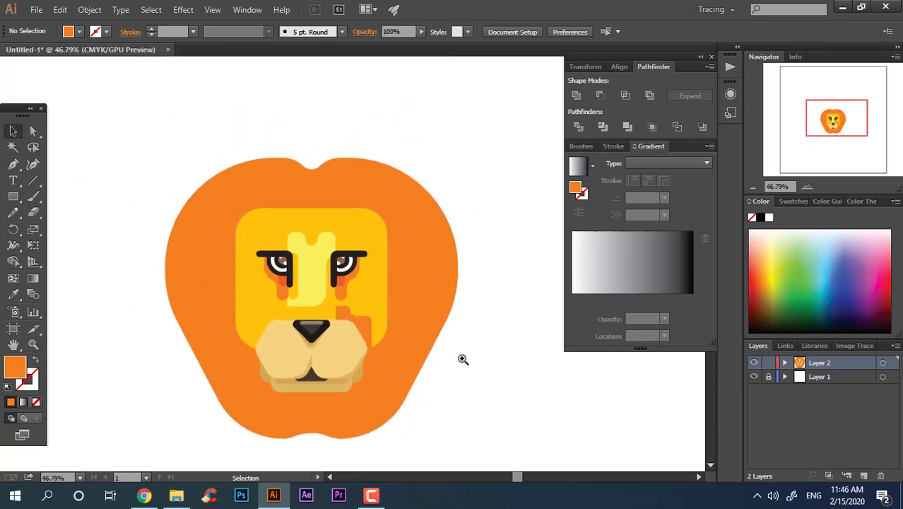
scroll(463, 359, up, 2)
Draw a rectangle about 165 by 153 pt beside the face's upper right corner and fill it with the face's yellow.
click(14, 198)
mouse_move(351, 136)
mouse_down()
mouse_move(417, 224)
mouse_move(422, 202)
mouse_up()
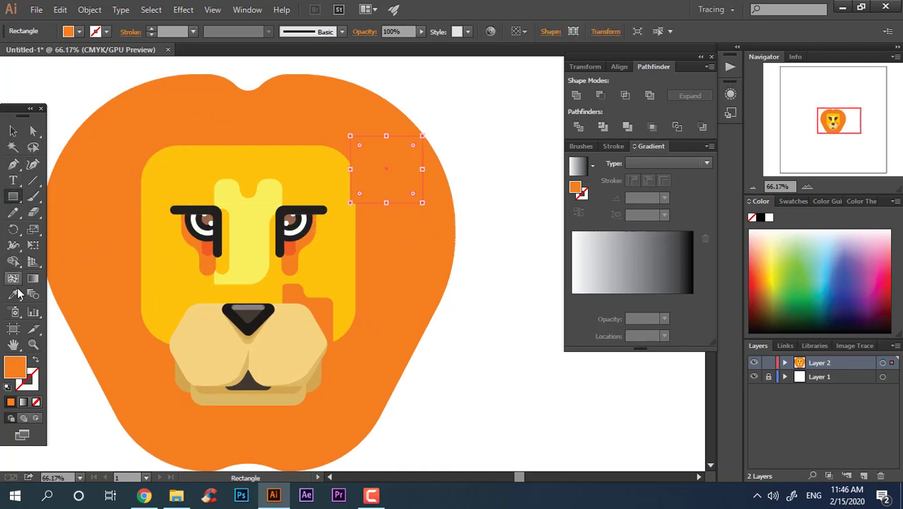
click(14, 294)
click(335, 228)
Round the yellow rectangle's corners fully, to about 76.32 pt, so it forms a near-circular ear.
click(33, 130)
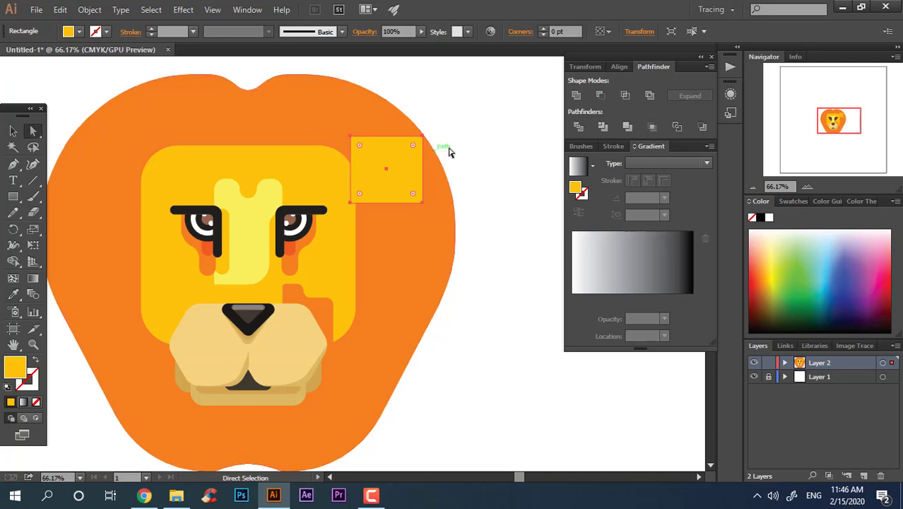
drag(413, 147, 254, 256)
key(ctrl+shift+a)
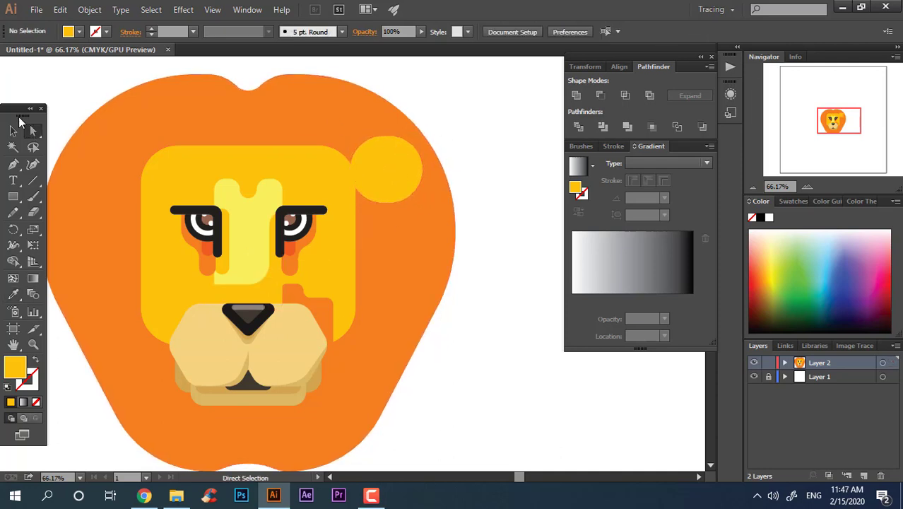
Rotate the yellow ear circle diagonally and place it over the face's upper right corner.
click(13, 130)
click(402, 177)
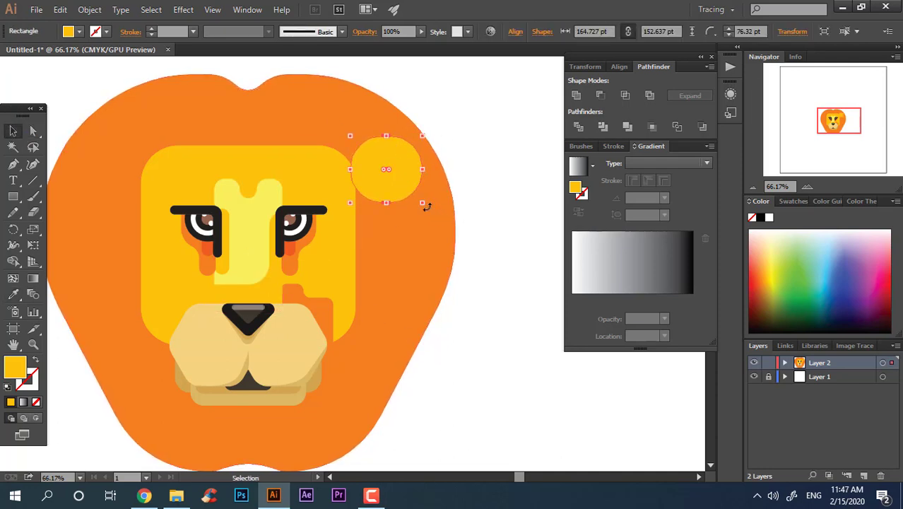
drag(423, 202, 367, 144)
click(516, 305)
click(525, 359)
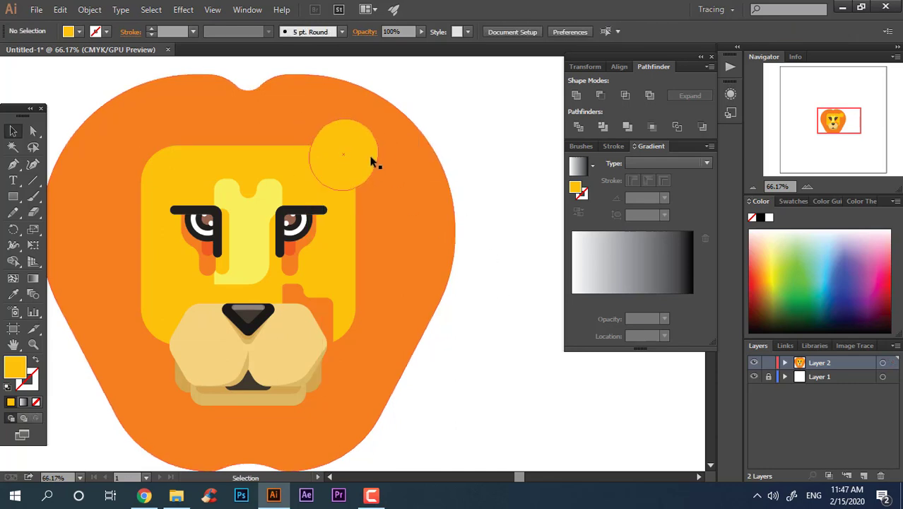
drag(363, 147, 402, 142)
click(500, 364)
Arrange the yellow ear circle behind the face but above the mane, and convert it to a plain path with Unite.
key(z)
drag(459, 233, 310, 201)
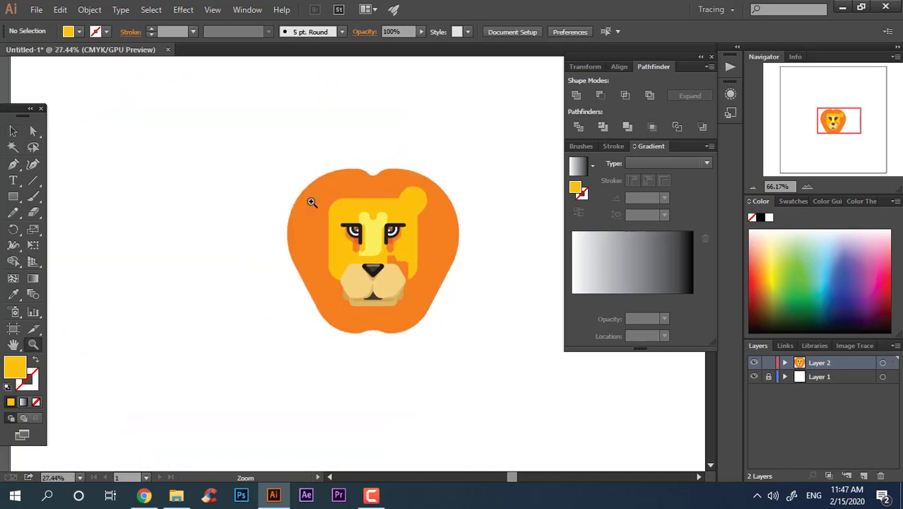
drag(407, 231, 514, 281)
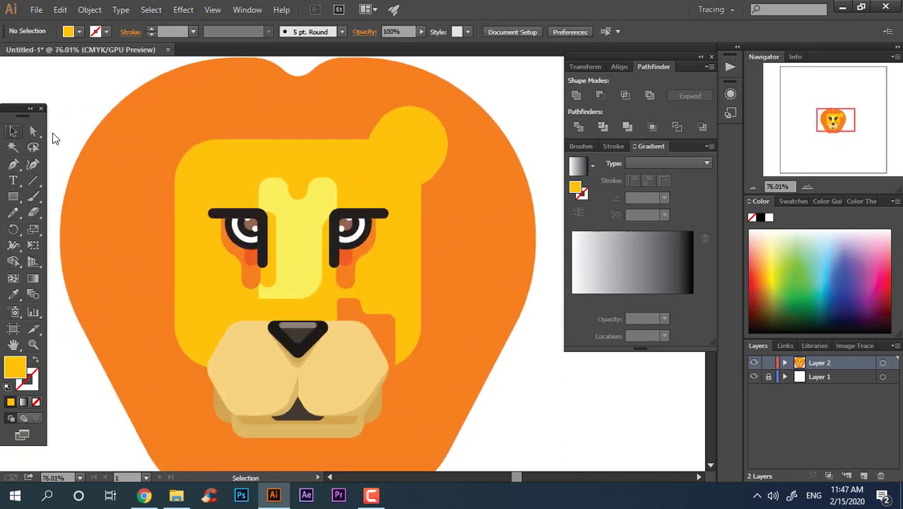
mouse_move(424, 149)
mouse_down()
mouse_move(226, 145)
mouse_move(419, 143)
mouse_up()
scroll(427, 123, up, 3)
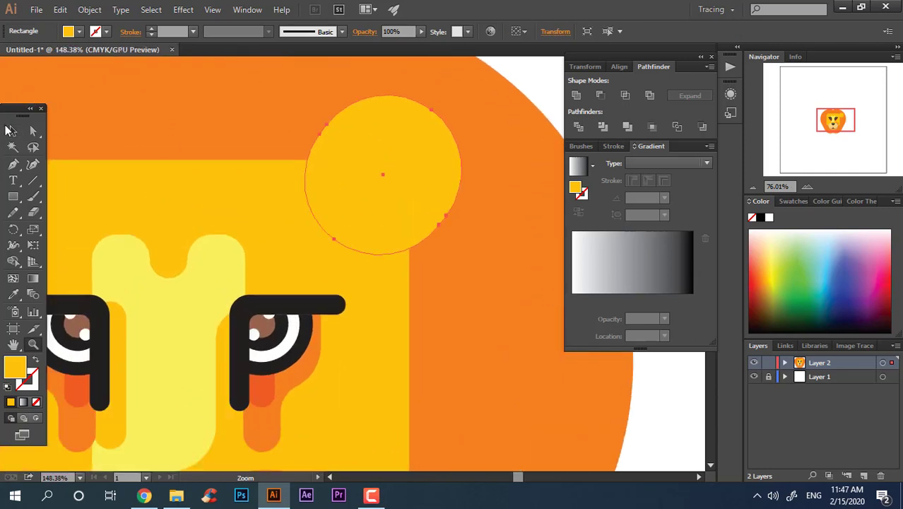
key(ctrl)
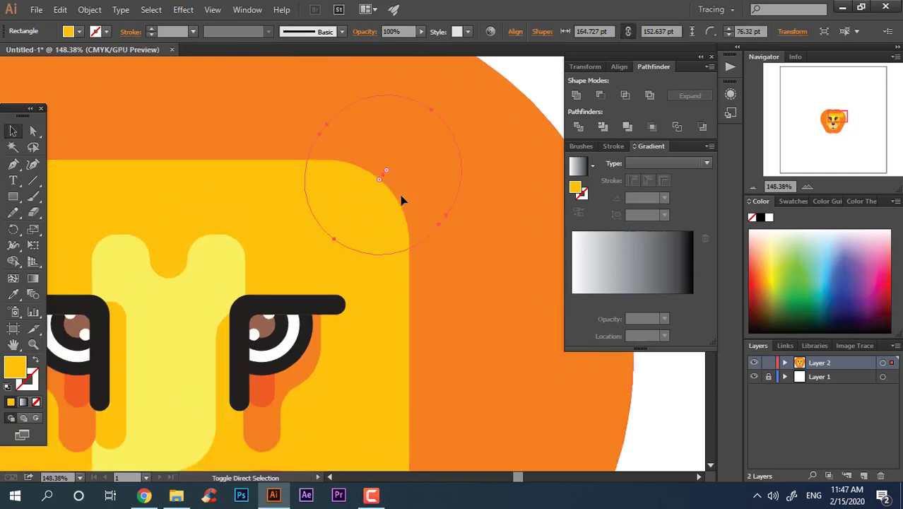
click(573, 97)
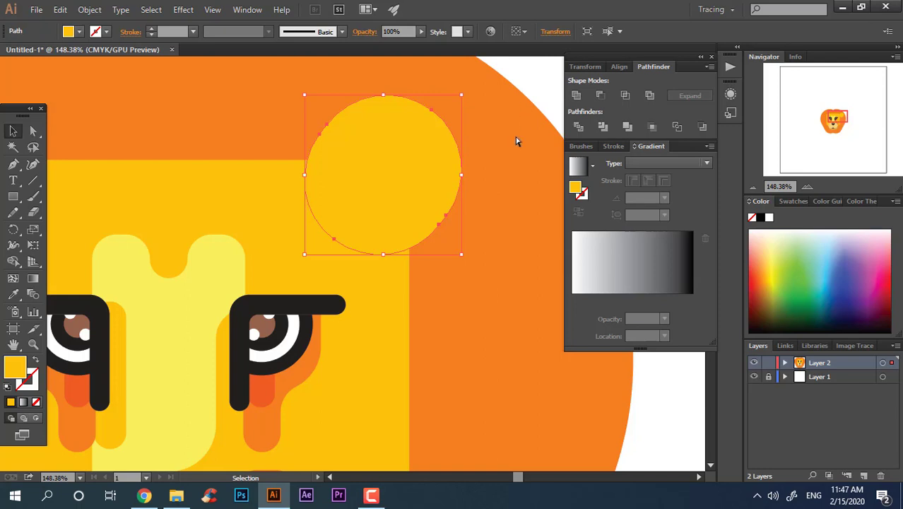
Scale a copy of the ear circle down about its centre and fill it with the mane's orange.
drag(462, 254, 438, 235)
click(11, 295)
click(500, 300)
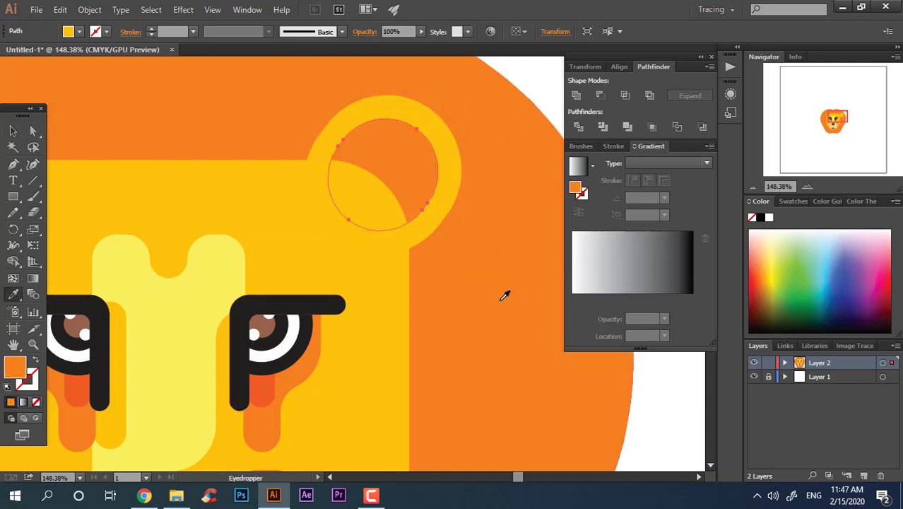
Shrink the orange inner ear circle further about its centre to widen the yellow ring.
key(z)
drag(469, 298, 305, 229)
drag(236, 158, 333, 248)
key(v)
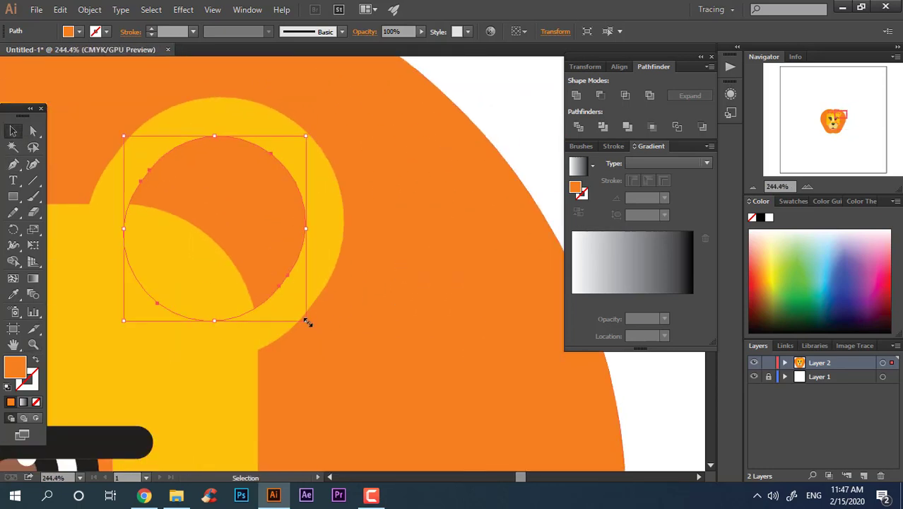
drag(307, 322, 286, 294)
click(413, 296)
Draw a tall orange rectangle over the ear's inner side and an overlapping one about 111 by 80 pt across its lower part.
key(z)
drag(413, 296, 190, 260)
drag(343, 280, 542, 358)
drag(252, 262, 274, 267)
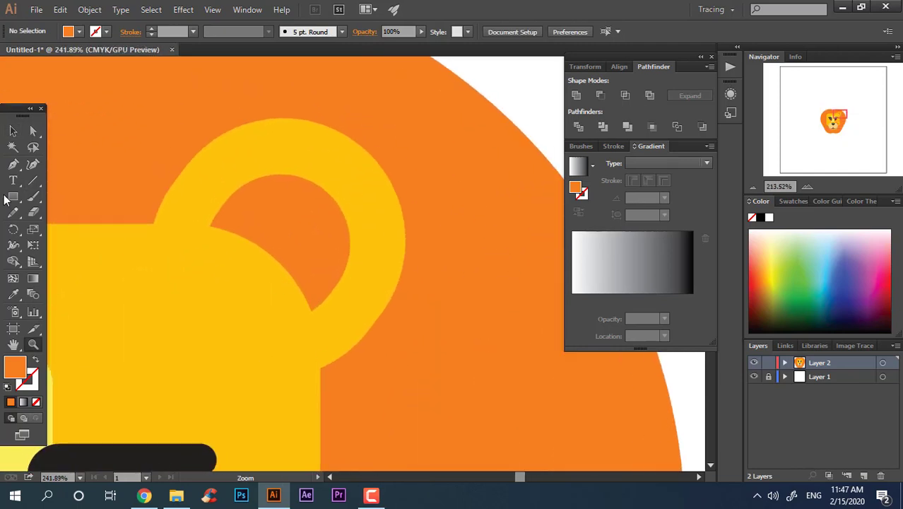
drag(211, 197, 240, 345)
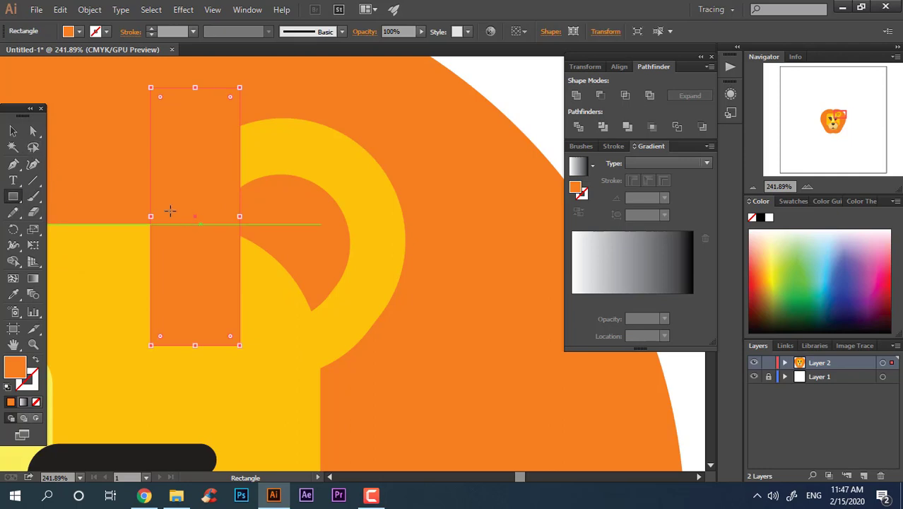
drag(154, 216, 333, 346)
Unite the two orange ear rectangles into an L shape and fill it with darker orange D65B07.
key(v)
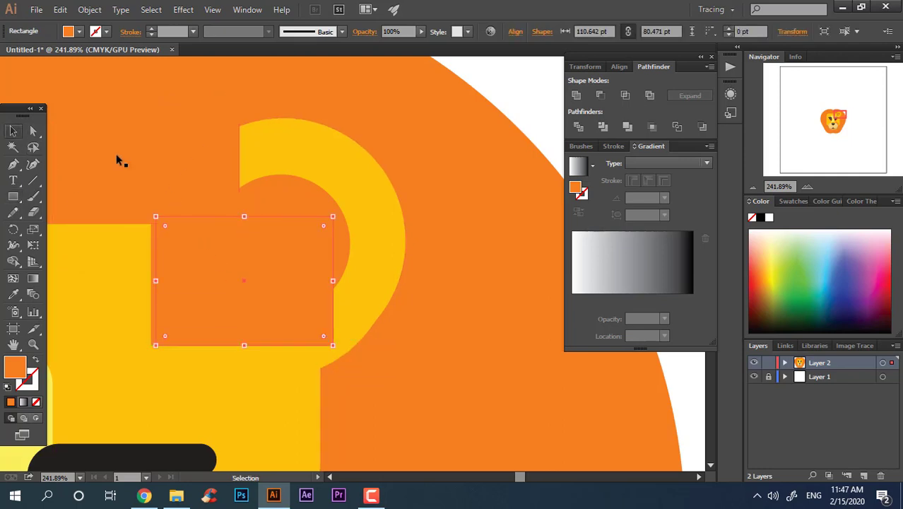
shift+click(236, 151)
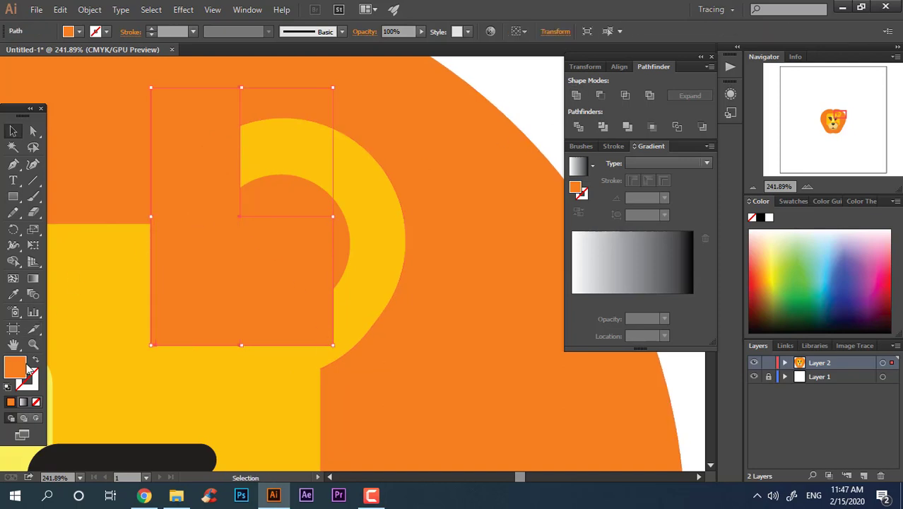
drag(445, 205, 460, 224)
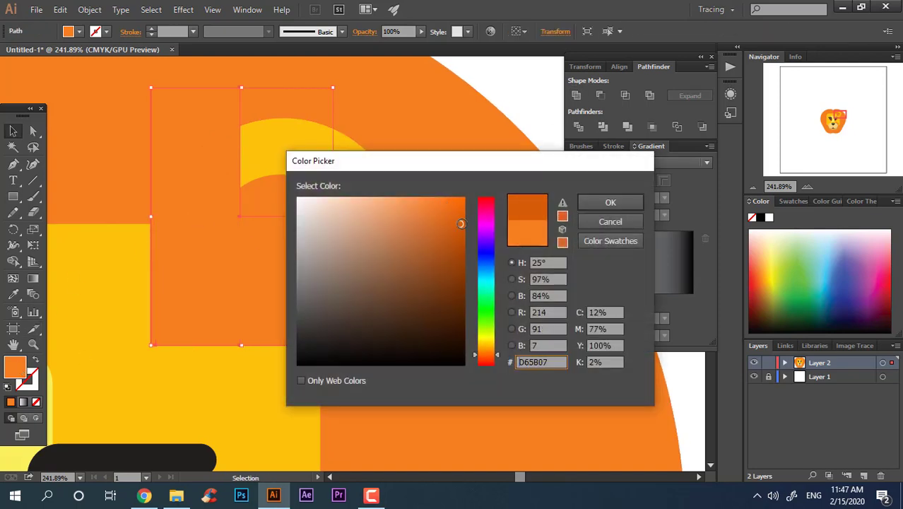
click(635, 200)
Round the L shape's two top corners, inner notch and outer step corner to about 27.72 pt.
key(a)
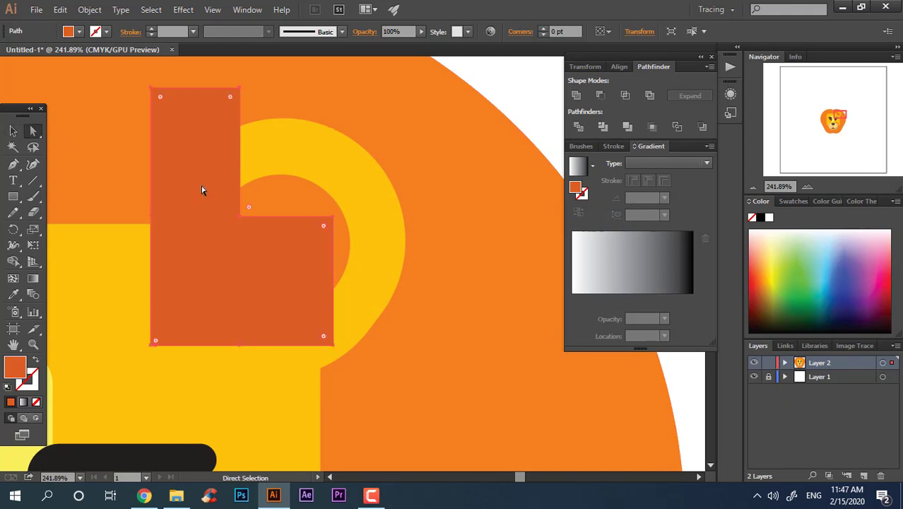
click(240, 90)
shift+click(152, 88)
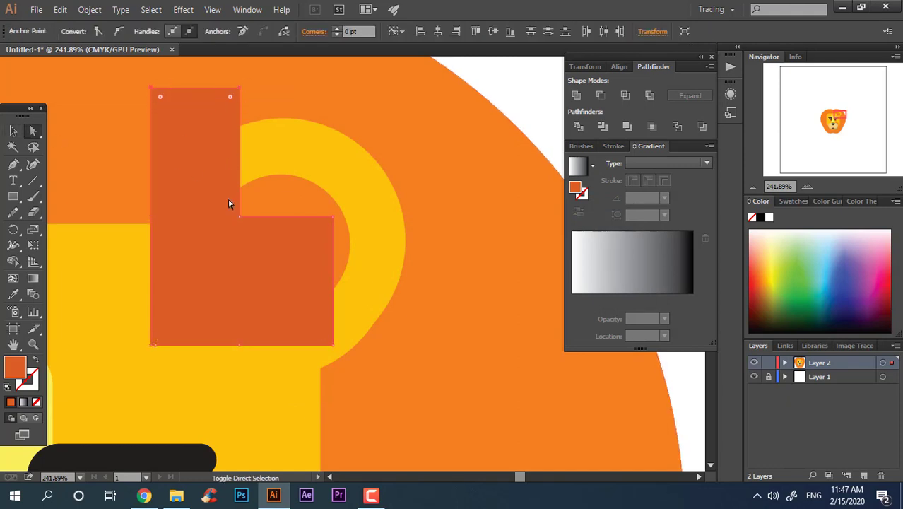
shift+click(240, 217)
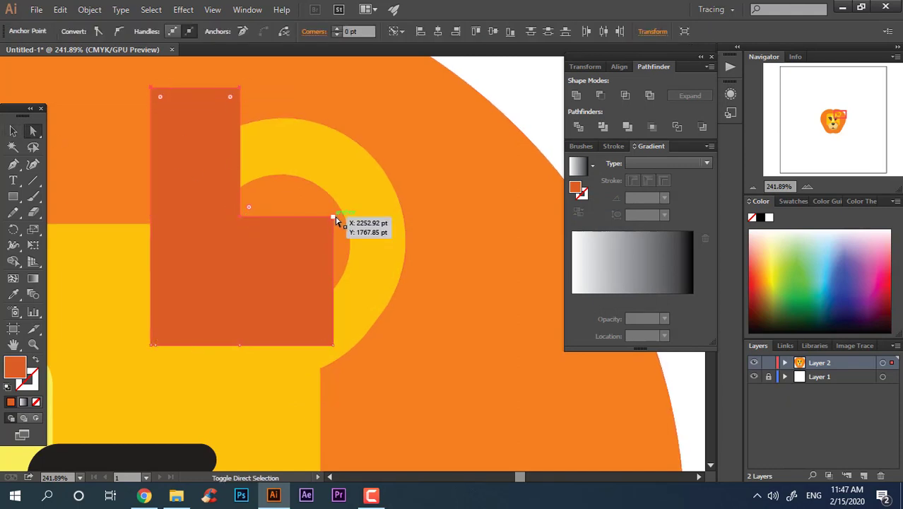
drag(299, 267, 151, 293)
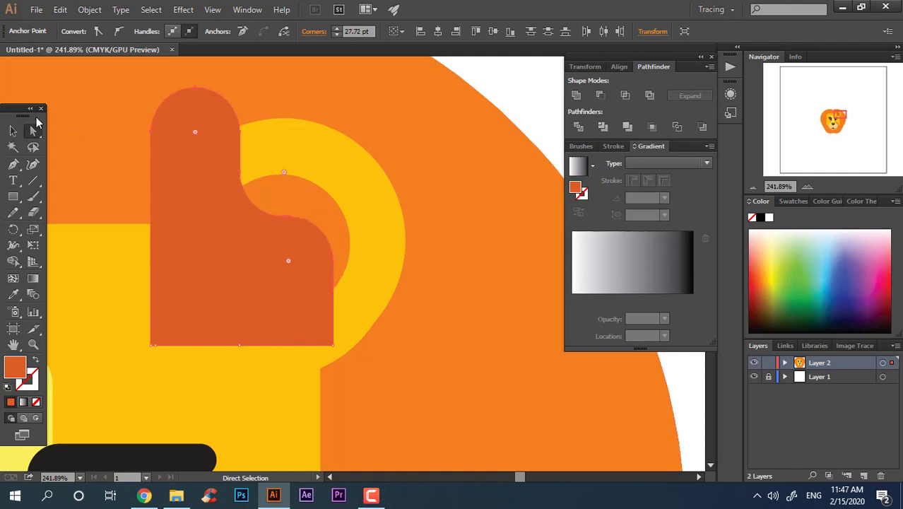
Rotate the dark orange shape clockwise onto the ear's inner side and layer it behind the face but above the ear.
key(v)
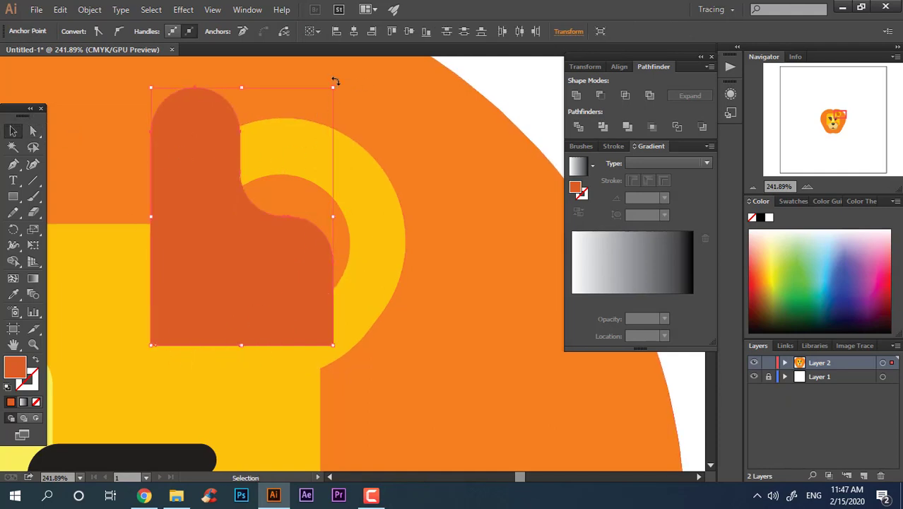
drag(334, 82, 400, 185)
drag(227, 181, 230, 235)
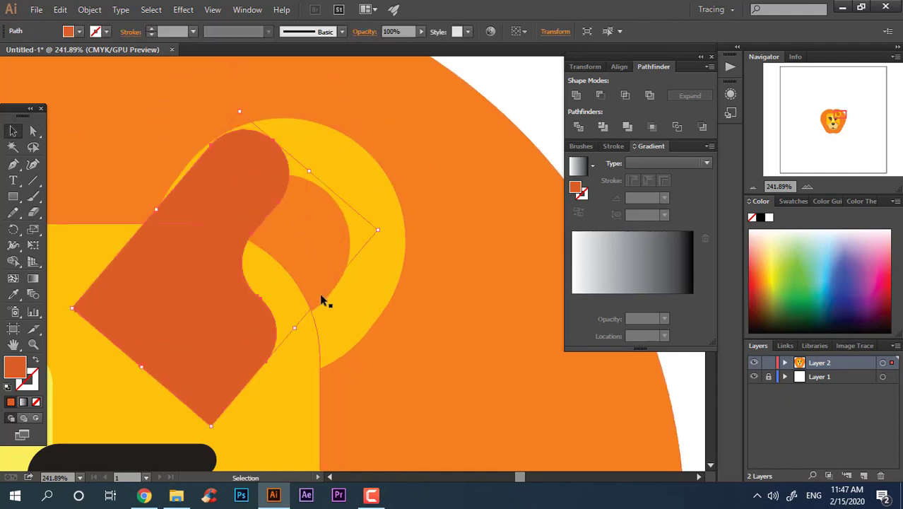
key(ctrl+shift+bracketleft)
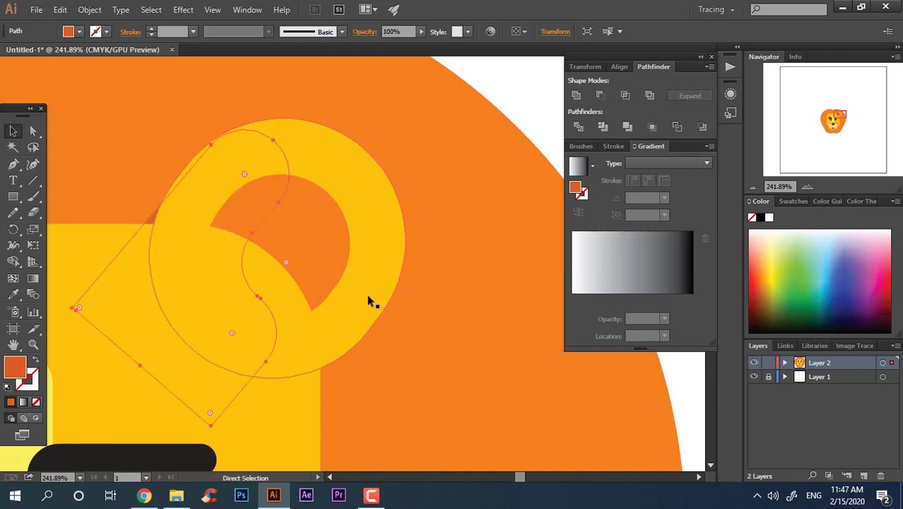
key(ctrl+bracketright)
key(v)
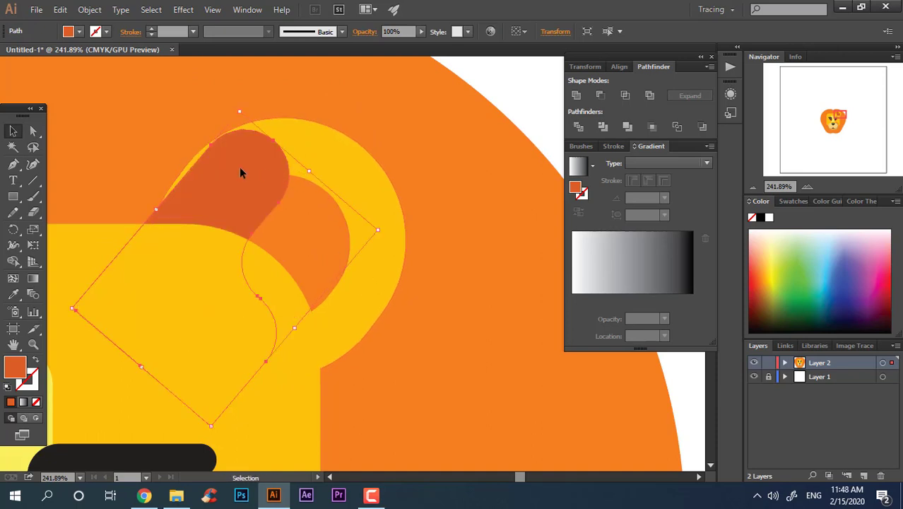
Shift the dark orange ear tuft slightly inward and down along the edge of the face.
drag(240, 171, 220, 182)
click(512, 90)
key(z)
drag(455, 152, 135, 200)
drag(327, 192, 265, 196)
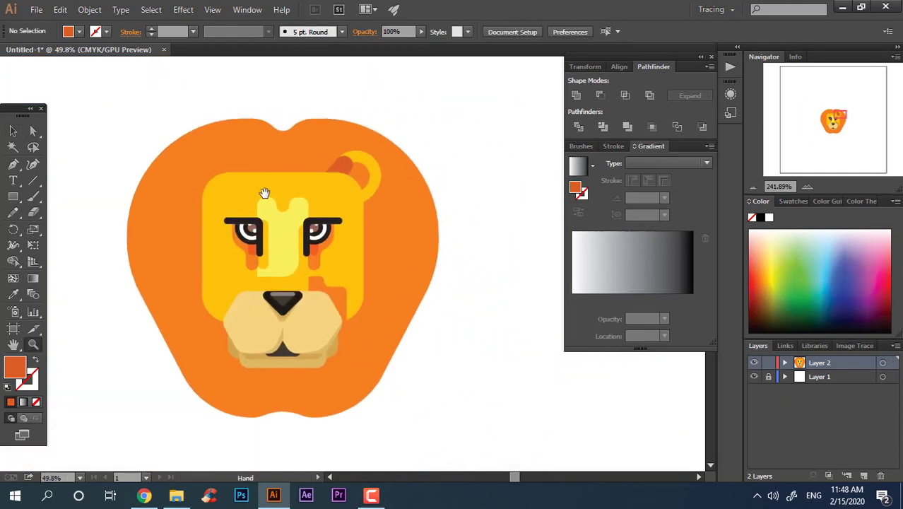
click(427, 135)
click(381, 183)
click(385, 241)
drag(324, 176, 106, 186)
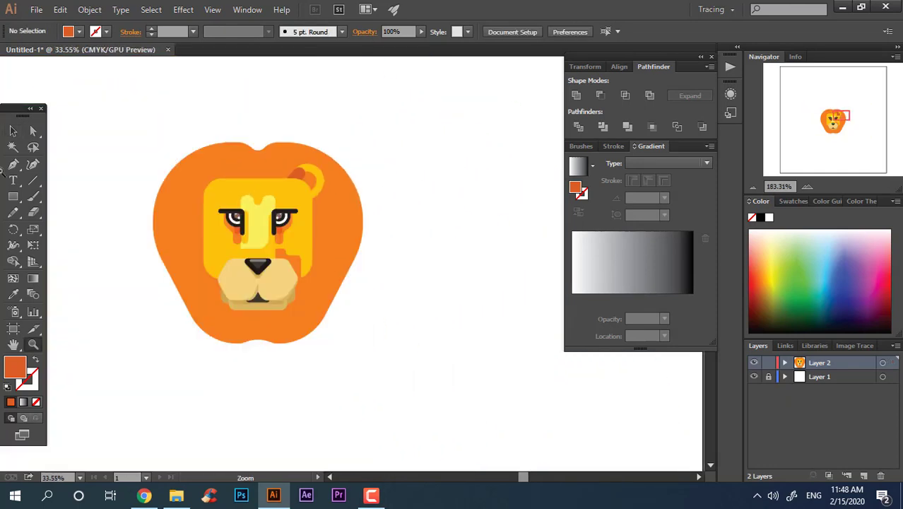
Draw a dark orange circle overlapping the lower end of the ear tuft and layer it behind the face.
drag(292, 135, 399, 223)
drag(352, 206, 393, 238)
click(377, 216)
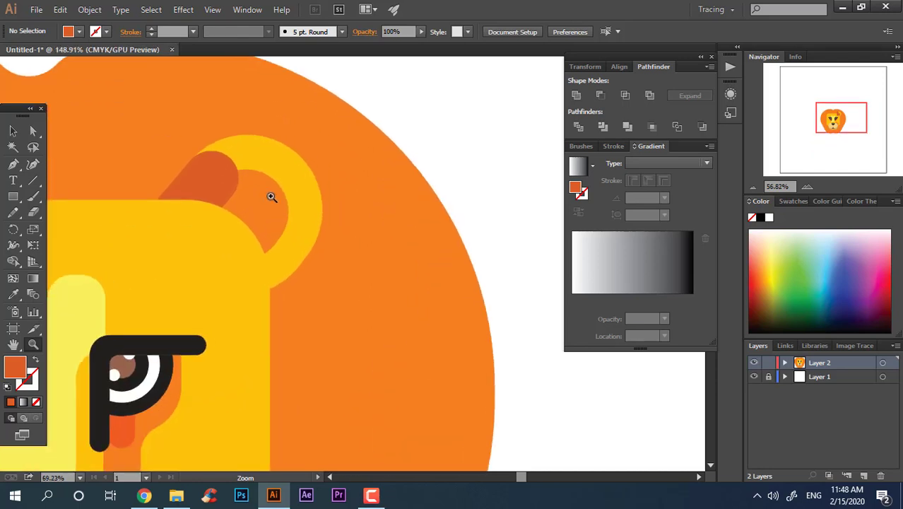
click(273, 195)
drag(9, 200, 70, 229)
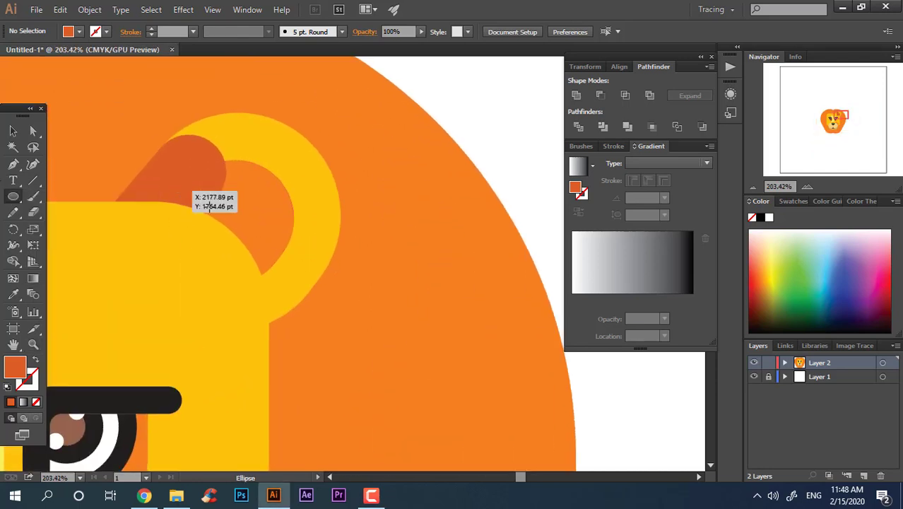
drag(179, 191, 258, 271)
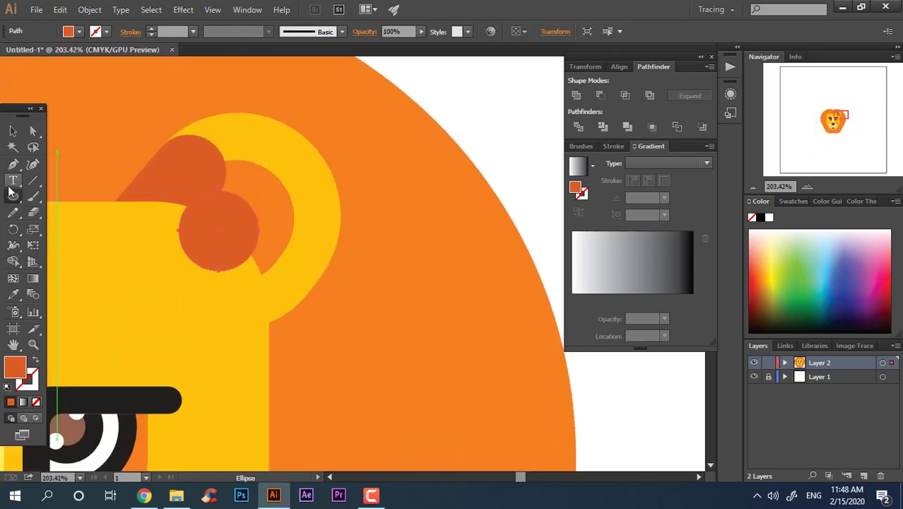
click(14, 131)
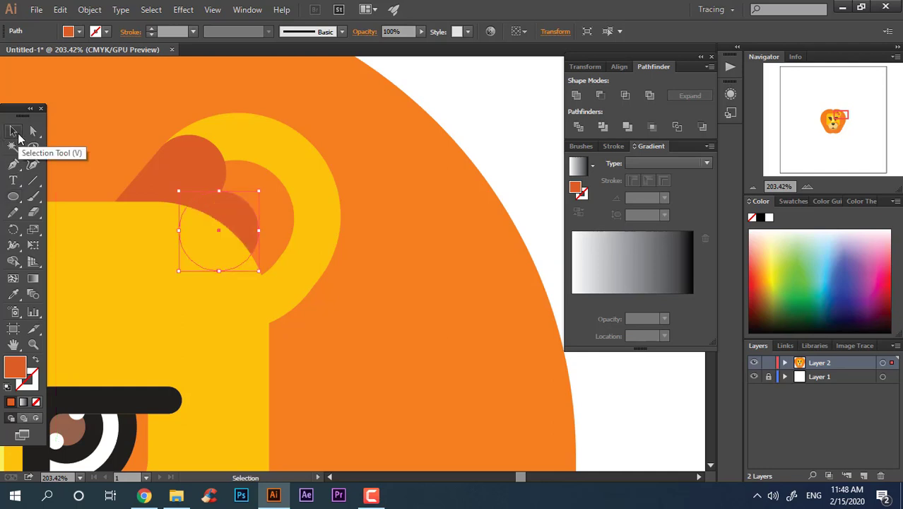
Unite the dark orange circle with the ear tuft into a single two-lobed shape.
shift+click(180, 169)
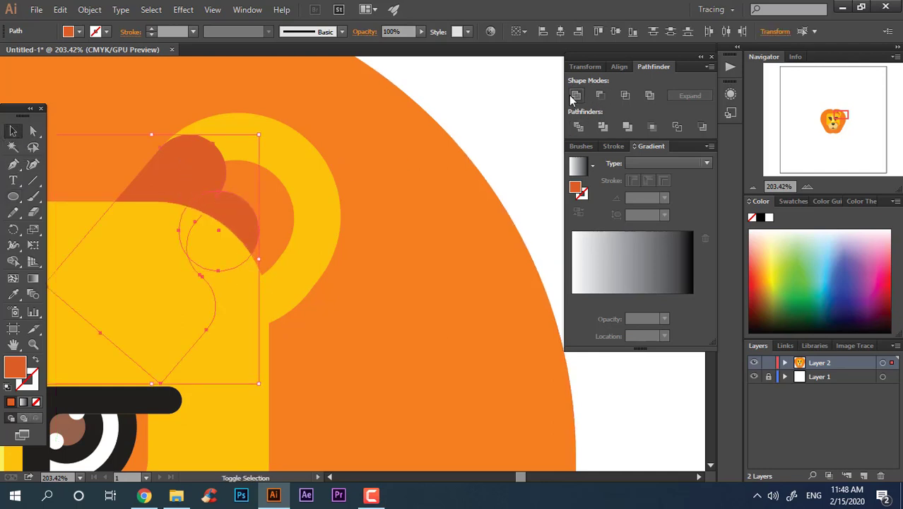
click(572, 97)
click(480, 113)
key(z)
drag(417, 166, 147, 232)
drag(345, 233, 311, 200)
drag(359, 130, 422, 247)
drag(422, 251, 218, 215)
drag(301, 237, 536, 318)
Group the dark orange tuft, the inner ear and the yellow ear shape.
click(12, 131)
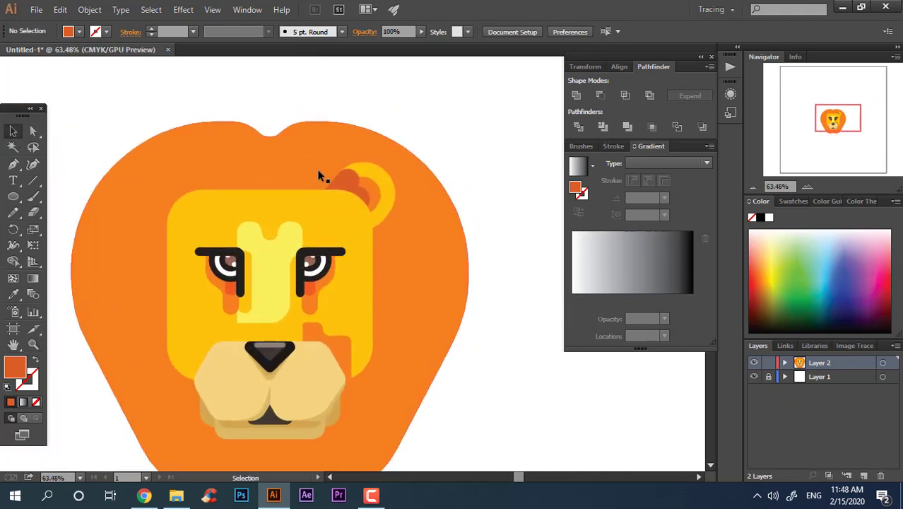
click(356, 194)
click(367, 190)
shift+click(386, 185)
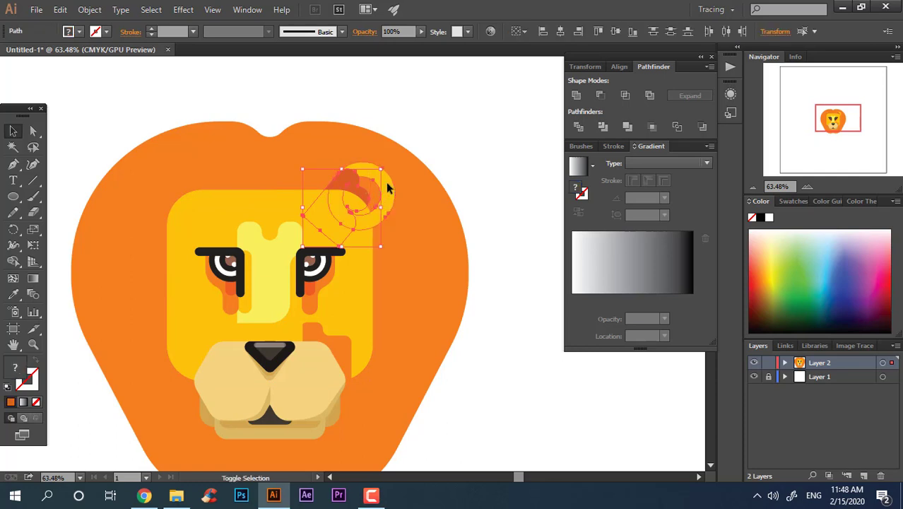
right_click(385, 182)
click(415, 241)
click(436, 195)
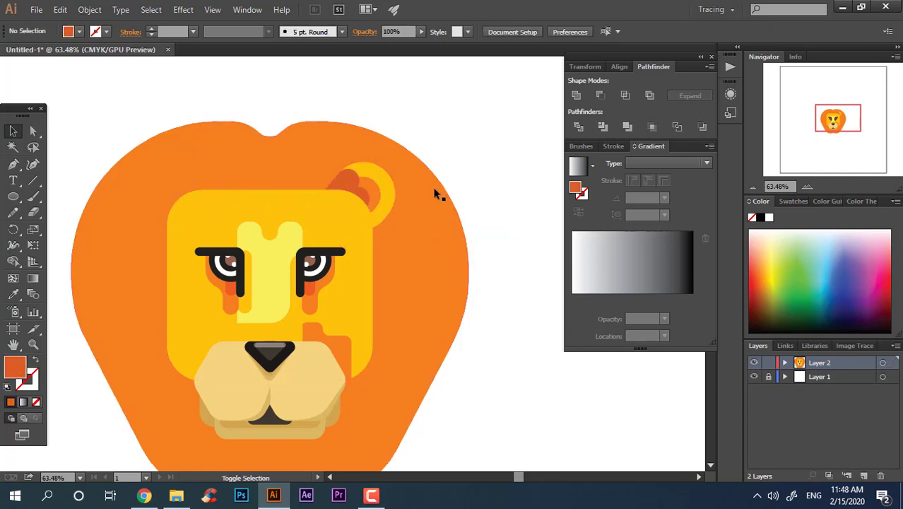
Duplicate the ear group, reflect the copy across the vertical axis and place it on the opposite upper corner of the face.
drag(397, 187, 141, 203)
right_click(137, 186)
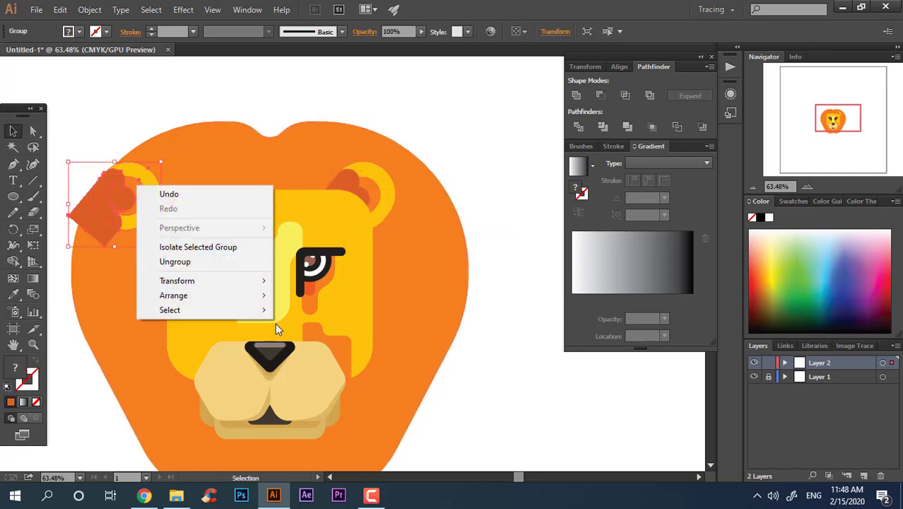
mouse_move(258, 281)
click(358, 336)
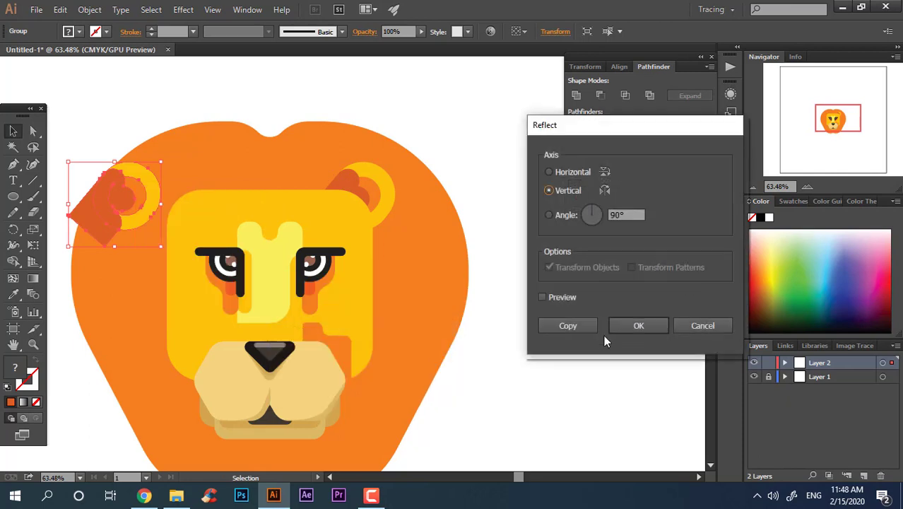
key(Return)
drag(121, 216, 194, 235)
click(447, 151)
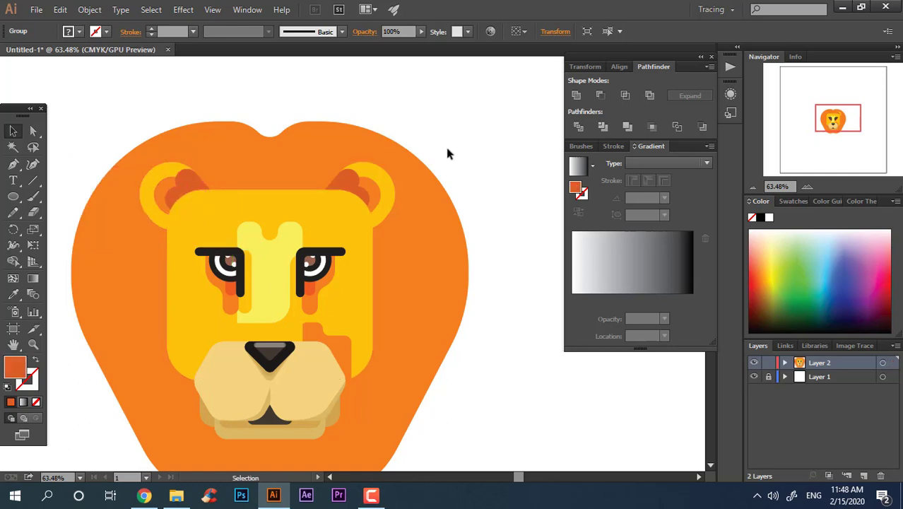
Group the two ears together.
click(359, 178)
shift+click(168, 188)
right_click(379, 182)
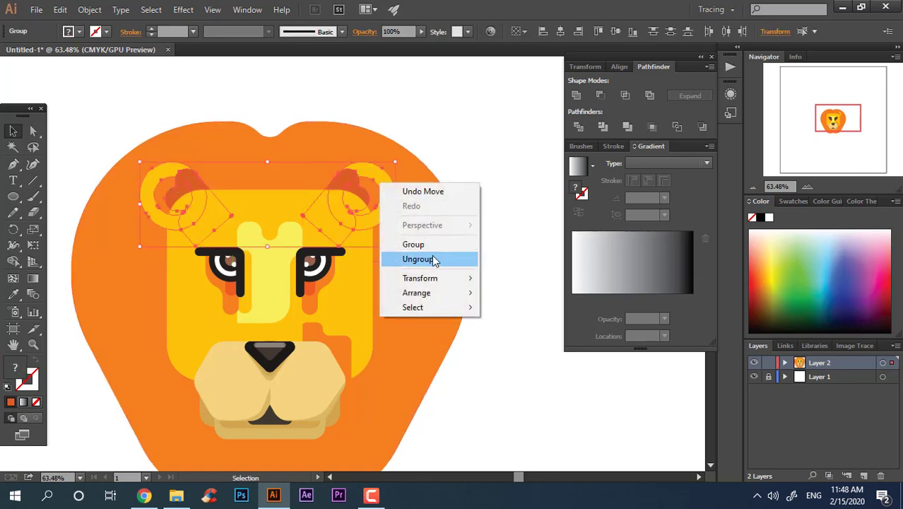
click(410, 244)
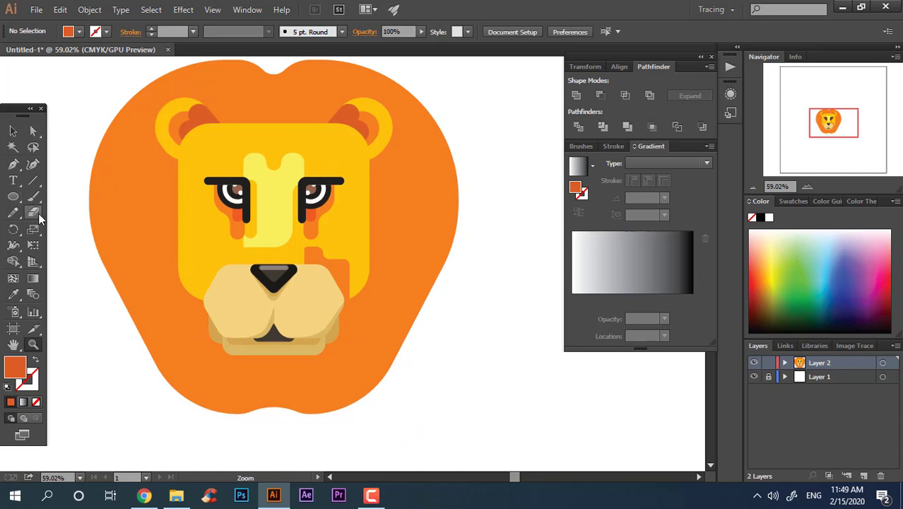
Draw a dark orange rectangle about 488 by 296 pt across the muzzle and round its two bottom corners to about 244.19 pt.
drag(19, 201, 63, 195)
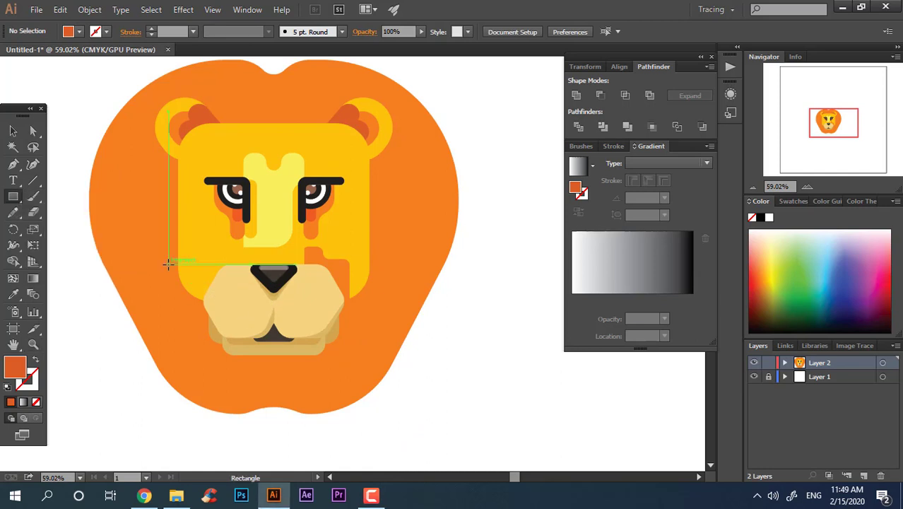
drag(168, 263, 369, 381)
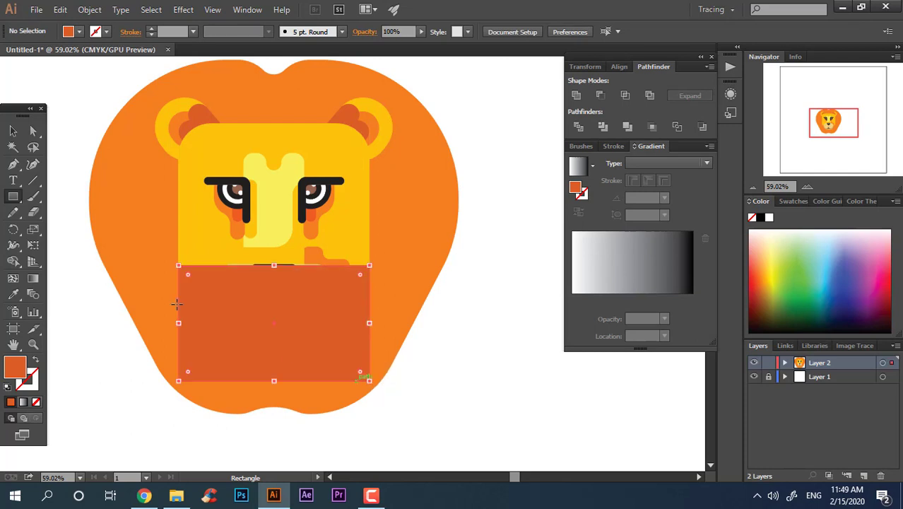
click(33, 131)
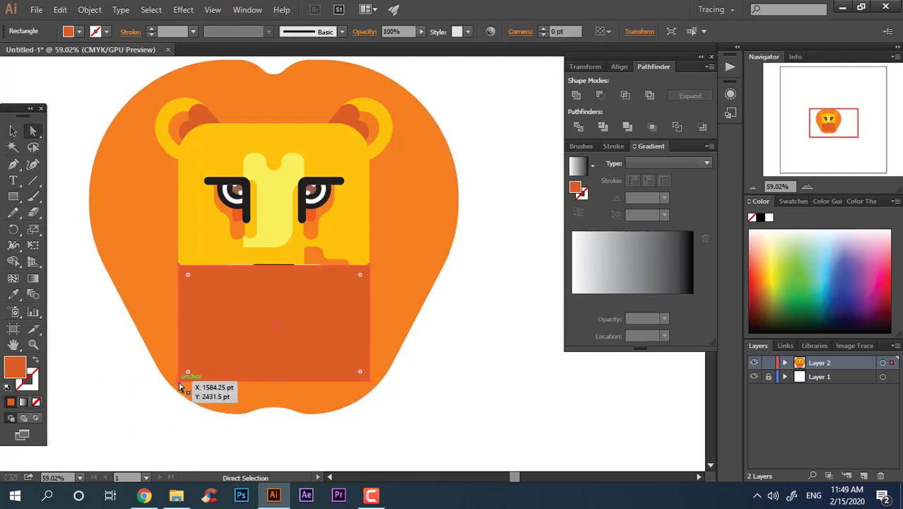
drag(180, 387, 369, 387)
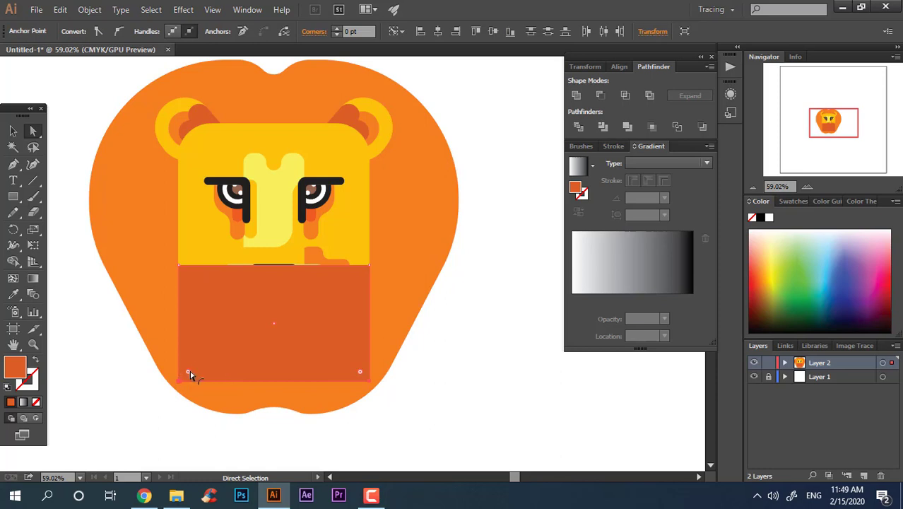
drag(189, 374, 349, 268)
Layer the rounded dark orange chin shape behind the face and muzzle but above the mane.
key(ctrl+bracketleft)
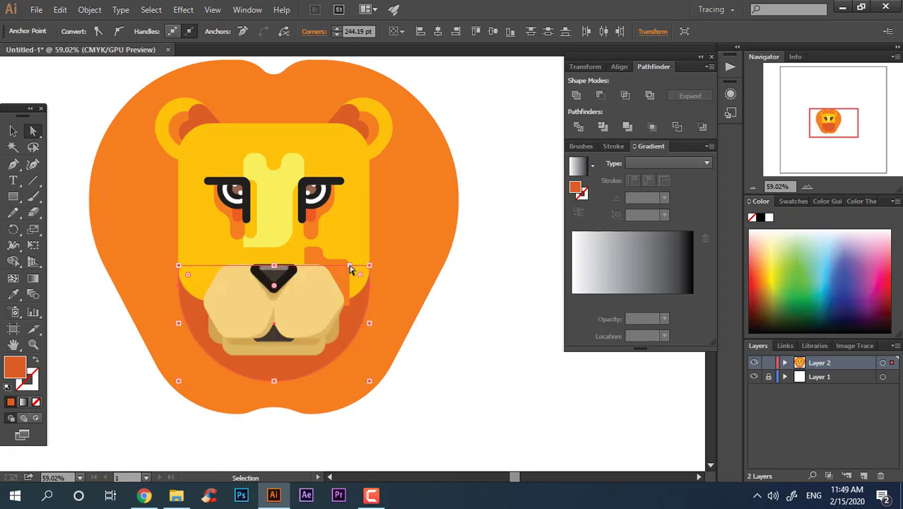
click(13, 131)
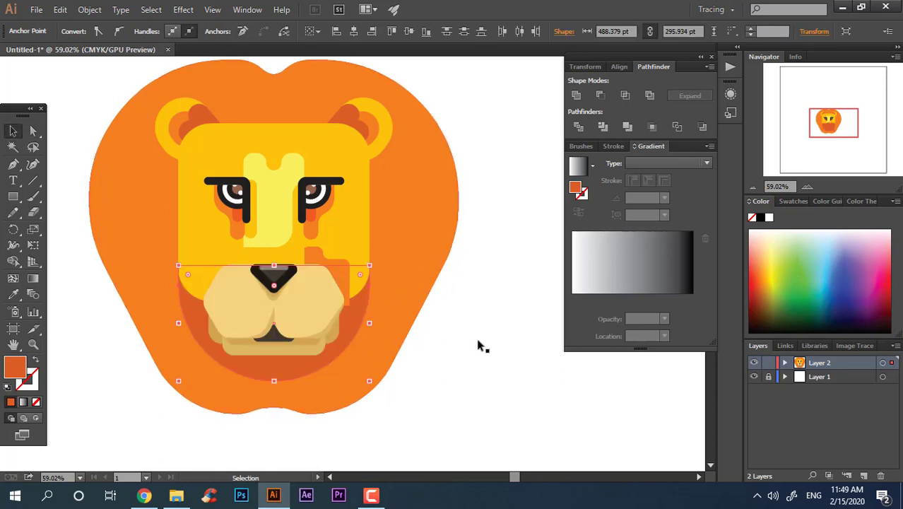
click(492, 368)
key(z)
drag(444, 274, 285, 306)
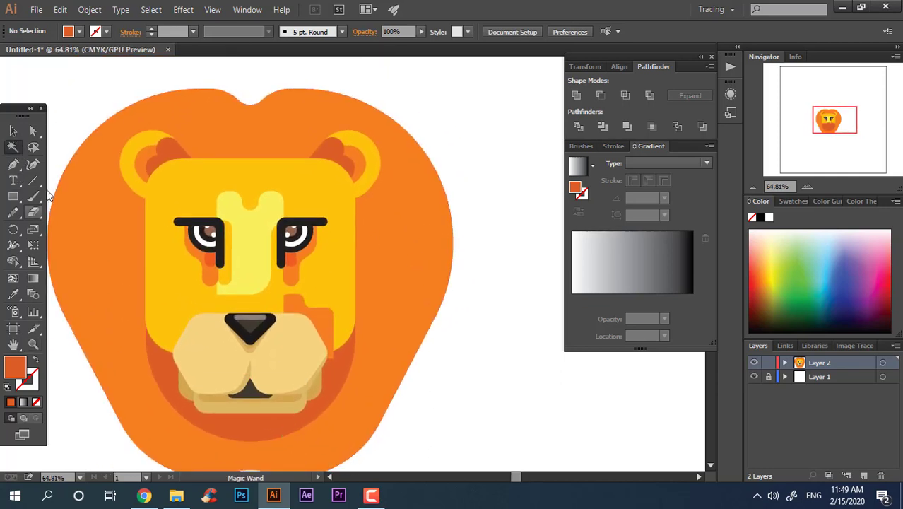
Widen the dark orange chin shape symmetrically to about 551 pt and extend its top edge up to the ears, about 631 pt high.
click(13, 131)
click(233, 422)
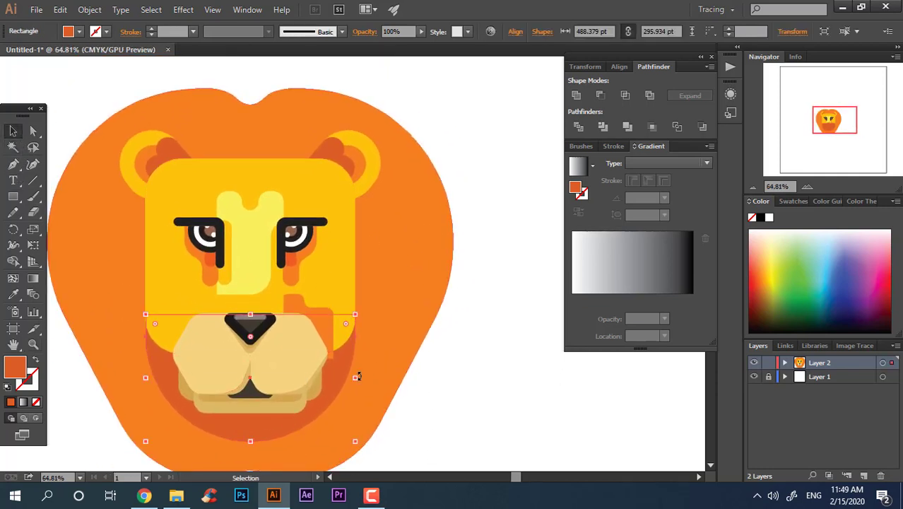
drag(356, 377, 368, 377)
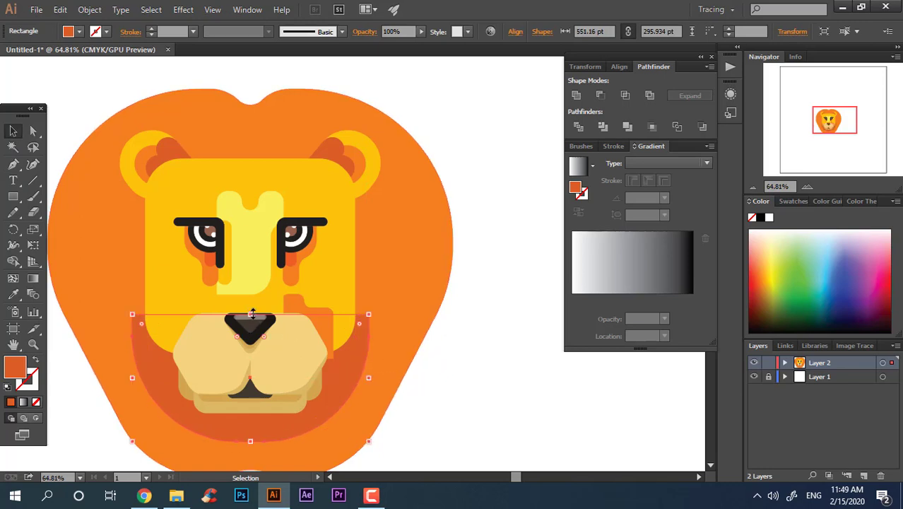
drag(252, 313, 252, 171)
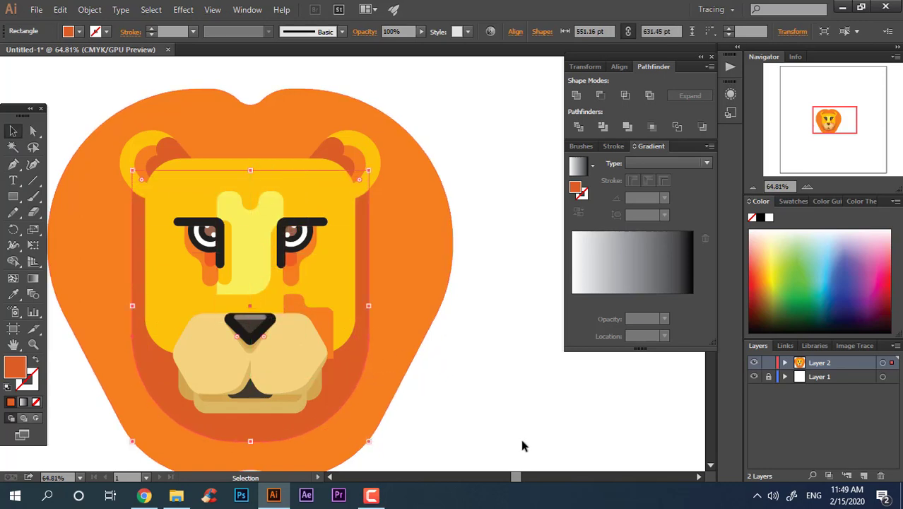
click(521, 445)
key(z)
scroll(461, 388, down, 2)
scroll(411, 210, up, 1)
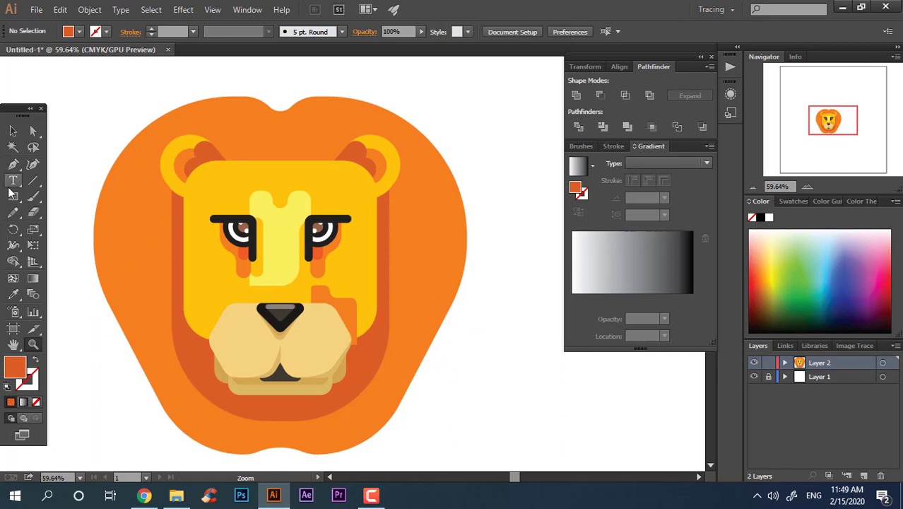
Draw matching dark orange circles over both ears, offset slightly outward and down.
drag(11, 192, 49, 224)
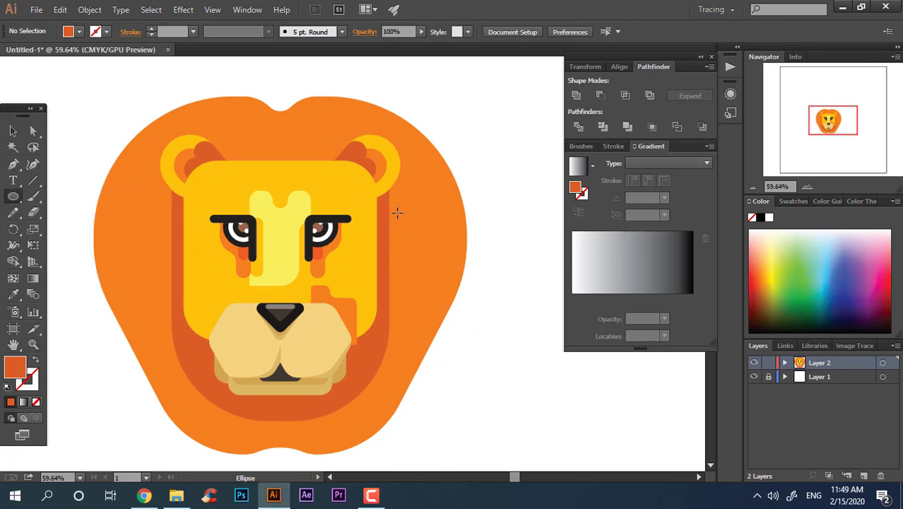
mouse_move(367, 150)
mouse_down()
mouse_move(427, 216)
mouse_move(378, 201)
mouse_move(107, 220)
mouse_move(130, 218)
mouse_move(121, 219)
mouse_up()
key(z)
click(522, 274)
Layer the two dark orange circles behind the ears as shadows on the mane.
click(13, 131)
shift+click(375, 191)
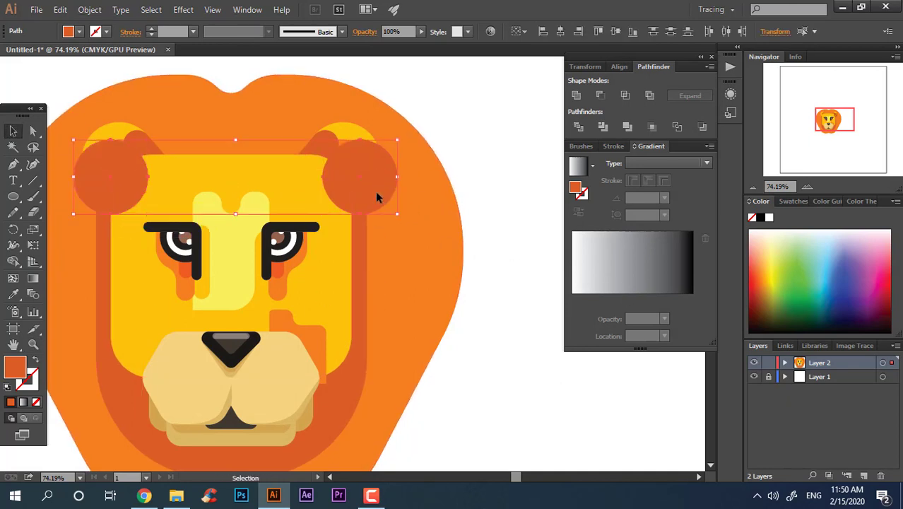
key(ctrl+bracketleft)
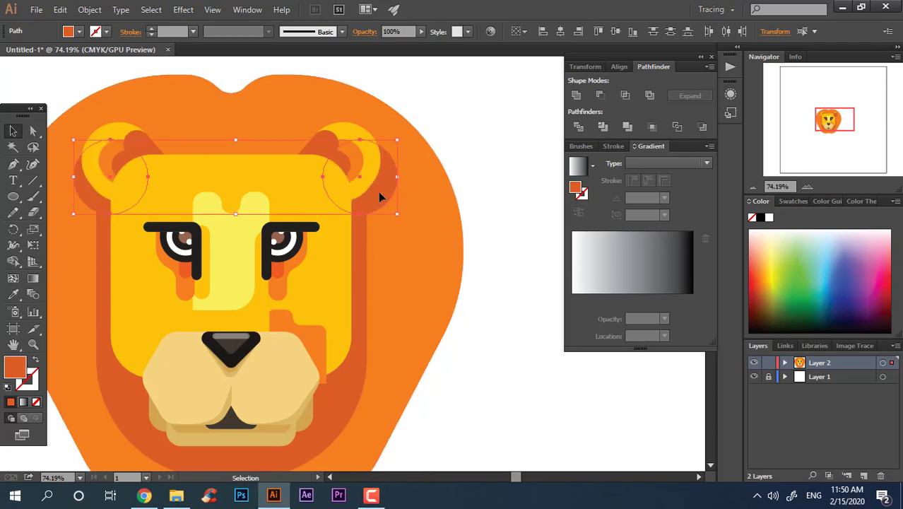
alt+scroll(387, 268, down, 2)
scroll(383, 337, down, 1)
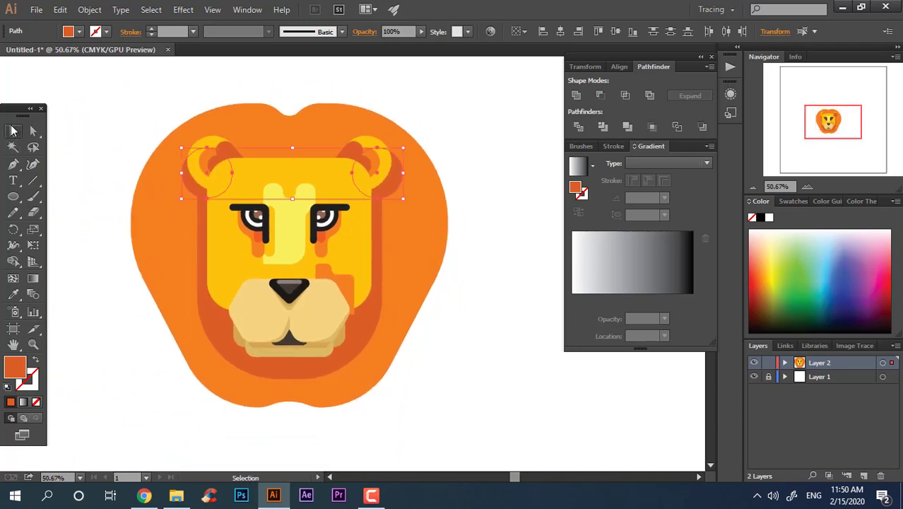
click(495, 399)
Ungroup the face group so the orange cheek shape can be edited separately.
key(z)
drag(481, 410, 157, 216)
key(v)
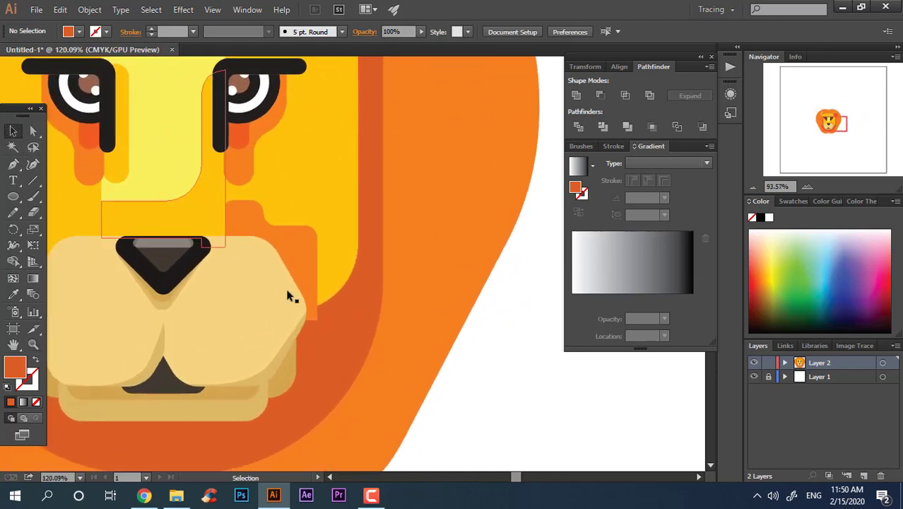
click(316, 319)
right_click(318, 275)
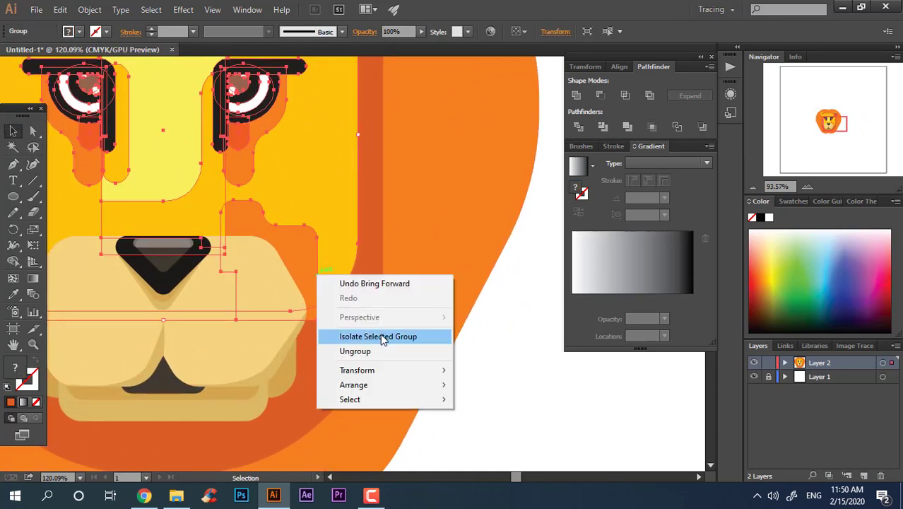
click(354, 351)
click(538, 424)
Round the lower outer corner of the orange cheek shape so it curves in behind the muzzle.
click(316, 311)
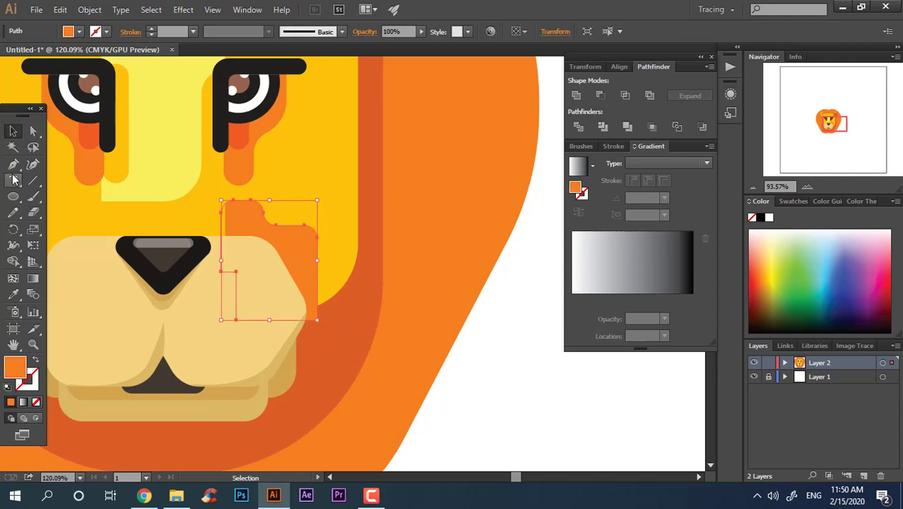
click(34, 132)
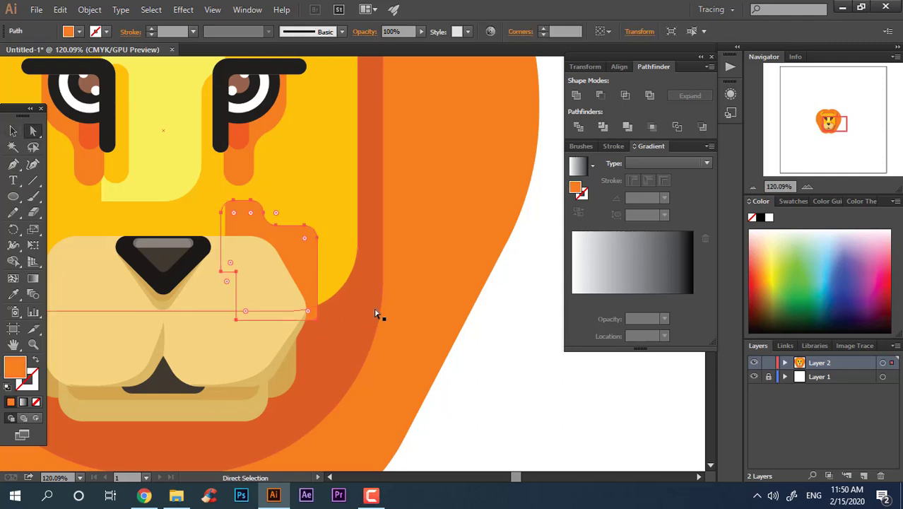
click(320, 329)
click(308, 311)
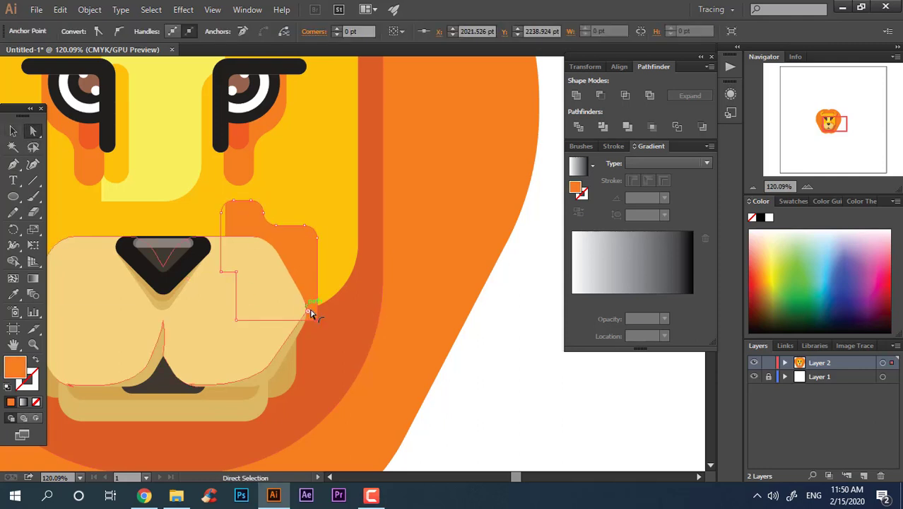
drag(311, 315, 271, 294)
click(487, 421)
key(z)
drag(471, 358, 399, 339)
key(space)
drag(464, 369, 404, 334)
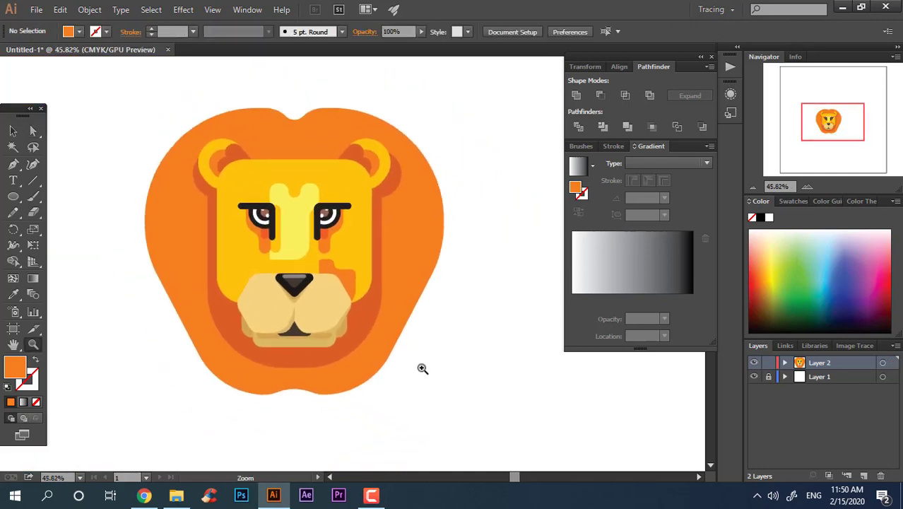
drag(422, 368, 395, 389)
click(13, 130)
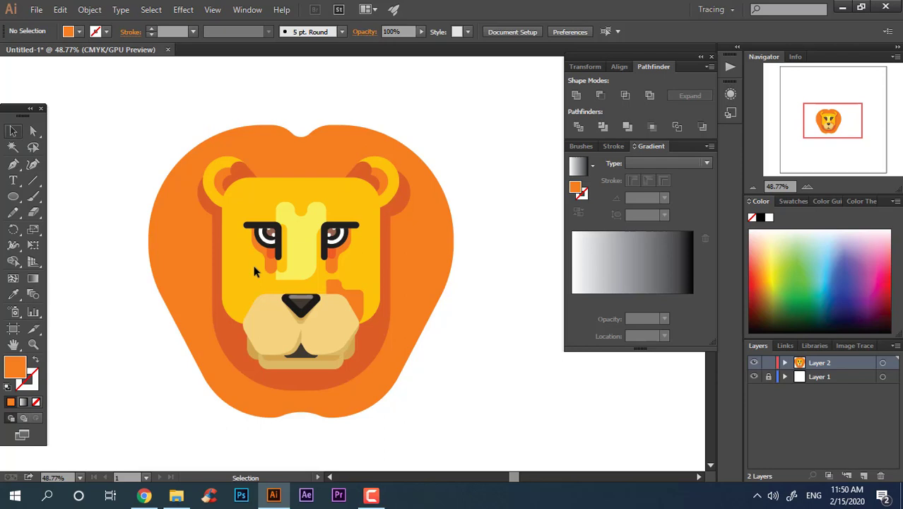
click(405, 202)
shift+click(394, 232)
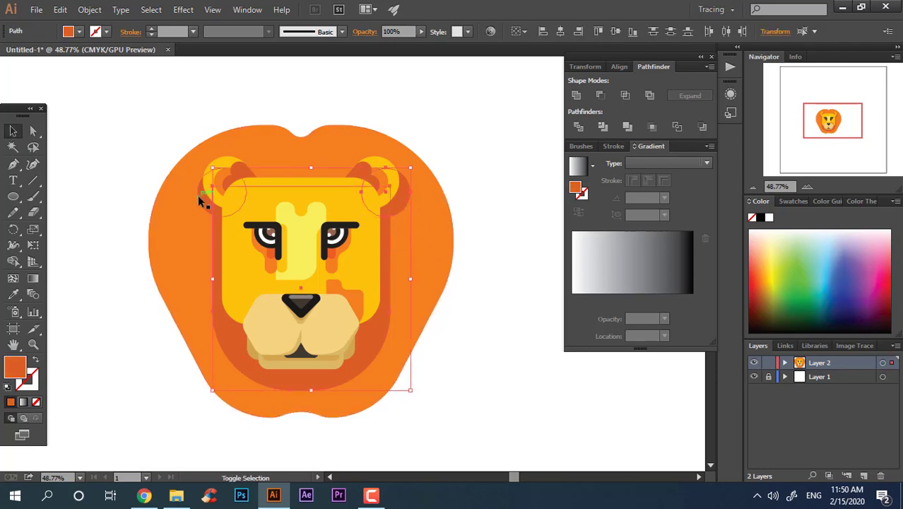
click(433, 338)
Narrow the dark orange chin shape symmetrically to the width of the yellow face, about 468 pt.
key(z)
drag(369, 316, 385, 317)
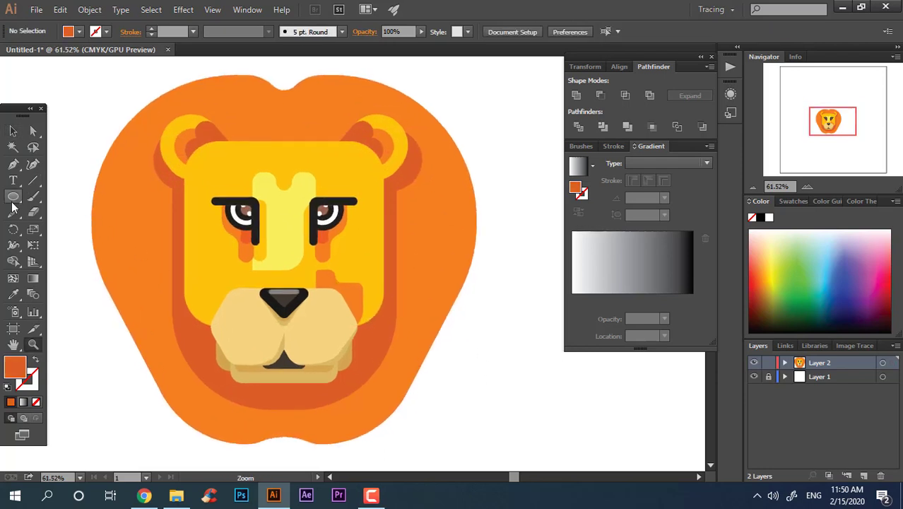
drag(12, 203, 35, 199)
click(13, 131)
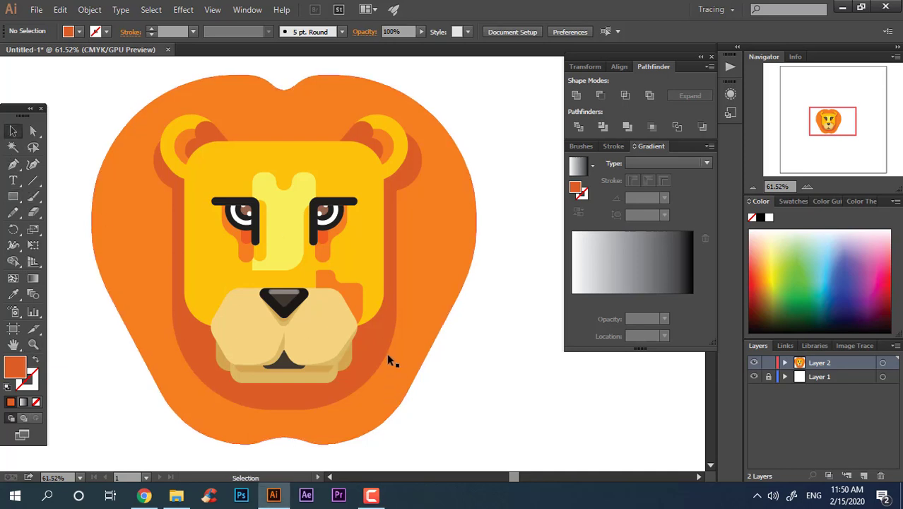
click(388, 358)
drag(397, 283, 384, 282)
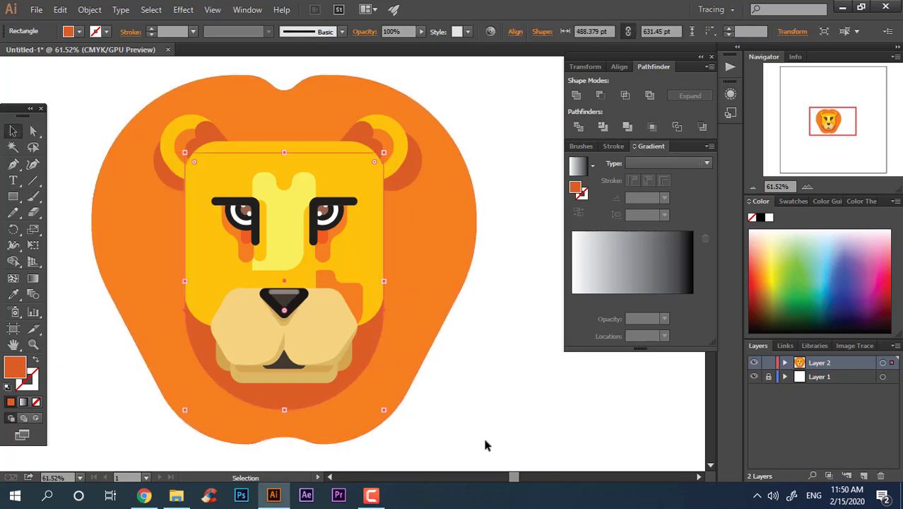
Draw a dark orange rectangle across the face, wider than it, and round its two lower corners to about 58 pt.
click(13, 196)
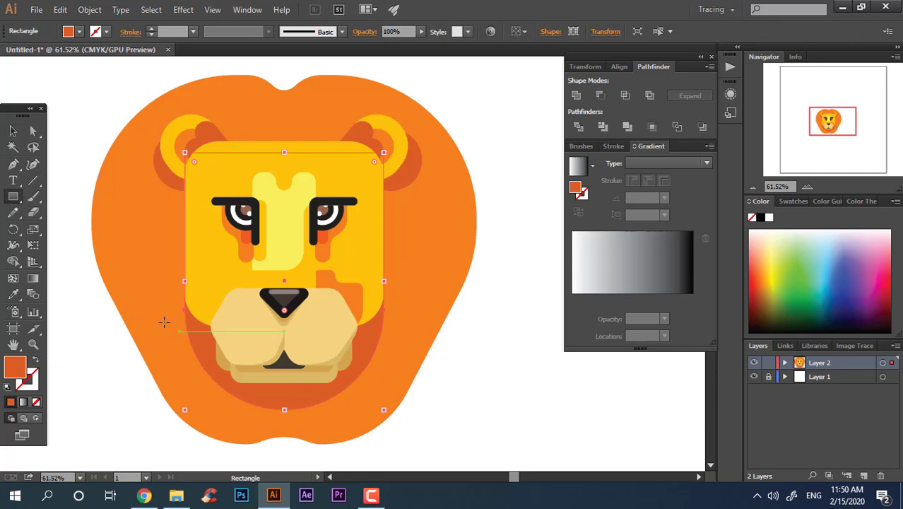
drag(164, 318, 408, 171)
key(a)
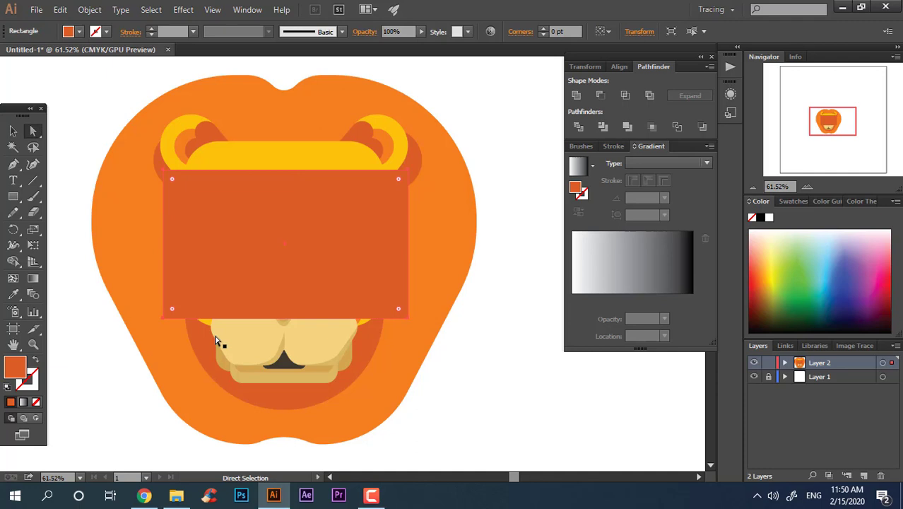
click(170, 310)
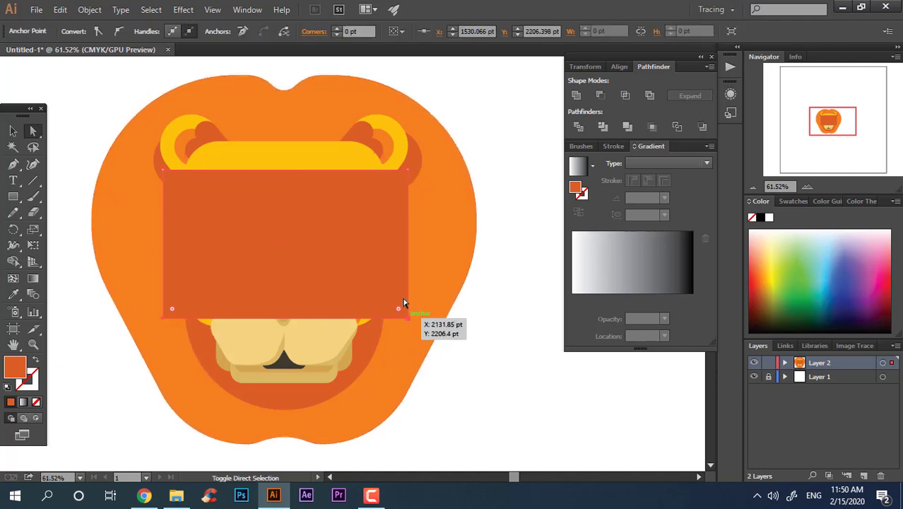
shift+click(403, 309)
drag(403, 309, 399, 291)
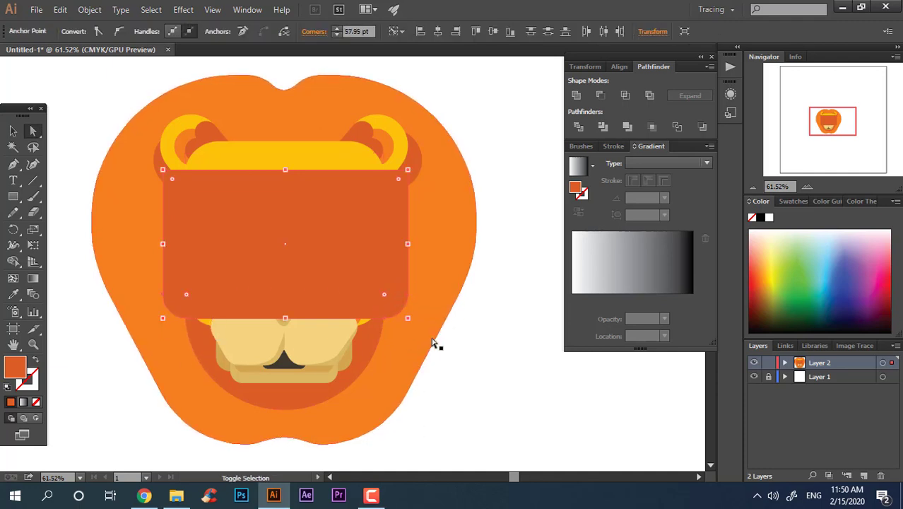
Send the dark orange rectangle behind the face and ears so it forms a shadow along both sides.
key(ctrl+[)
key(ctrl+[)
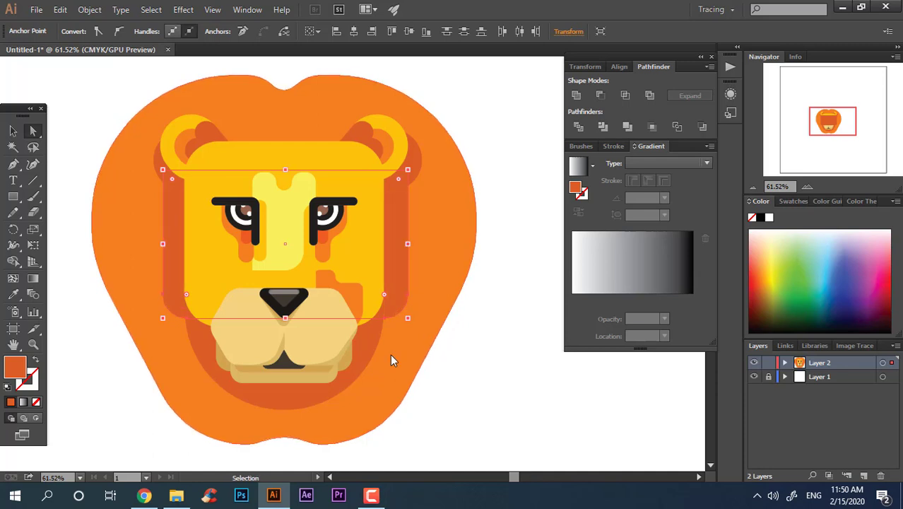
click(530, 425)
key(z)
key(ctrl+0)
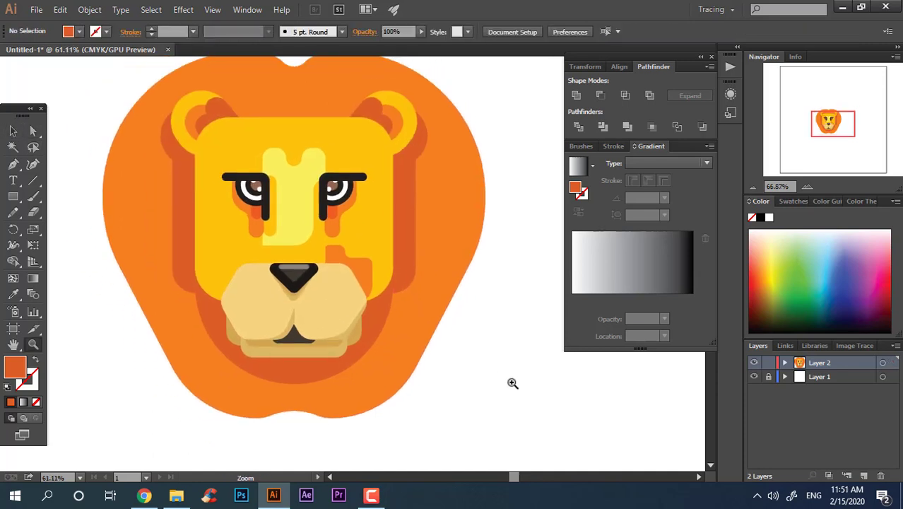
Draw a curved whisker path from the muzzle out across the mane, with the face's yellow as stroke and no fill.
scroll(512, 382, up, 2)
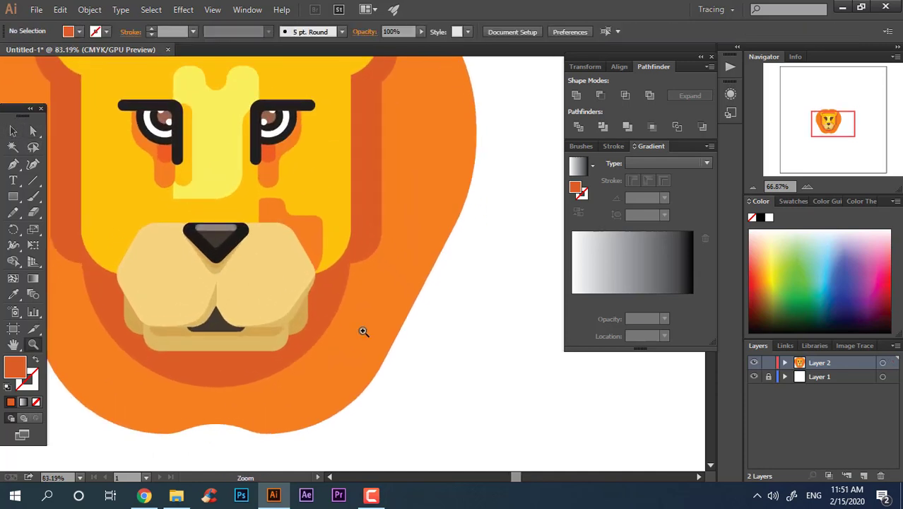
click(271, 259)
drag(457, 252, 532, 290)
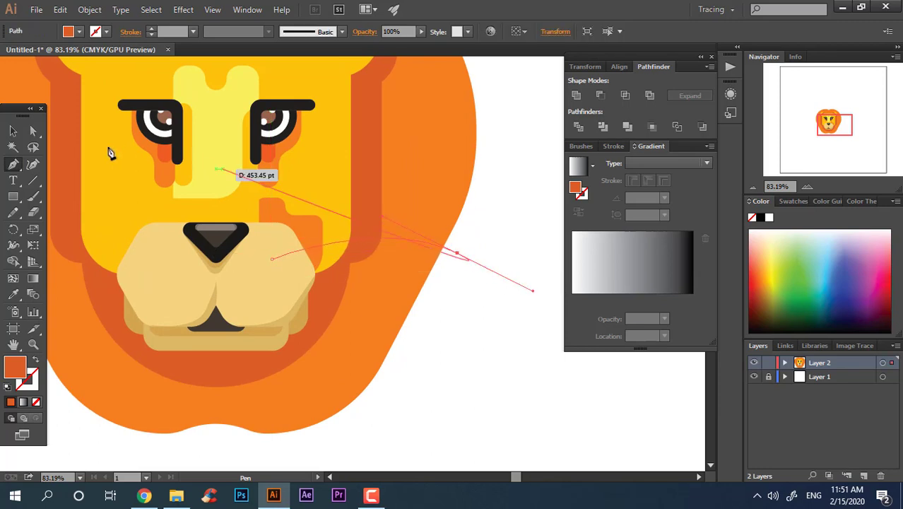
click(271, 259)
key(i)
click(240, 209)
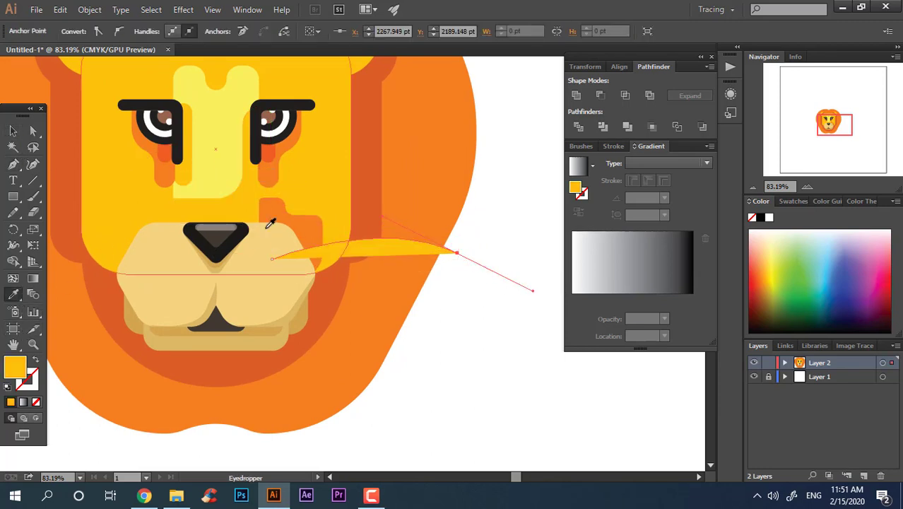
click(35, 360)
Set the whisker's stroke weight to 10 pt and expand its fill and stroke into a solid shape.
click(10, 128)
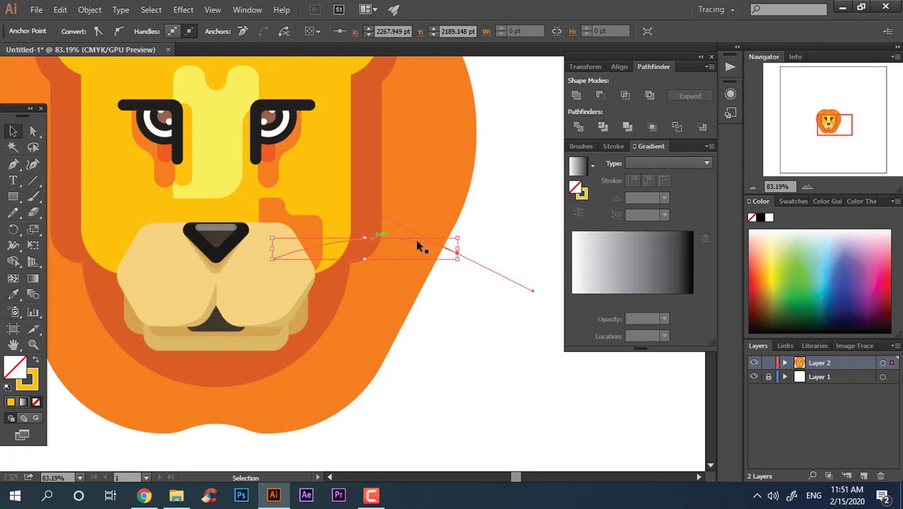
click(421, 243)
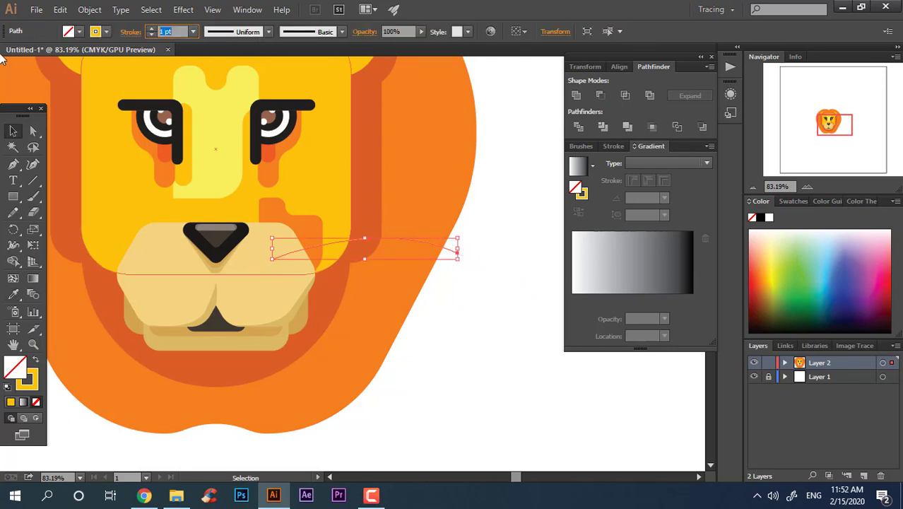
text(10)
key(Return)
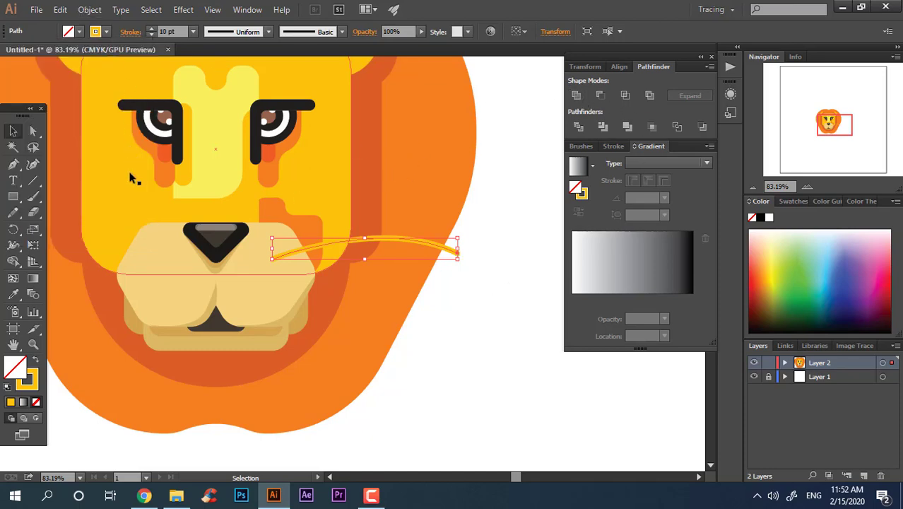
click(90, 9)
click(106, 151)
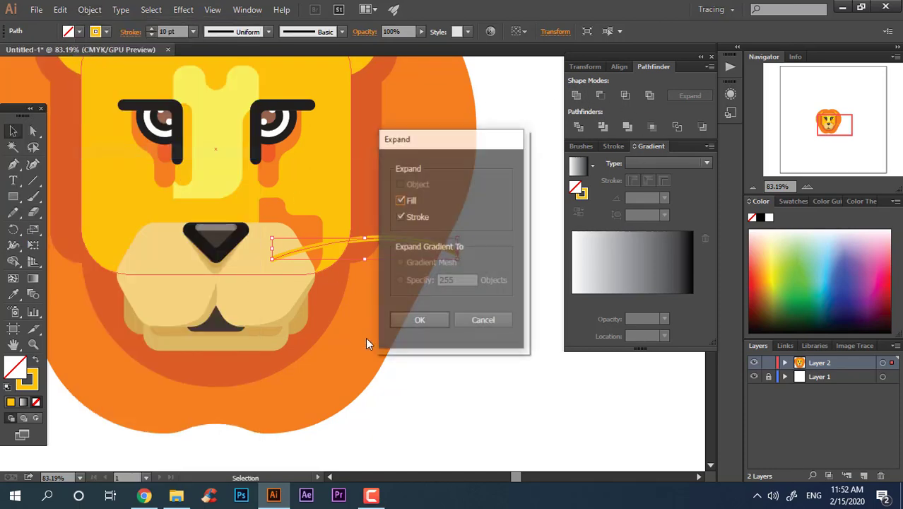
click(417, 320)
click(409, 270)
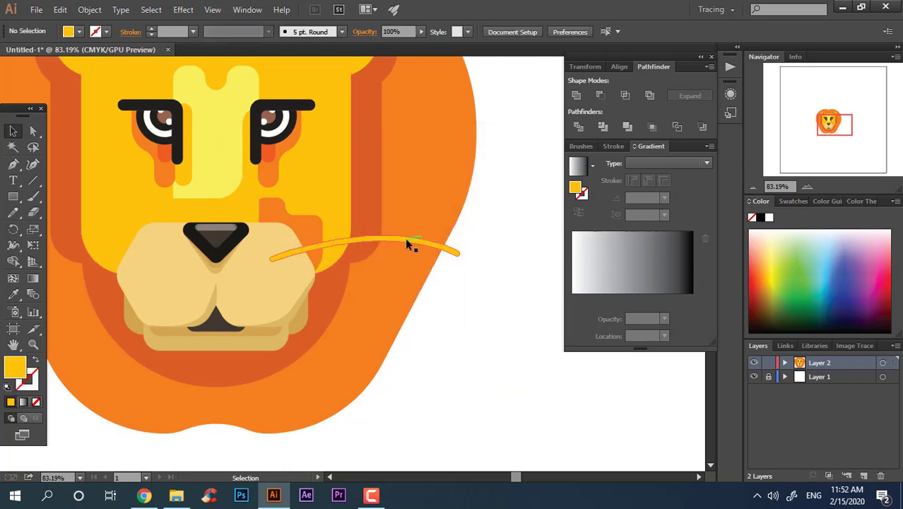
drag(405, 238, 431, 265)
key(alt+shift)
key(ctrl+z)
Make two copies of the whisker below the first, tilting them downward so the three fan out from the muzzle.
drag(400, 238, 422, 260)
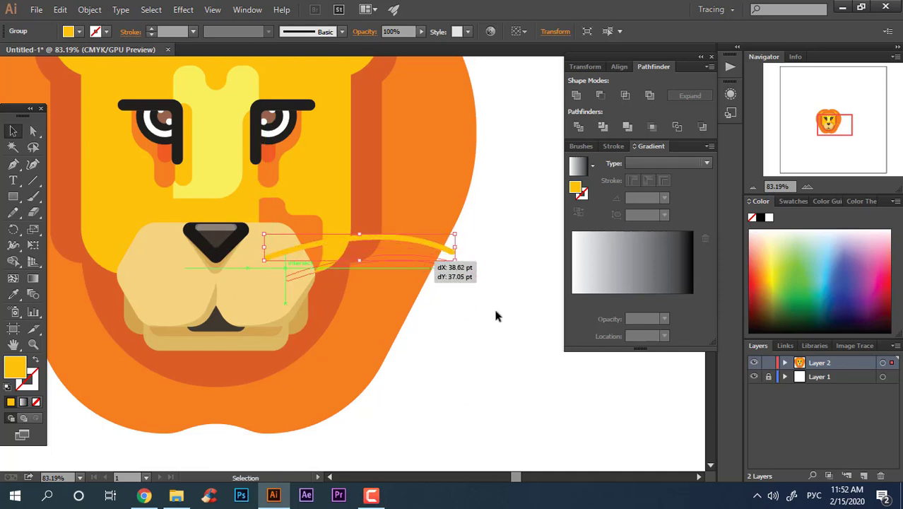
mouse_move(496, 315)
mouse_down()
mouse_move(486, 293)
mouse_move(481, 309)
mouse_up()
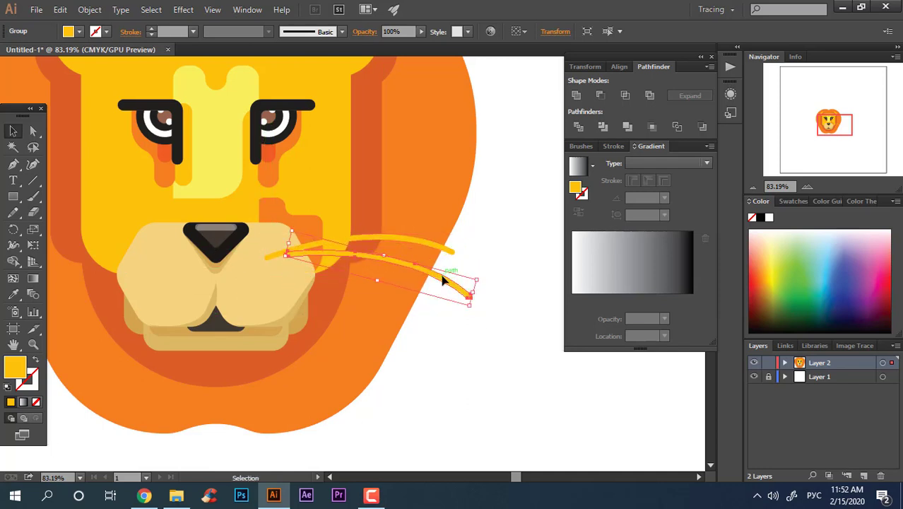
drag(442, 277, 447, 366)
click(486, 353)
drag(425, 334, 470, 356)
click(397, 346)
Scale the three whiskers down together about their centre and move them inward onto the muzzle.
drag(428, 264, 244, 235)
drag(481, 253, 563, 345)
click(14, 131)
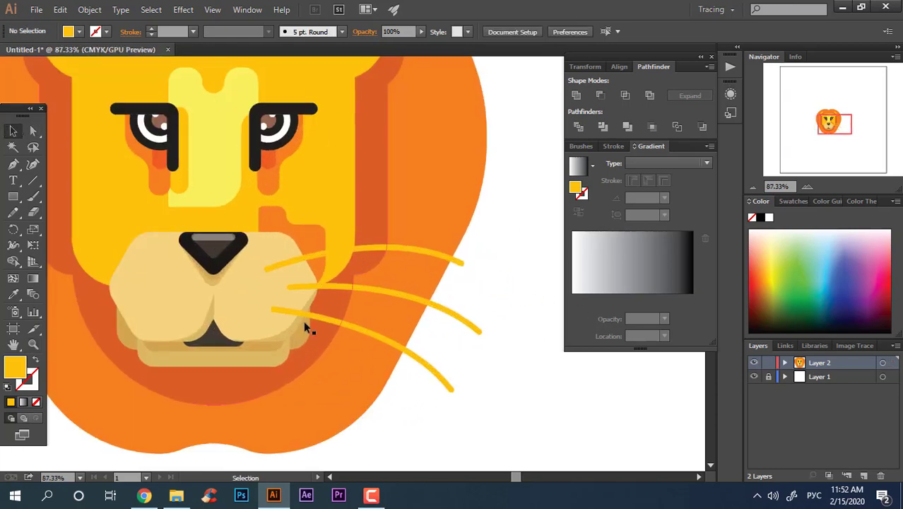
click(409, 361)
shift+click(443, 312)
shift+click(452, 260)
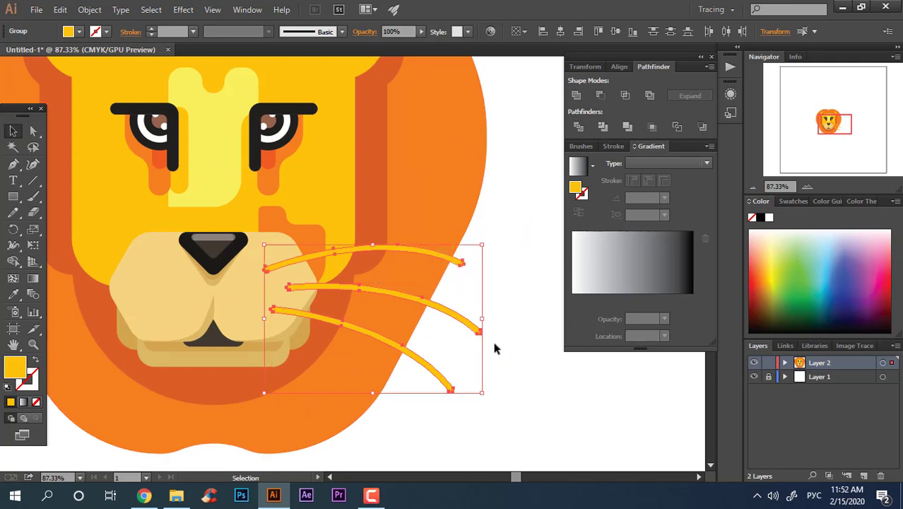
drag(483, 398, 451, 371)
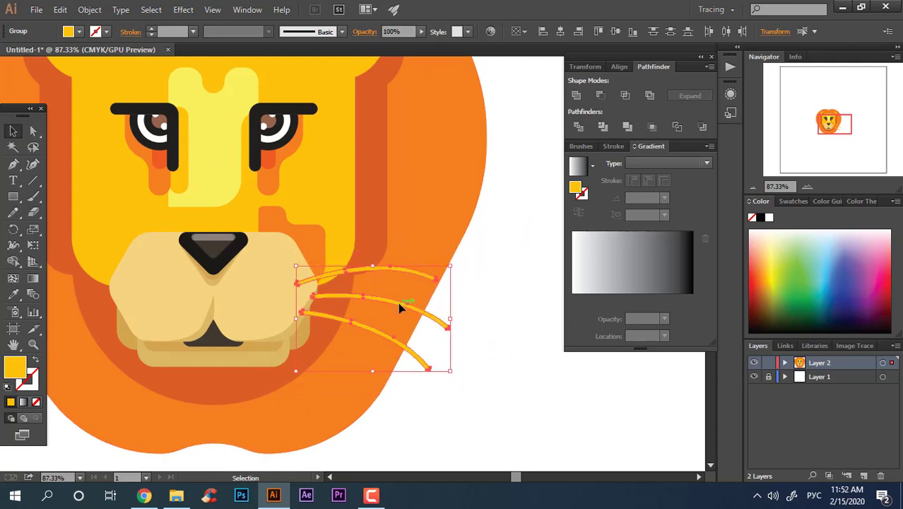
drag(400, 308, 363, 304)
drag(432, 407, 495, 376)
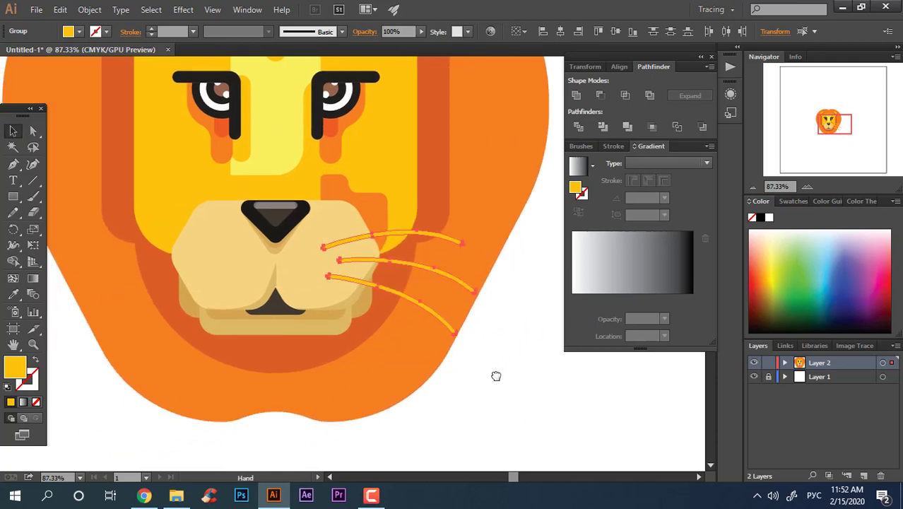
Group the three whiskers and place a horizontally mirrored copy on the opposite side of the muzzle.
right_click(370, 251)
click(427, 316)
drag(406, 261, 43, 263)
right_click(133, 261)
mouse_move(212, 355)
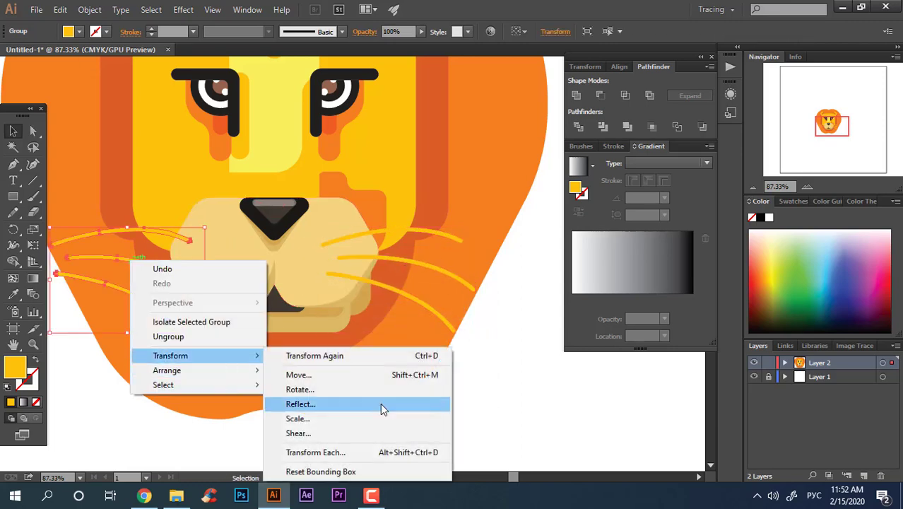
click(333, 406)
click(589, 326)
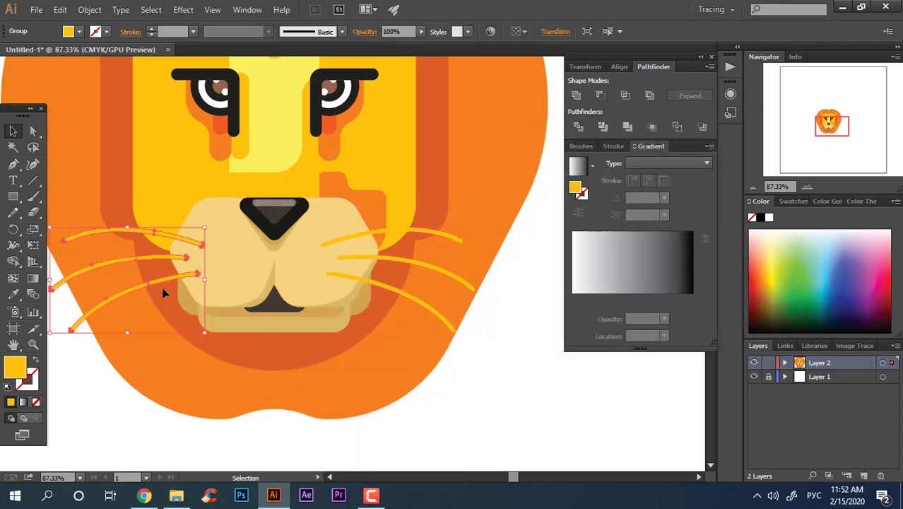
drag(145, 285, 162, 285)
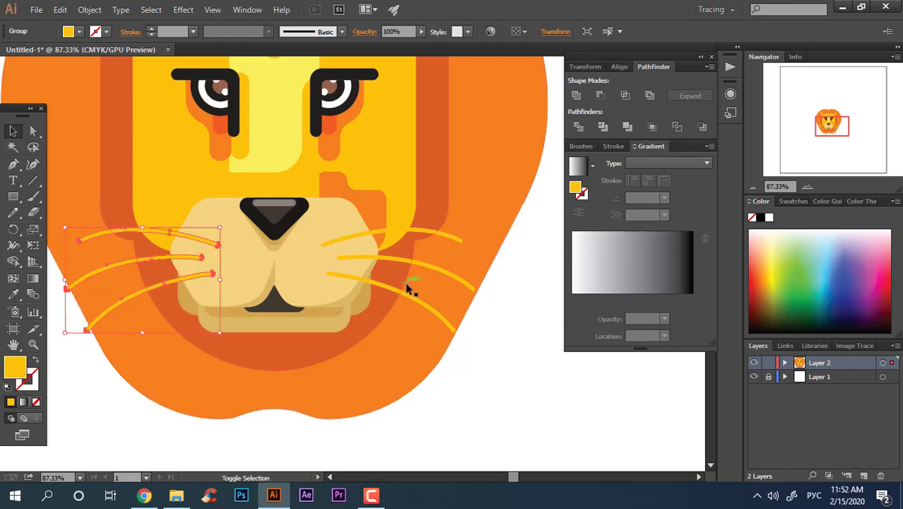
Group the two opposite whisker sets together.
shift+click(371, 257)
right_click(371, 258)
click(393, 313)
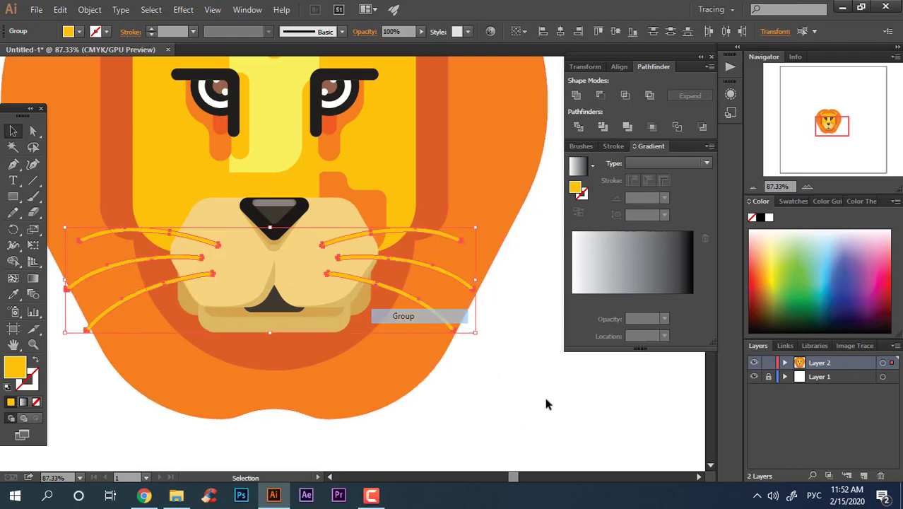
click(546, 402)
Examine the whole lion head to check how the whiskers and side shadows balance with the face and mane.
scroll(508, 375, down, 3)
drag(387, 353, 347, 372)
click(13, 132)
drag(468, 385, 240, 170)
click(488, 326)
scroll(487, 357, up, 1)
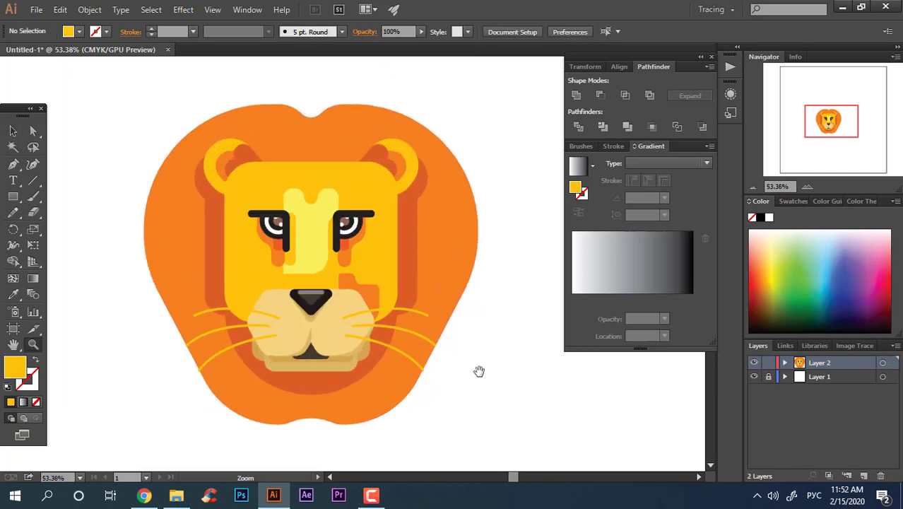
scroll(473, 311, down, 1)
scroll(442, 385, up, 1)
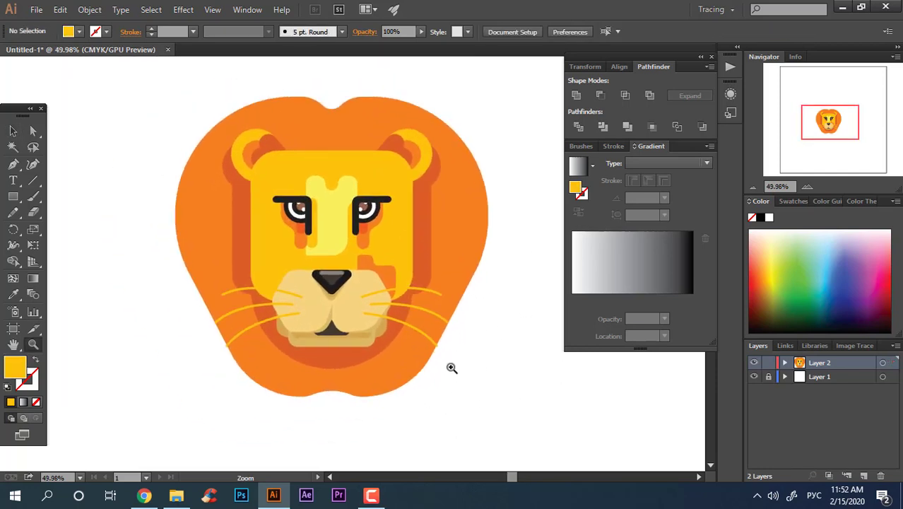
scroll(494, 360, down, 1)
scroll(407, 342, up, 1)
scroll(424, 374, down, 1)
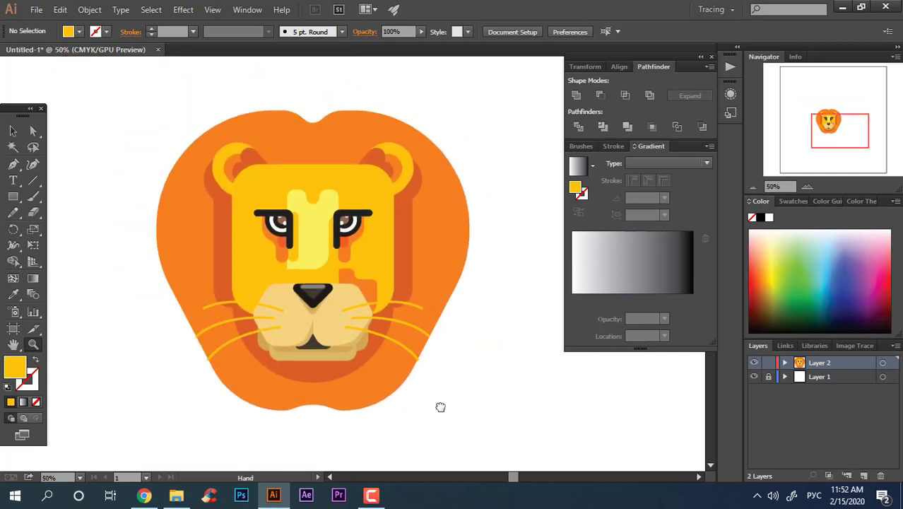
scroll(452, 353, up, 1)
scroll(470, 360, up, 1)
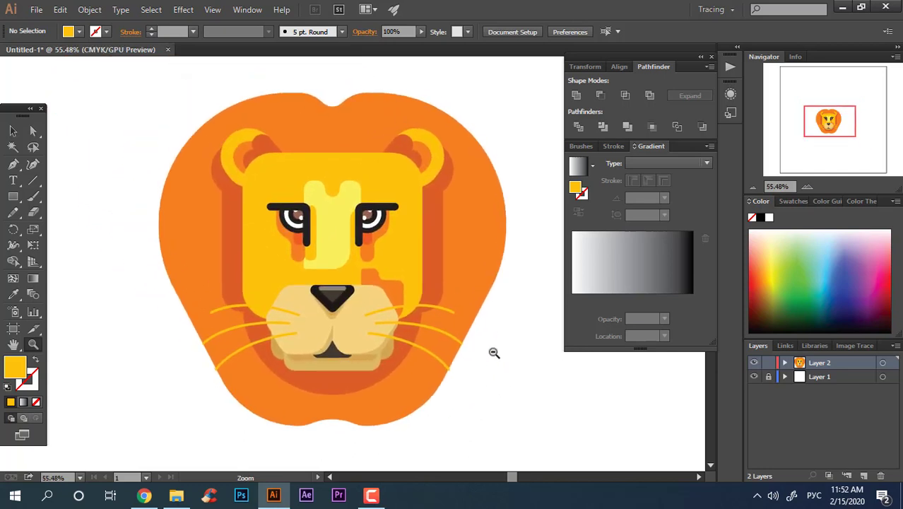